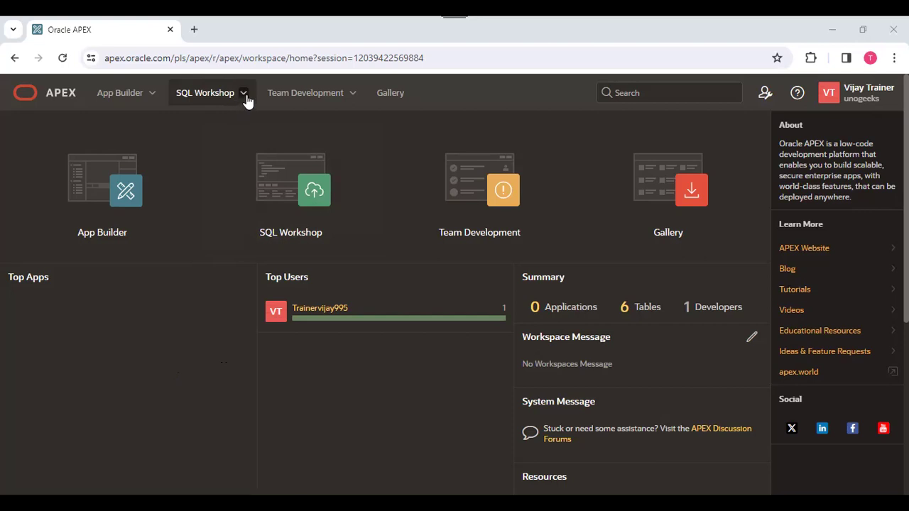
Go to SQL Workshop > Utilities > Data Workshop.
left_click(245, 94)
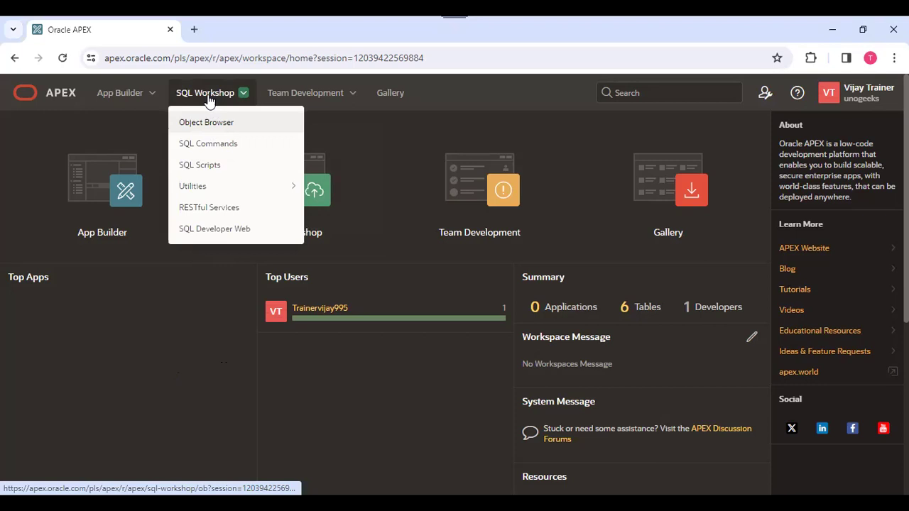
mouse_move(209, 192)
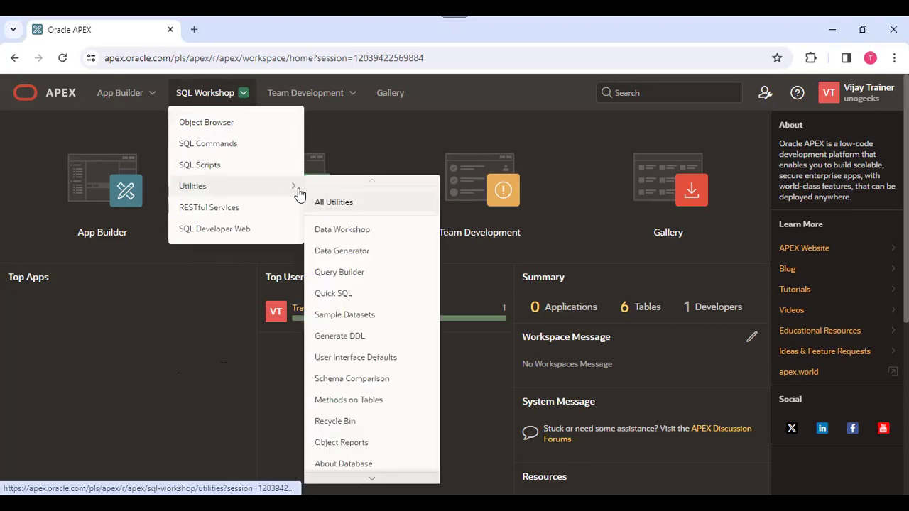
left_click(337, 235)
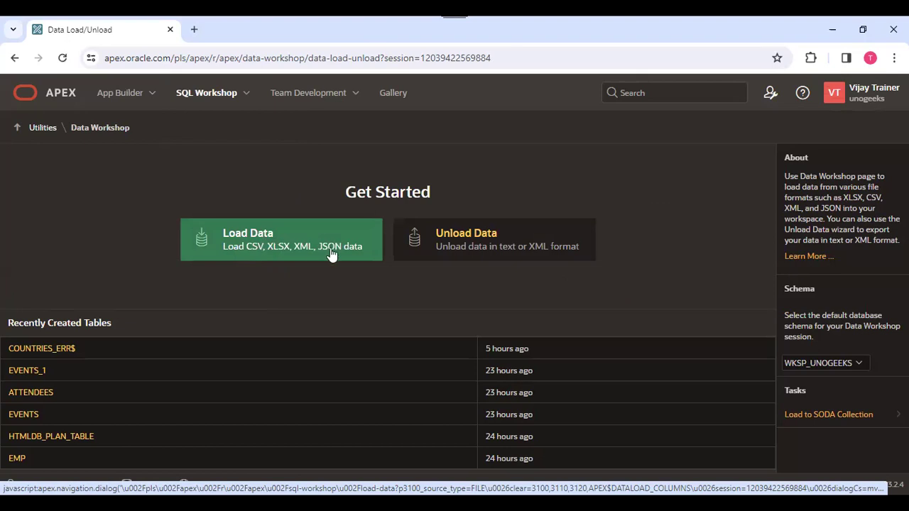
Start Load Data and upload countries_json from Desktop > Oracle Apex Batch 1.
left_click(278, 238)
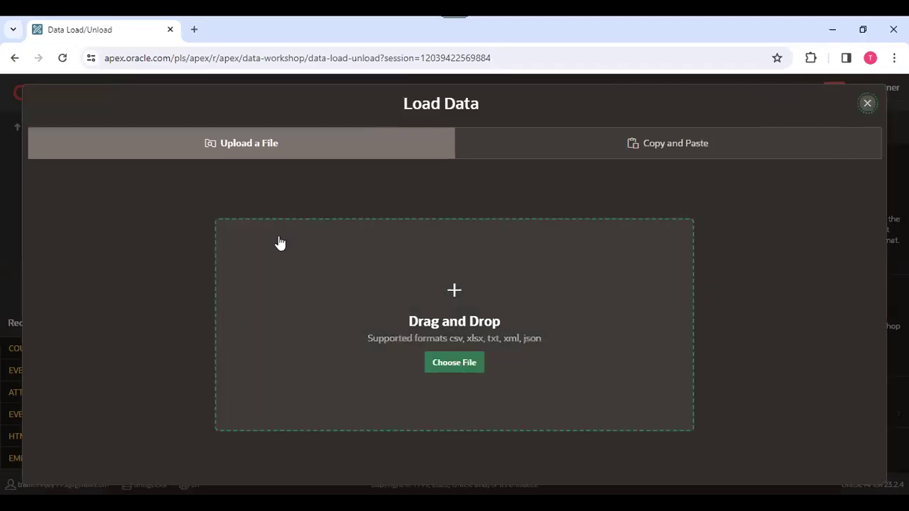
left_click(462, 364)
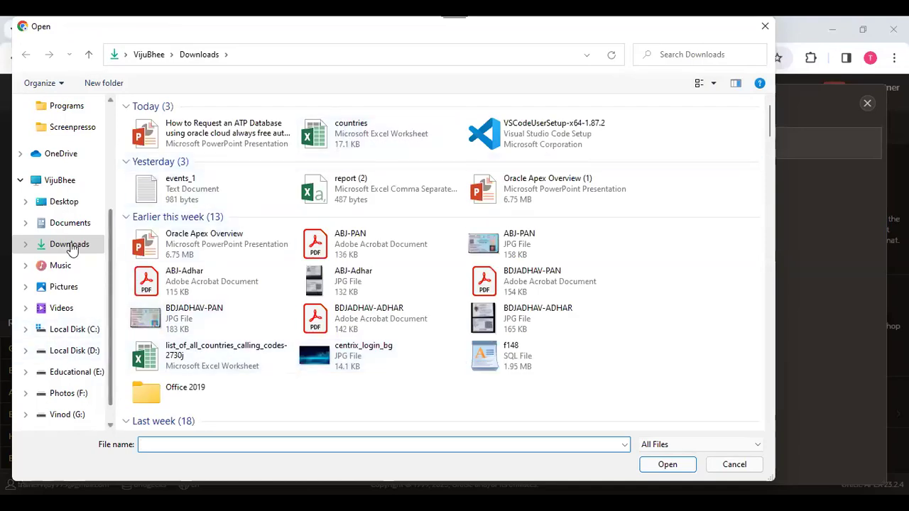
left_click(65, 205)
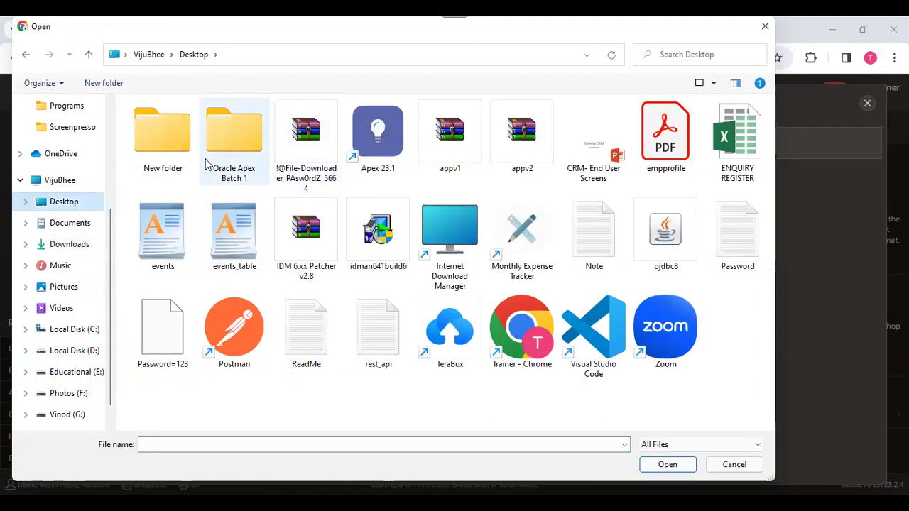
double_click(233, 130)
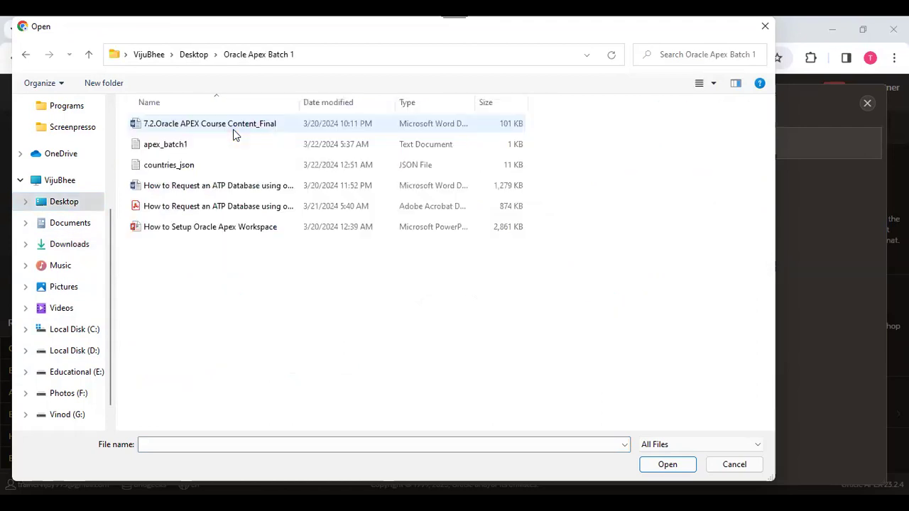
left_click(188, 170)
left_click(660, 470)
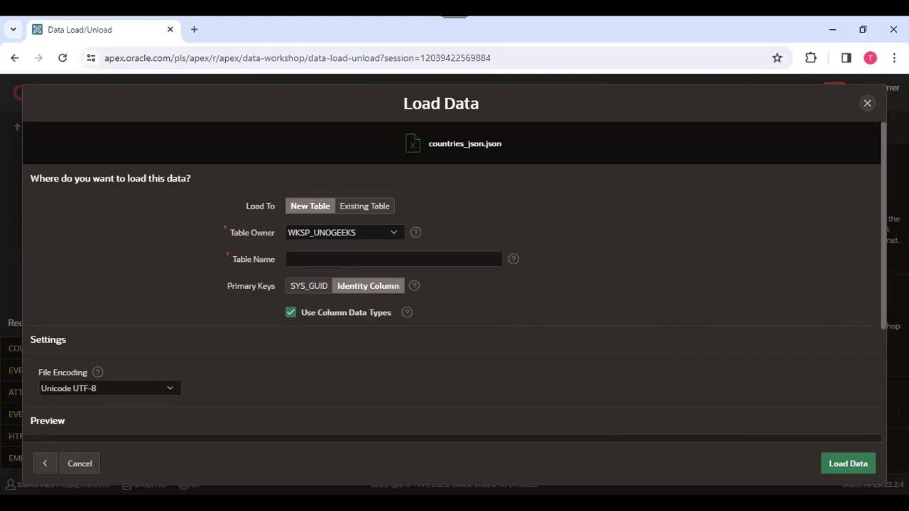
Return to the Load Data dialog and focus its Table Name field.
key("alt+Tab")
left_click(347, 255)
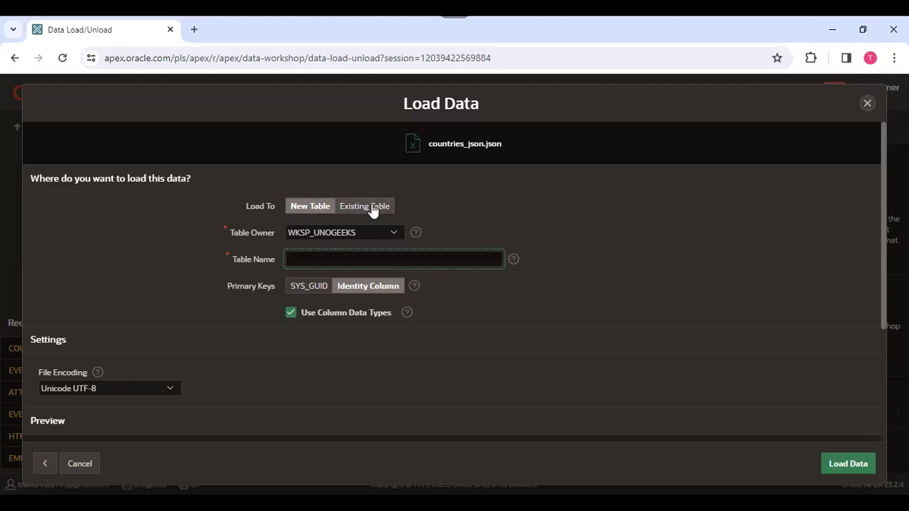
Close the load without a table, then list the schema's tables in Object Browser in a new tab.
left_click(868, 104)
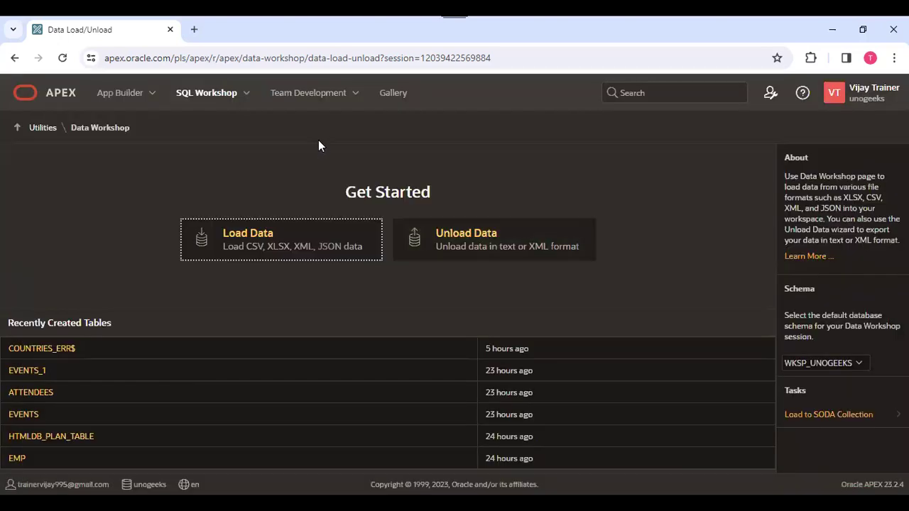
right_click(192, 103)
left_click(242, 108)
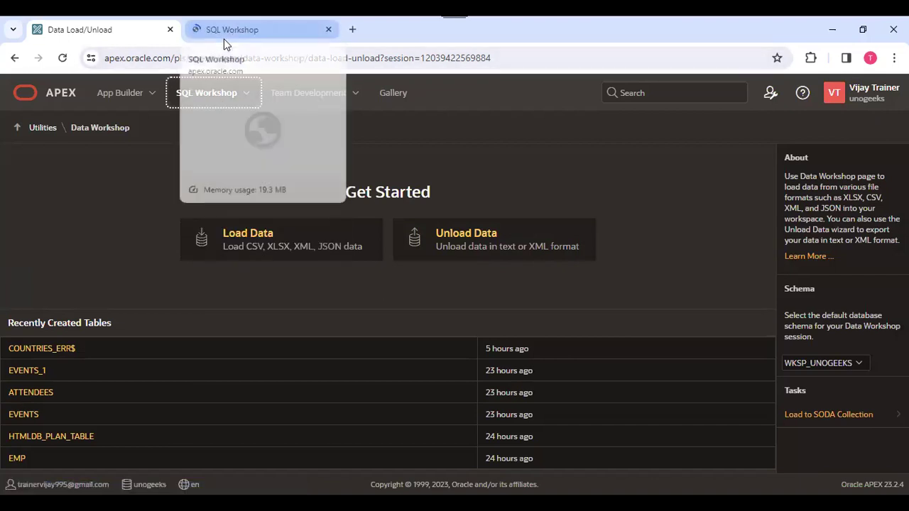
left_click(224, 40)
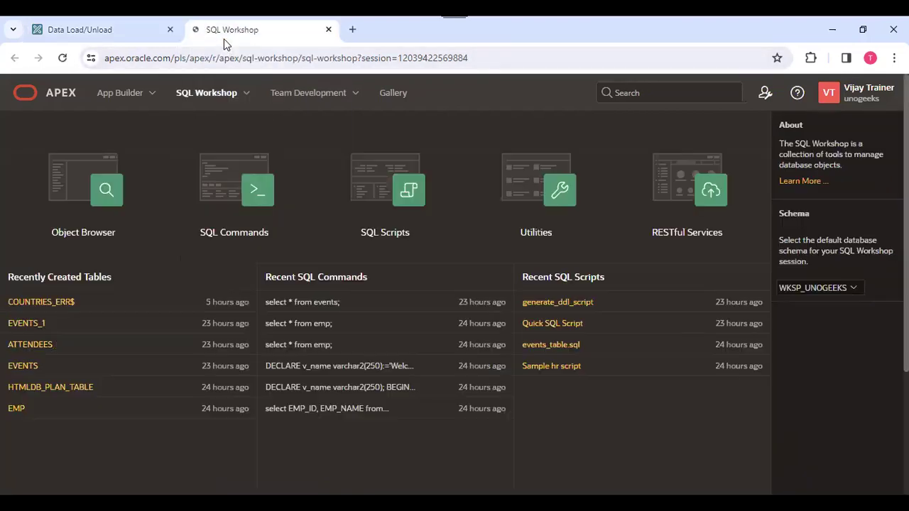
left_click(101, 192)
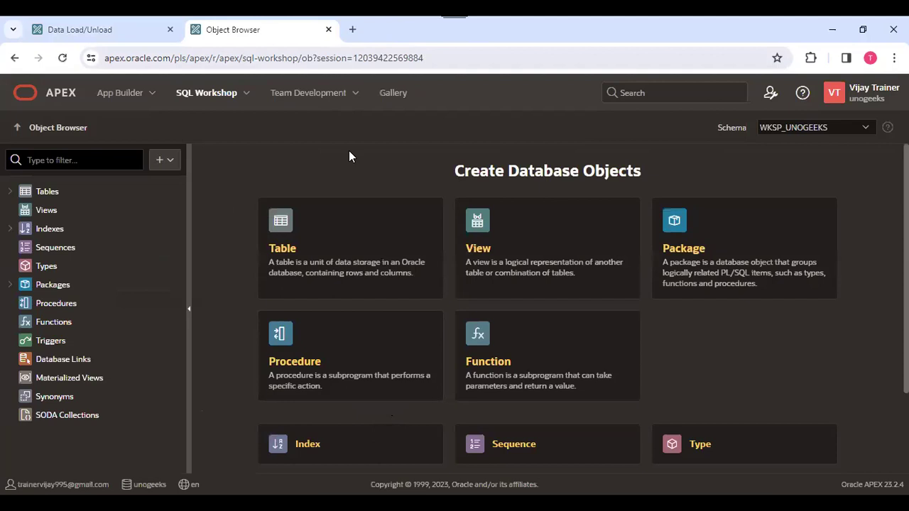
left_click(10, 192)
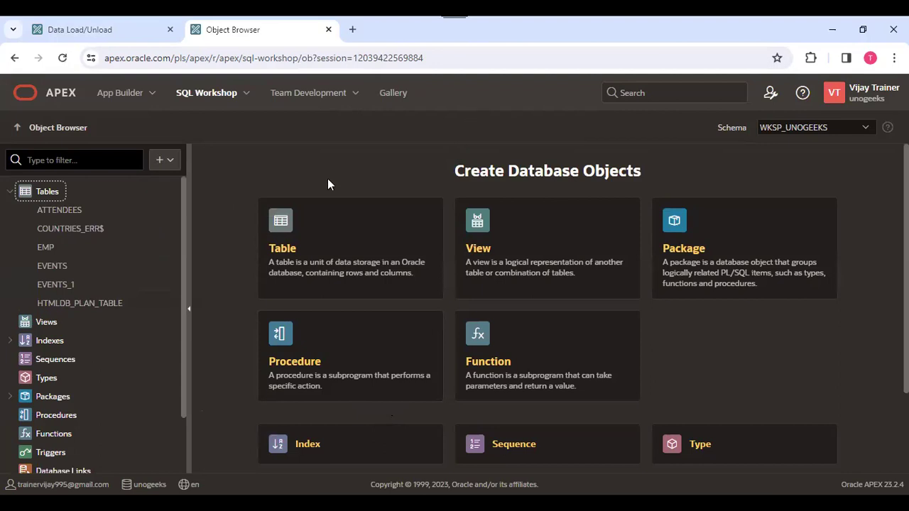
Bring the new tab to Utilities > Data Workshop.
left_click(245, 94)
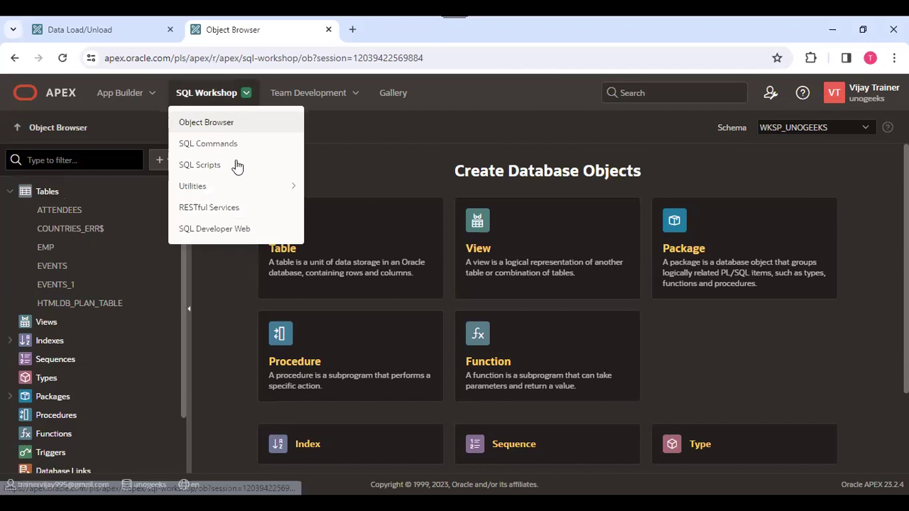
mouse_move(222, 190)
left_click(357, 230)
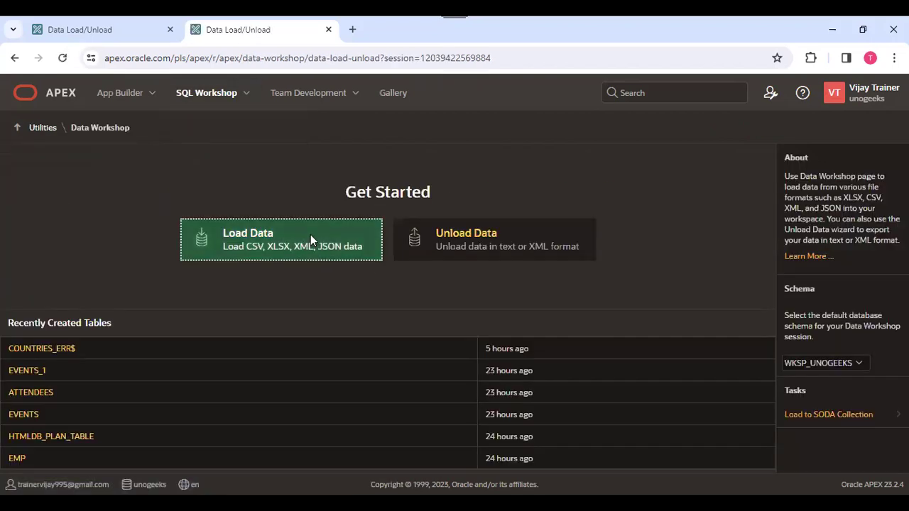
Start a new Load Data and upload the countries_json file.
left_click(312, 238)
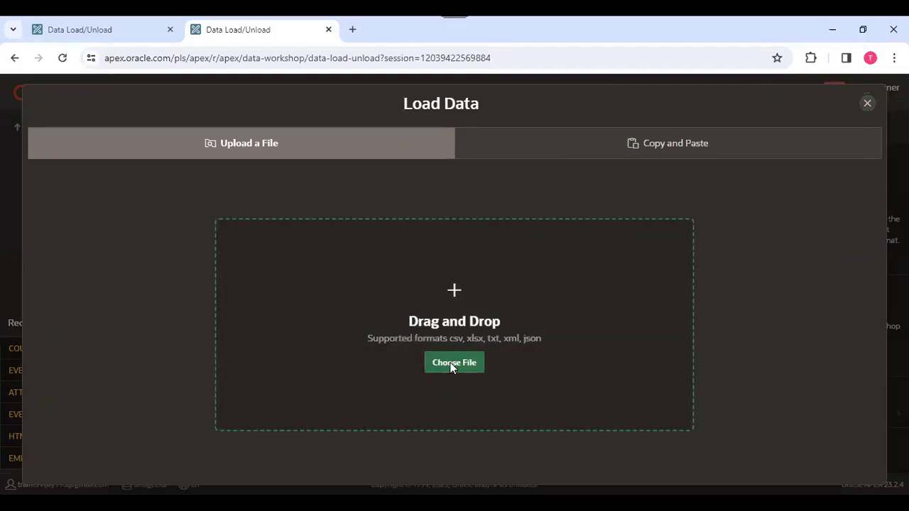
left_click(451, 367)
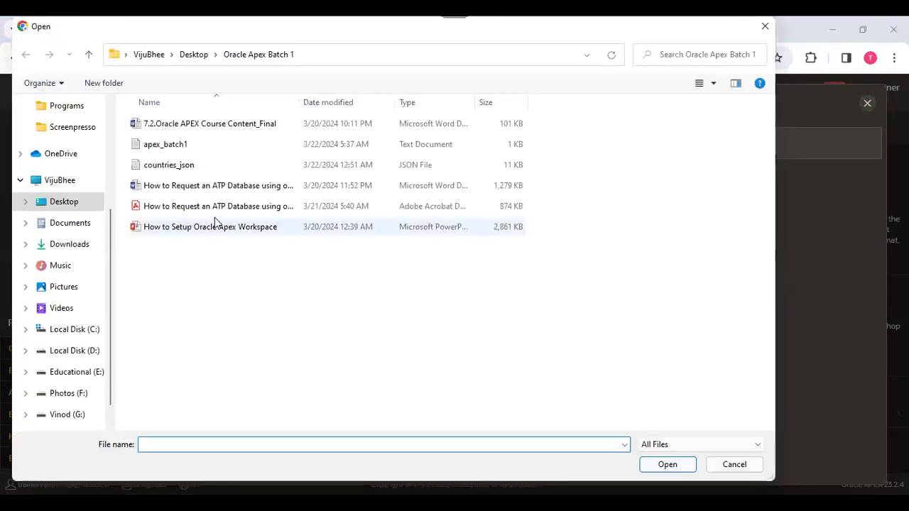
left_click(196, 167)
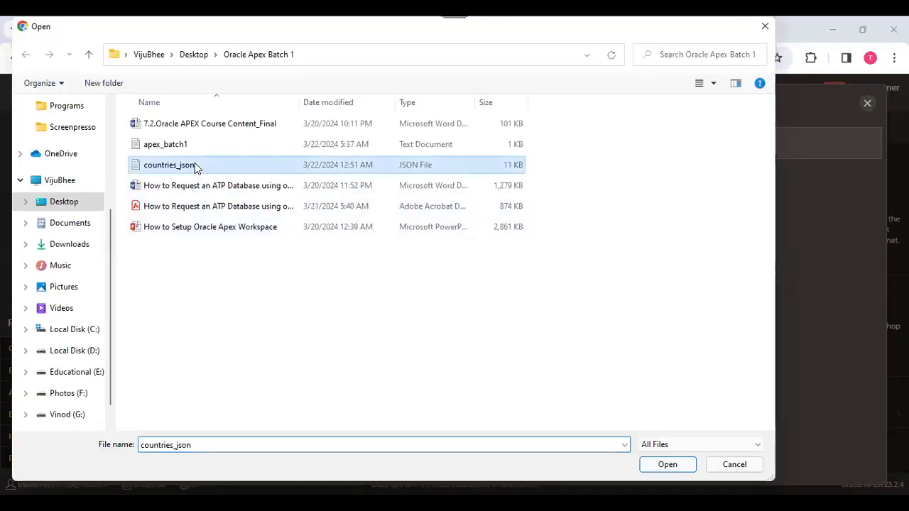
left_click(669, 467)
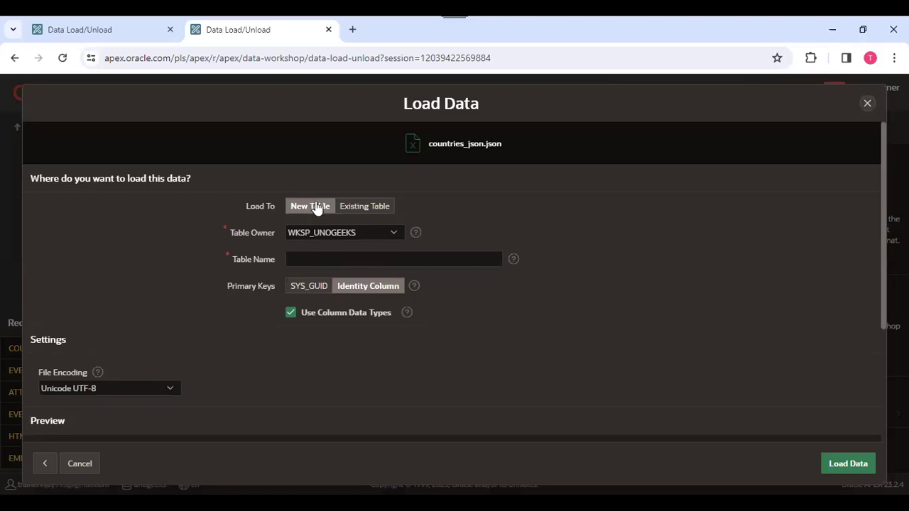
Name the new table COUNTRIES, use an Identity Column primary key, and configure its columns.
left_click(305, 260)
type("COUNTRIES")
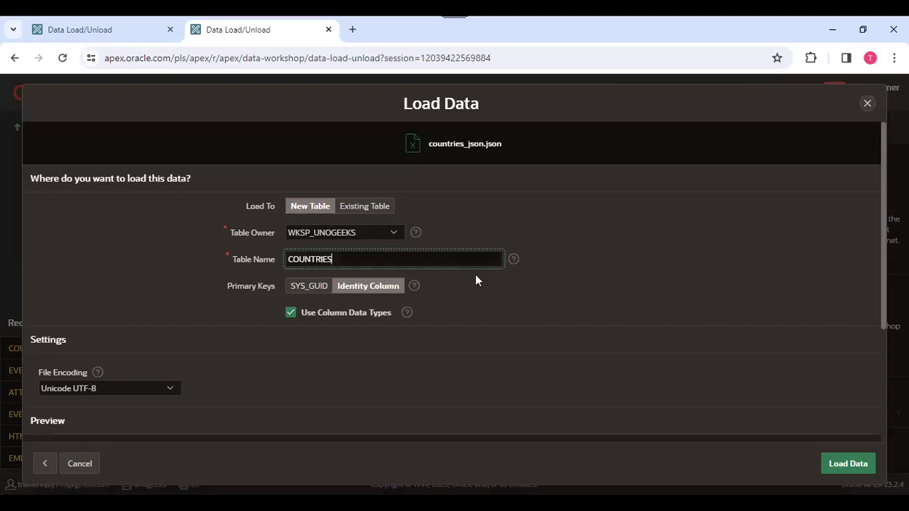
left_click(302, 289)
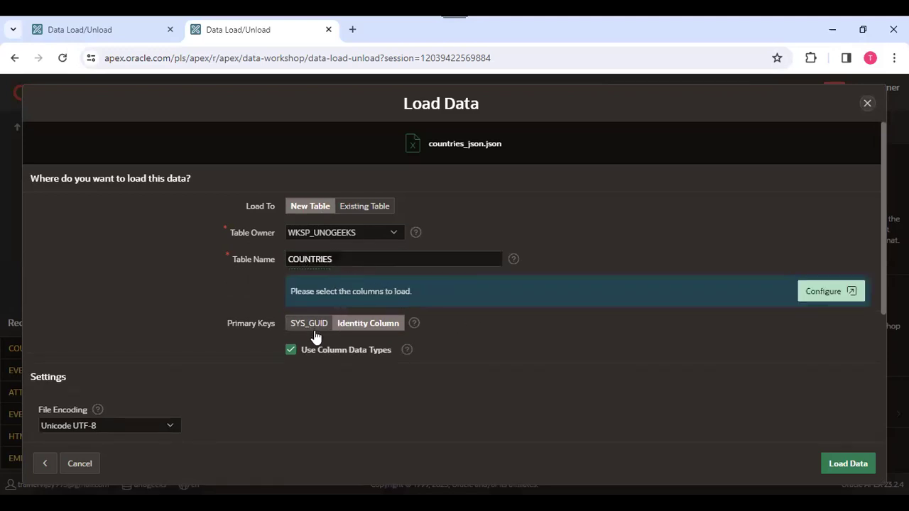
scroll(598, 321, "down", 3)
scroll(483, 329, "up", 3)
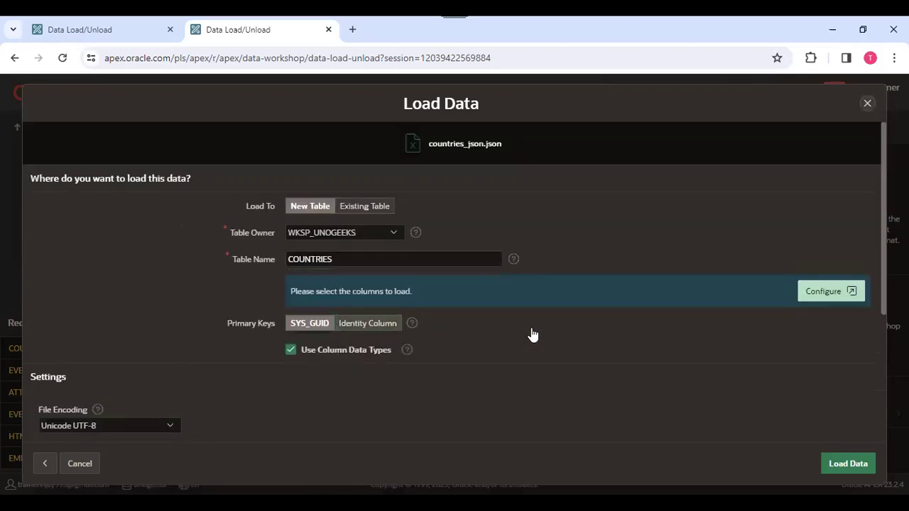
left_click(368, 323)
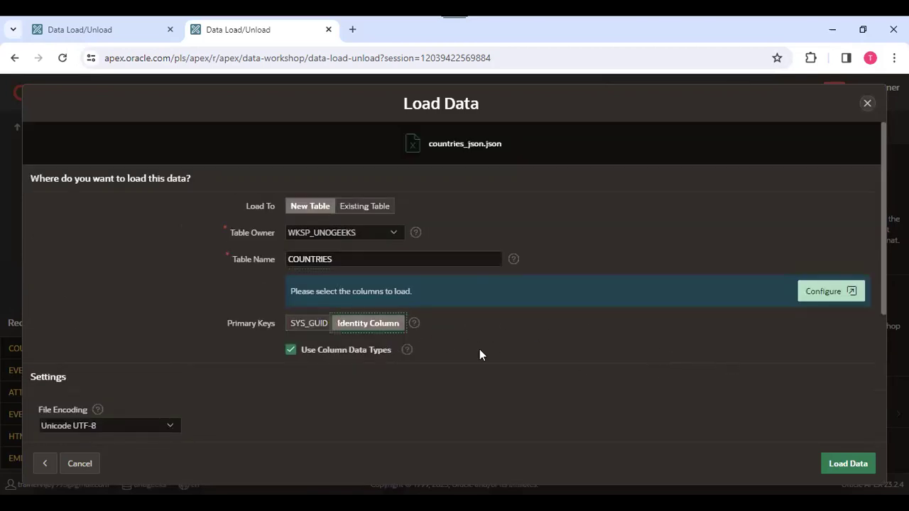
left_click(826, 297)
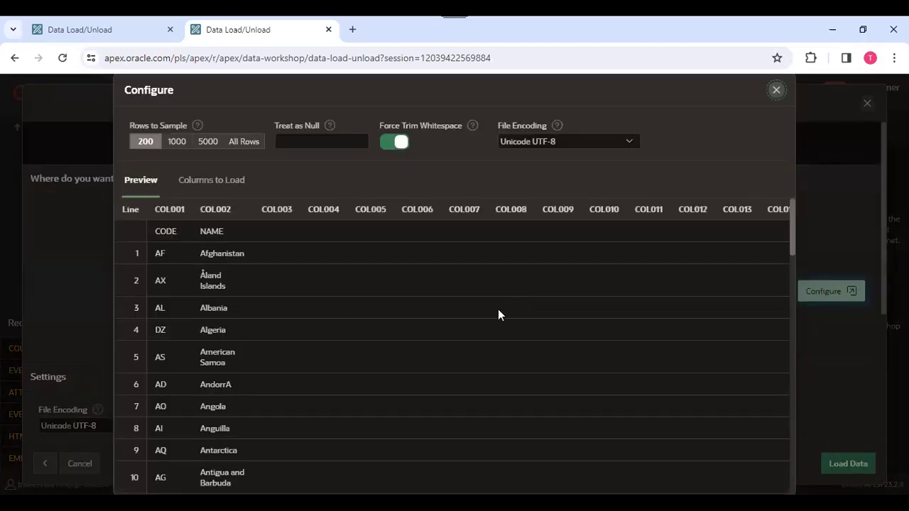
Confirm CODE as VARCHAR2(50) and NAME as VARCHAR2(255), save, and review the preview.
left_click(170, 201)
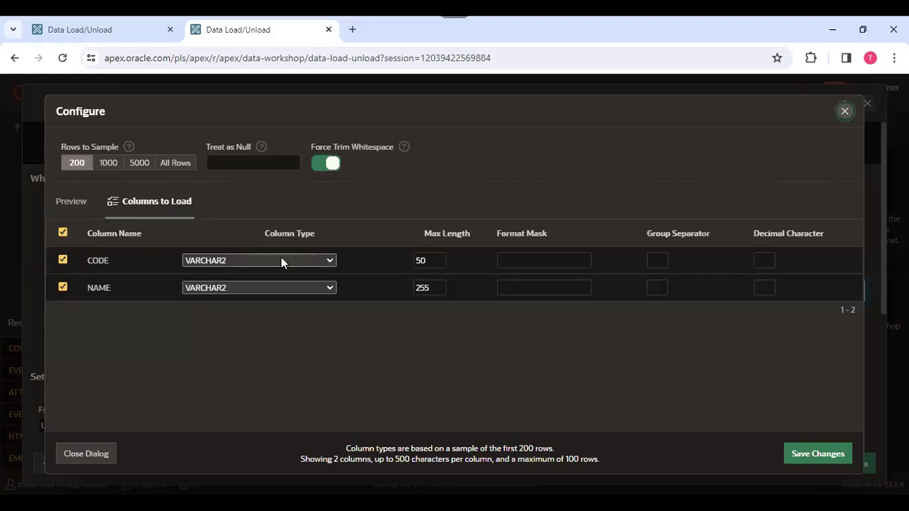
left_click(820, 461)
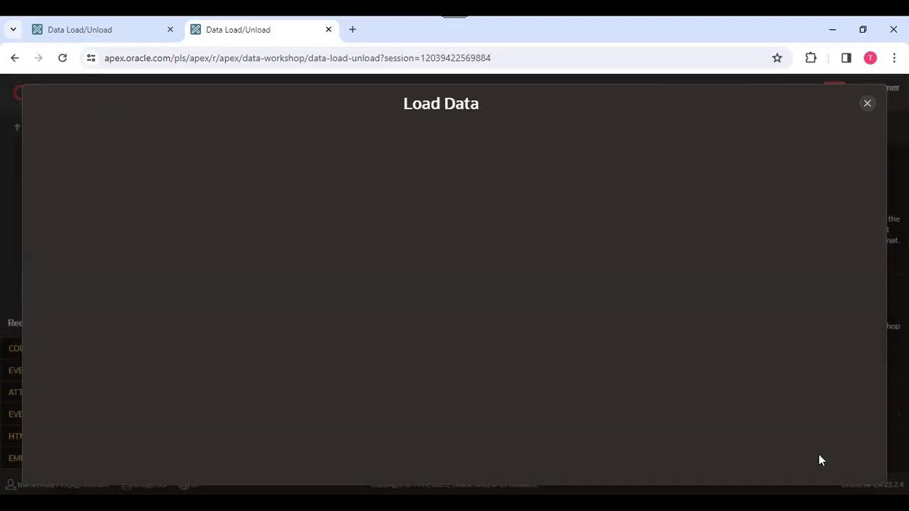
scroll(699, 381, "down", 4)
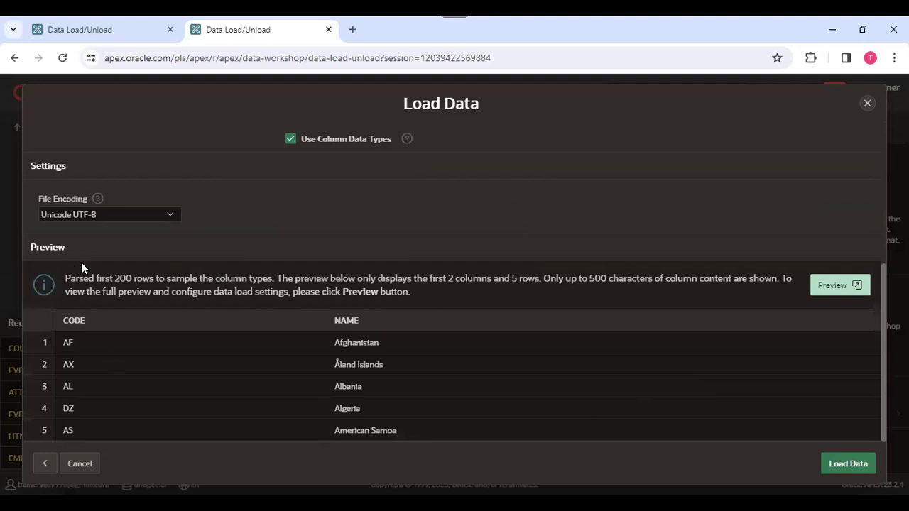
Load the 243 rows into COUNTRIES and view the table in Object Browser.
left_click(853, 465)
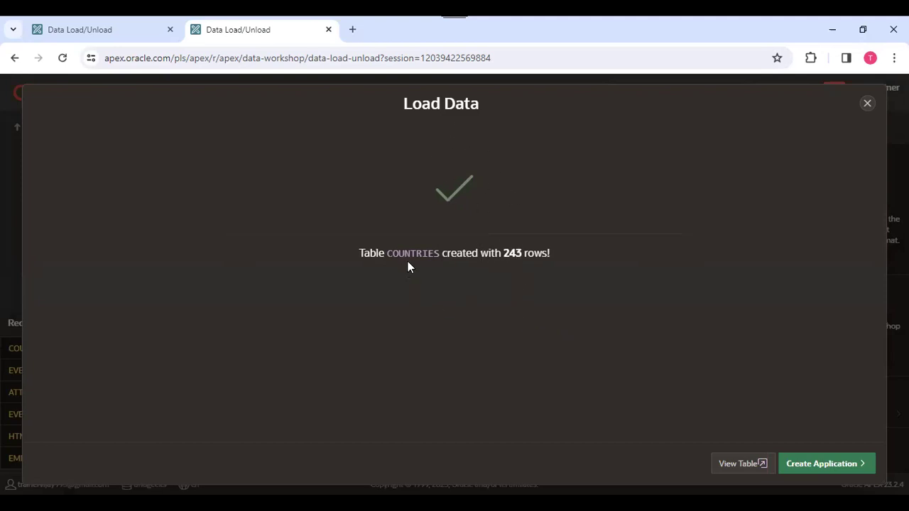
left_click(742, 469)
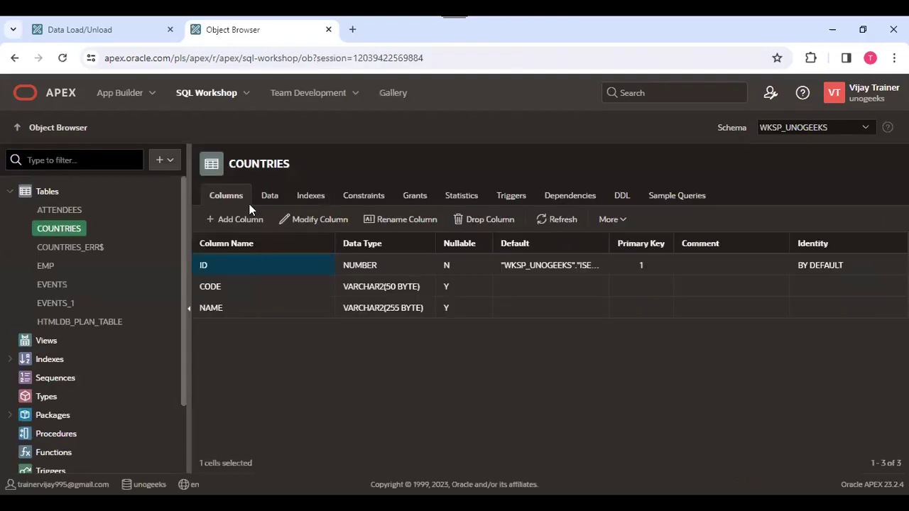
Show COUNTRIES column definitions and widen Default to reveal the ID sequence default.
left_click(269, 202)
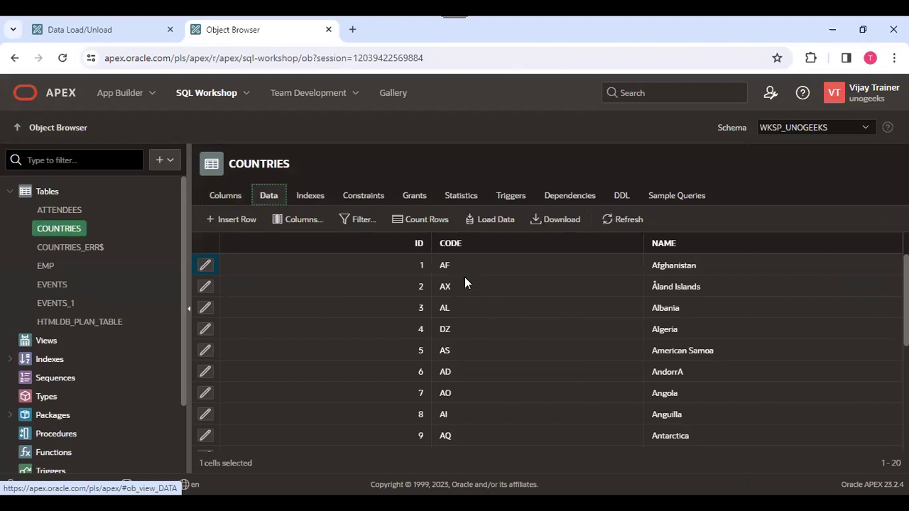
left_click(227, 202)
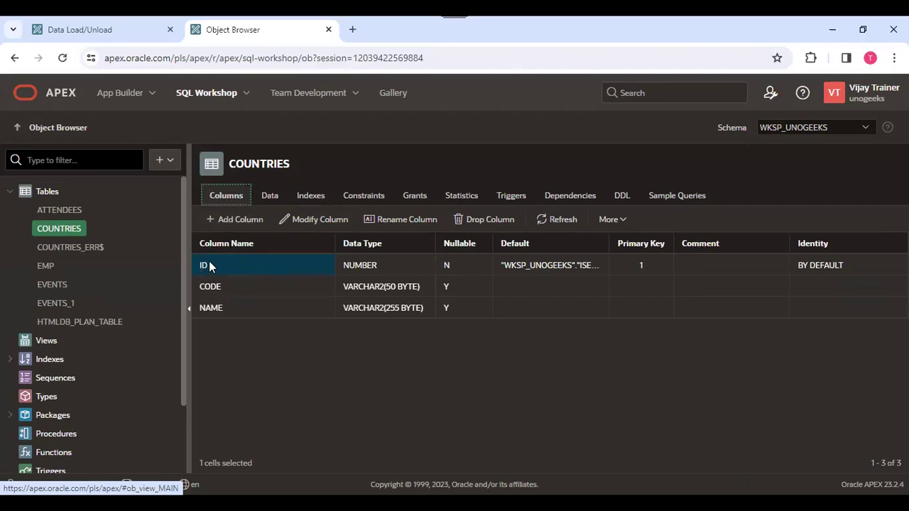
left_click_drag(609, 242, 737, 243)
left_click(608, 265)
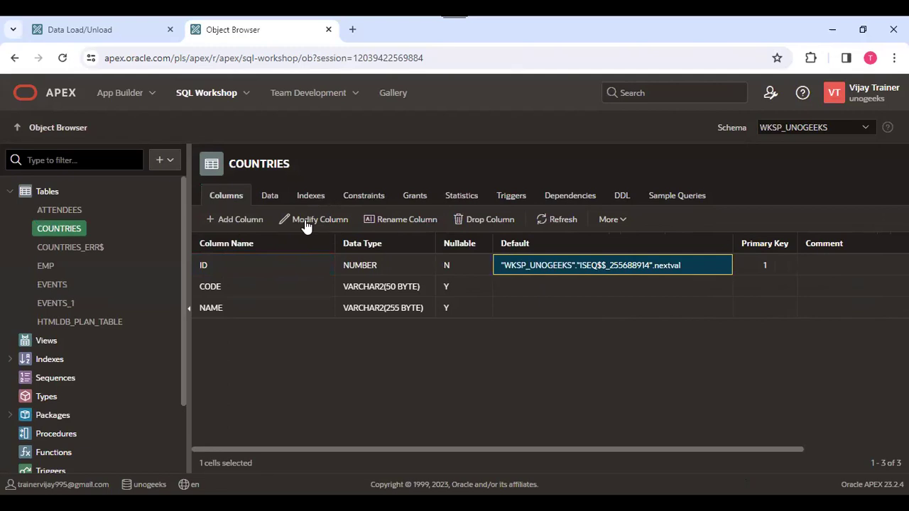
Return to Utilities > Data Workshop and start a new Load Data.
left_click(245, 93)
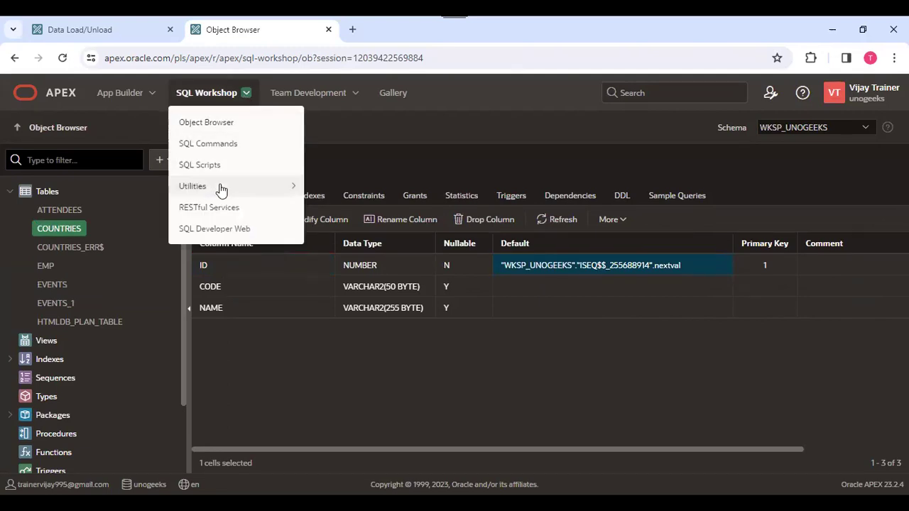
mouse_move(211, 190)
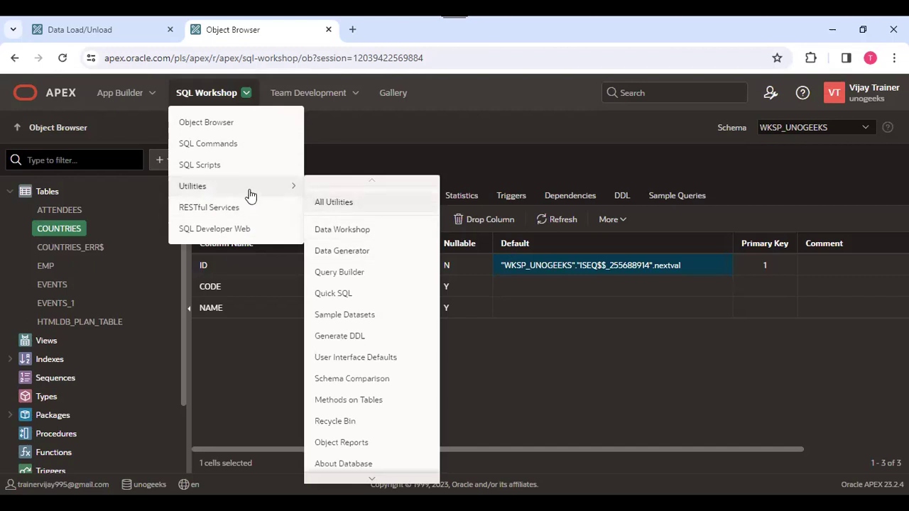
left_click(348, 233)
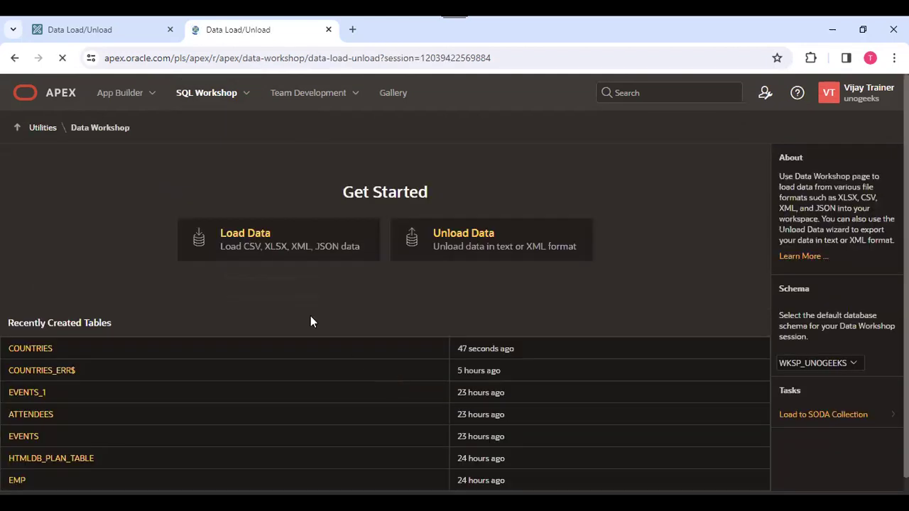
left_click(241, 244)
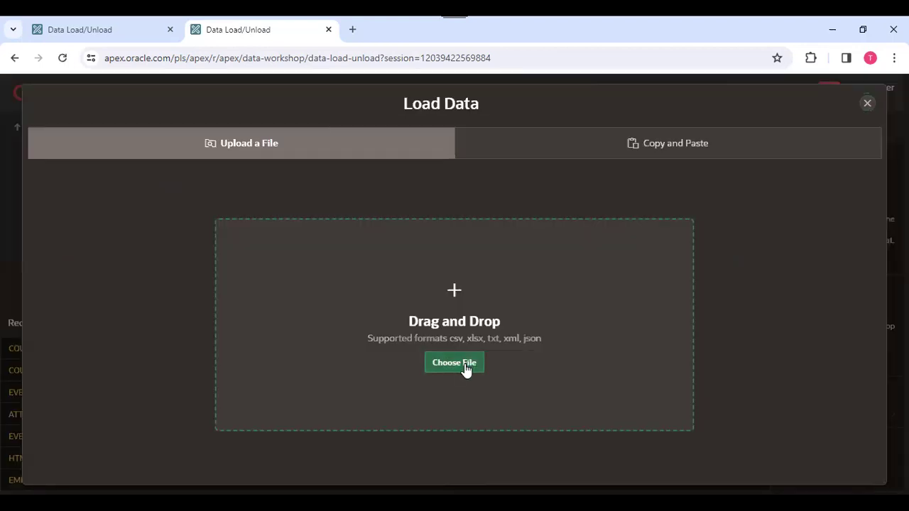
Upload countries_json from the Oracle Apex Batch 1 folder again.
left_click(466, 365)
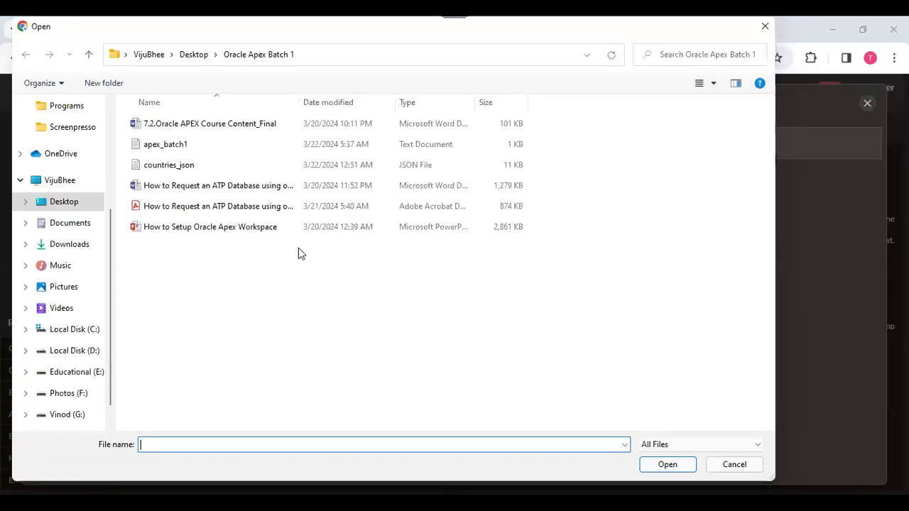
left_click(222, 167)
left_click(668, 466)
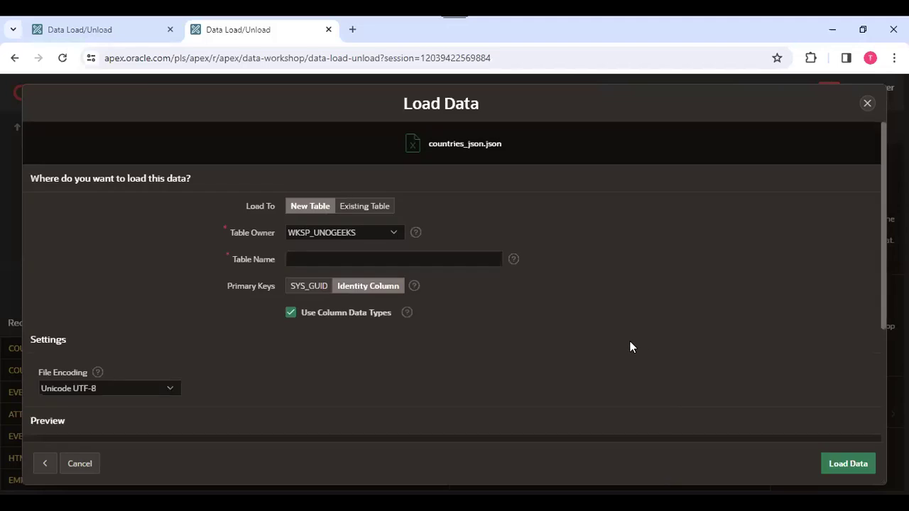
Target the existing COUNTRIES table for the load and show the Append versus Replace help.
left_click(372, 212)
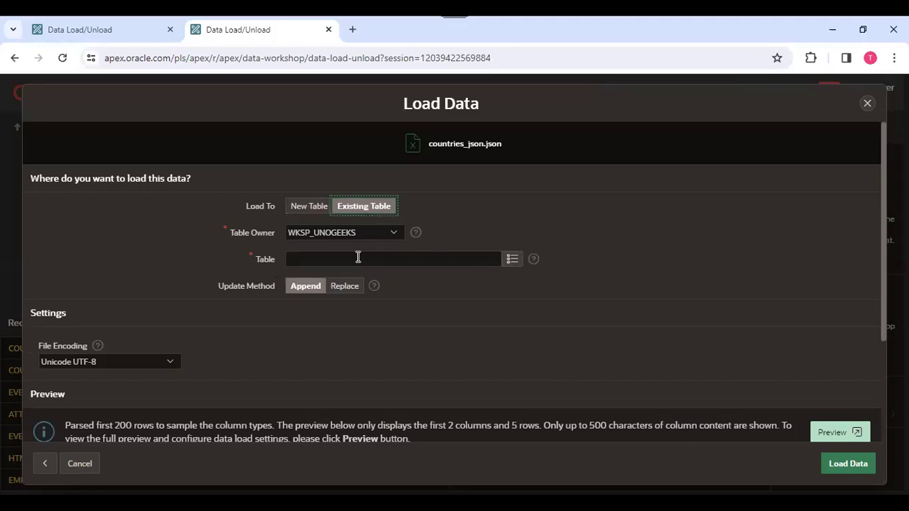
left_click(511, 260)
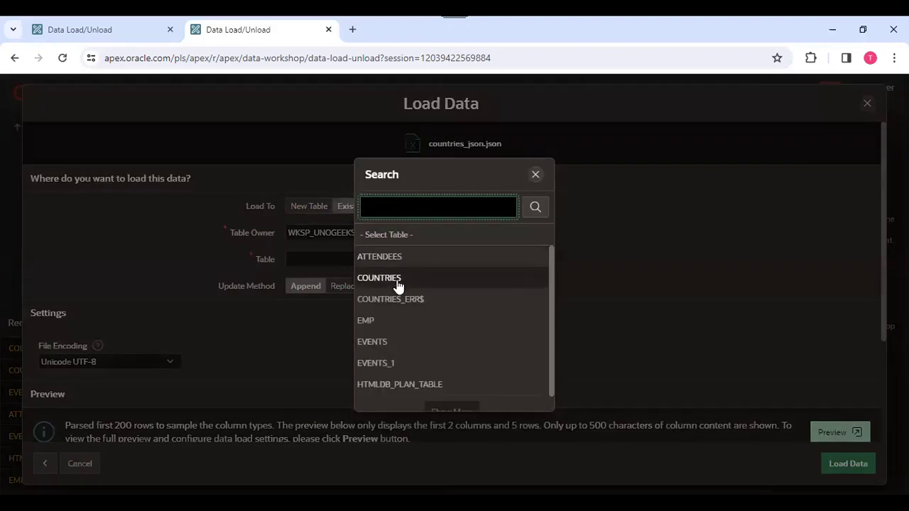
left_click(397, 280)
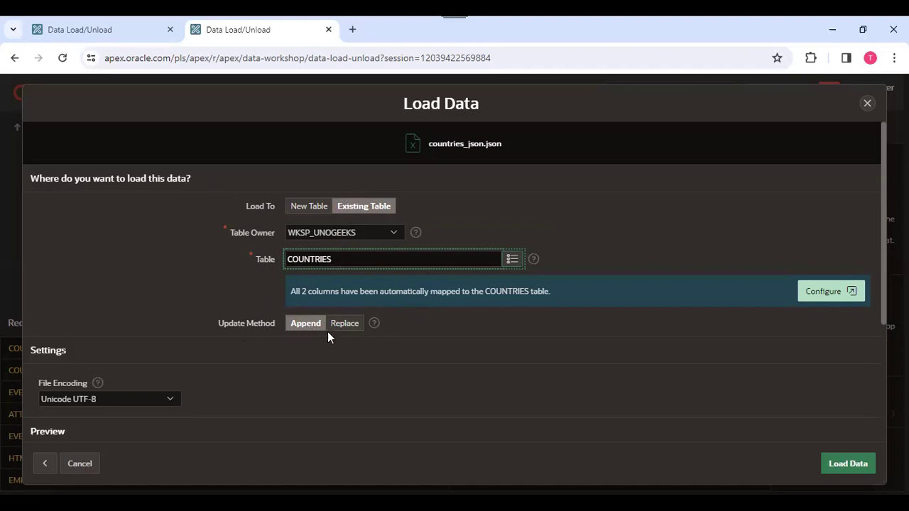
left_click(374, 324)
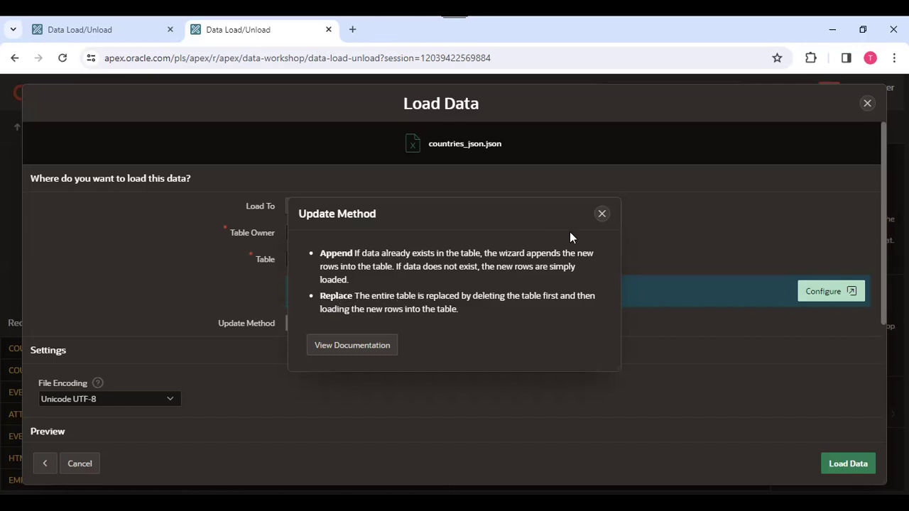
Close the update method help, review the data preview, and append 243 rows into COUNTRIES.
left_click(603, 215)
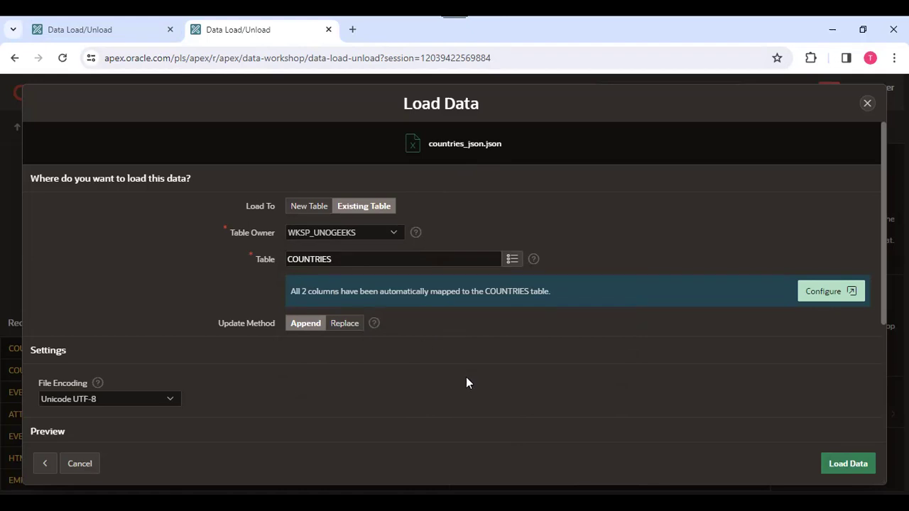
scroll(466, 377, "down", 3)
scroll(510, 357, "up", 3)
left_click_drag(883, 316, 884, 345)
scroll(239, 355, "down", 3)
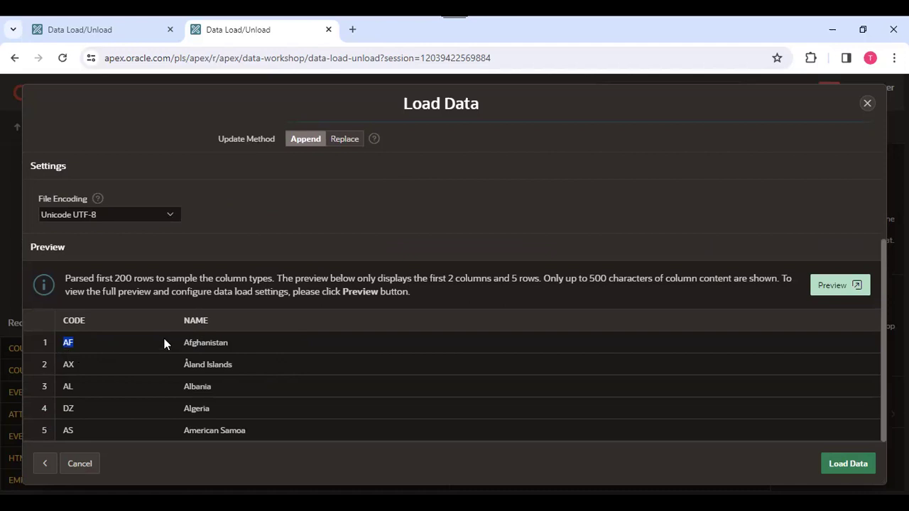
scroll(306, 330, "up", 3)
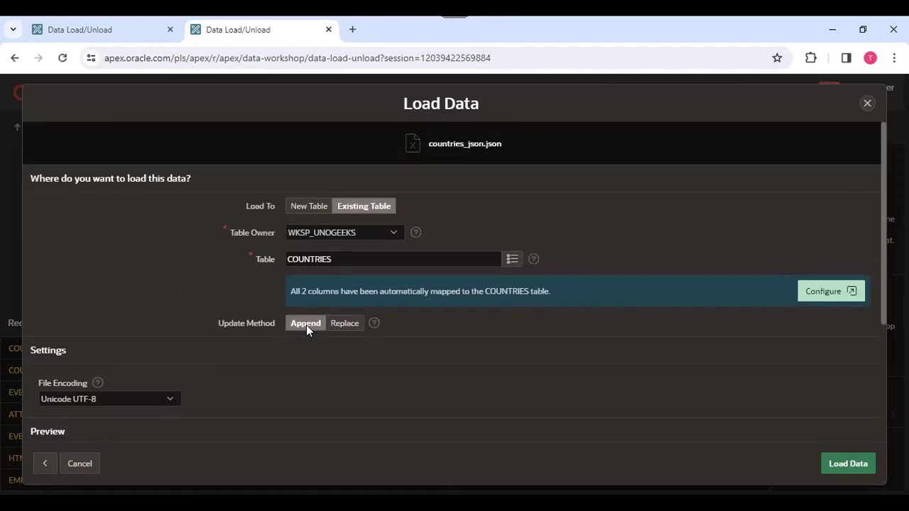
left_click(855, 465)
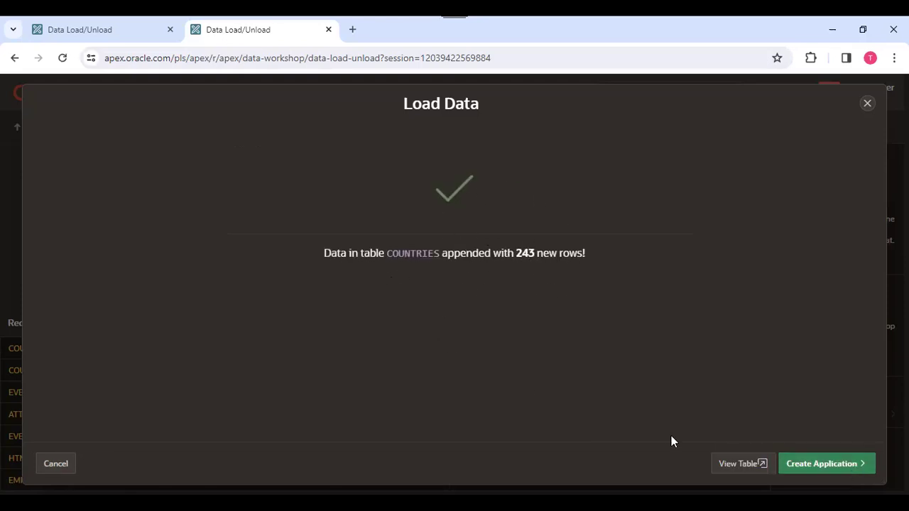
View the loaded COUNTRIES table, then open SQL Commands in a new SQL Workshop browser tab.
left_click(736, 467)
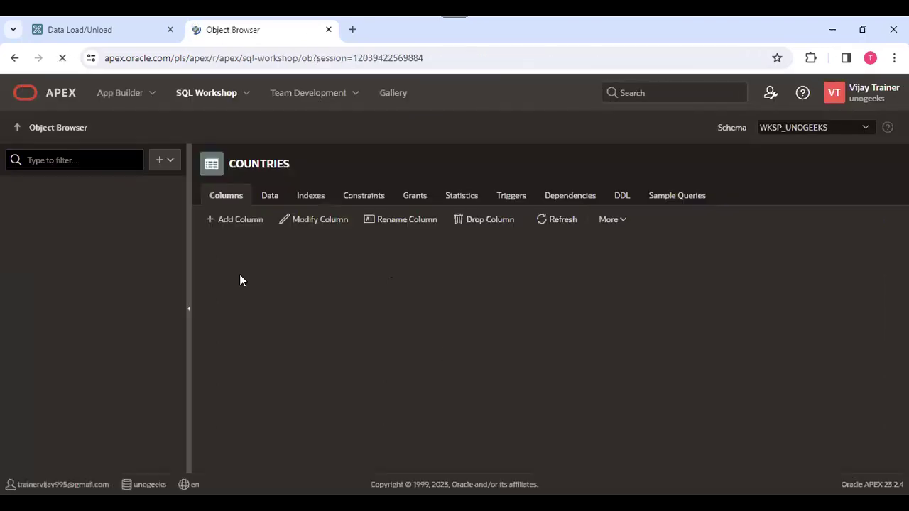
right_click(209, 98)
left_click(257, 112)
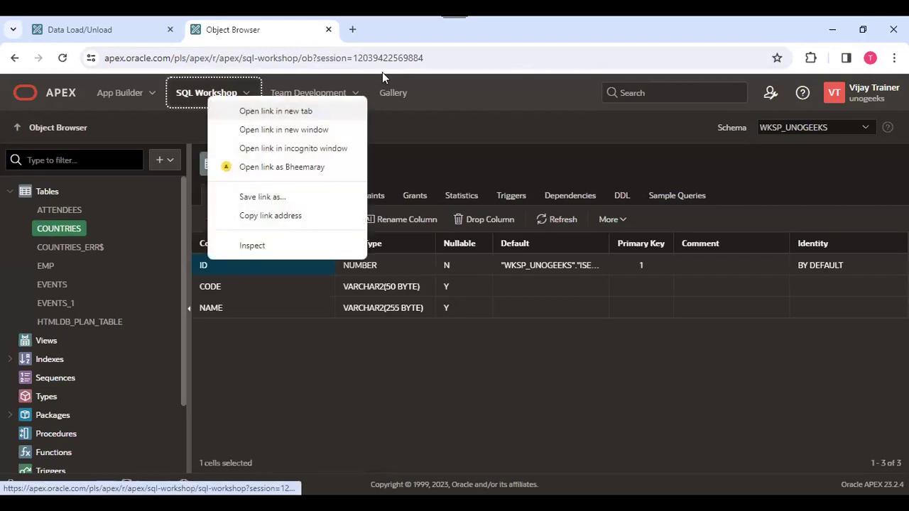
left_click(364, 36)
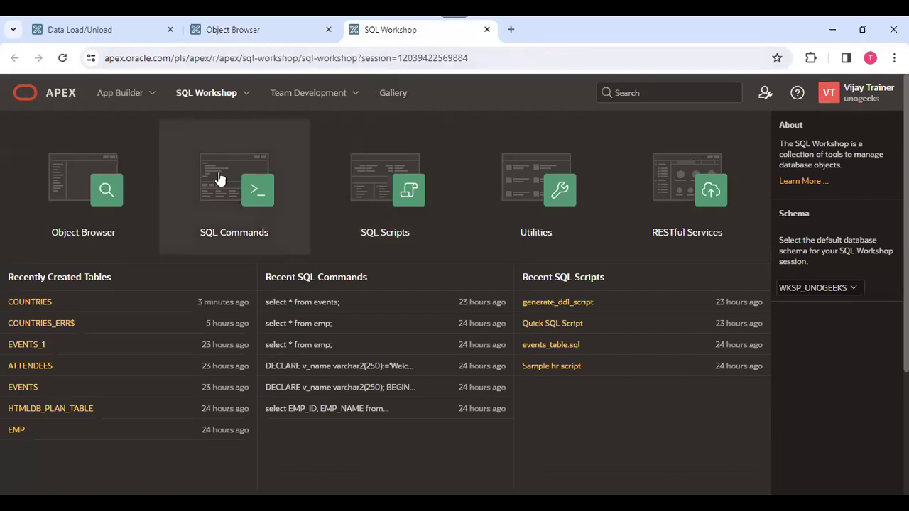
left_click(254, 192)
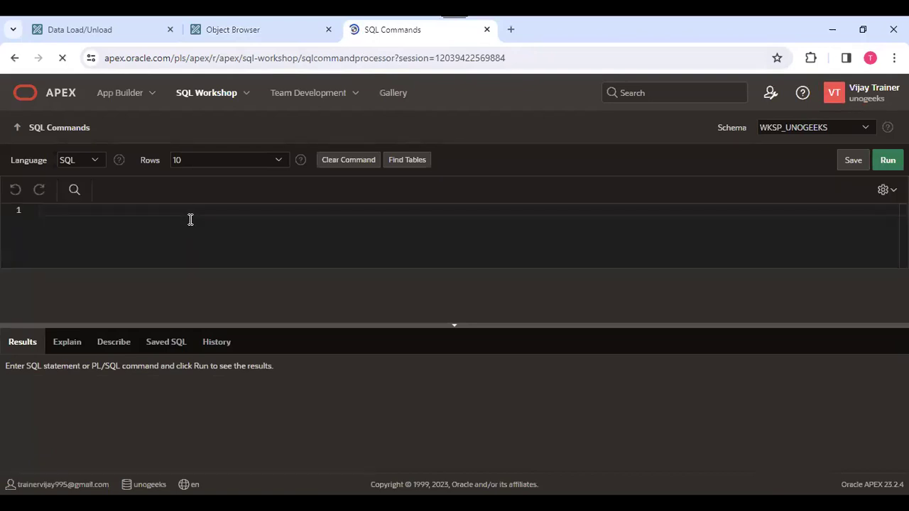
Run 'select count(*) from countries;', which returns 486, then return to the COUNTRIES table tab.
left_click(149, 223)
type("select count(")
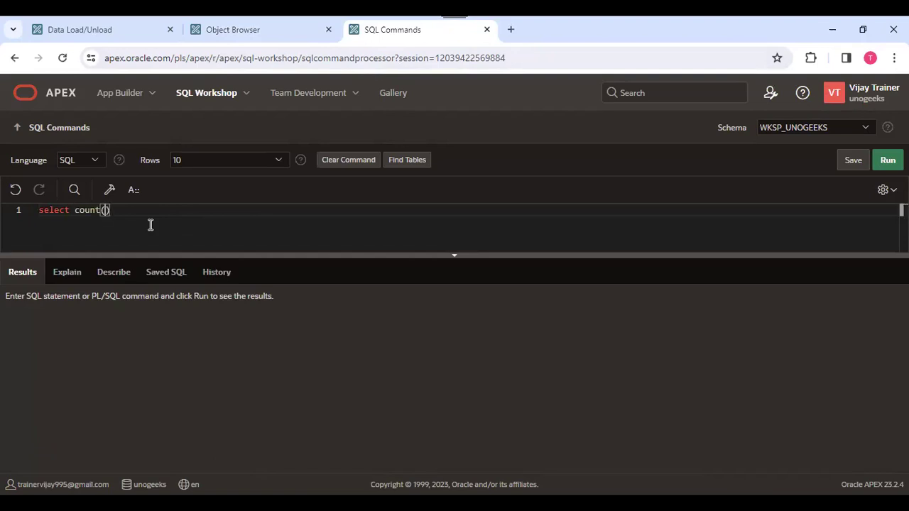
type("*) from countries;")
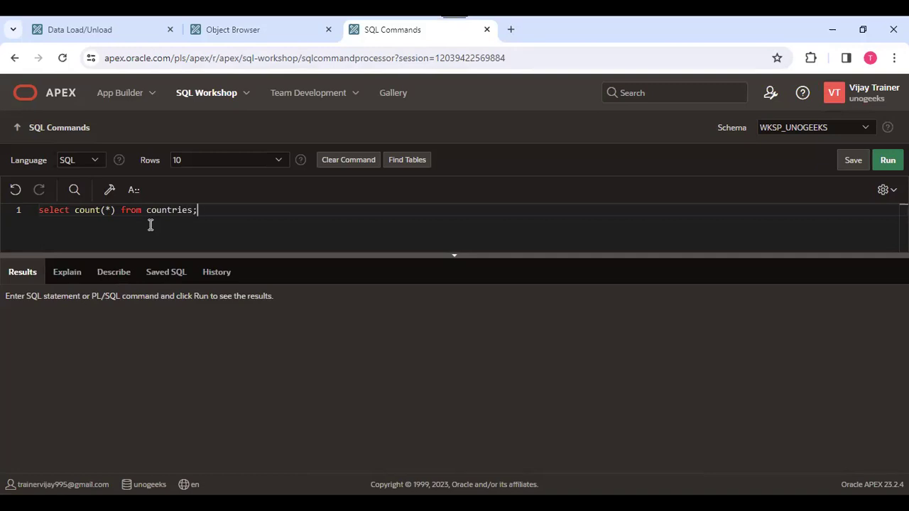
key("ctrl+a")
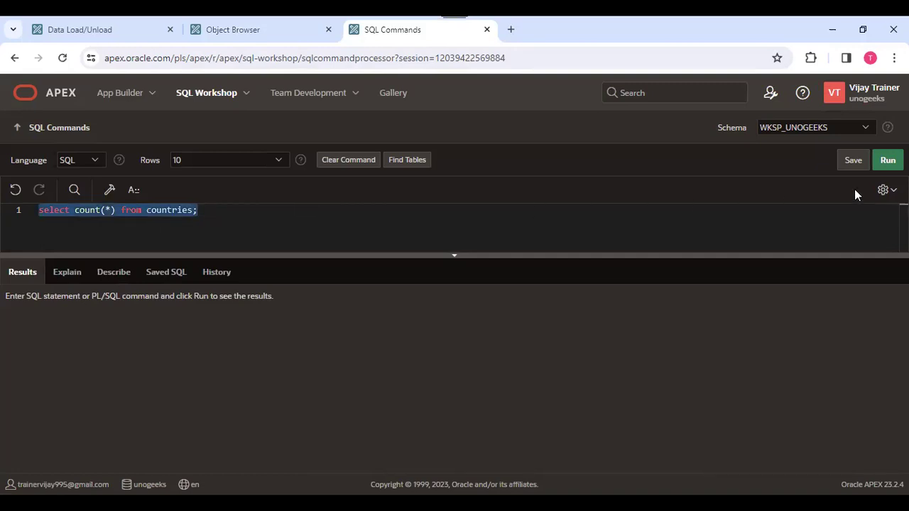
left_click(887, 160)
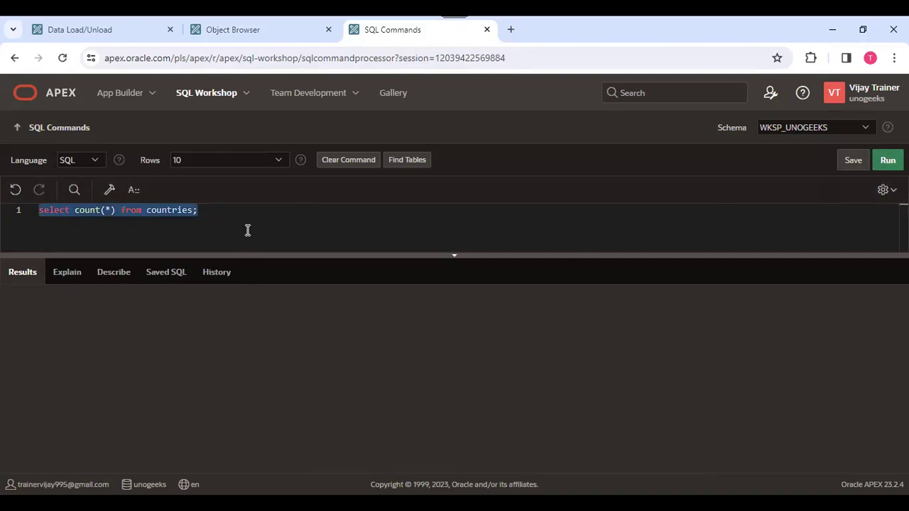
double_click(22, 329)
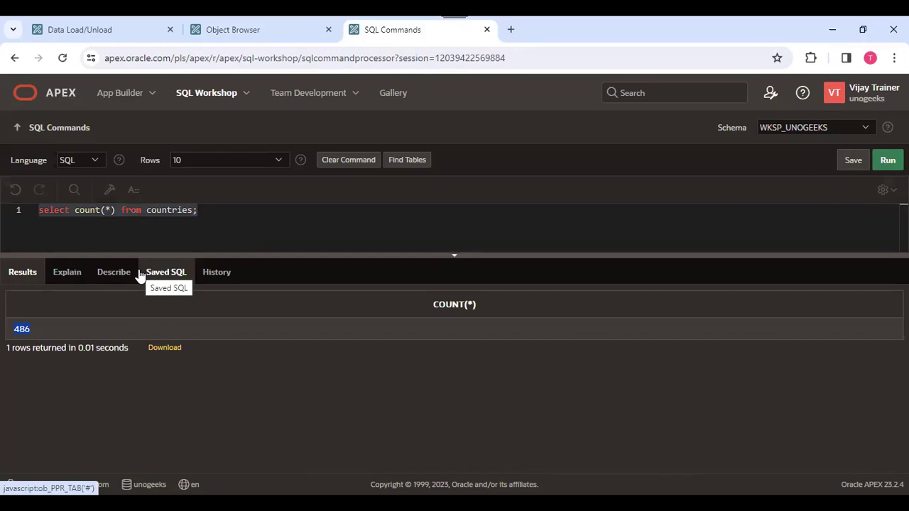
left_click(243, 37)
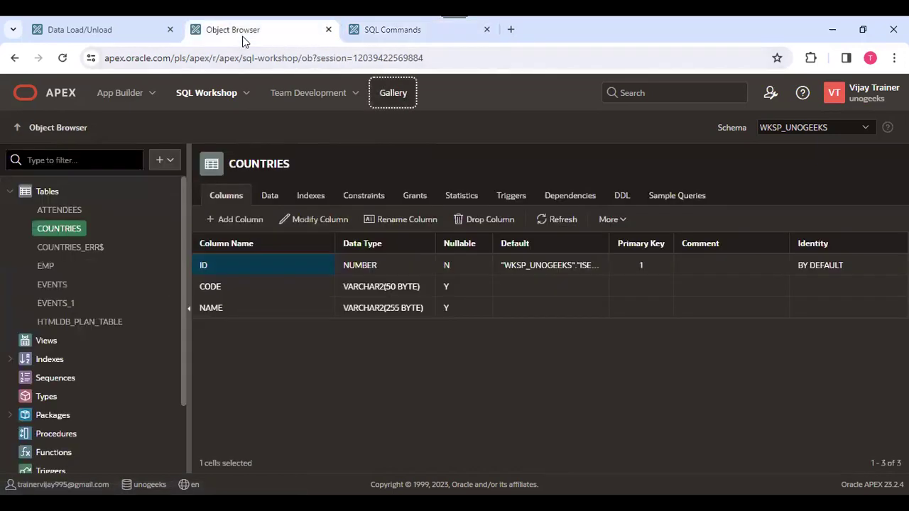
Browse the SQL Workshop and Team Development menus while viewing the COUNTRIES columns.
left_click(248, 94)
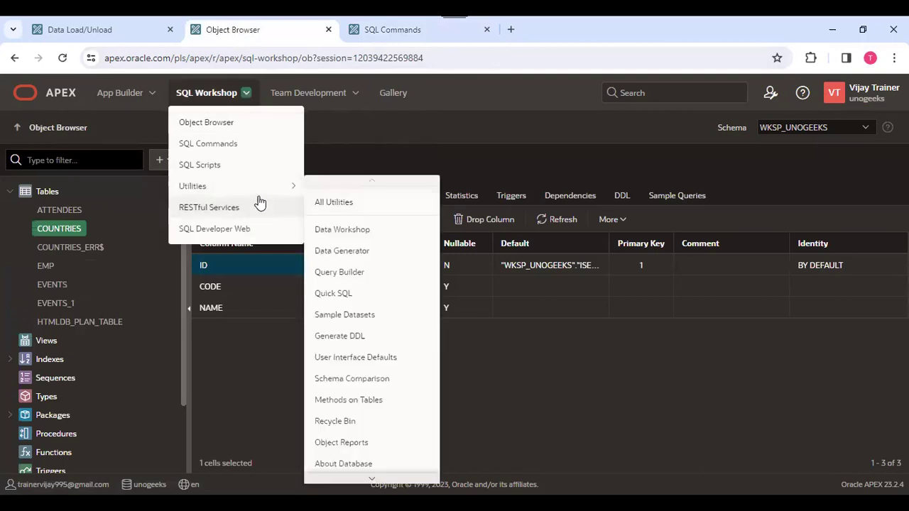
mouse_move(288, 190)
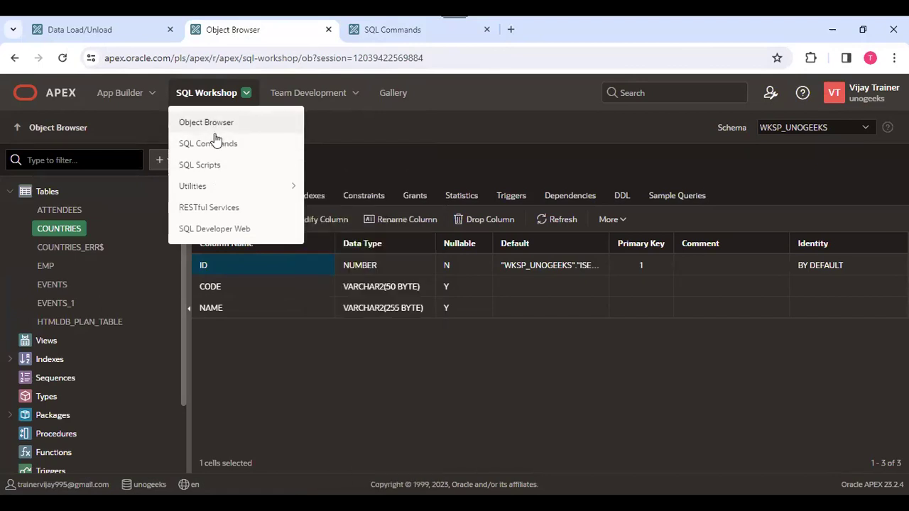
mouse_move(207, 190)
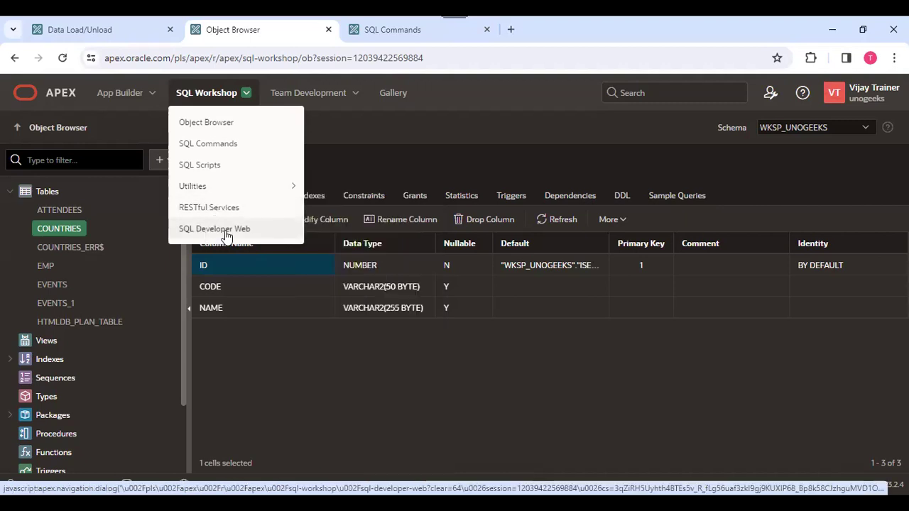
left_click(319, 98)
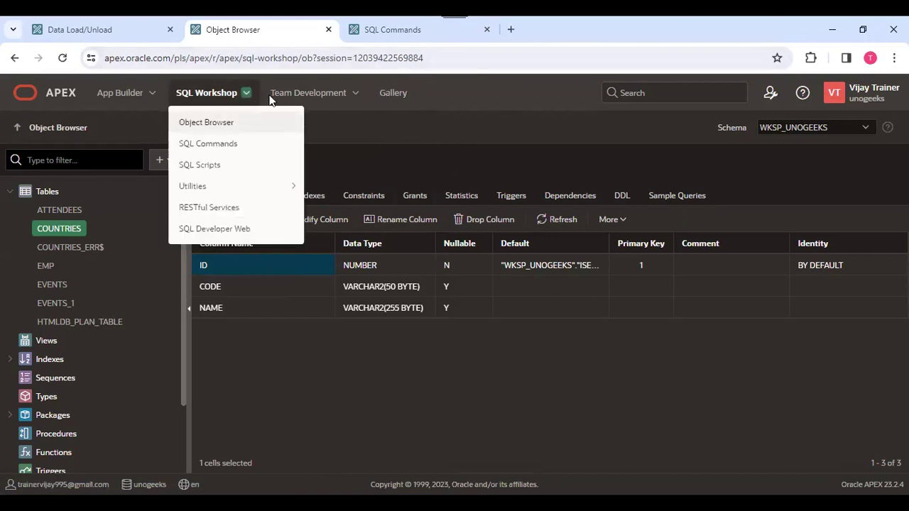
mouse_move(222, 105)
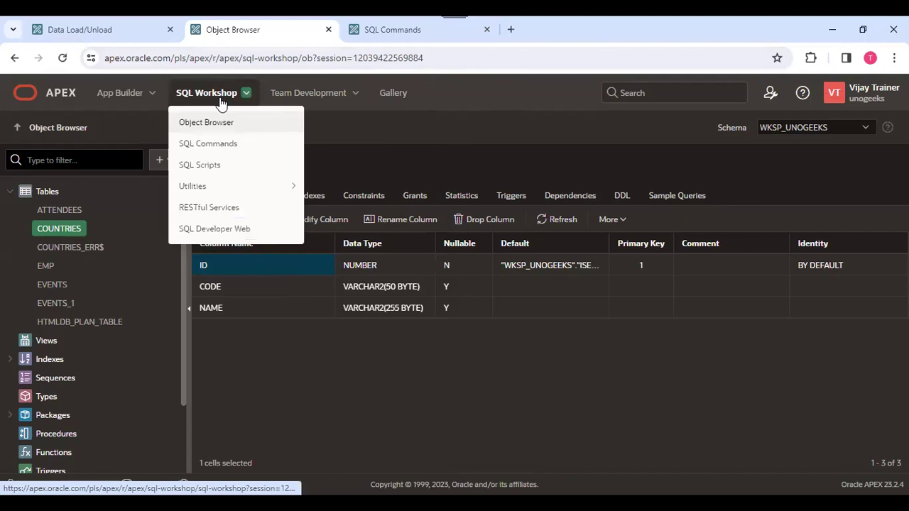
Go to RESTful Services and begin registering the schema with ORDS.
left_click(215, 213)
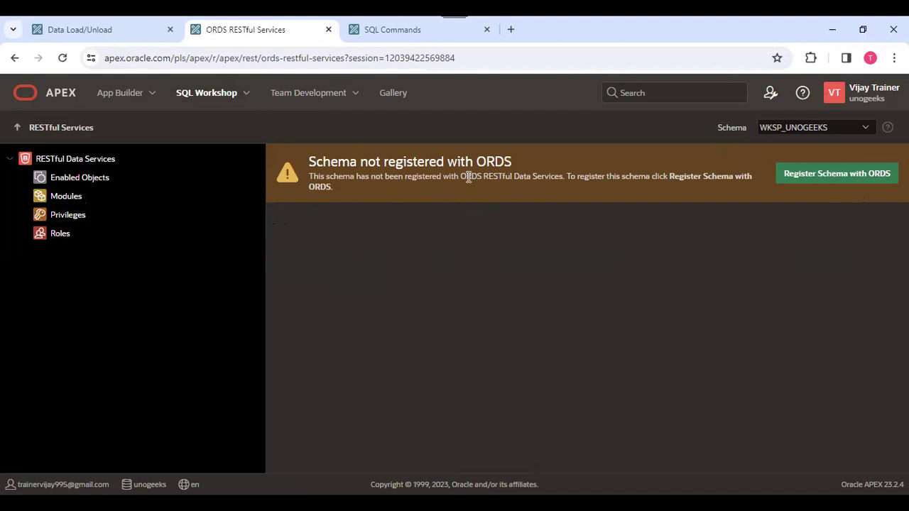
left_click(810, 183)
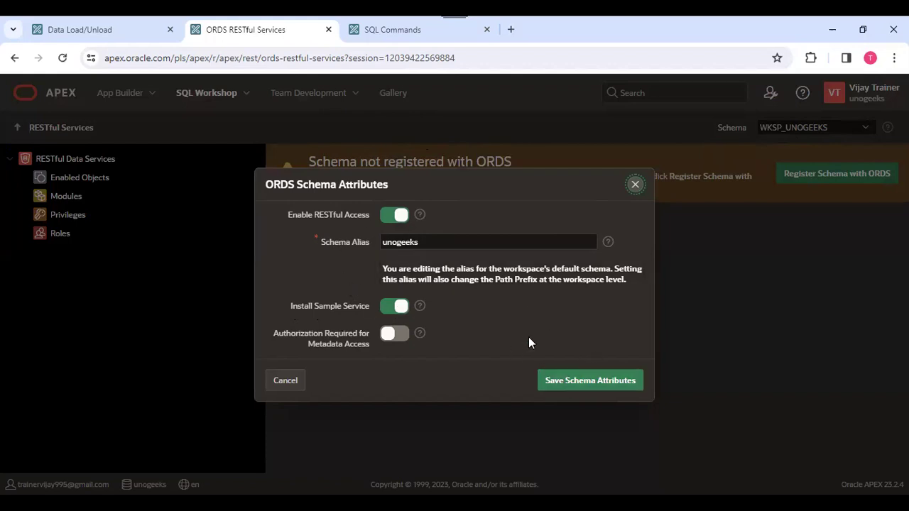
Check the Install Sample Service help, then save the ORDS schema attributes with alias unogeeks.
left_click(420, 307)
left_click(601, 240)
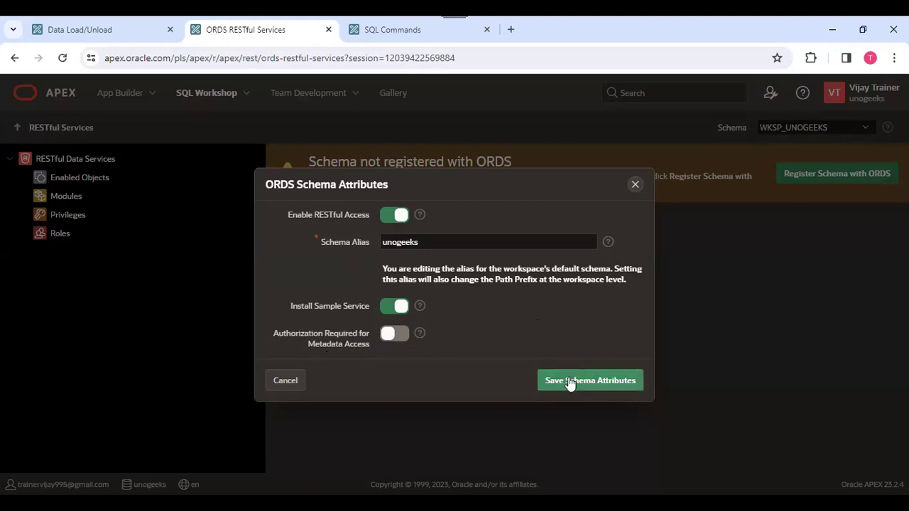
left_click(598, 382)
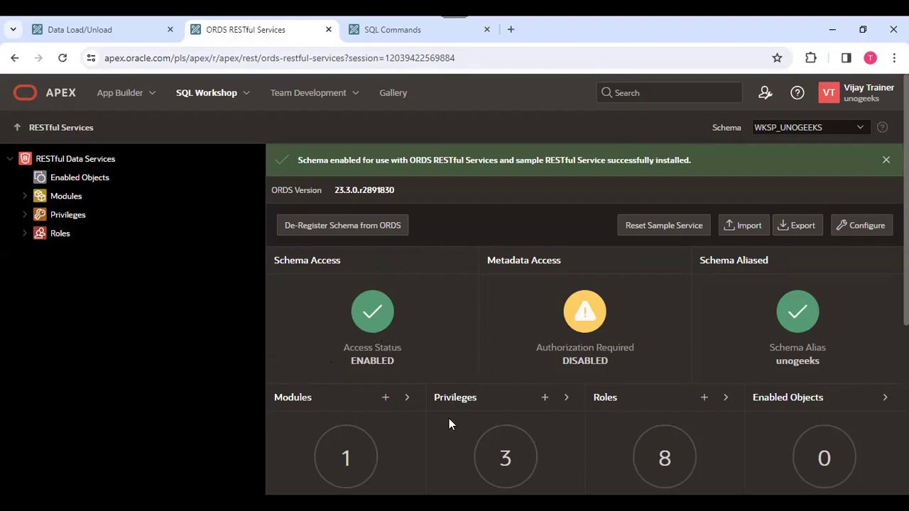
Scroll through the RESTful Services dashboard showing 1 module, 3 privileges and 8 roles.
scroll(373, 377, "down", 2)
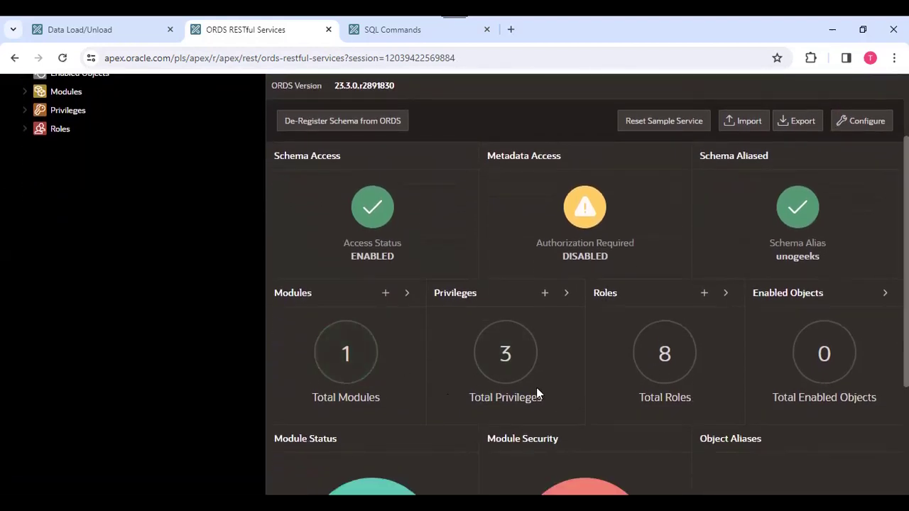
scroll(686, 362, "down", 2)
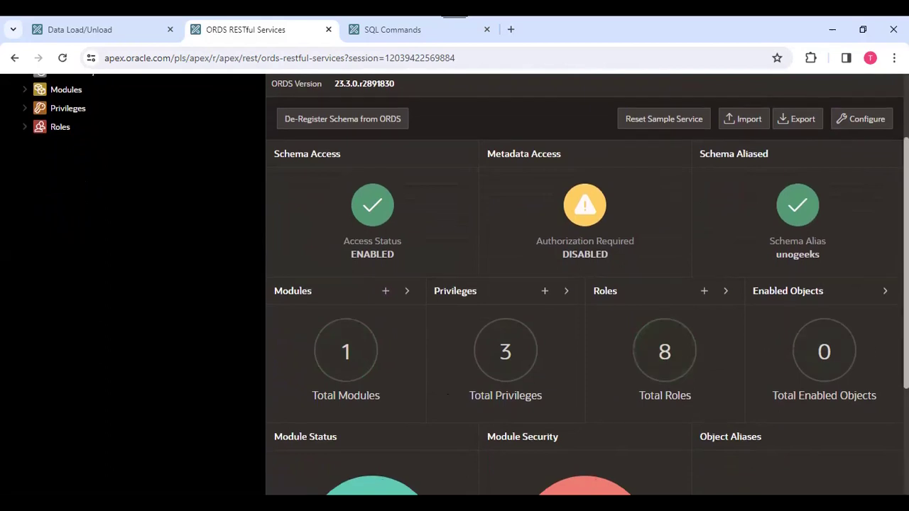
scroll(686, 362, "down", 1)
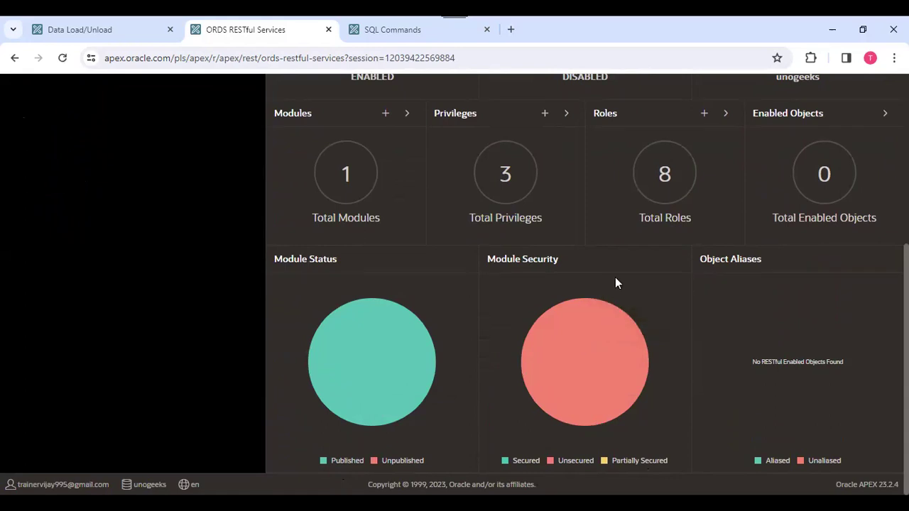
scroll(616, 283, "up", 4)
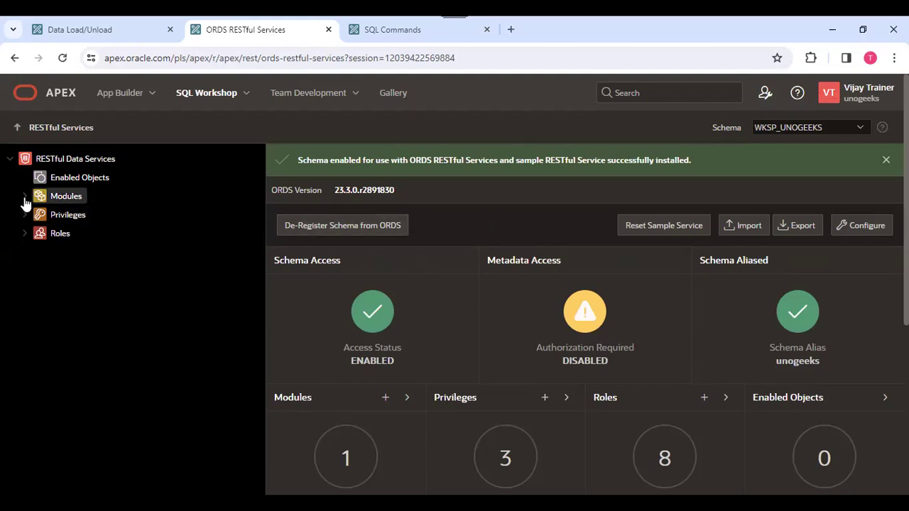
Expand Modules and oracle.example.hr in the tree and open the empinfo/ resource template.
left_click(24, 199)
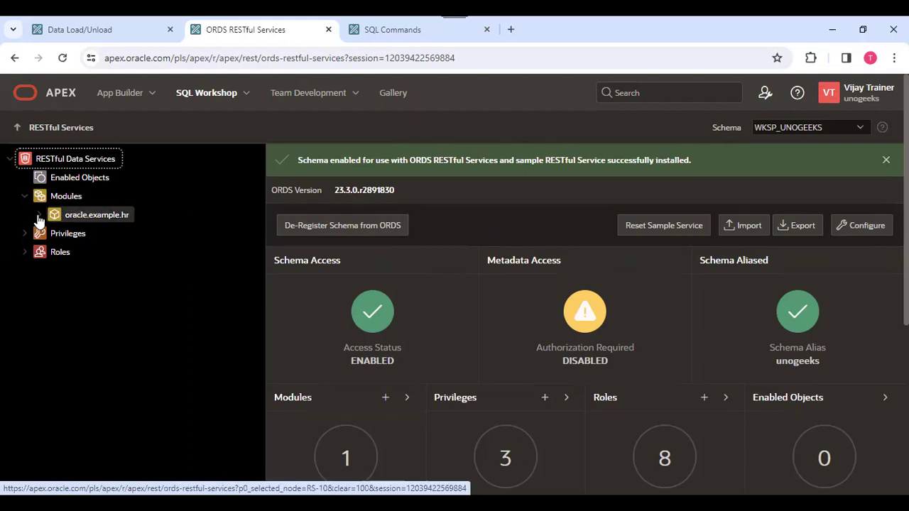
double_click(110, 218)
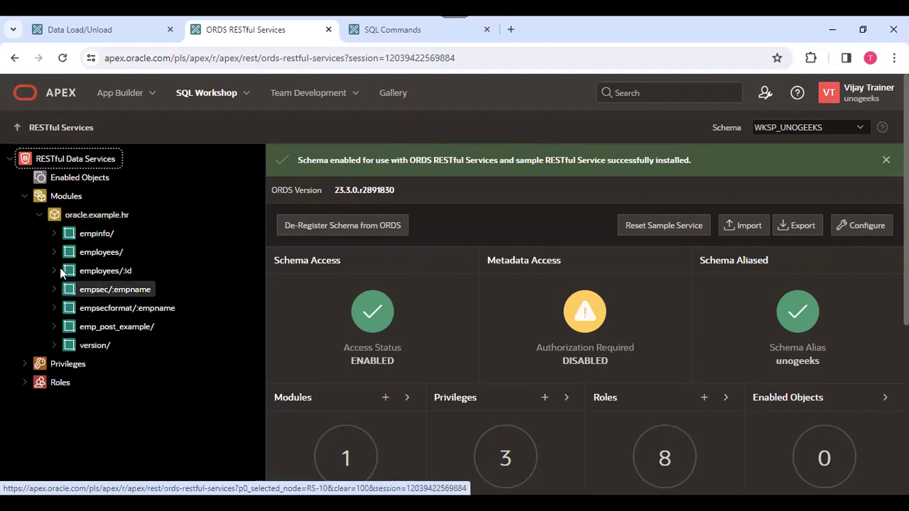
mouse_move(90, 240)
left_mouse_down()
mouse_move(52, 239)
mouse_move(97, 243)
left_mouse_up()
left_click(53, 236)
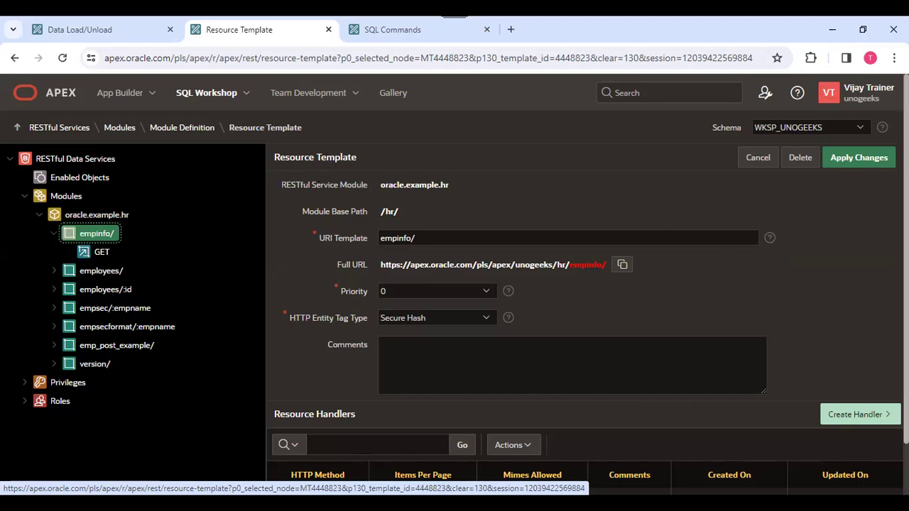
Review the empinfo/ template, then open its GET handler (Collection Query, JSON, pagination 25).
scroll(306, 365, "down", 1)
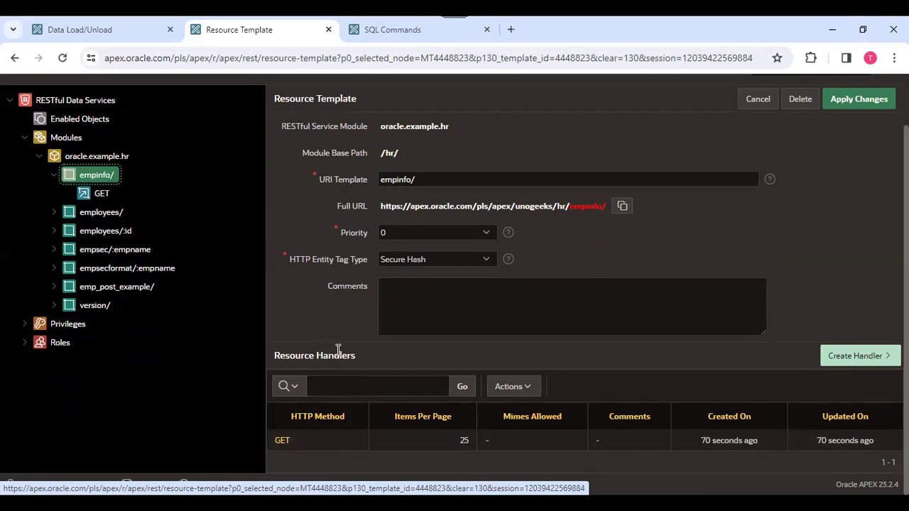
scroll(177, 277, "up", 1)
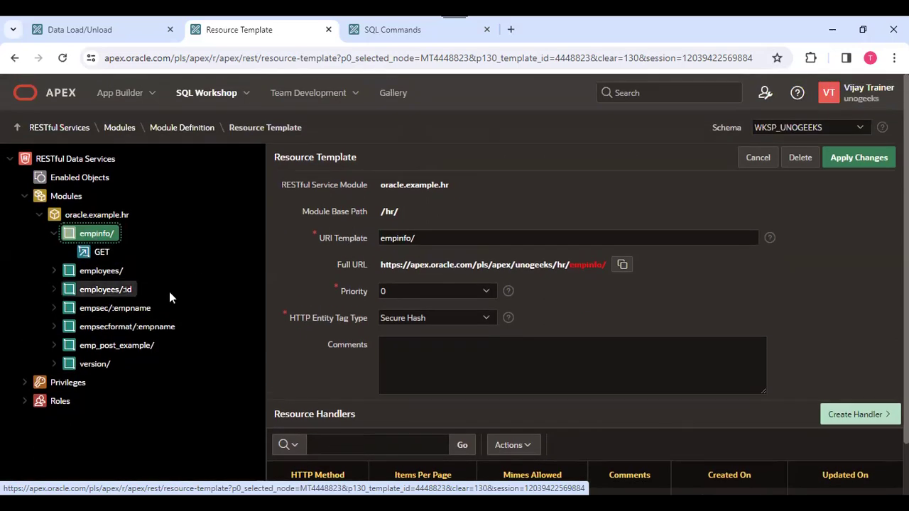
left_click(106, 257)
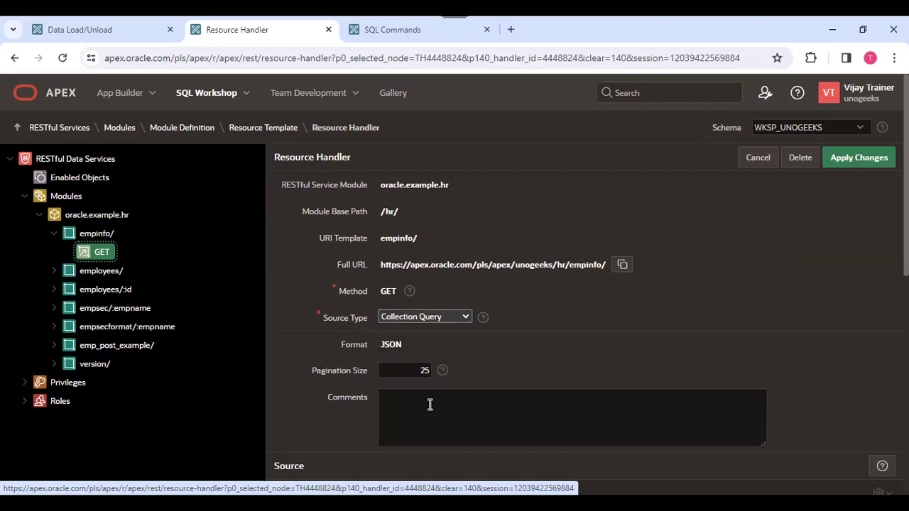
Copy the empinfo/ GET handler's full URL, ending /unogeeks/hr/empinfo/, below its select * from emp source.
scroll(309, 327, "down", 2)
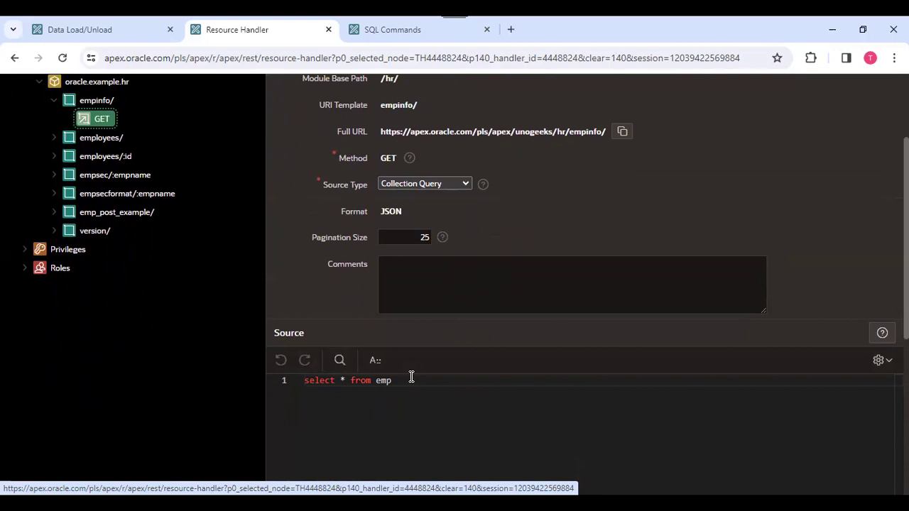
left_click(622, 132)
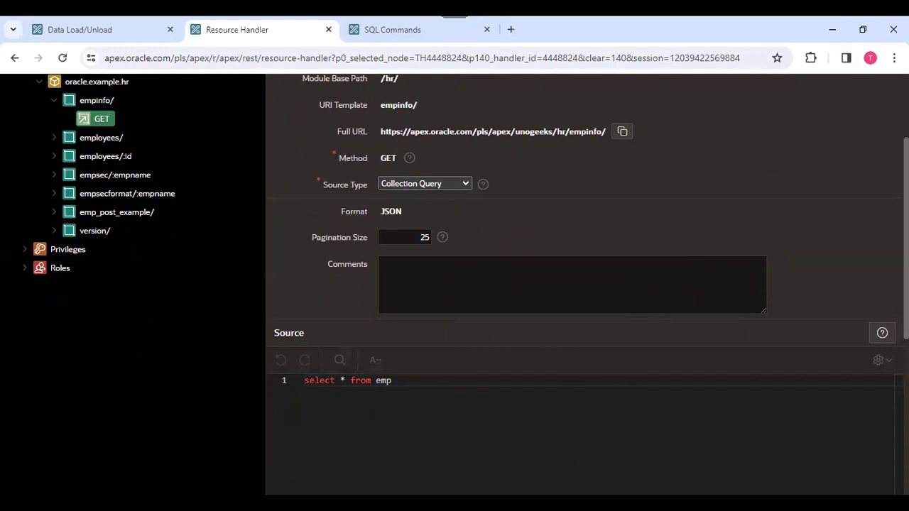
Load the copied empinfo/ URL in a new tab and select its JSON response of 14 employees.
left_click(509, 28)
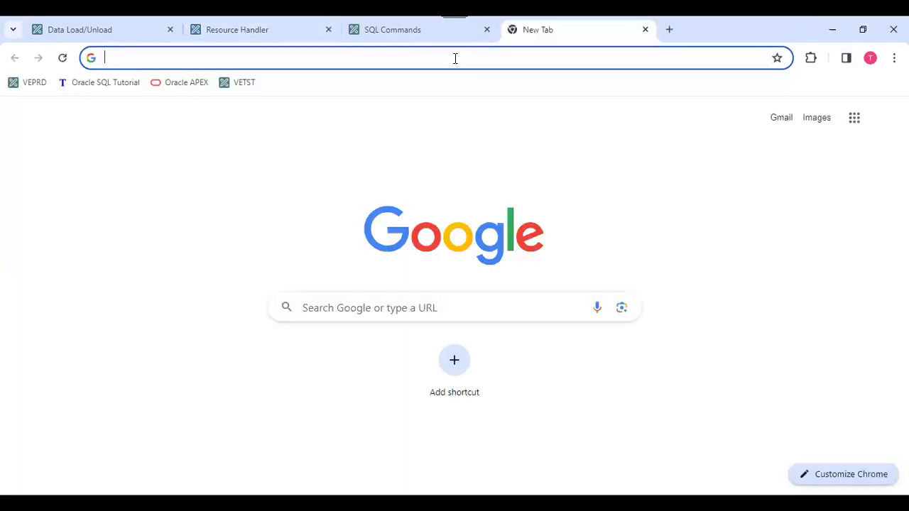
key("ctrl+v")
key("Return")
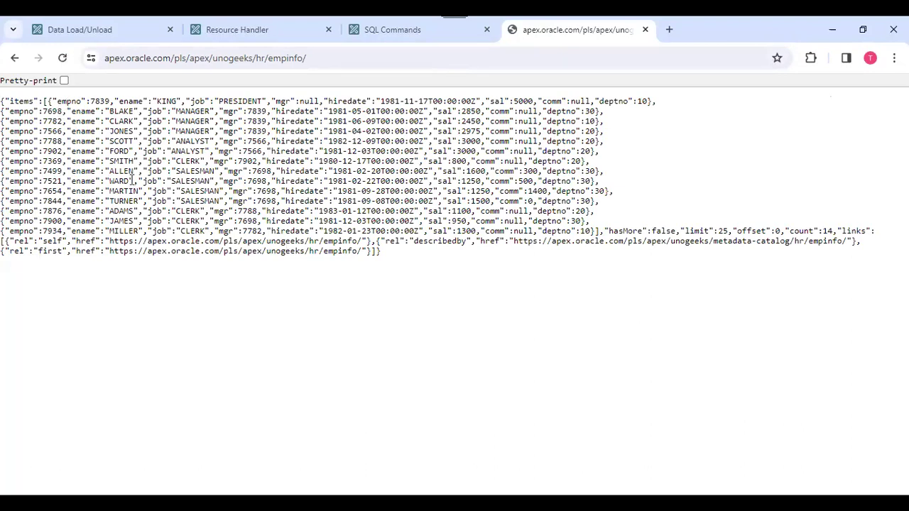
triple_click(16, 101)
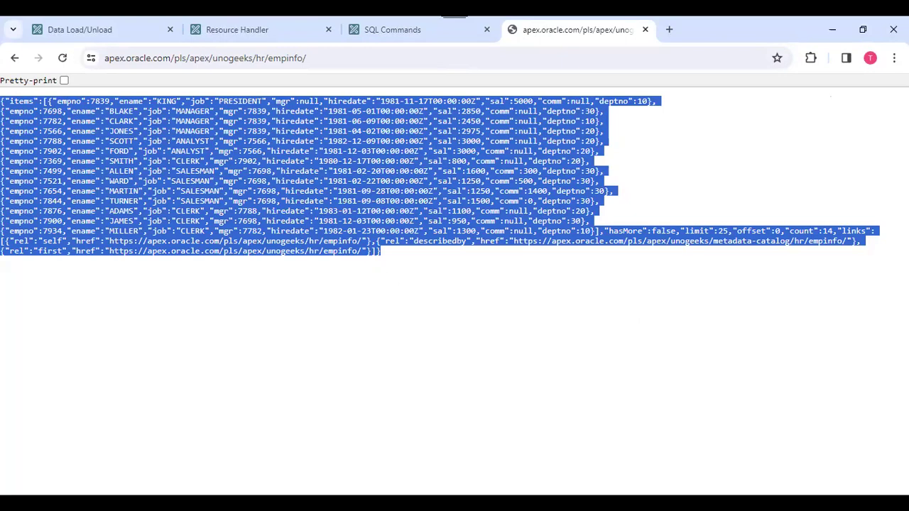
key("alt+Tab")
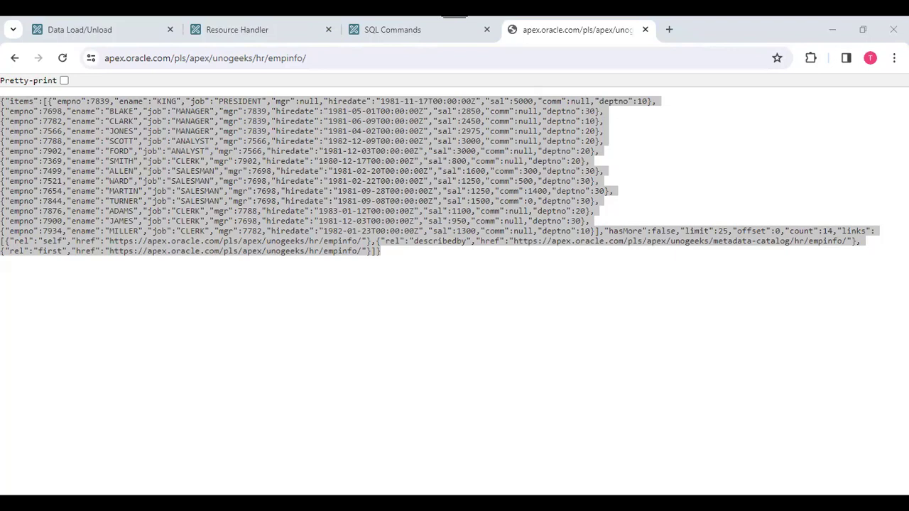
Compare the SQL Commands results with the empinfo/ JSON output, ending on the GET handler page.
left_click(399, 32)
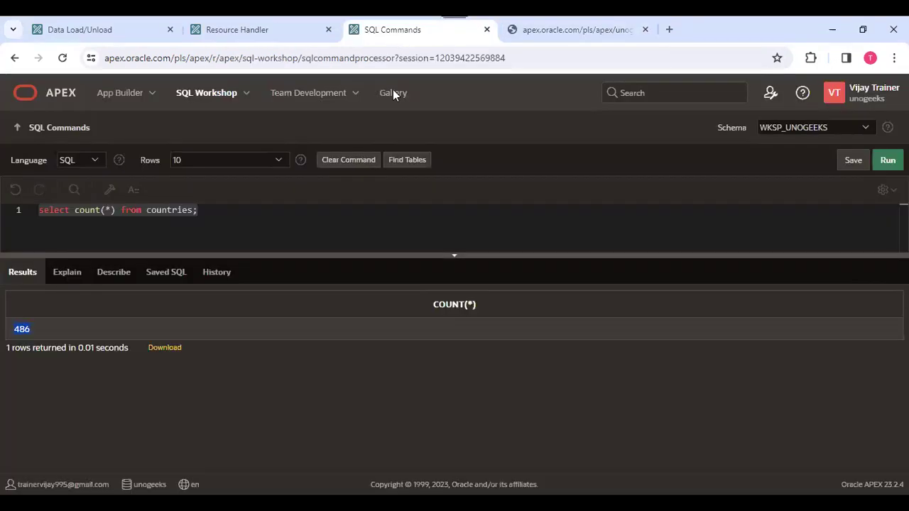
left_click(262, 29)
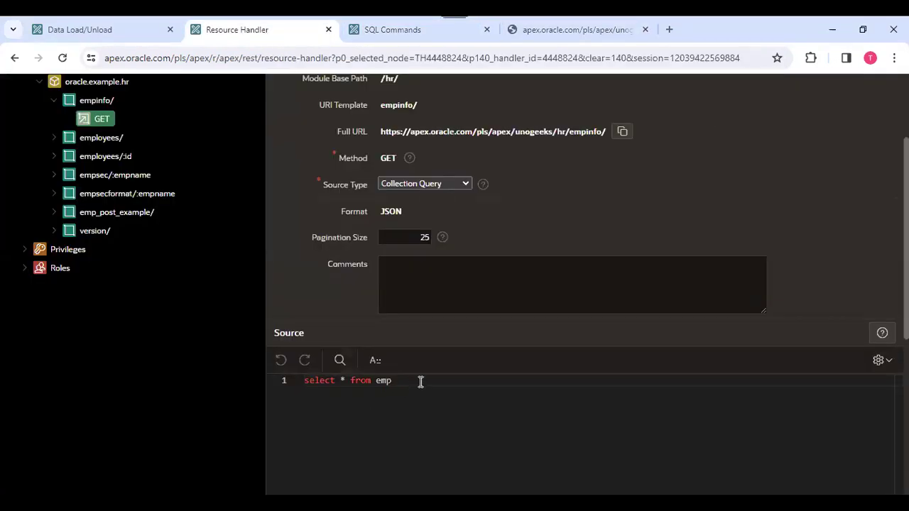
left_click(568, 32)
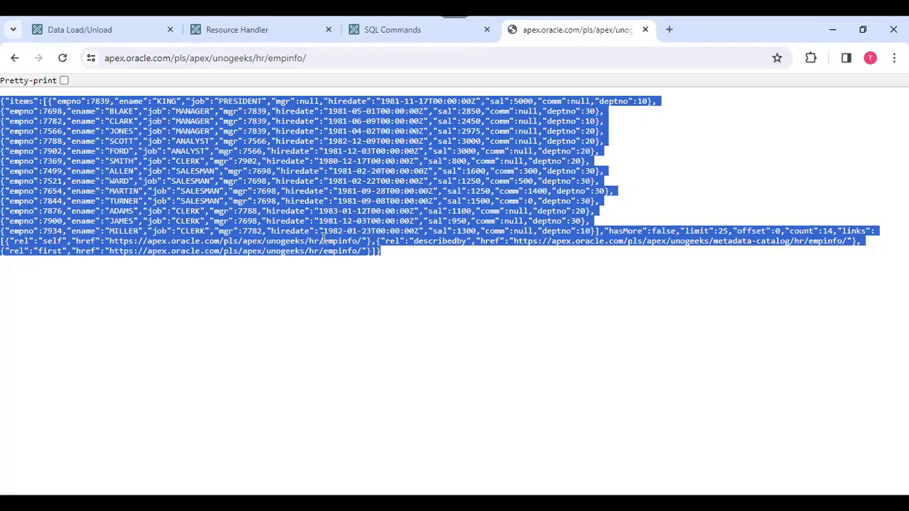
key("alt+Tab")
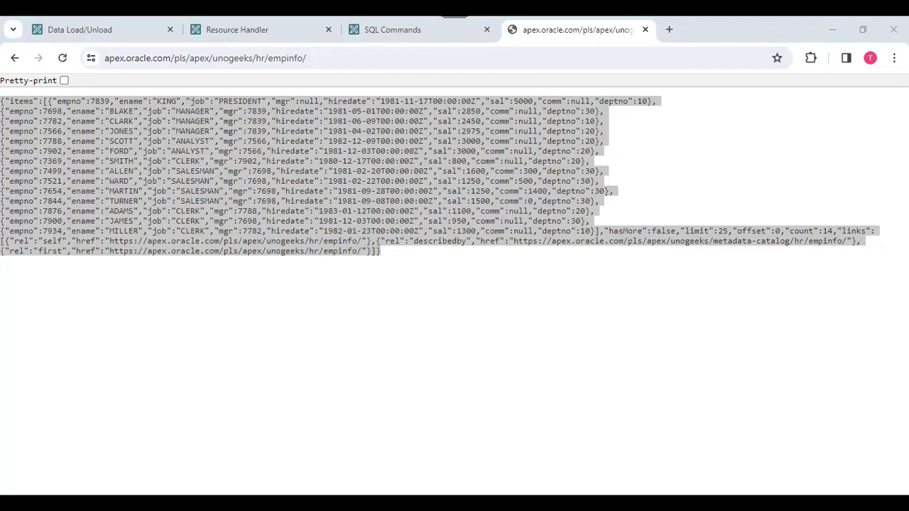
left_click(252, 33)
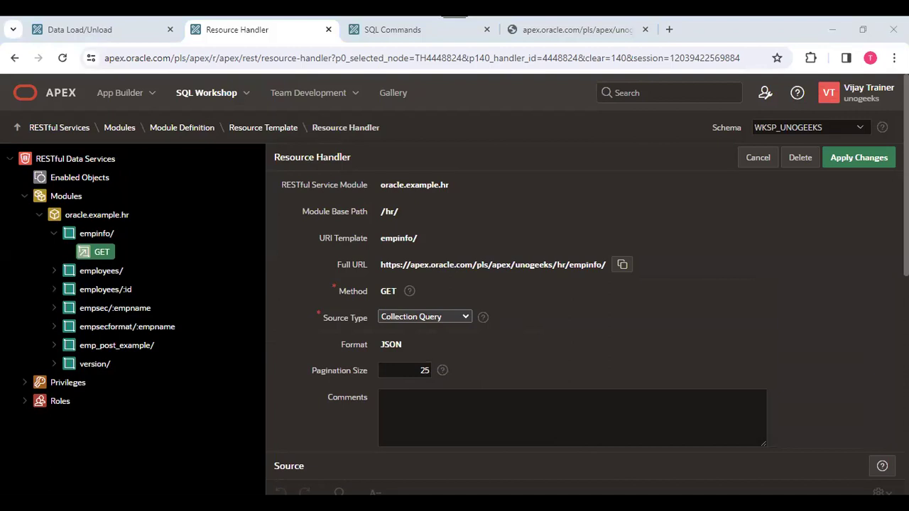
Change the handler's pagination size from 25 to 5.
scroll(467, 382, "down", 7)
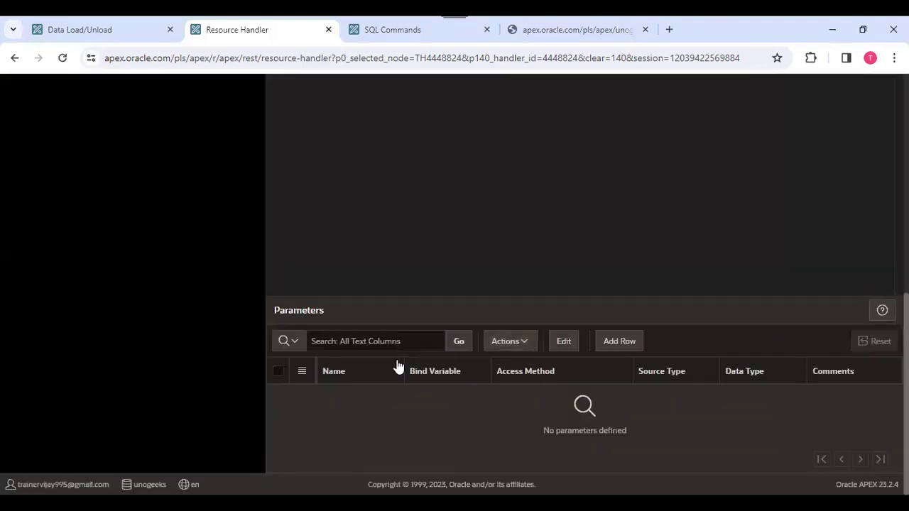
scroll(401, 364, "up", 5)
left_click(384, 426)
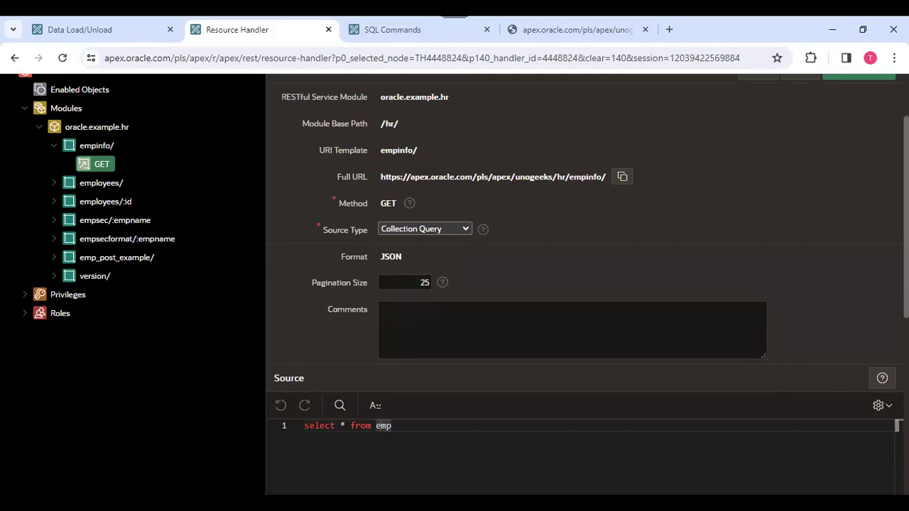
left_click_drag(418, 283, 444, 285)
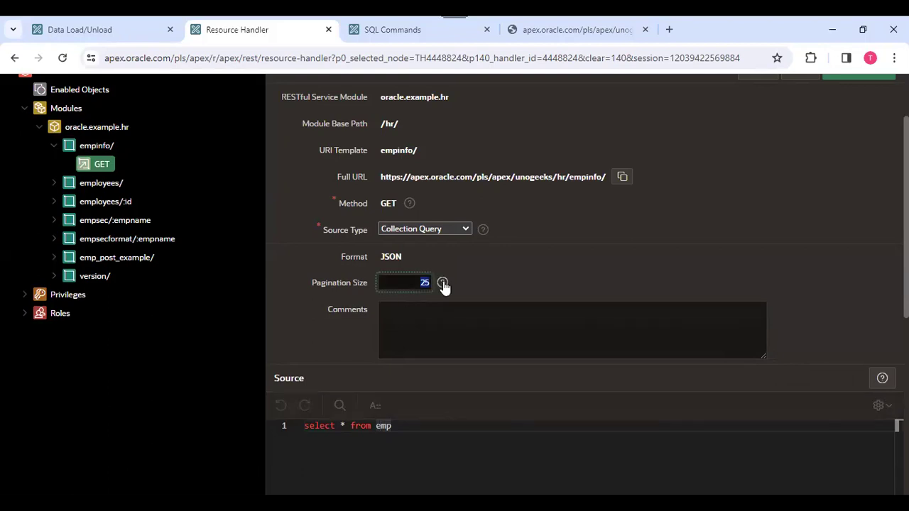
key("BackSpace")
type("0")
double_click(424, 282)
type("5")
left_click(587, 267)
Add a semicolon after 'select * from emp' and apply the handler changes.
left_click(432, 467)
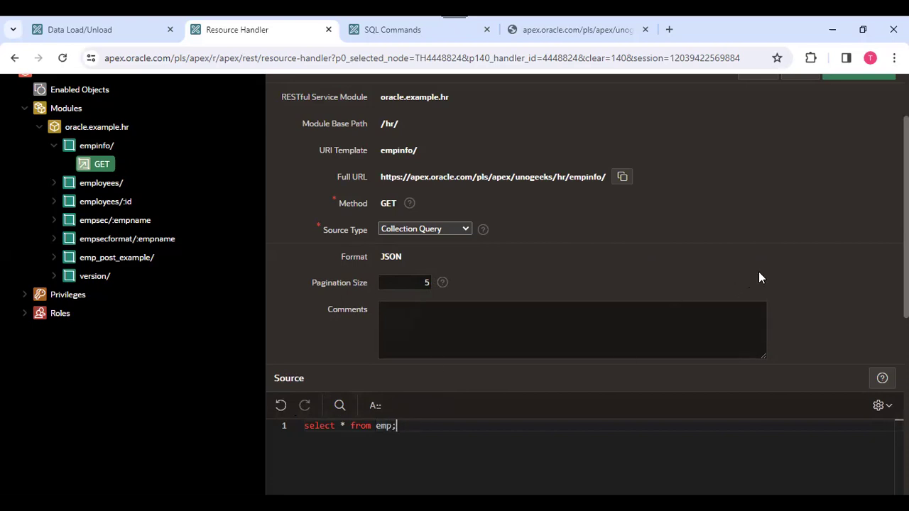
scroll(757, 273, "up", 2)
left_click(852, 162)
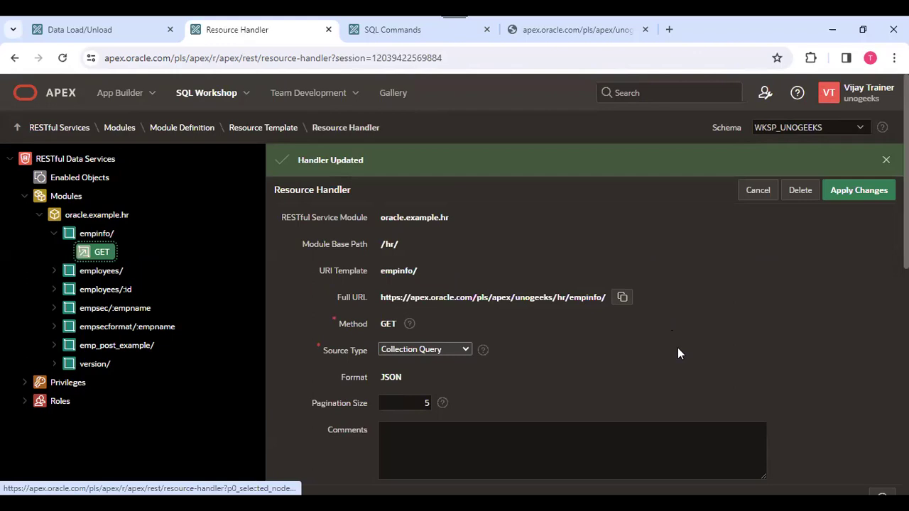
Reload the copied empinfo/ URL in the output tab, which shows Unscheduled Maintenance, then return to the handler.
left_click(624, 298)
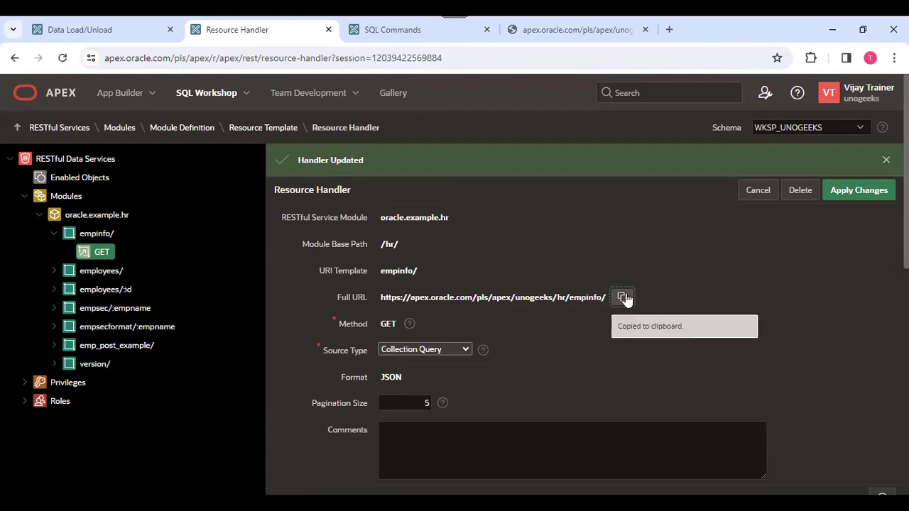
left_click(555, 44)
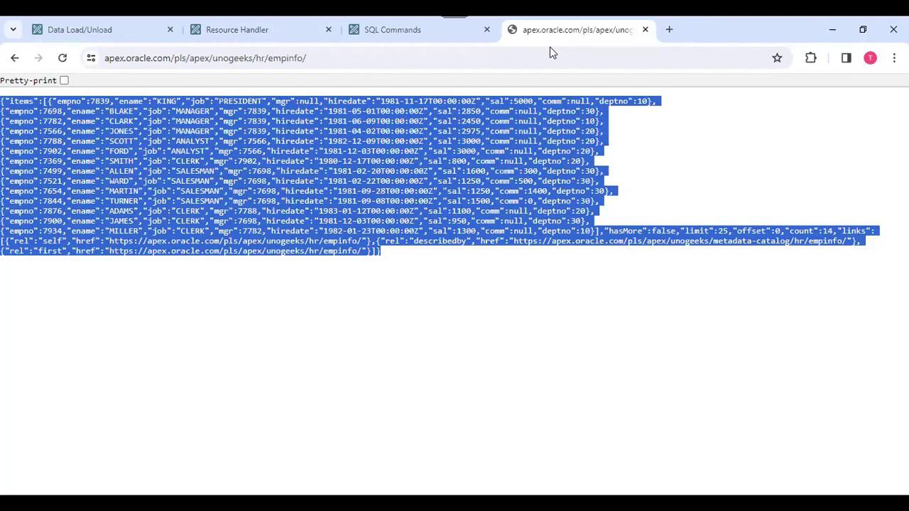
left_click(304, 58)
key("ctrl+a")
key("ctrl+v")
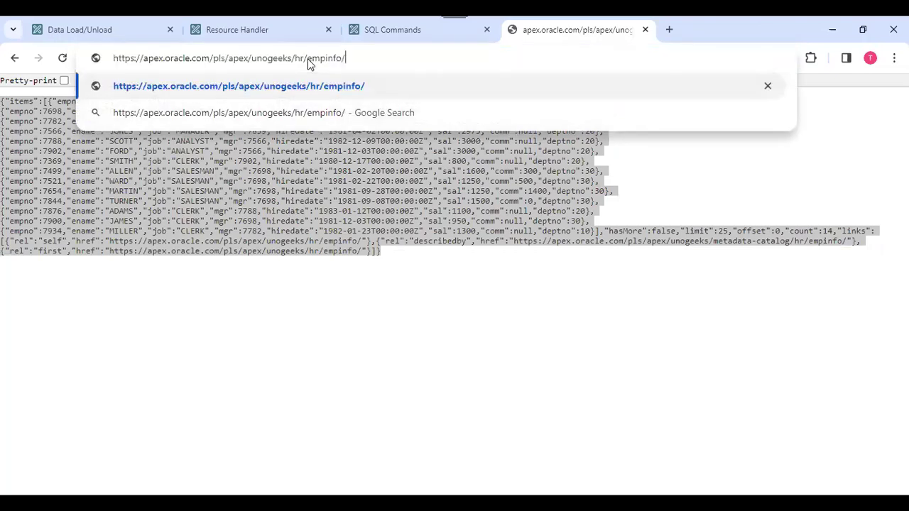
key("Return")
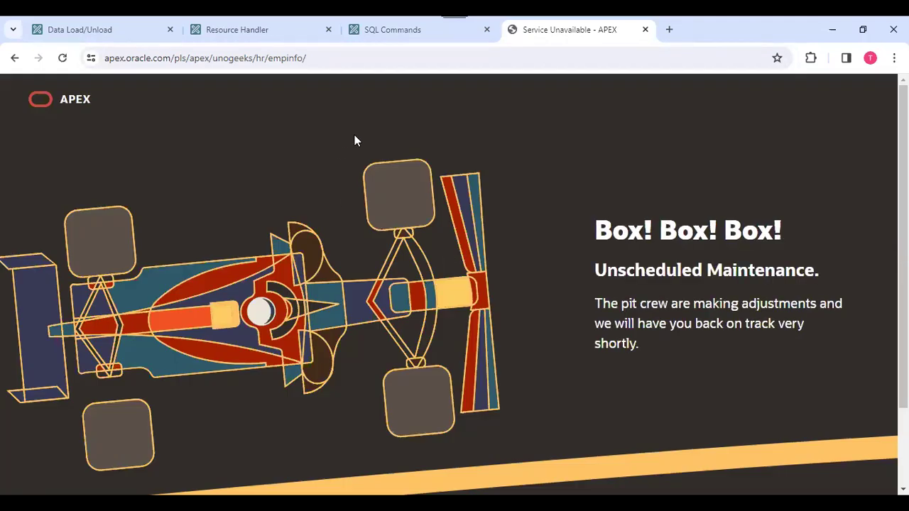
scroll(354, 247, "down", 2)
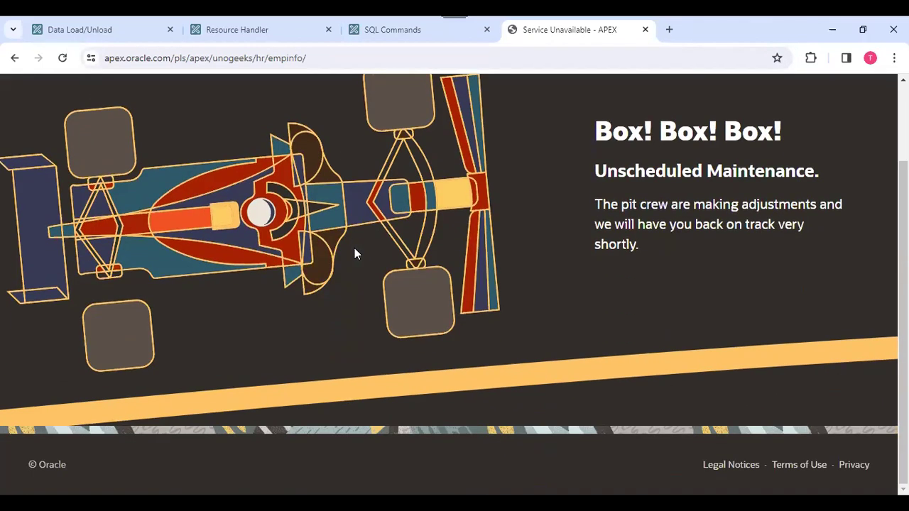
left_click(398, 32)
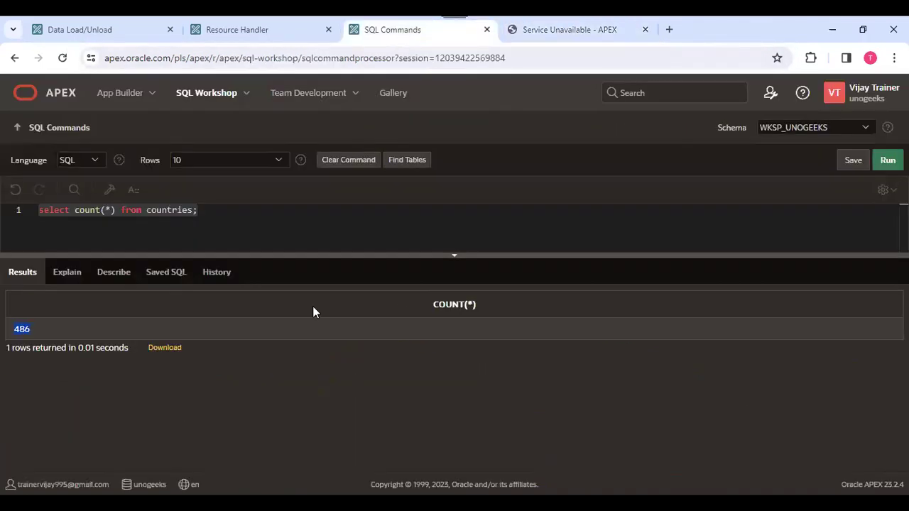
left_click(266, 29)
Delete the trailing semicolon so the source query reads 'select * from emp'.
scroll(580, 306, "down", 2)
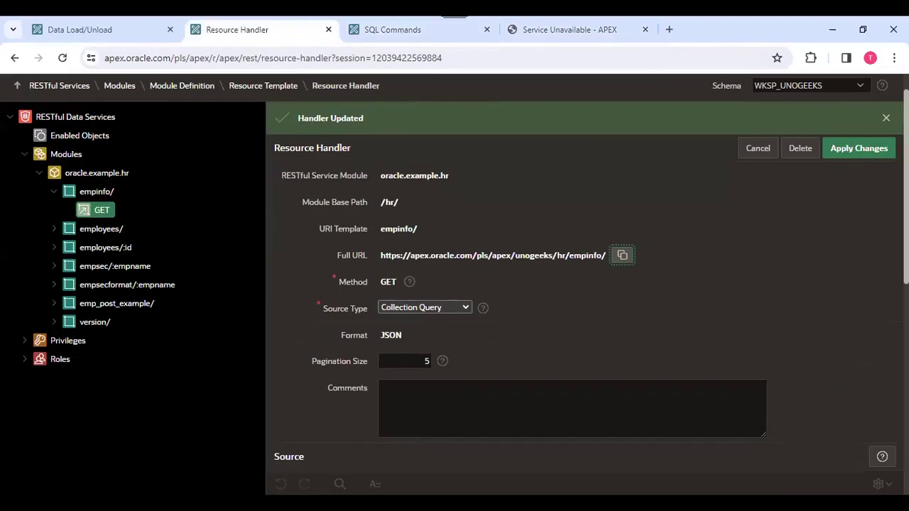
left_click(422, 473)
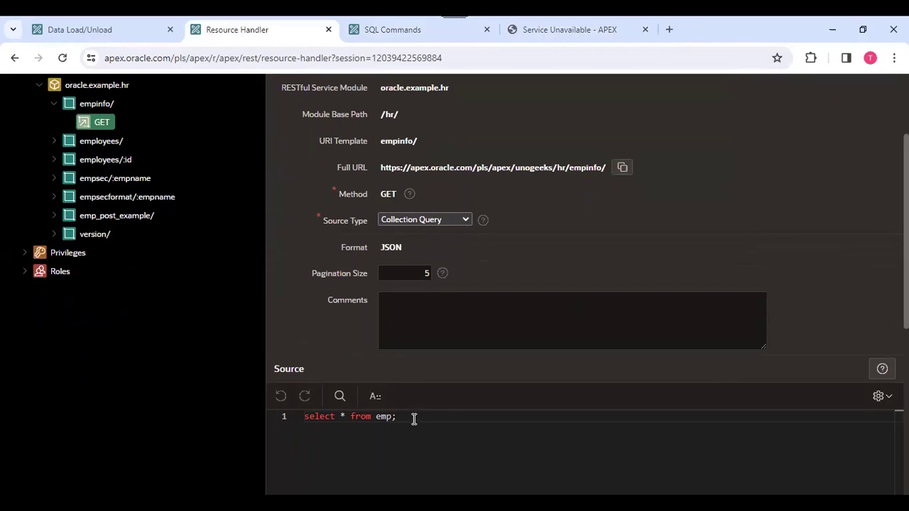
key("BackSpace")
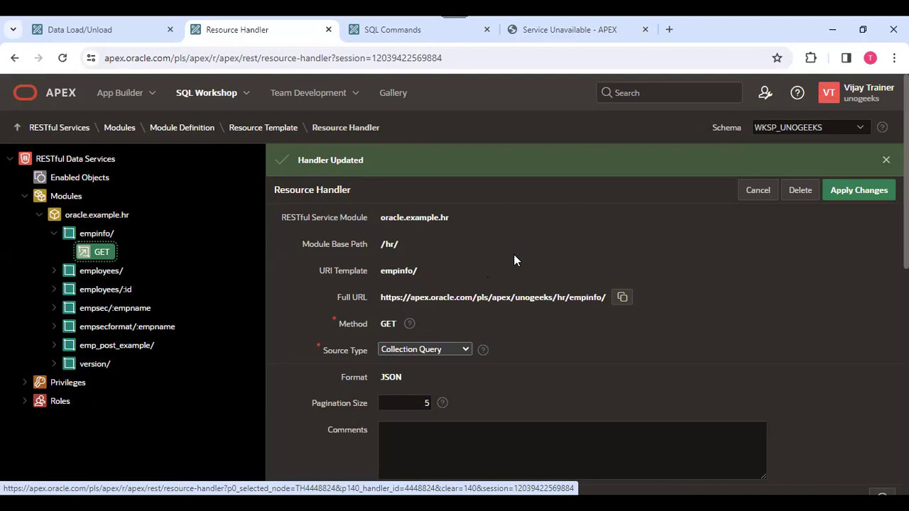
left_click(235, 128)
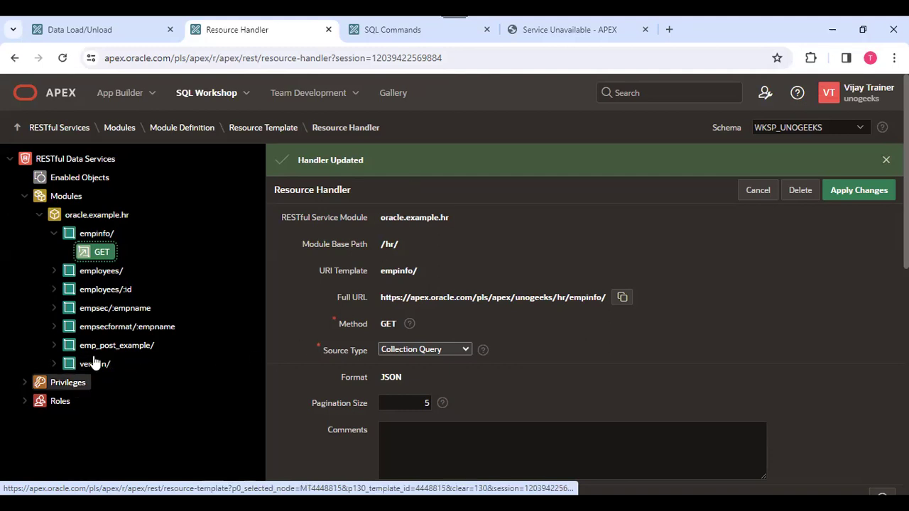
Expand Privileges in the tree to show oracle.dbtools.sqldev, oracle.soda.privilege.developer and one more.
left_click(24, 384)
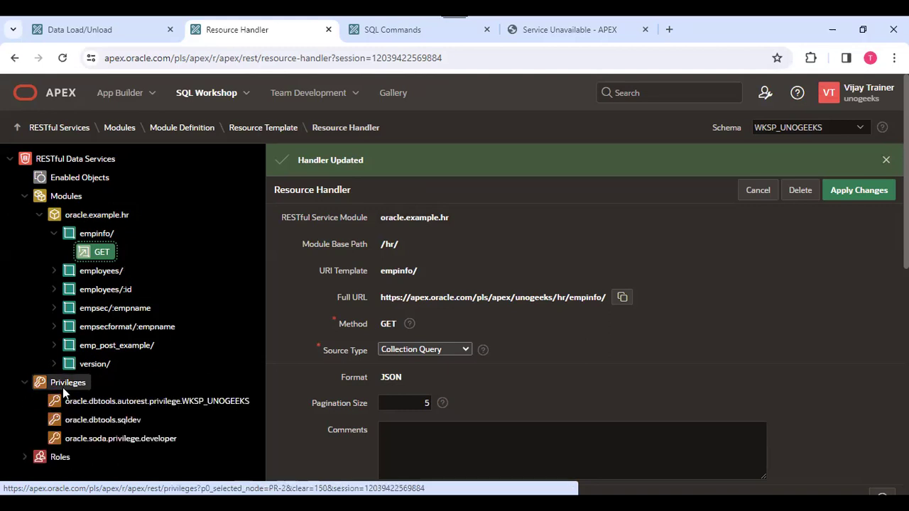
left_click_drag(65, 387, 20, 466)
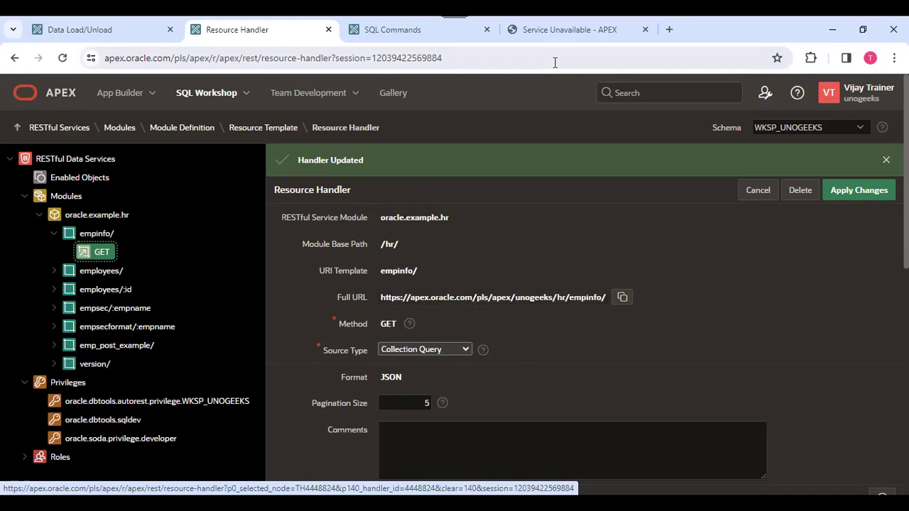
Reload the empinfo/ endpoint to get five employees with a next-page link, then return to the handler.
left_click(558, 28)
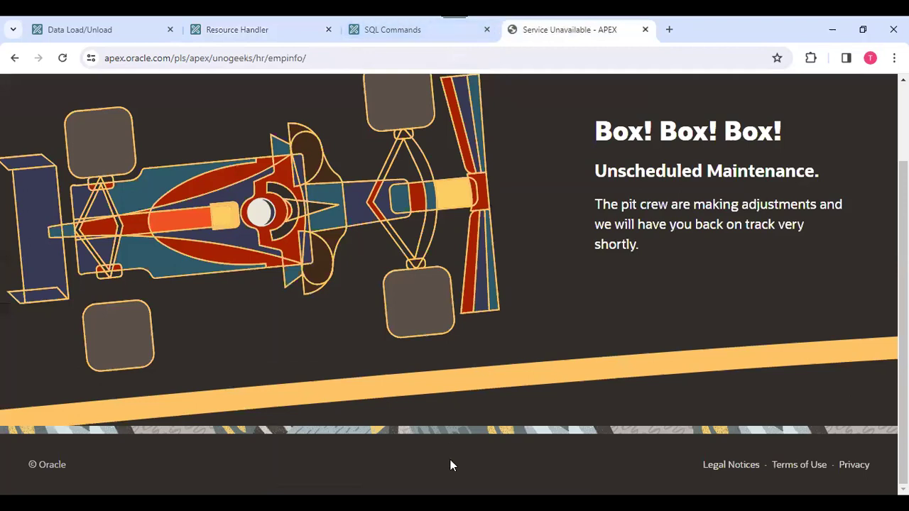
left_click(339, 57)
left_click(341, 57)
key("Return")
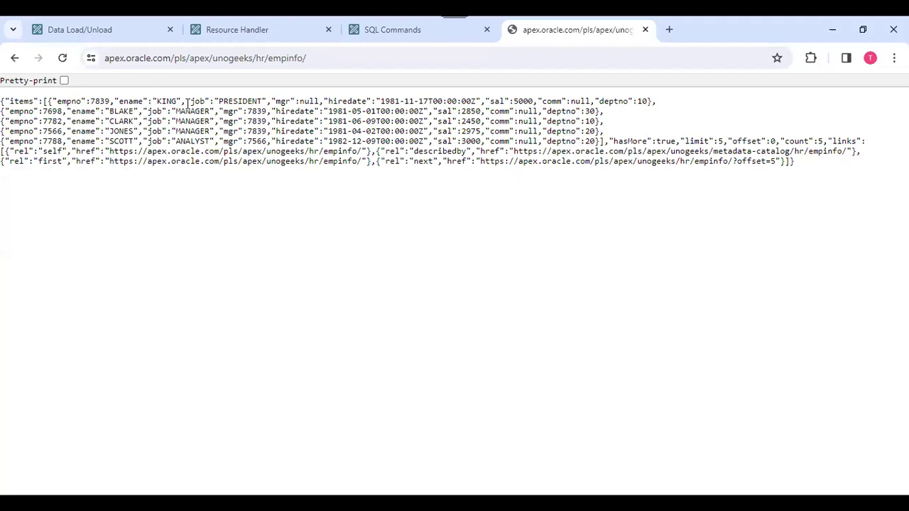
left_click(249, 29)
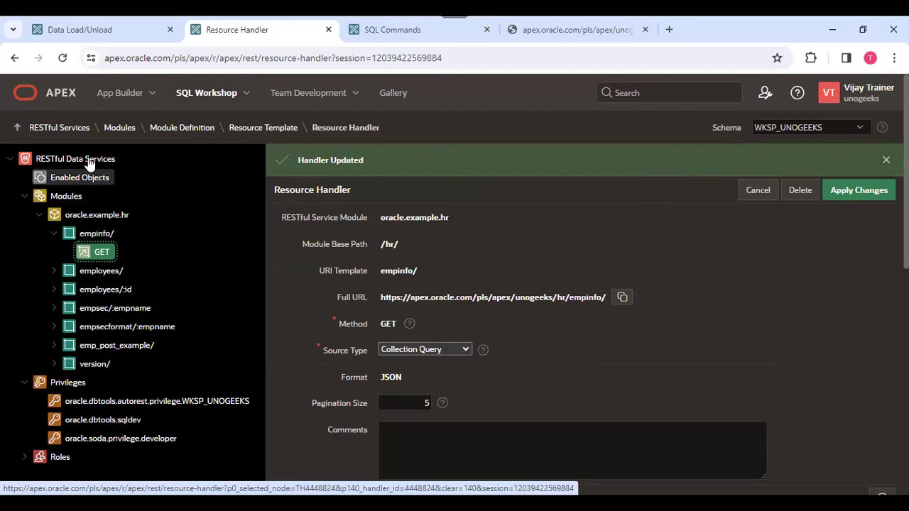
Use the RESTful Services breadcrumb to reach the overview with 1 module, 3 privileges and 8 roles.
left_click(75, 132)
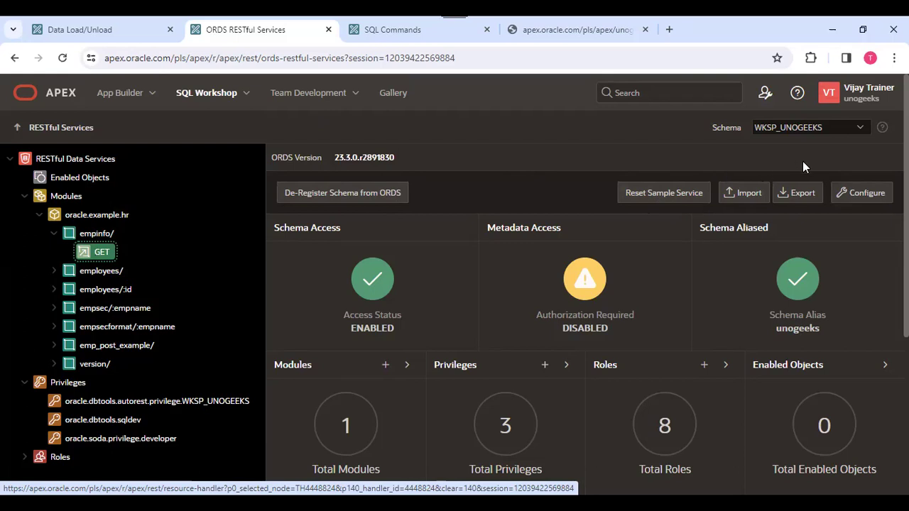
Export All Services as a SQL script with schema enablement and privileges included.
left_click(801, 198)
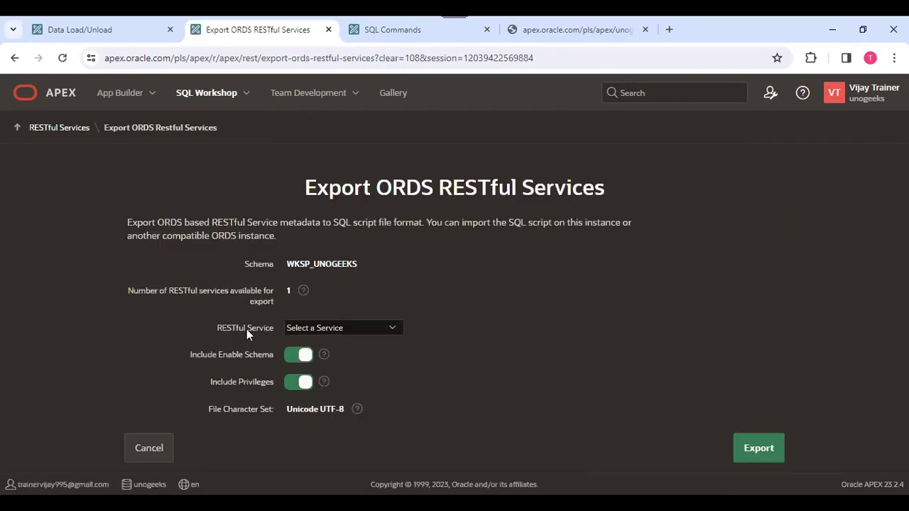
left_click(325, 329)
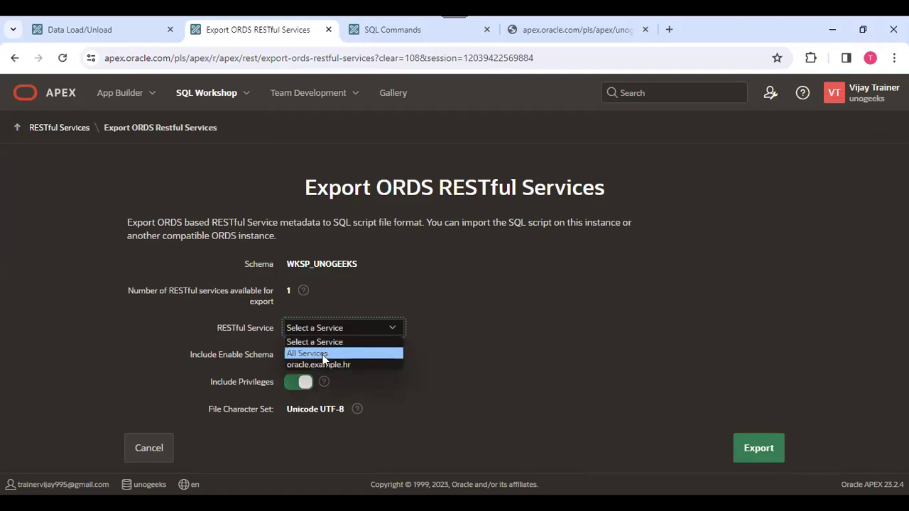
left_click(322, 355)
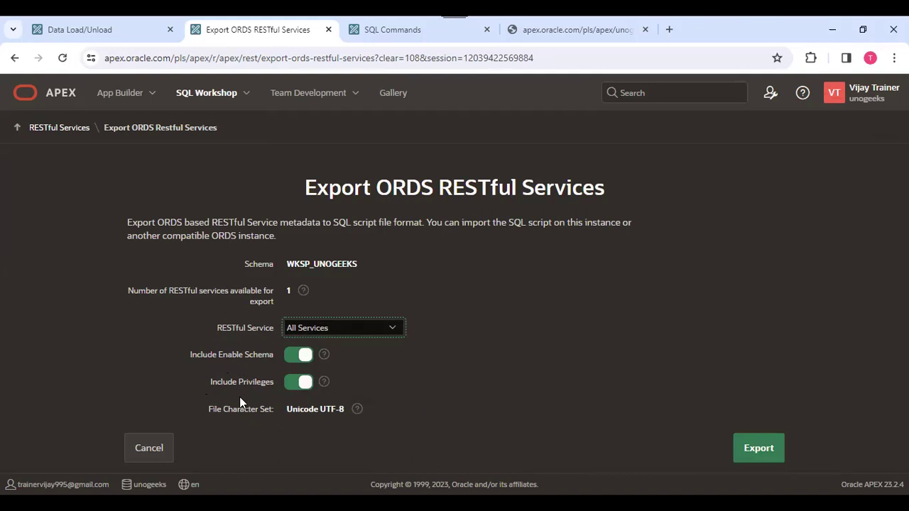
left_click(118, 29)
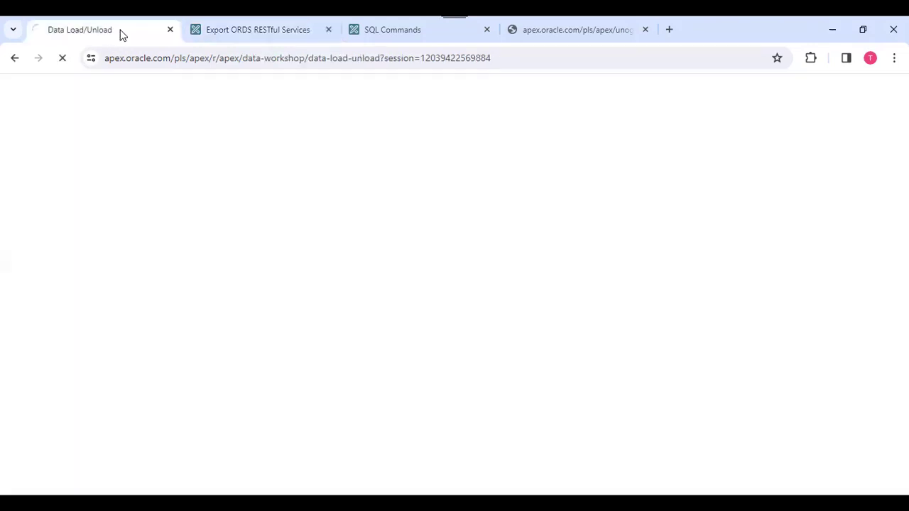
left_click(223, 29)
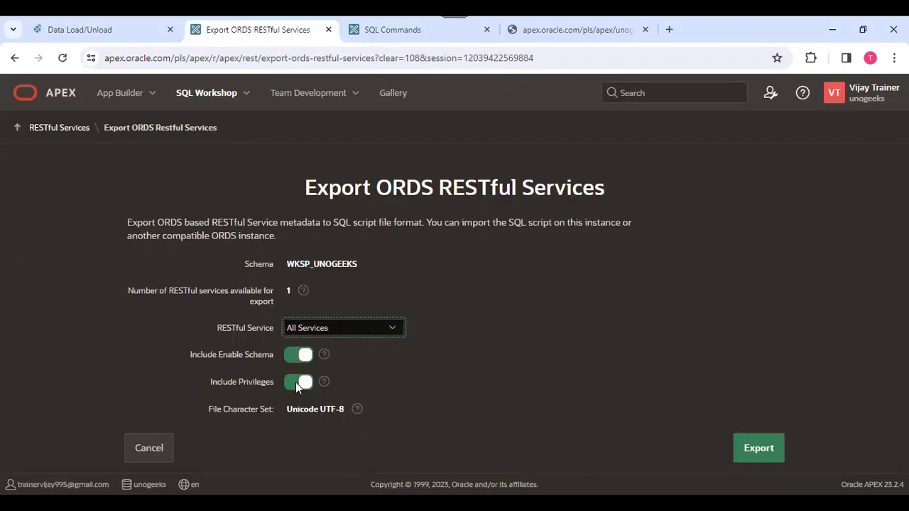
left_click(768, 452)
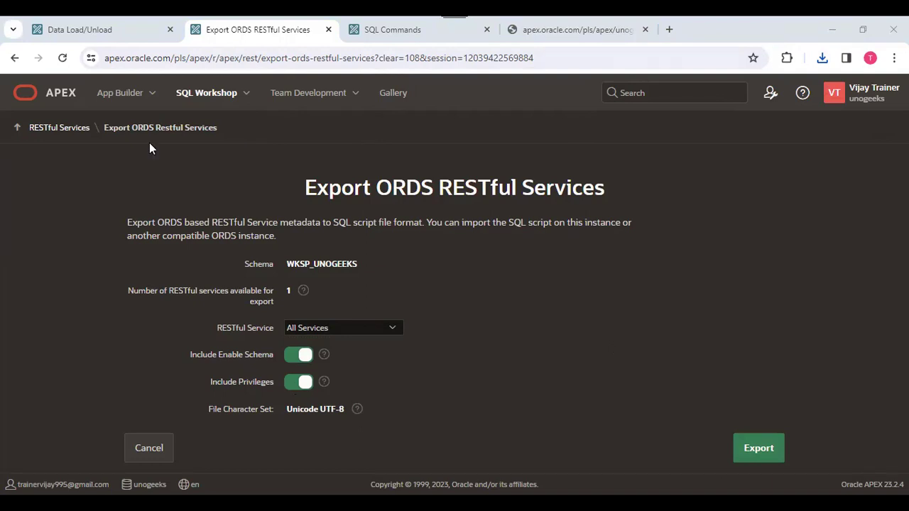
Return to the RESTful Services overview and leave the import form without importing.
left_click(118, 96)
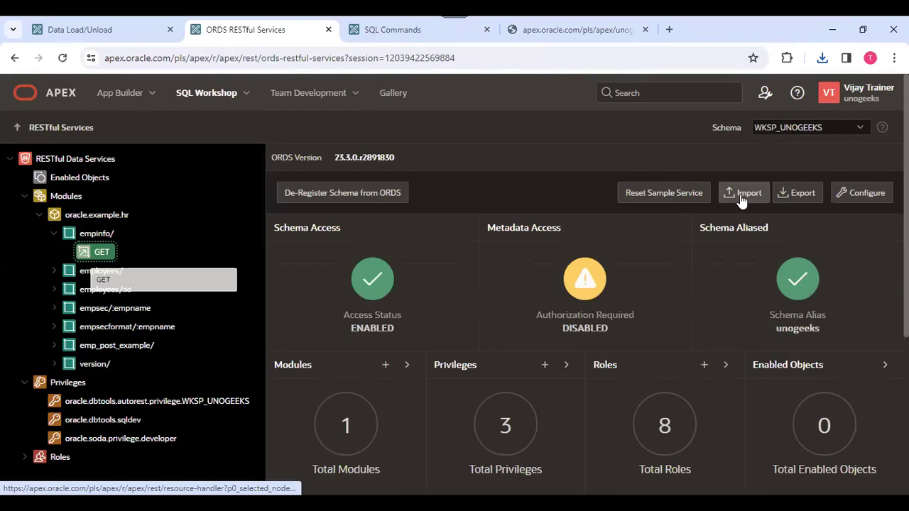
left_click(741, 199)
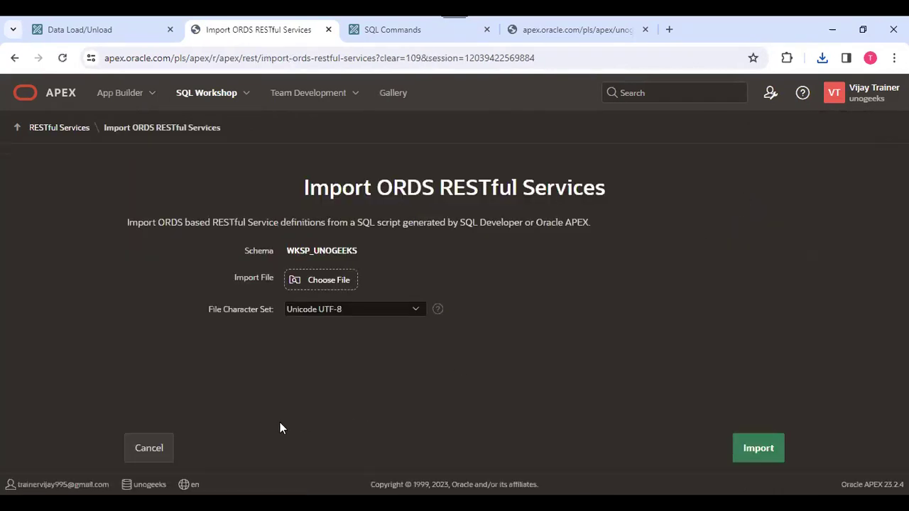
left_click(153, 451)
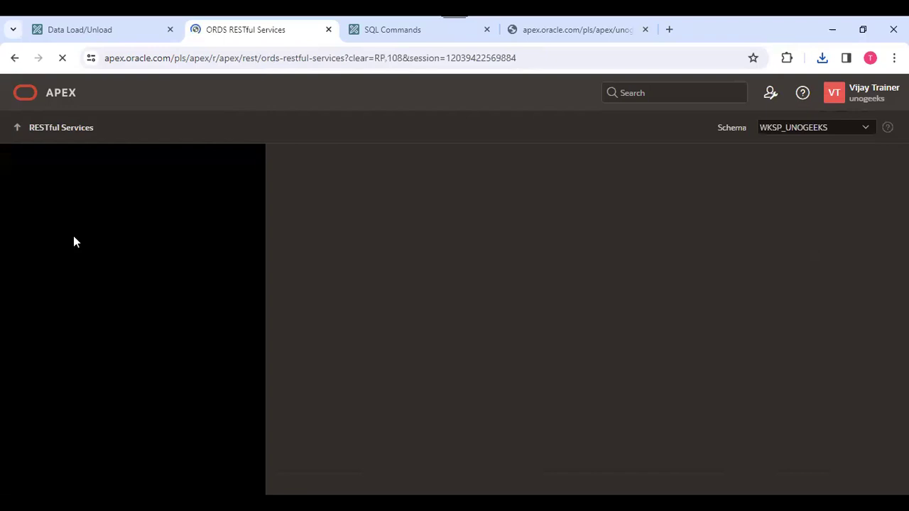
Delete the oracle.example.hr module and return to the RESTful Data Services overview, now showing 0 modules.
left_click(98, 217)
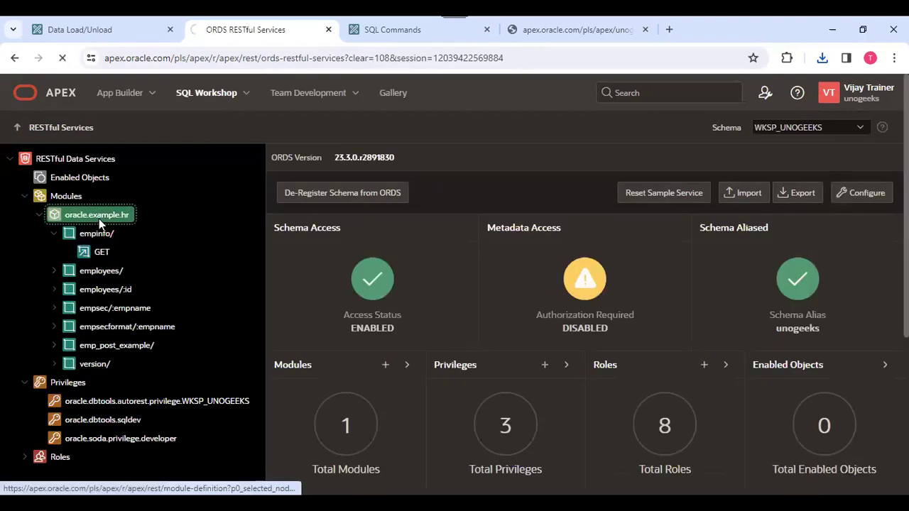
right_click(100, 217)
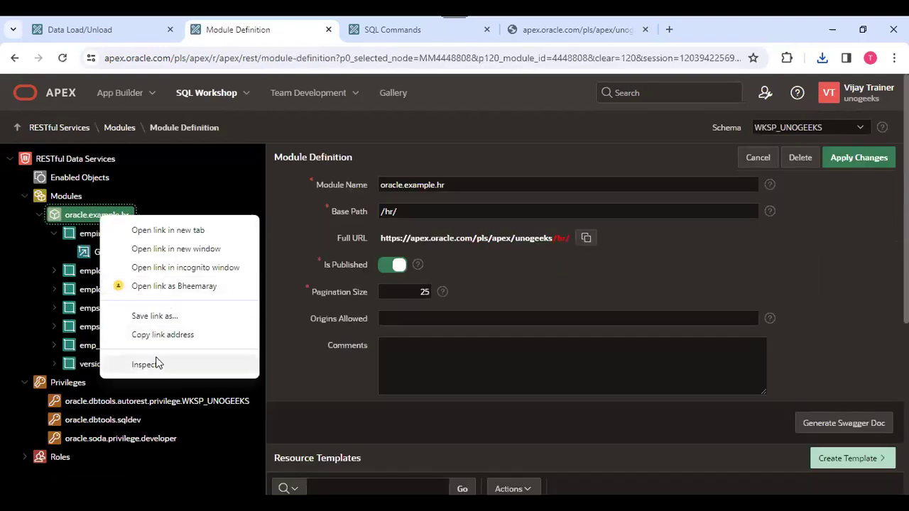
left_click(800, 158)
left_click(532, 317)
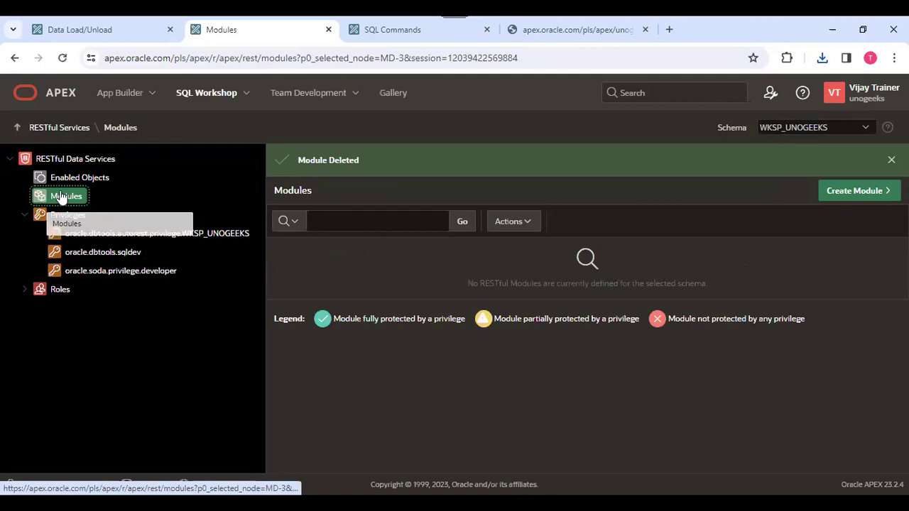
left_click(84, 160)
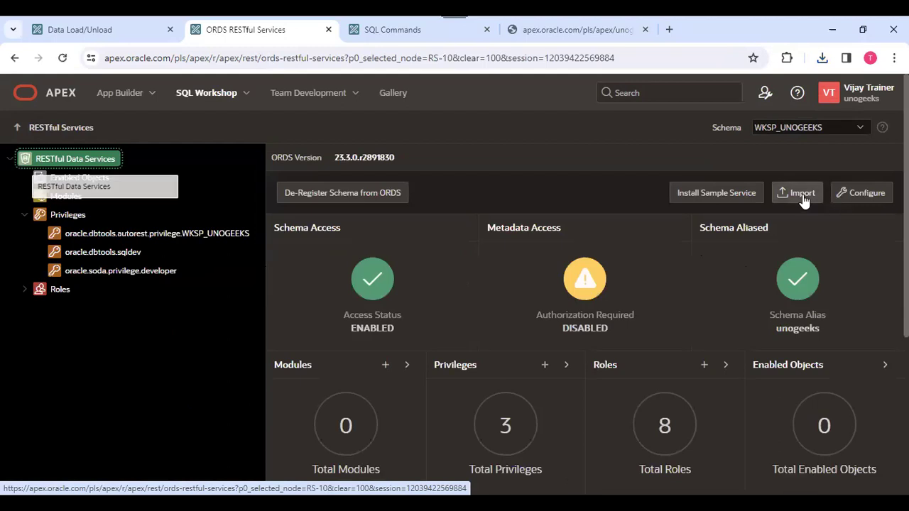
Import the ORDS_REST export .sql file from Downloads to restore the oracle.example.hr module.
left_click(801, 195)
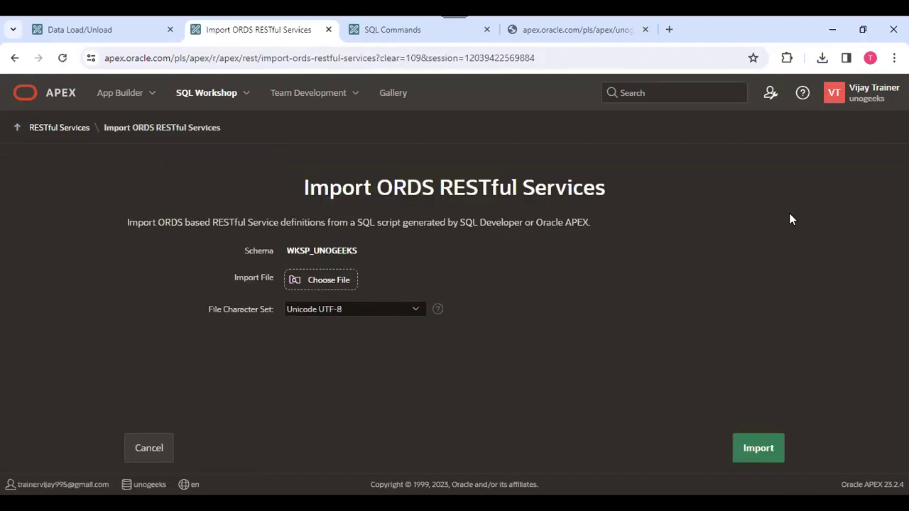
left_click(326, 279)
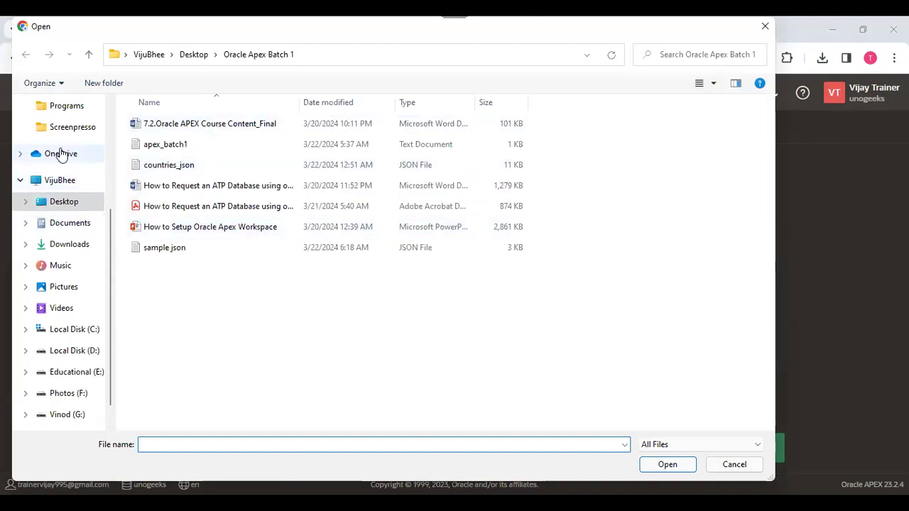
left_click(67, 245)
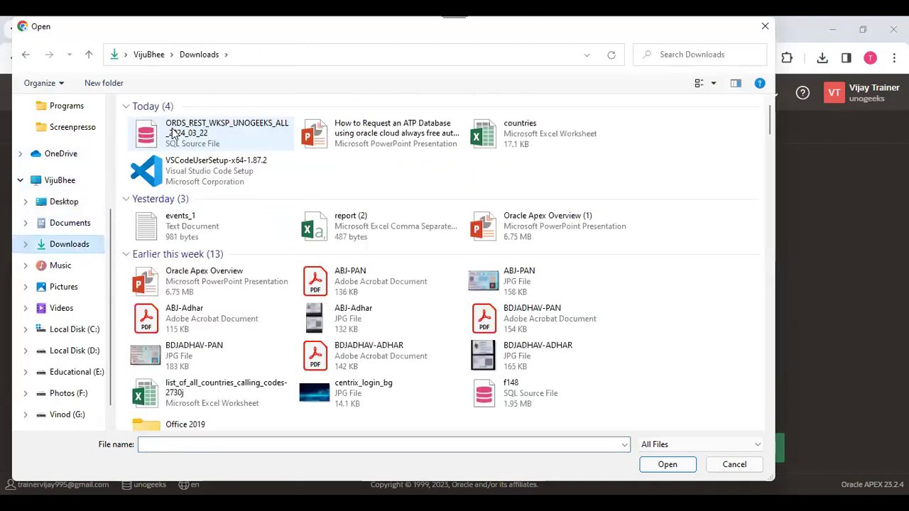
left_click(205, 135)
left_click(673, 470)
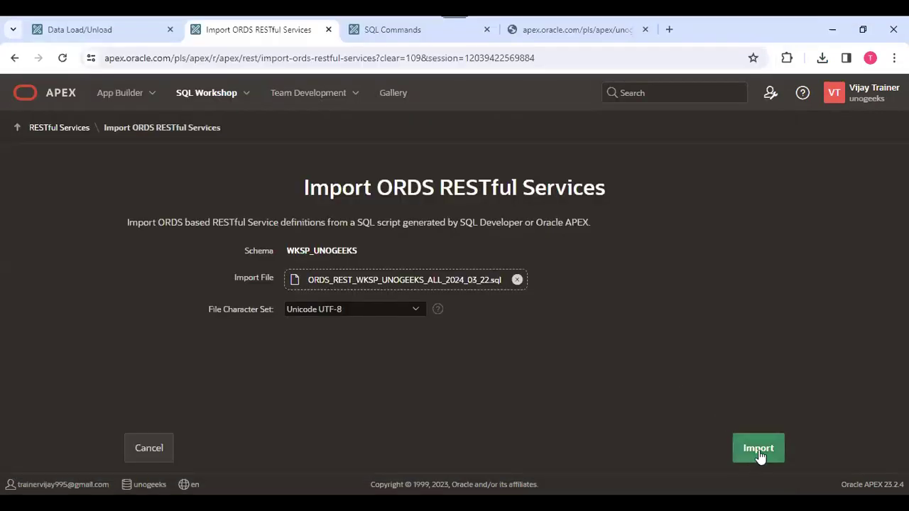
left_click(759, 451)
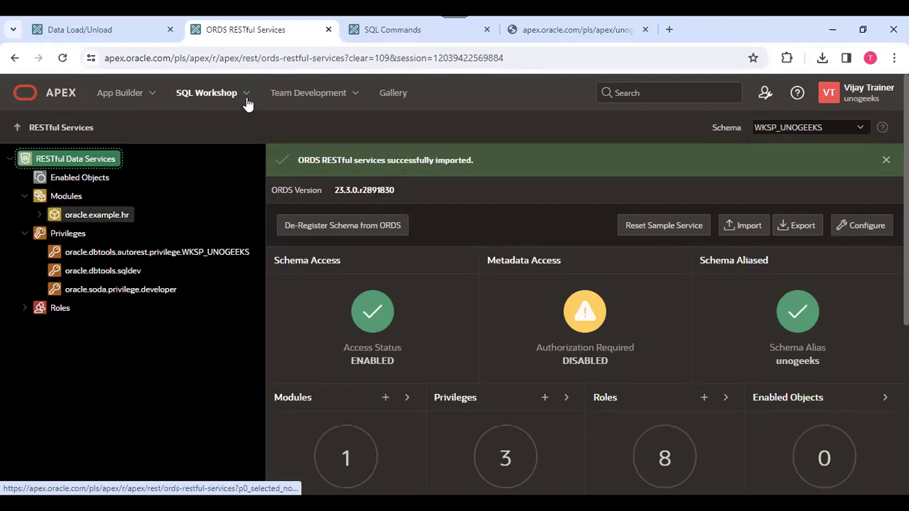
Check the ORDS schema attributes (RESTful access enabled, alias unogeeks) unchanged, then show the SQL Workshop menu.
left_click(246, 102)
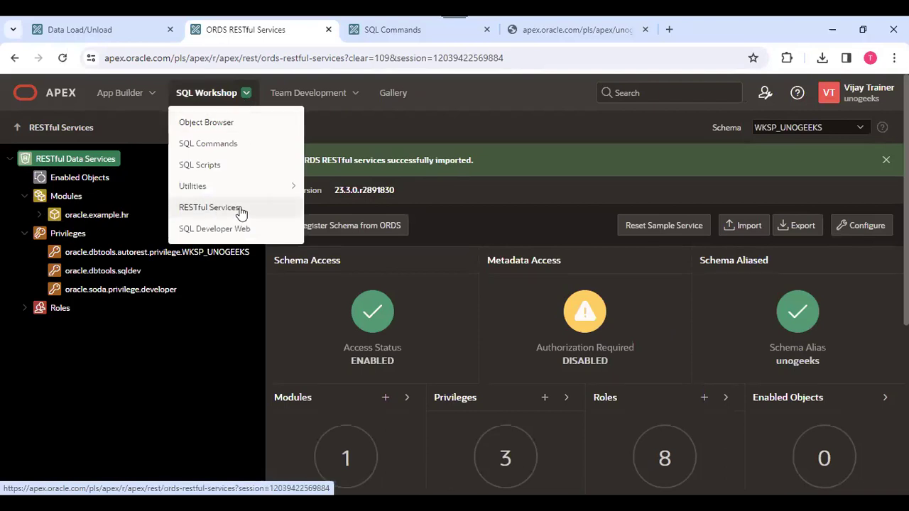
left_click(601, 193)
left_click(871, 228)
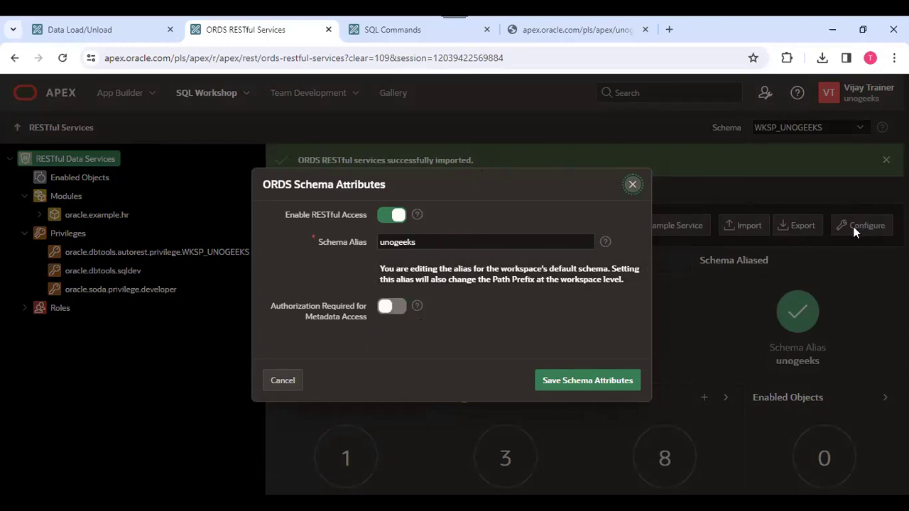
left_click(632, 186)
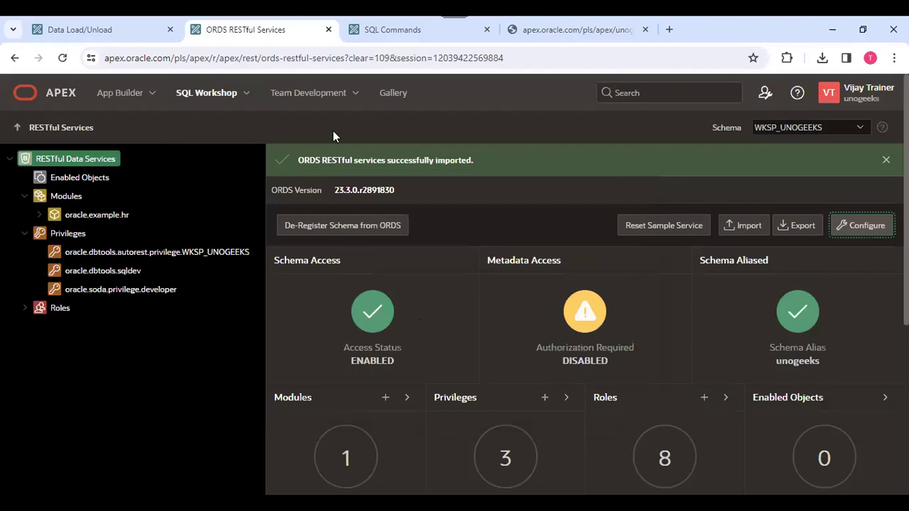
left_click(246, 93)
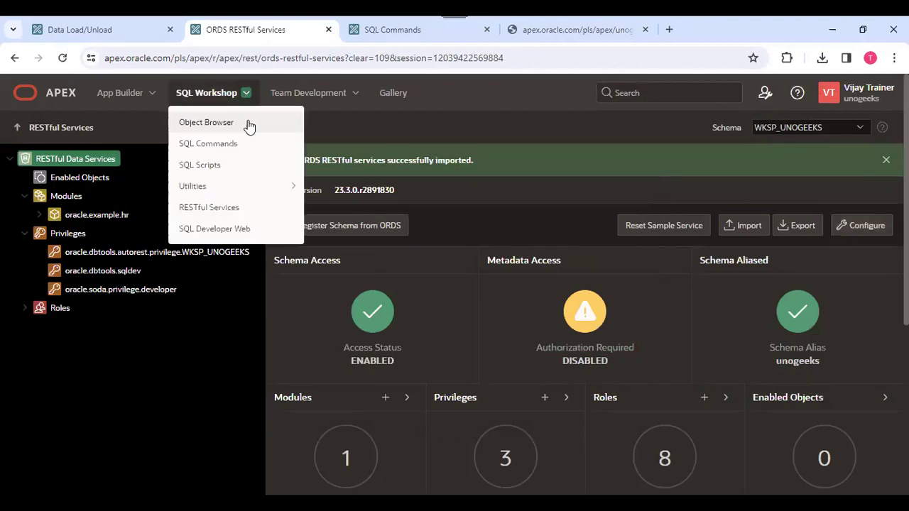
Launch SQL Developer Web, dismiss the Data Loading tour, browse the schema tables, and reach the Launchpad.
left_click(225, 229)
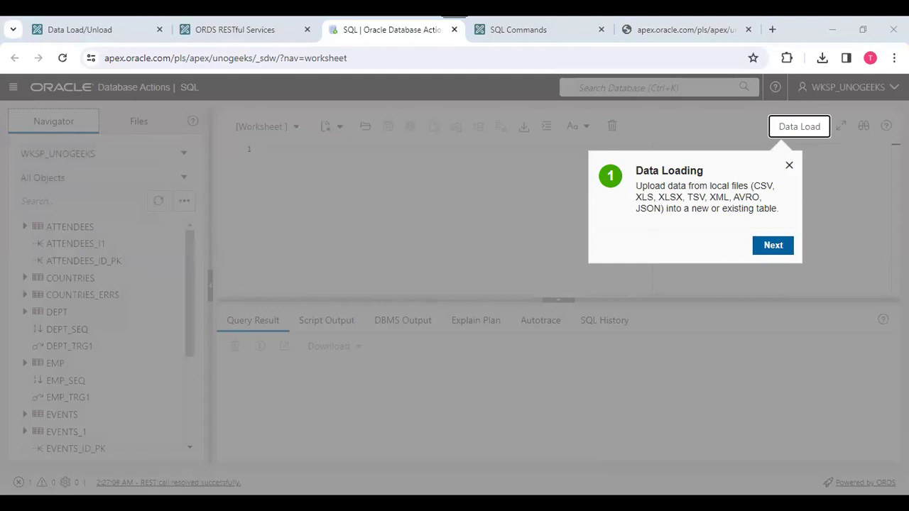
left_click(789, 164)
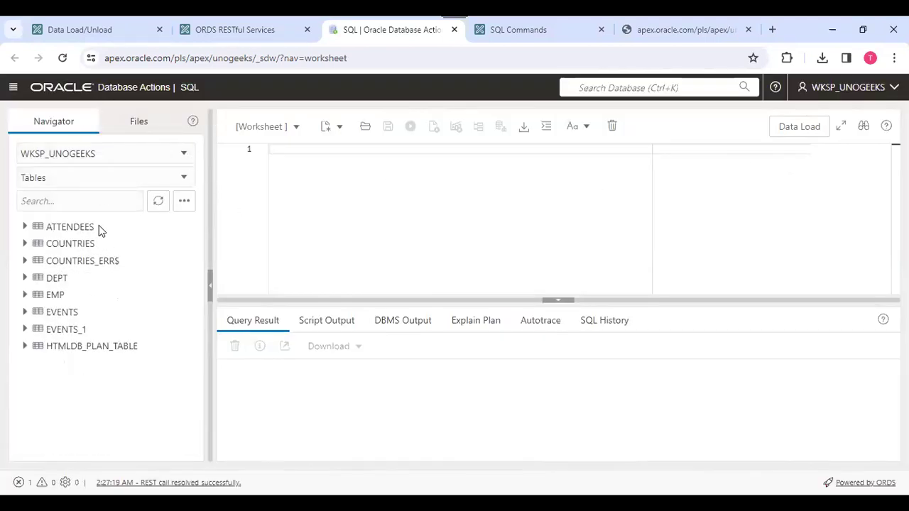
left_click(69, 232)
left_click(83, 334)
left_click(71, 92)
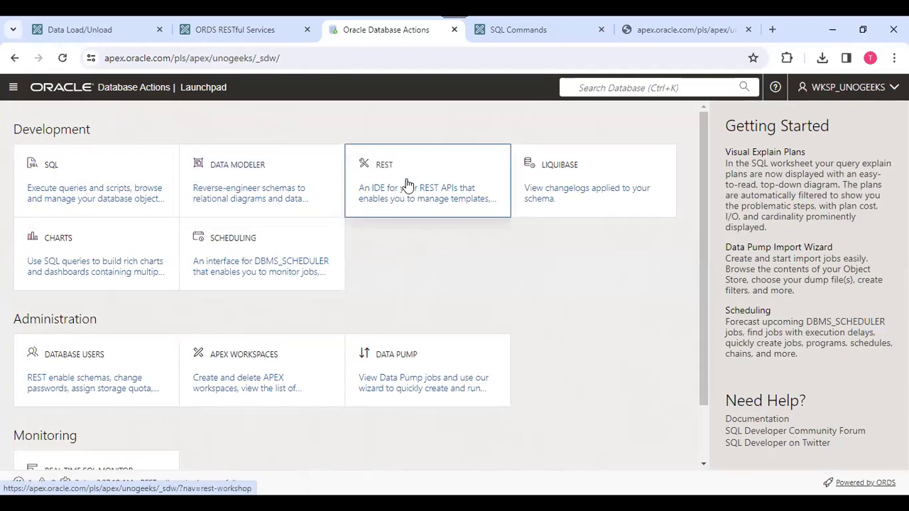
View the Scheduling jobs page, return to the Launchpad, then switch to the SQL Commands tab showing 486 countries.
mouse_move(565, 164)
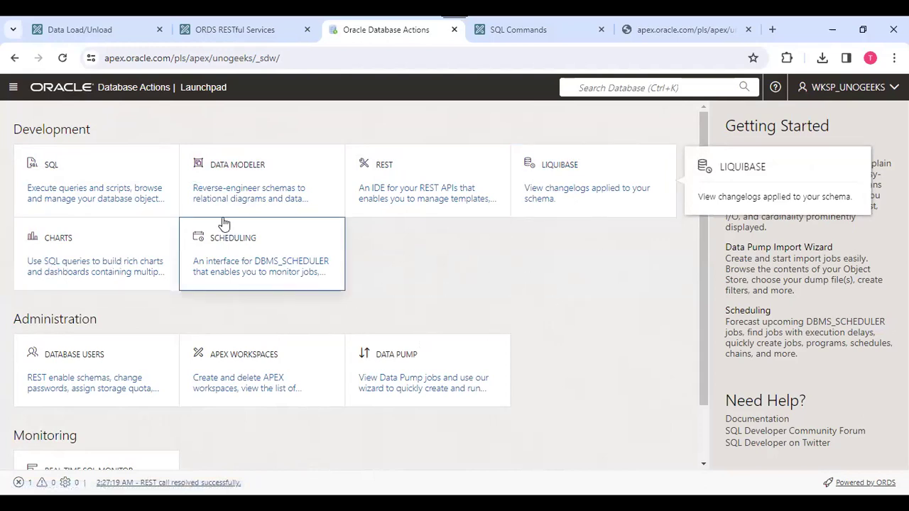
left_click(262, 259)
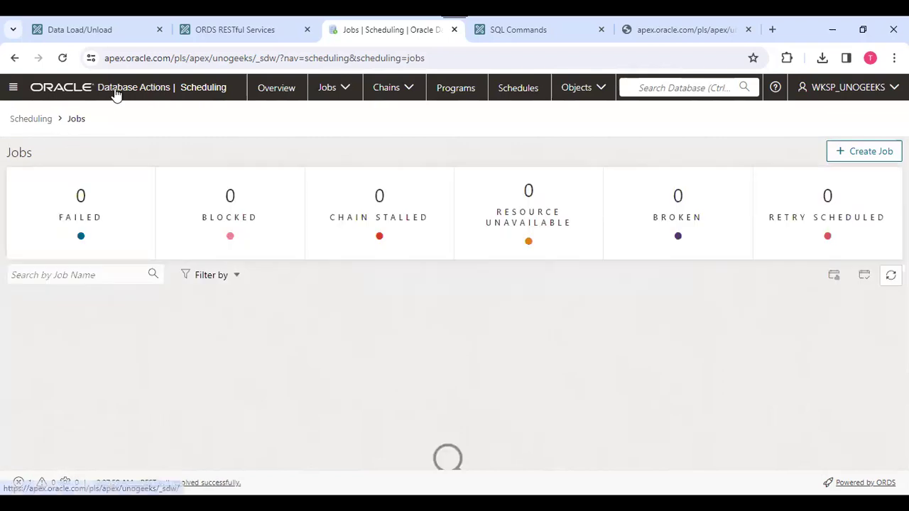
left_click(116, 89)
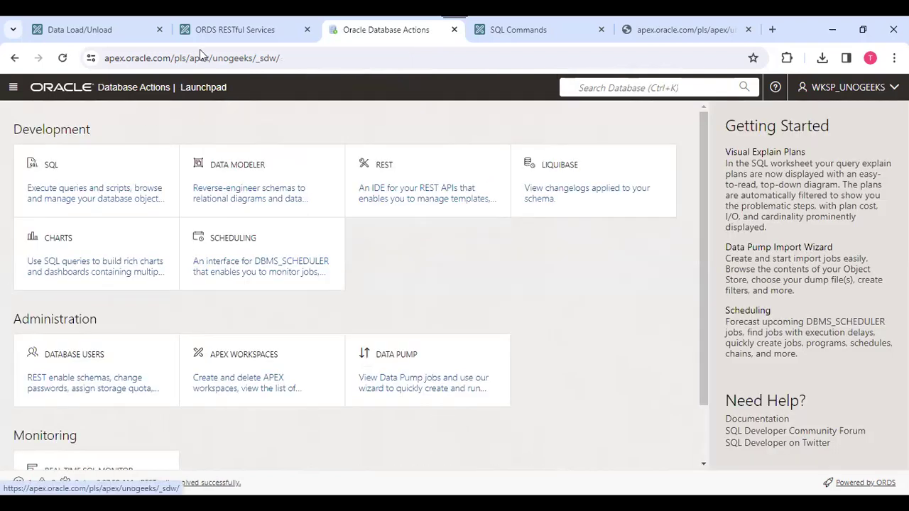
left_click(519, 30)
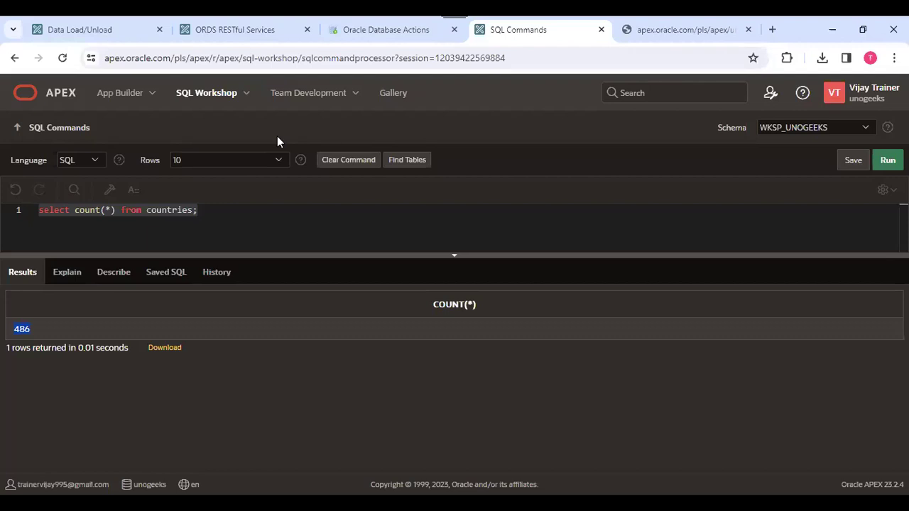
Show the SQL Workshop menu, then bring the Database Actions Launchpad tab back to the front.
left_click(247, 93)
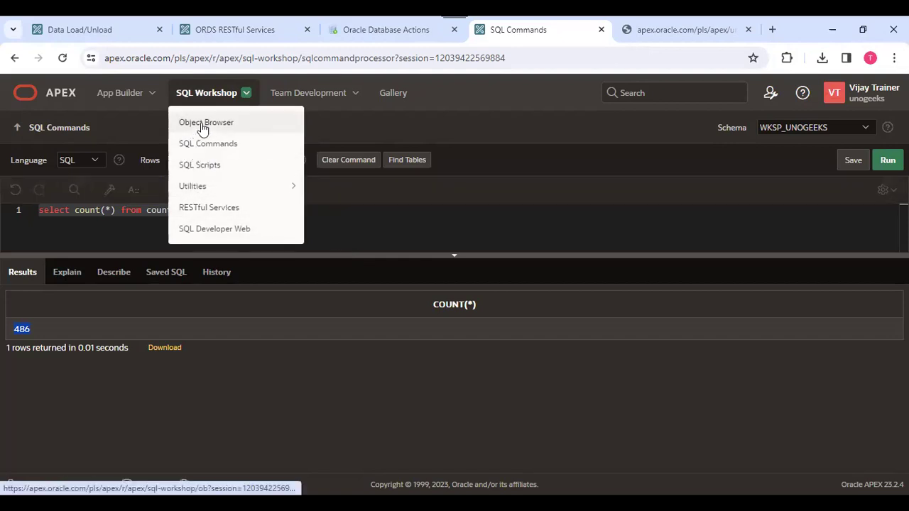
left_click(371, 29)
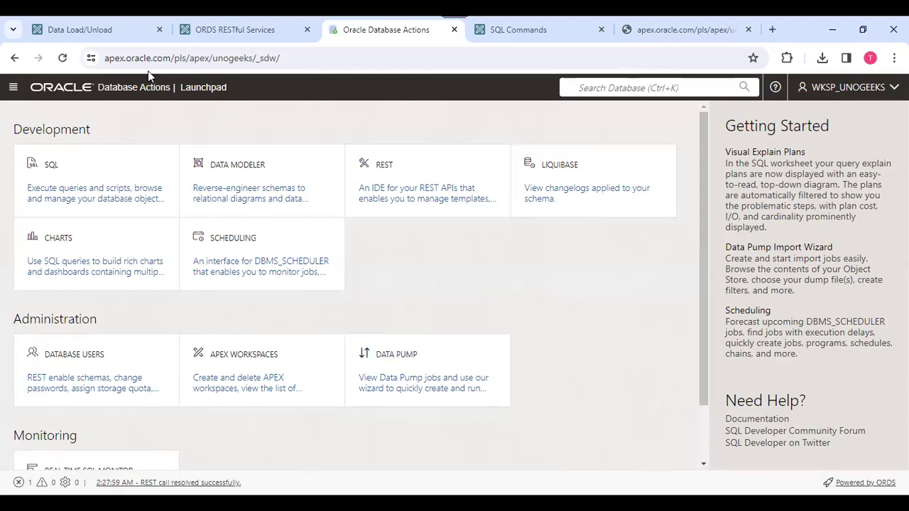
left_click_drag(702, 319, 713, 387)
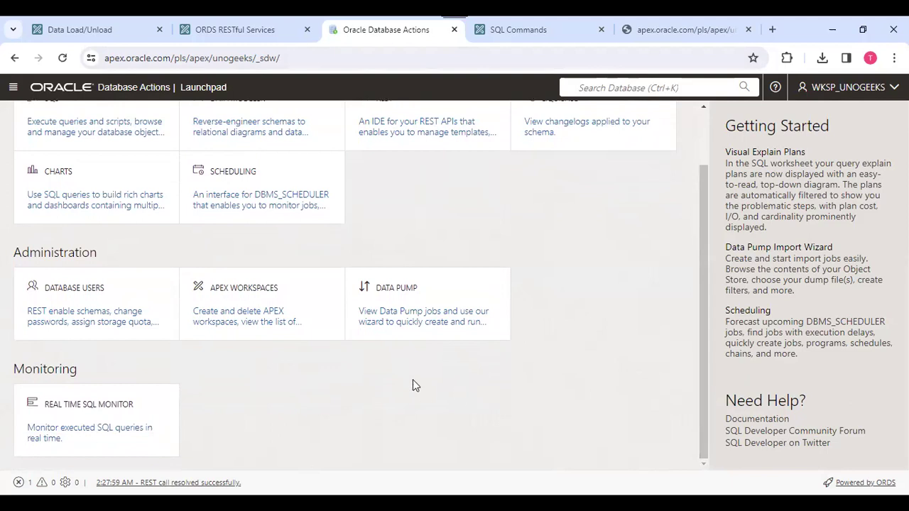
scroll(481, 244, "up", 2)
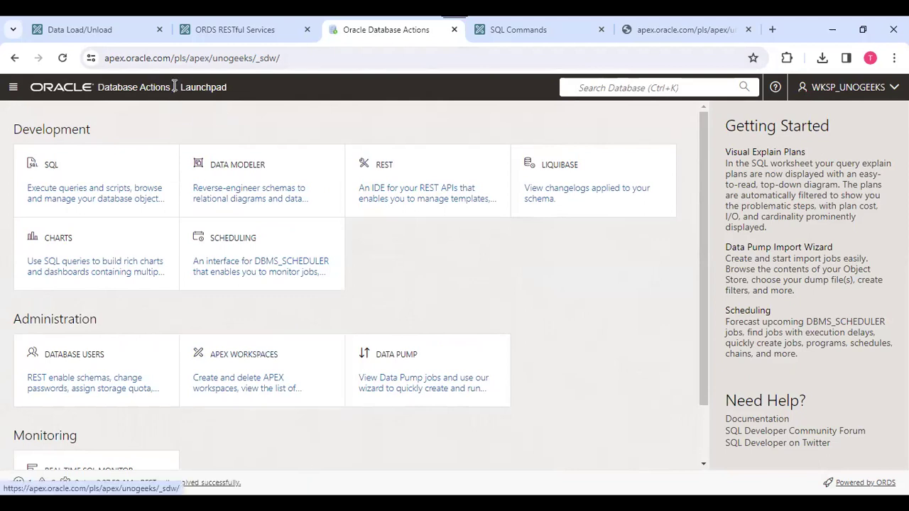
scroll(488, 260, "down", 2)
scroll(489, 271, "up", 2)
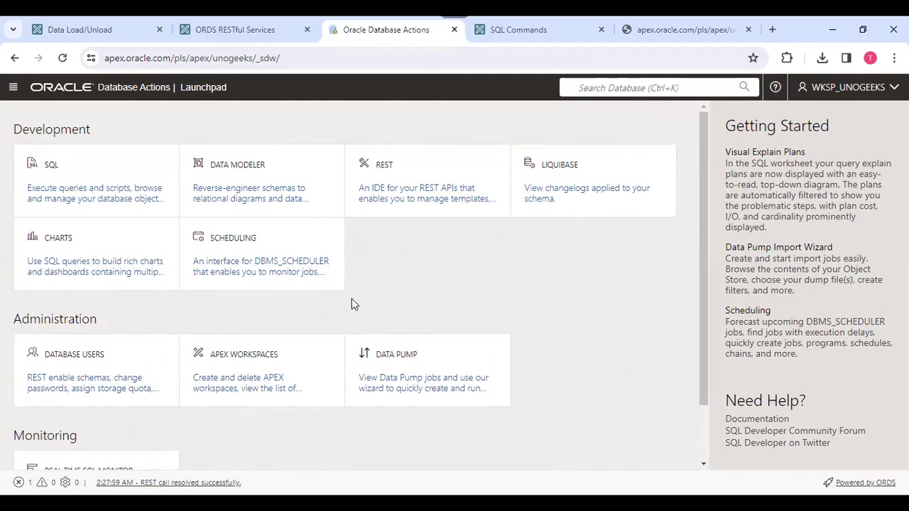
mouse_move(273, 246)
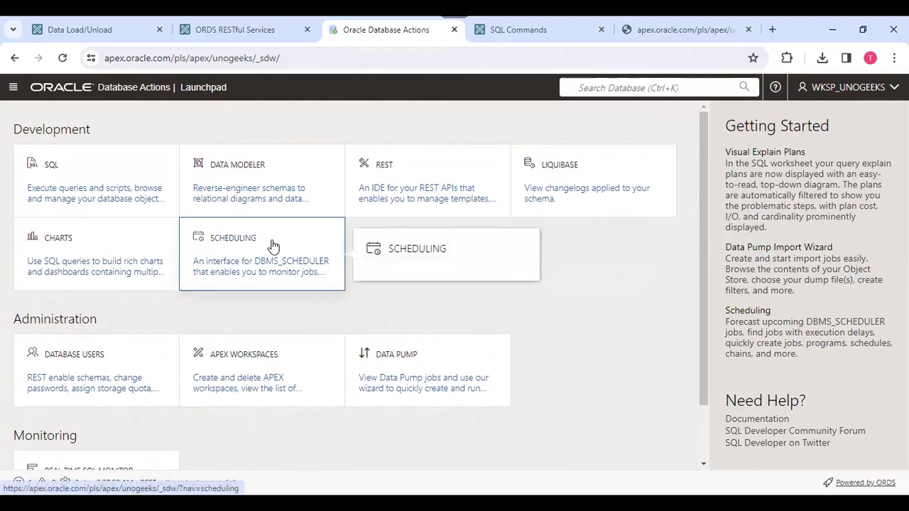
Start a new scheduler job from Scheduling and glance at its schema and execution mode settings.
left_click(273, 246)
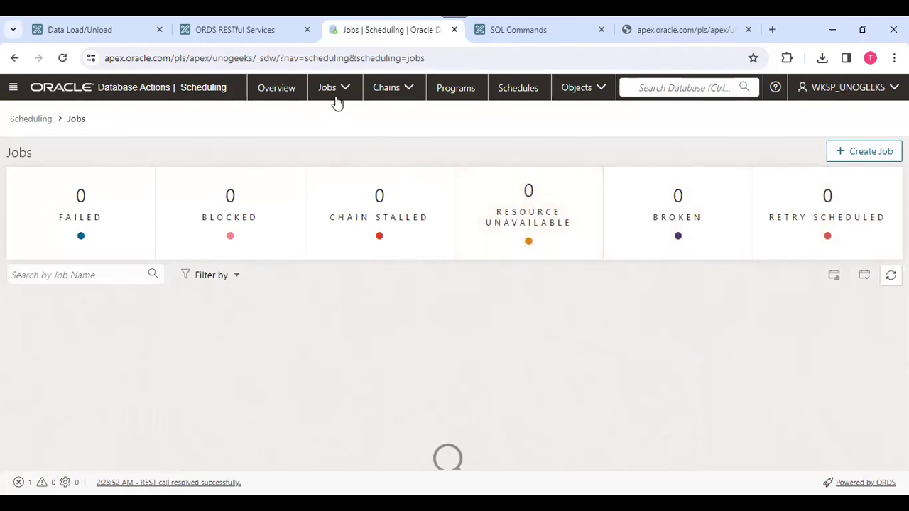
left_click(868, 152)
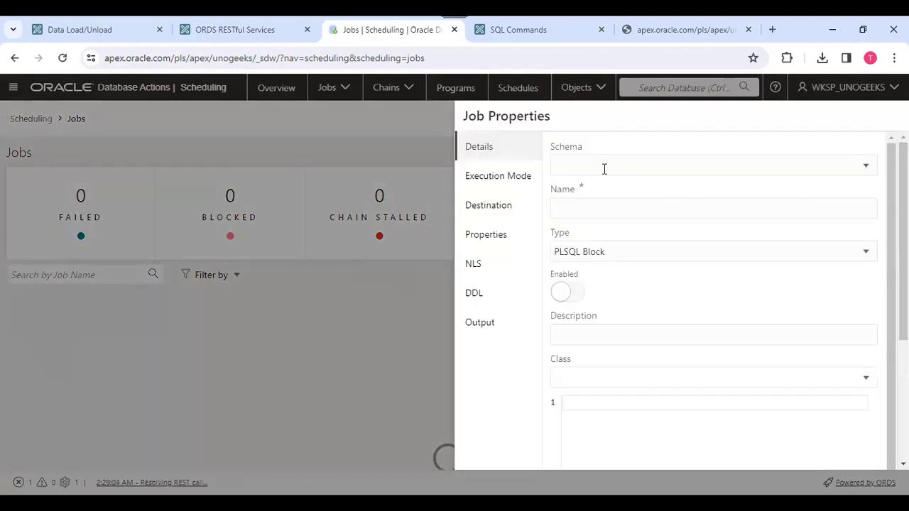
left_click(617, 170)
left_click(653, 162)
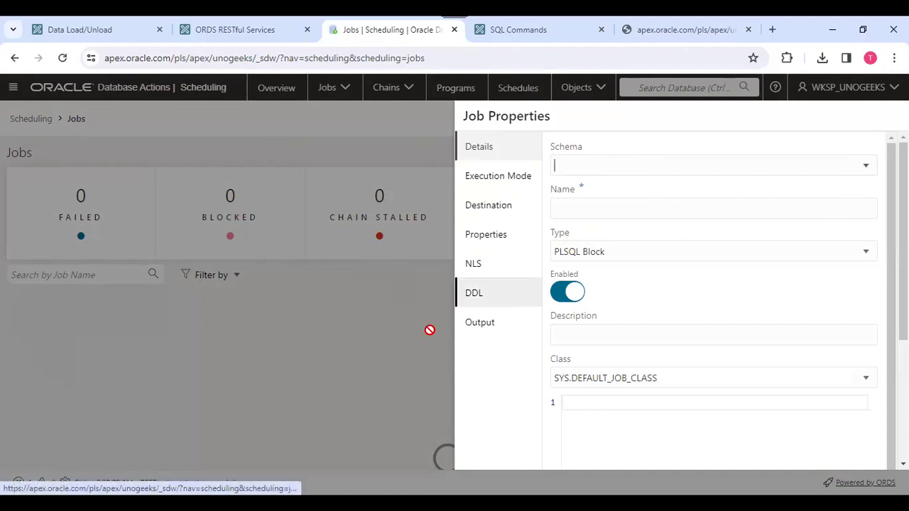
left_click(503, 182)
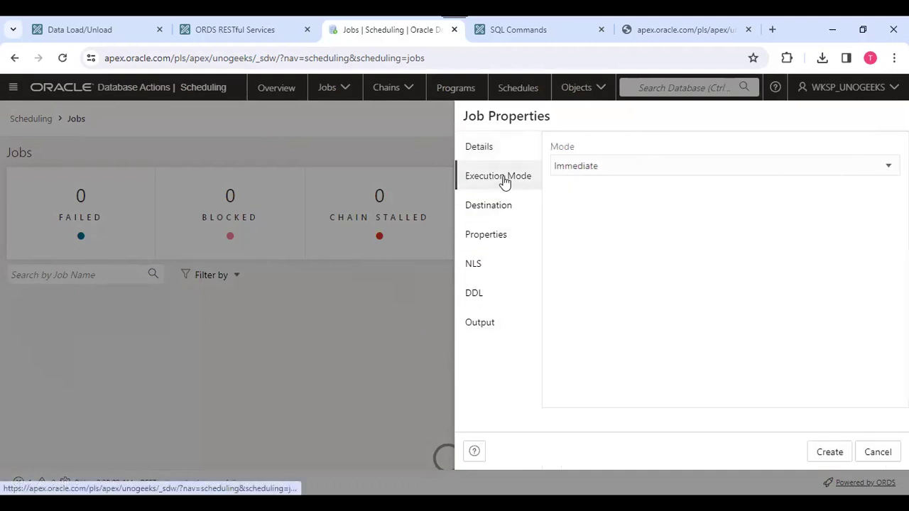
left_click(511, 157)
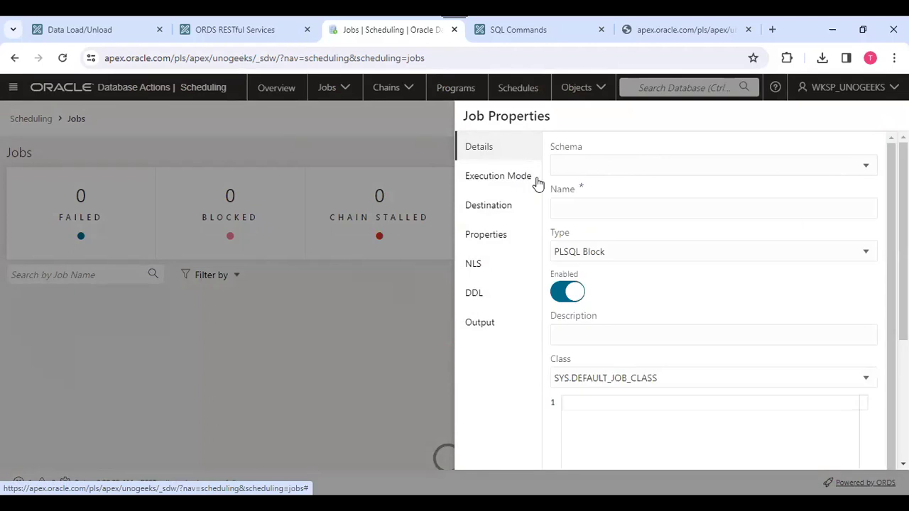
Set the job type to Stored Procedure and view the available schemas, leaving schema empty.
left_click(617, 248)
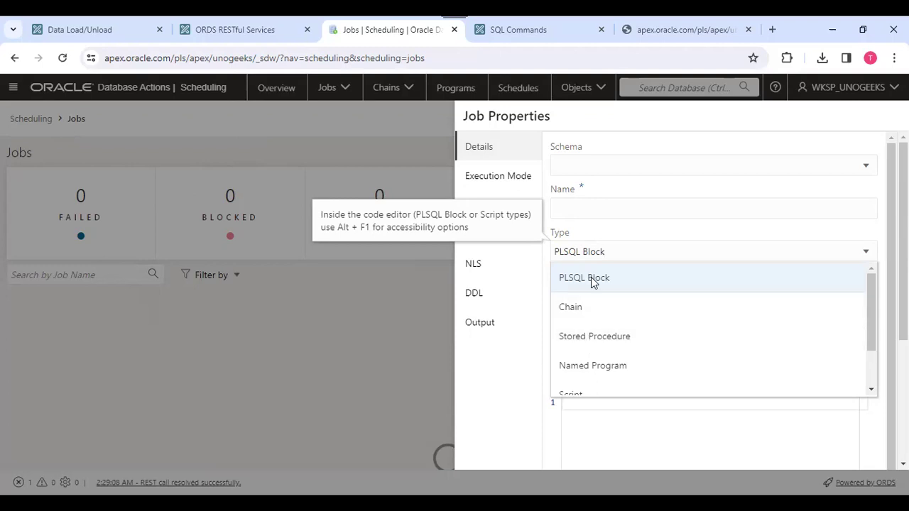
left_click(588, 338)
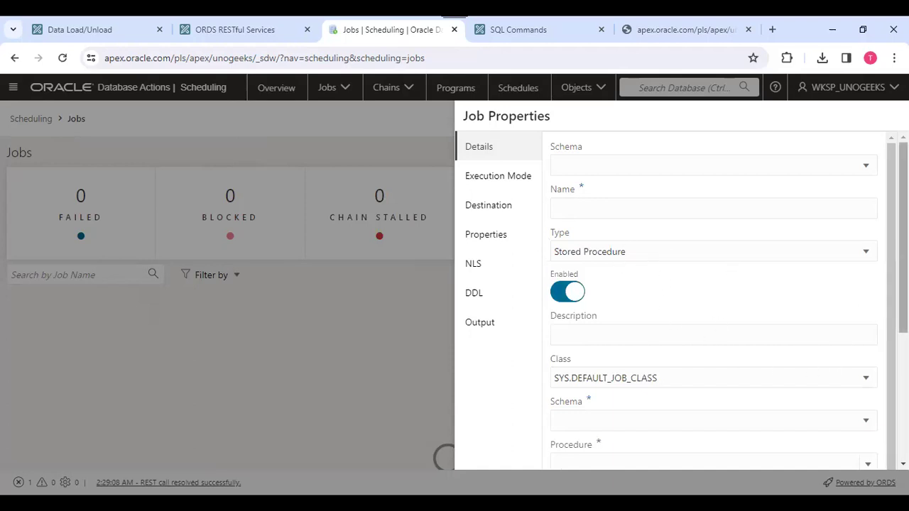
left_click(762, 250)
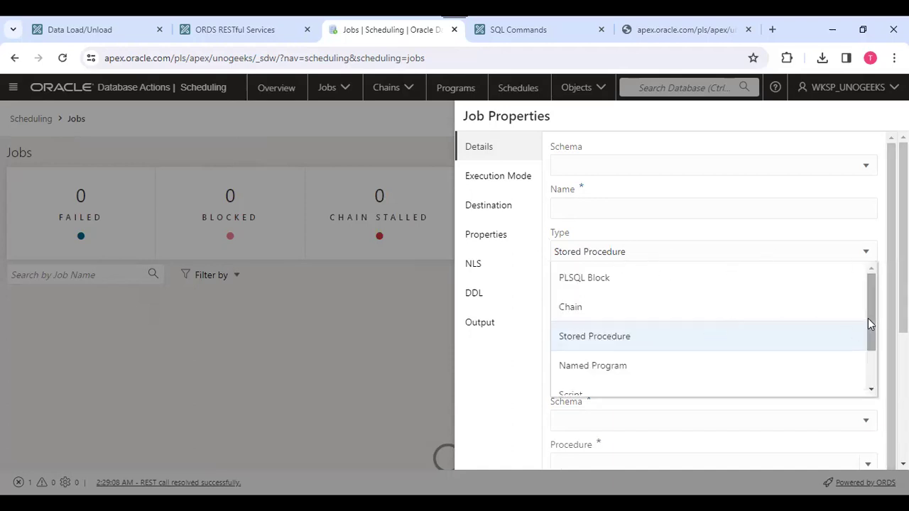
left_click_drag(871, 317, 871, 351)
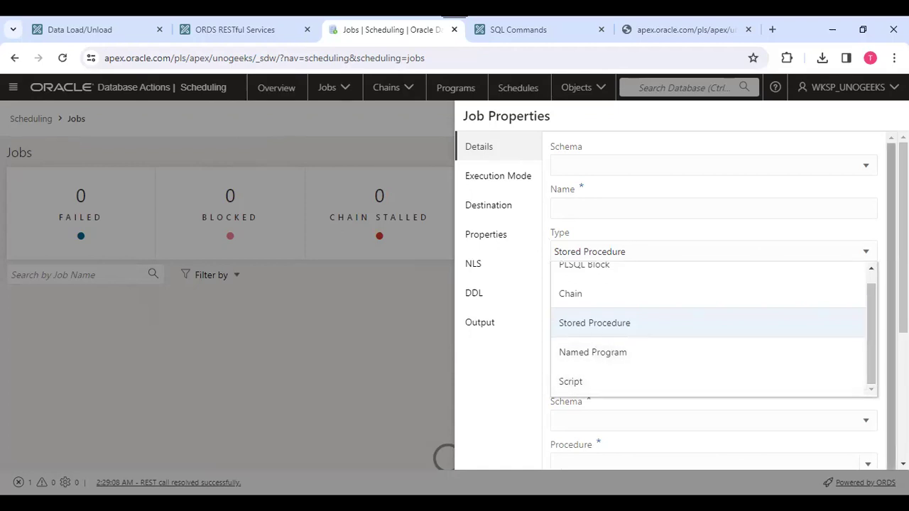
scroll(595, 379, "down", 1)
left_click(518, 391)
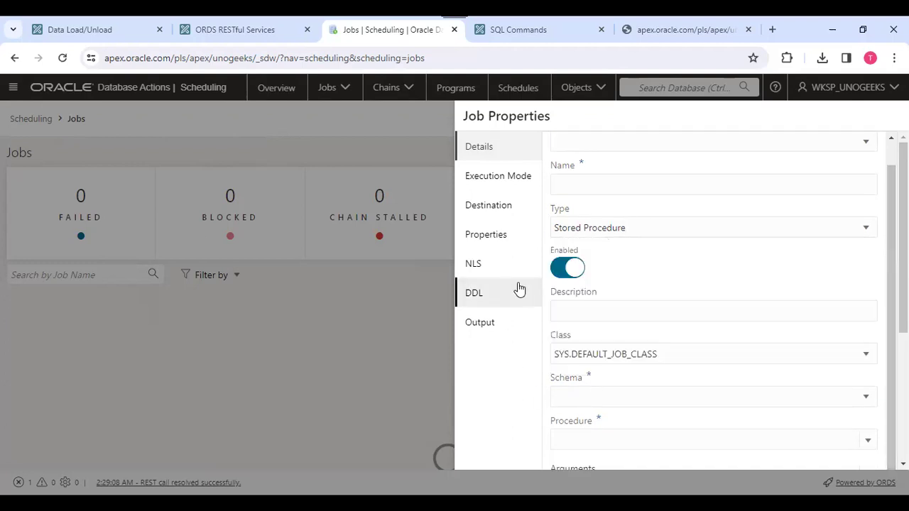
scroll(650, 355, "down", 3)
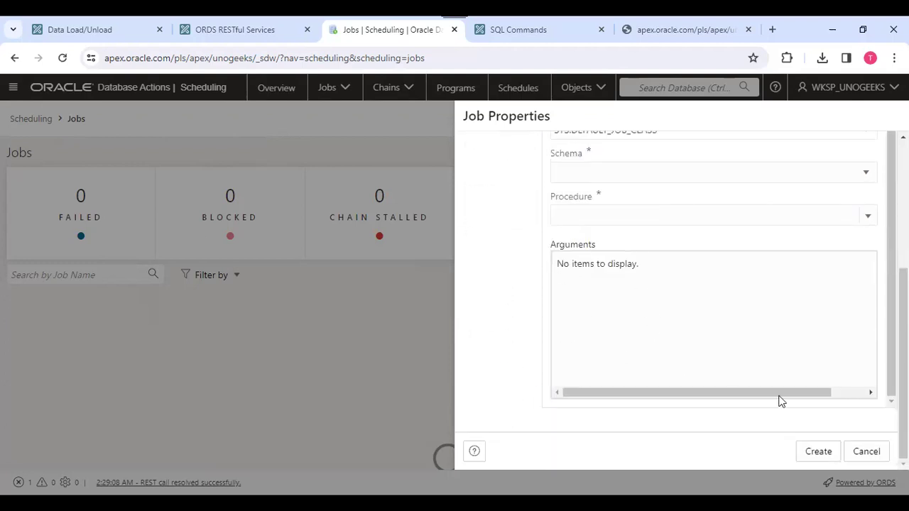
scroll(828, 234, "up", 1)
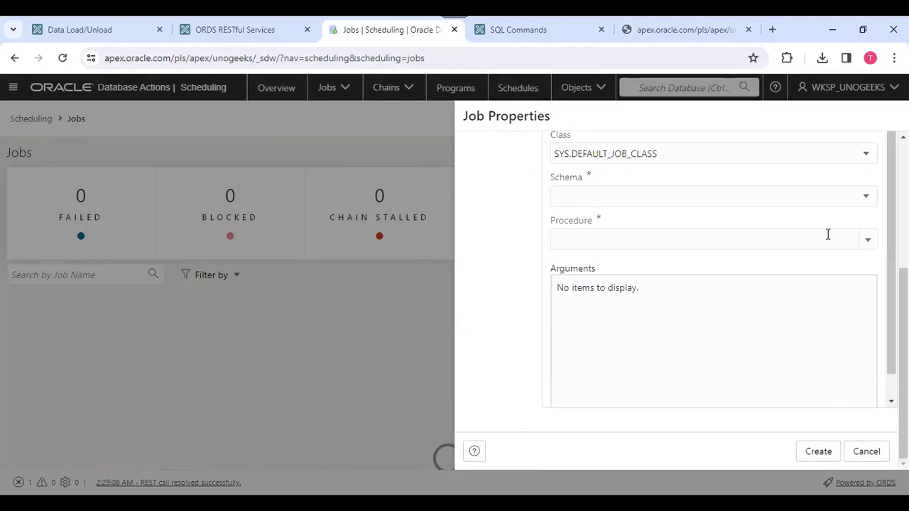
left_click(866, 198)
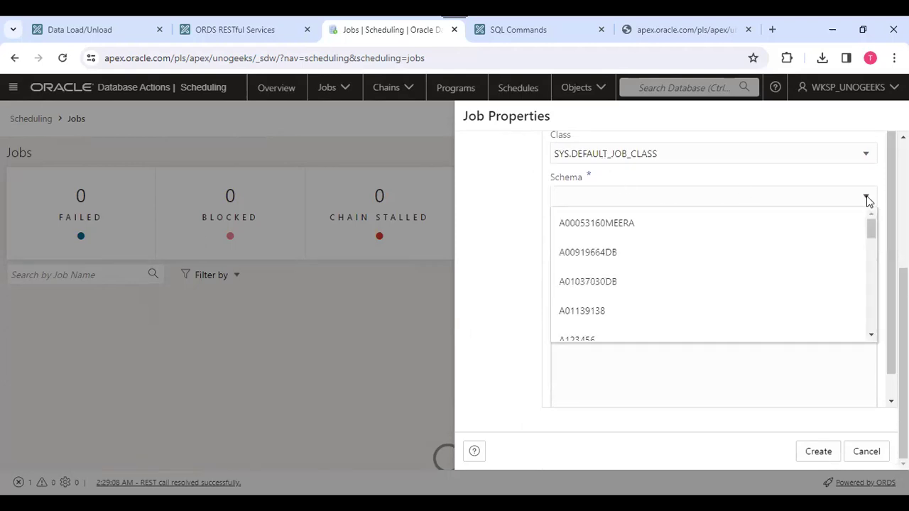
left_click(866, 199)
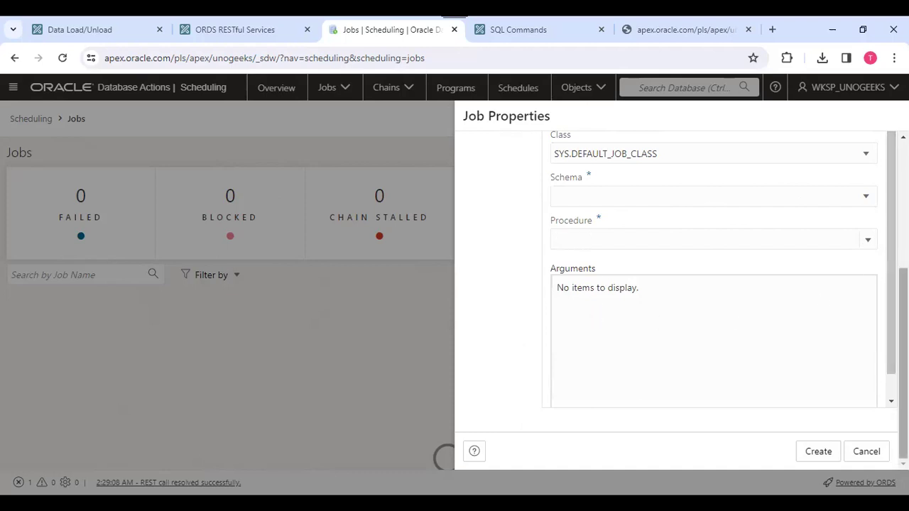
scroll(682, 298, "up", 4)
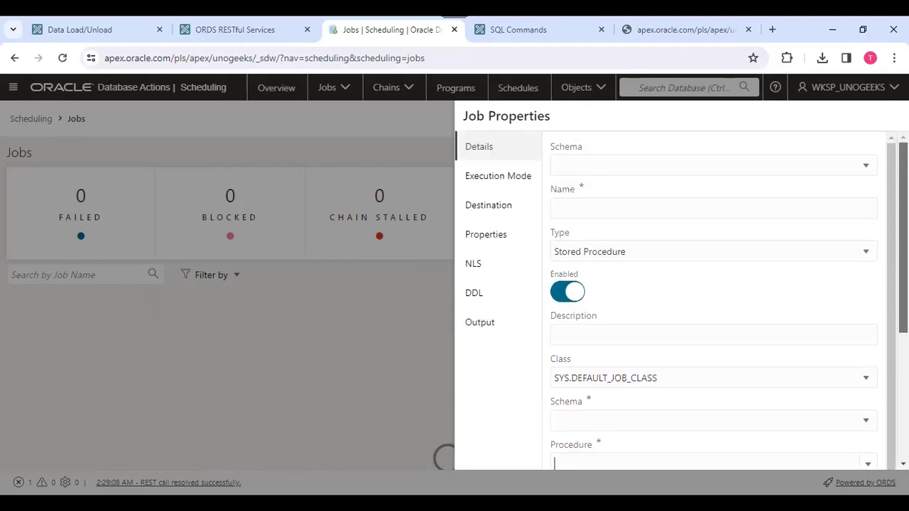
Review the options in the job's Execution Mode dropdown without changing them.
left_click(499, 179)
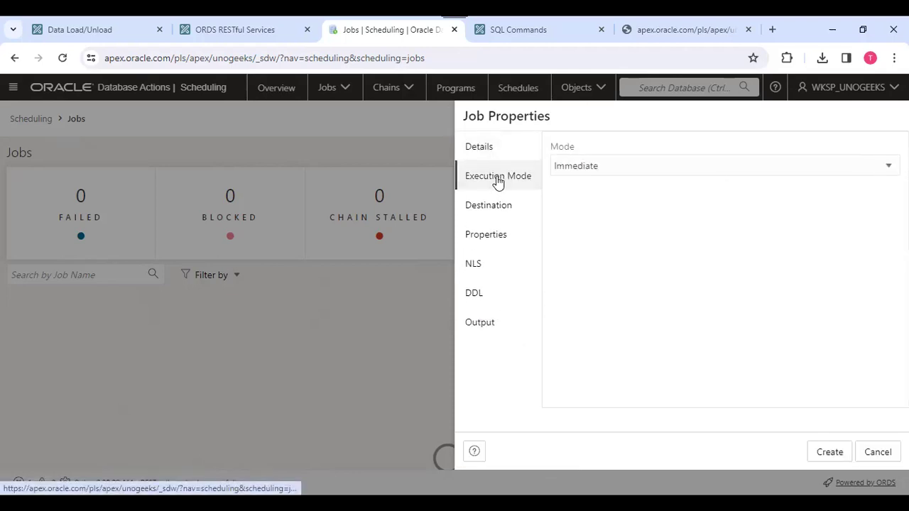
left_click(604, 166)
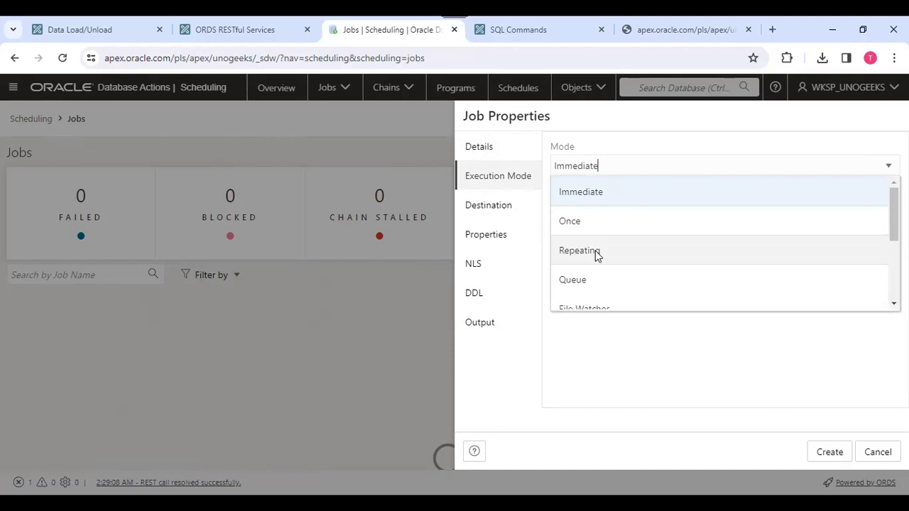
left_click(895, 304)
left_click(895, 304)
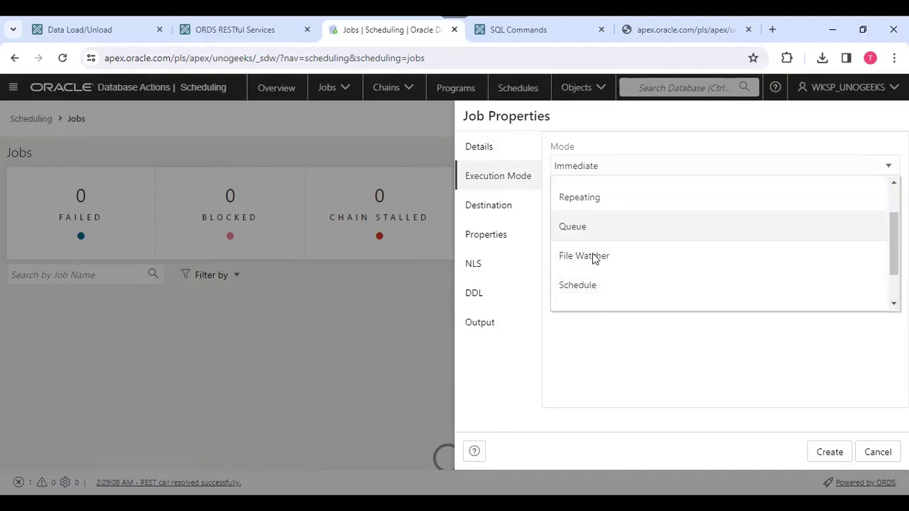
left_click_drag(895, 246, 895, 270)
scroll(632, 230, "up", 3)
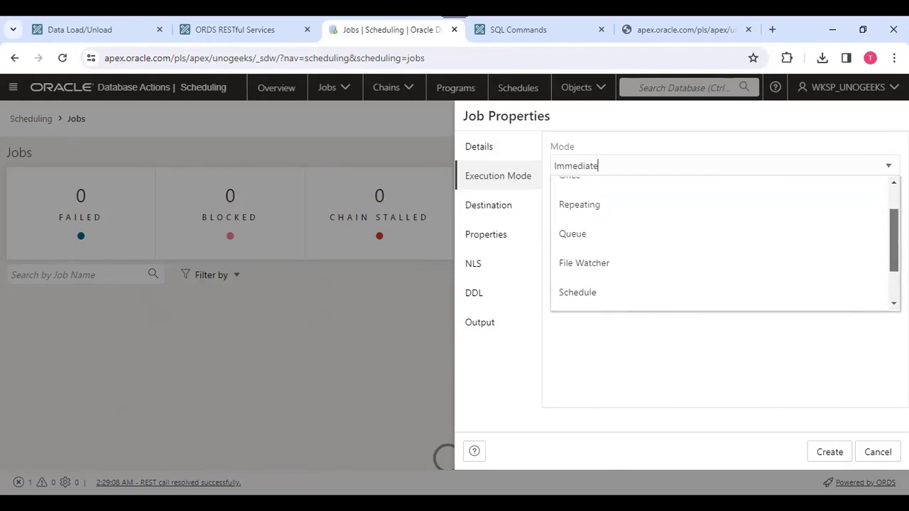
Review the Local, Remote and Multiple destination choices, then show the job's Properties settings.
left_click(507, 210)
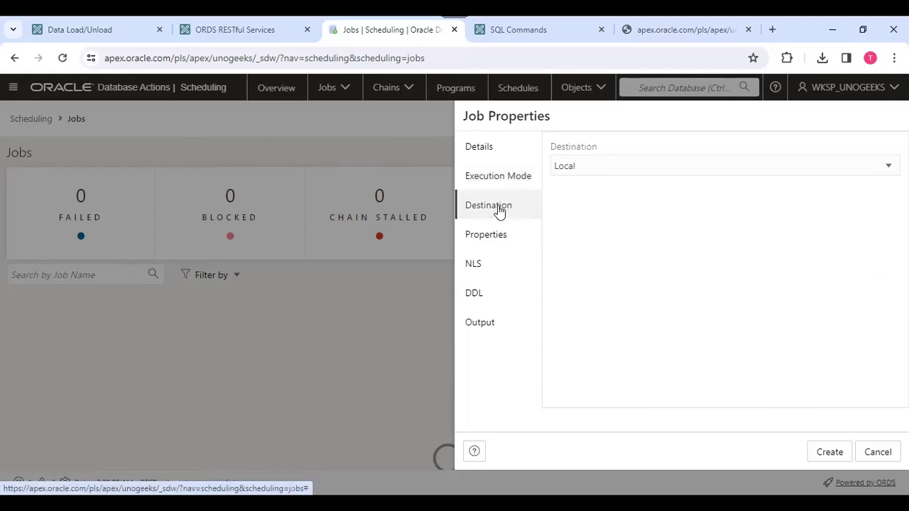
left_click(610, 169)
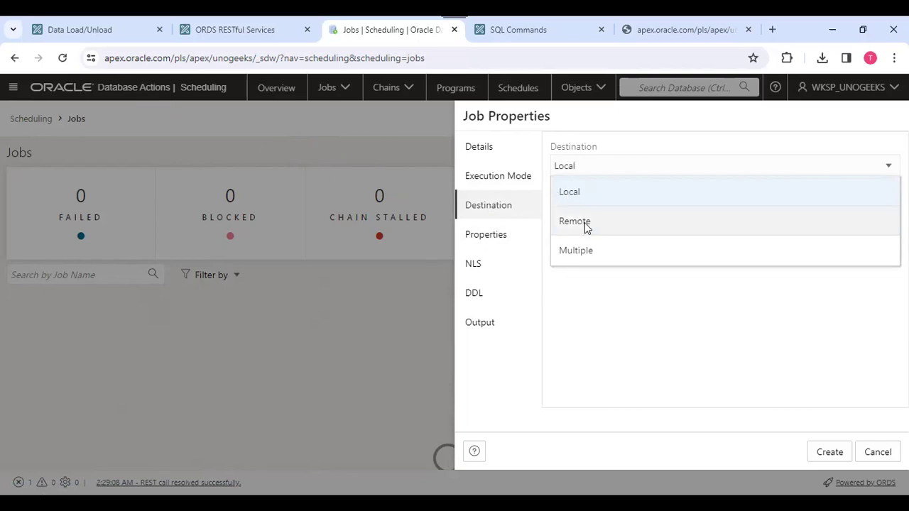
left_click(490, 241)
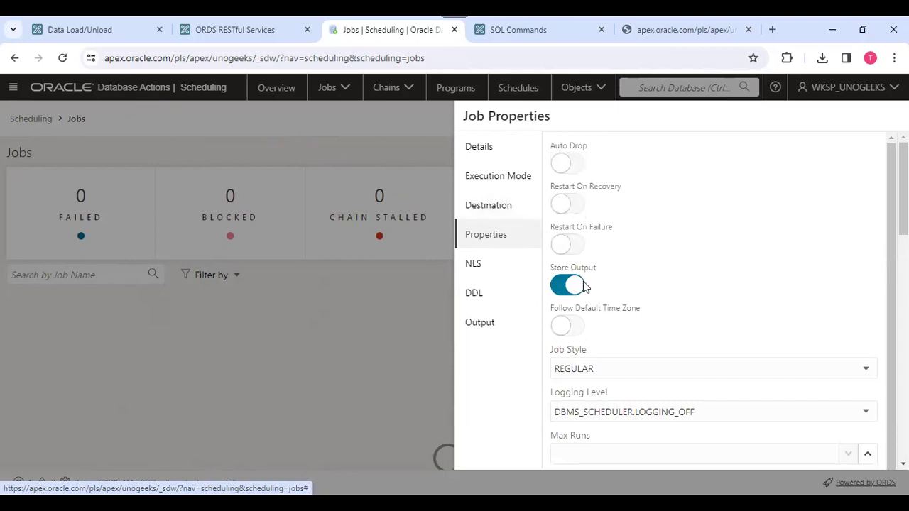
Scroll through the job Properties and cancel, leaving the Jobs page with all status counts at 0.
scroll(637, 240, "down", 1)
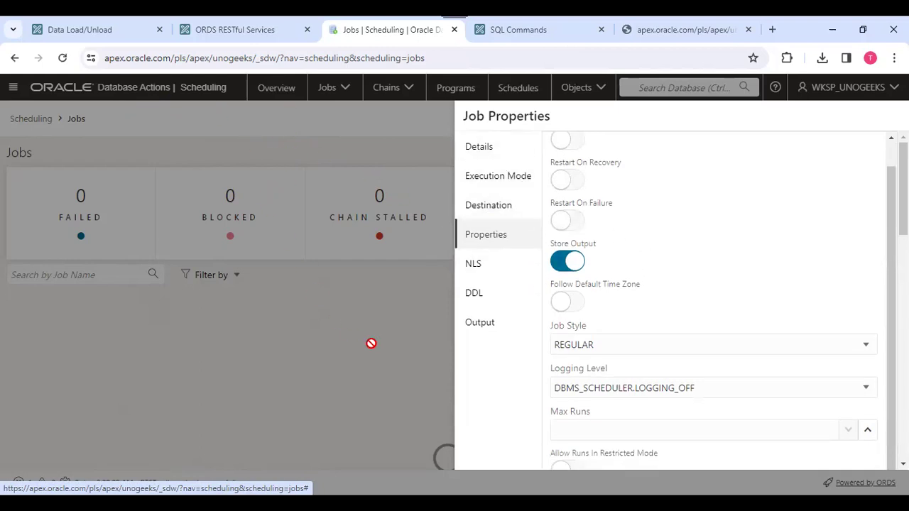
scroll(696, 308, "down", 4)
scroll(696, 308, "down", 4)
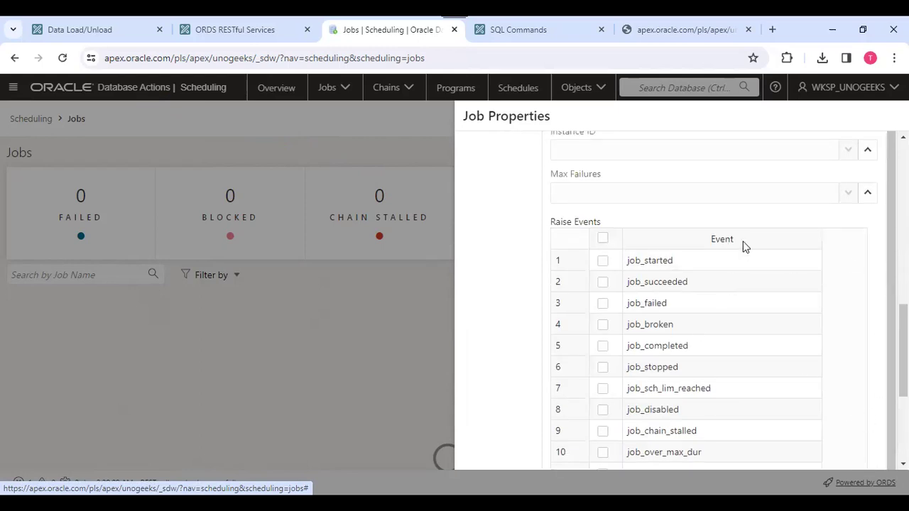
scroll(746, 245, "up", 8)
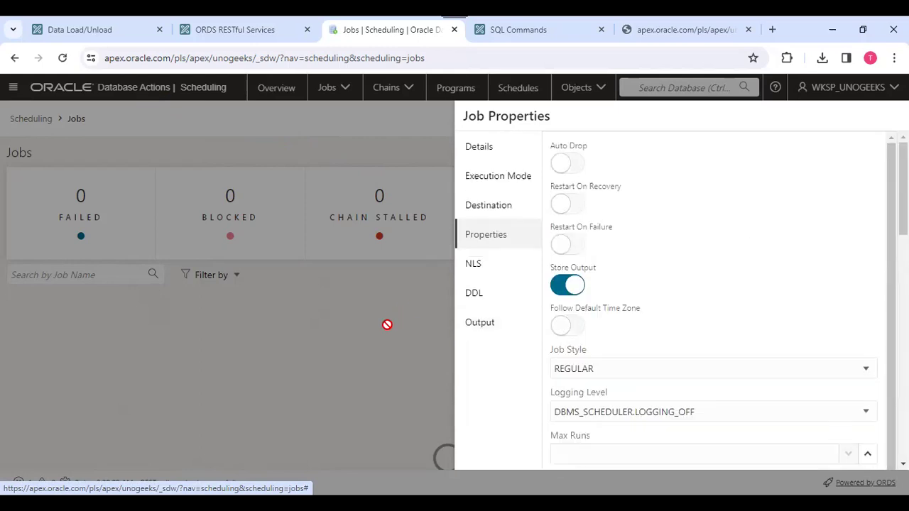
scroll(824, 235, "down", 1)
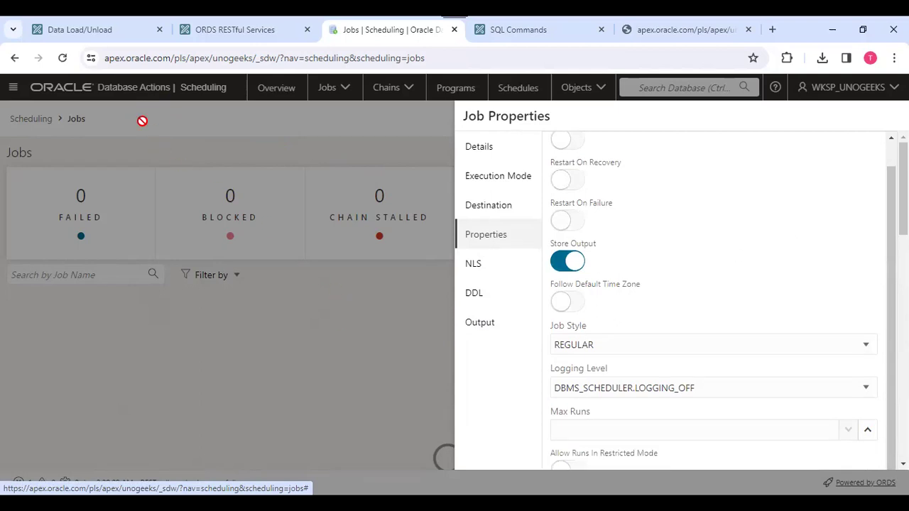
scroll(840, 163, "up", 1)
scroll(843, 160, "down", 15)
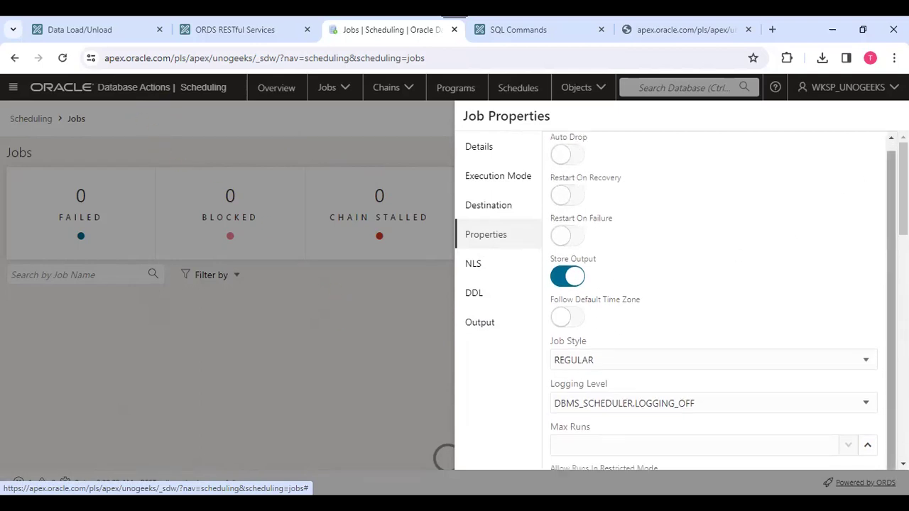
left_click(868, 451)
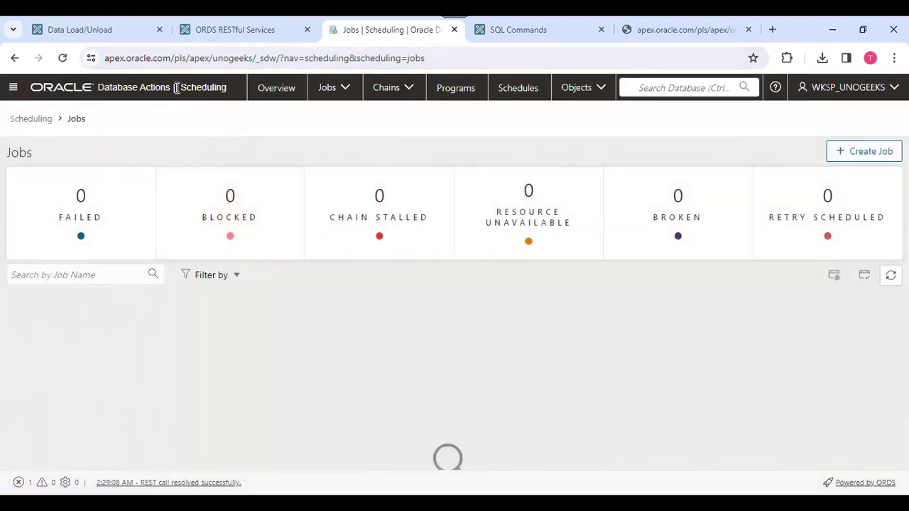
Return to the Database Actions Launchpad and open and close its navigation menu.
left_click(127, 87)
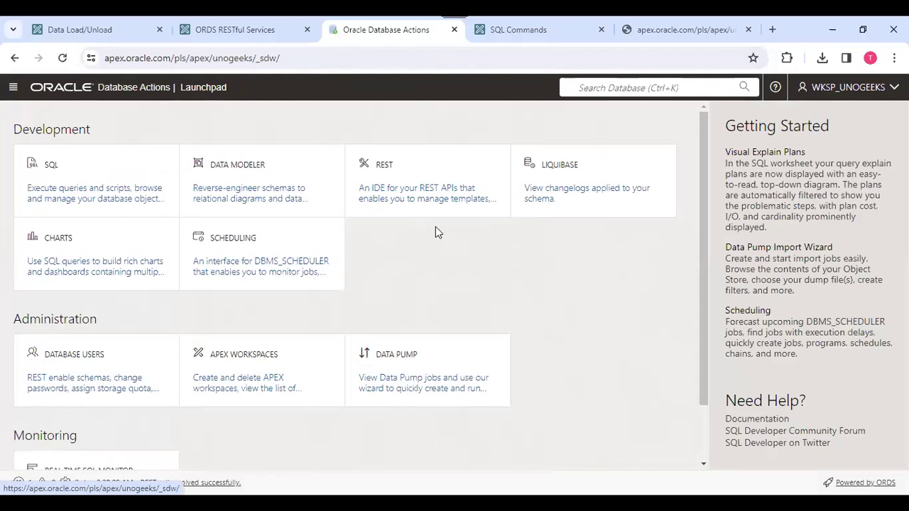
scroll(436, 227, "down", 2)
scroll(426, 228, "up", 2)
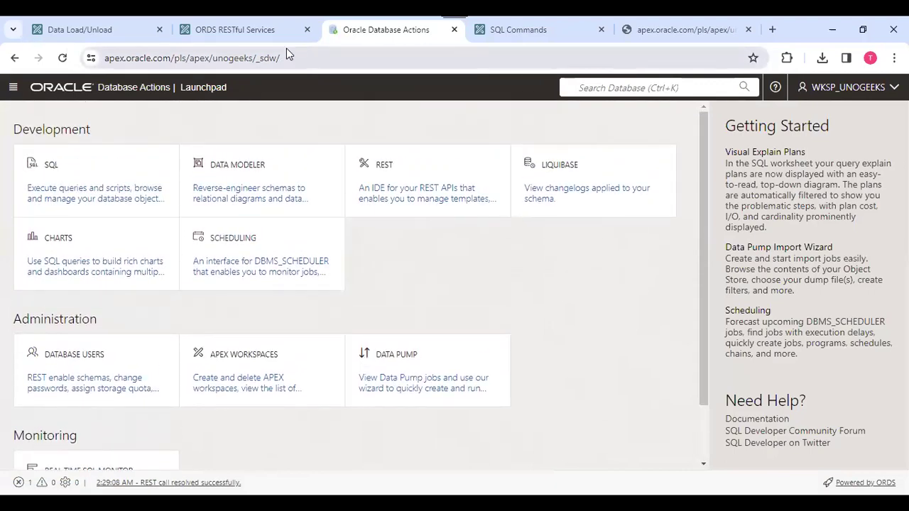
mouse_move(259, 33)
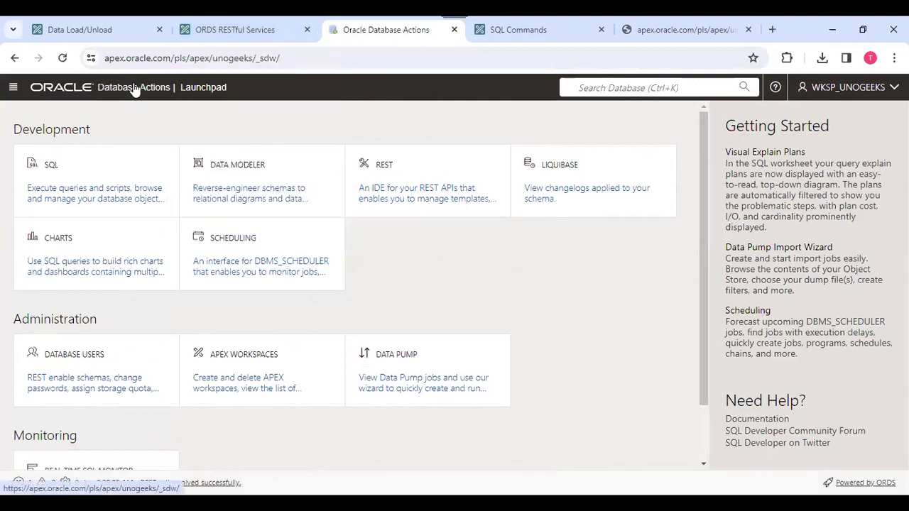
left_click(12, 89)
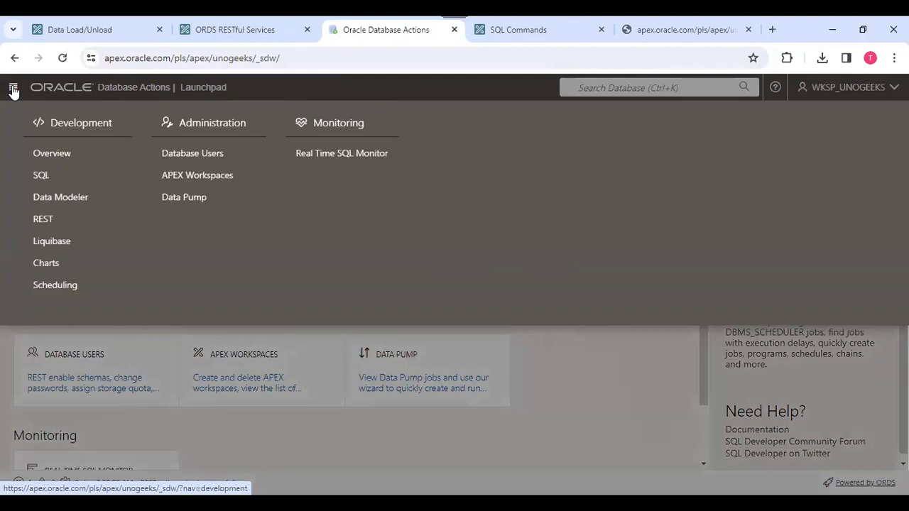
left_click(13, 90)
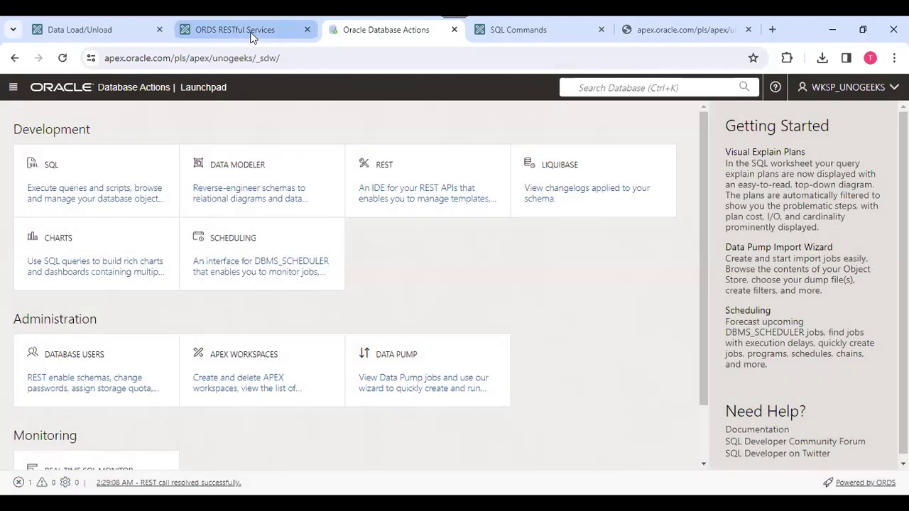
Close the Database Actions and SQL Commands tabs, leaving the empinfo JSON output showing.
left_click(250, 31)
left_click(449, 35)
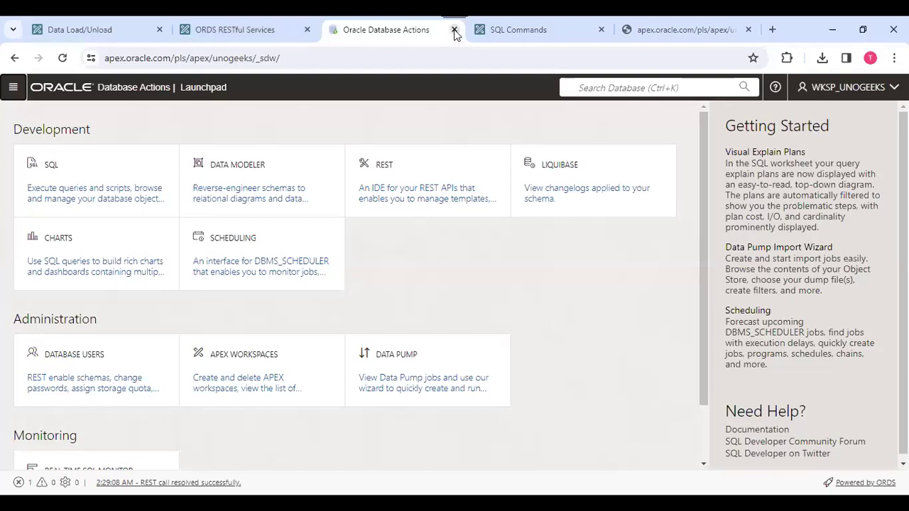
left_click(455, 31)
left_click(455, 31)
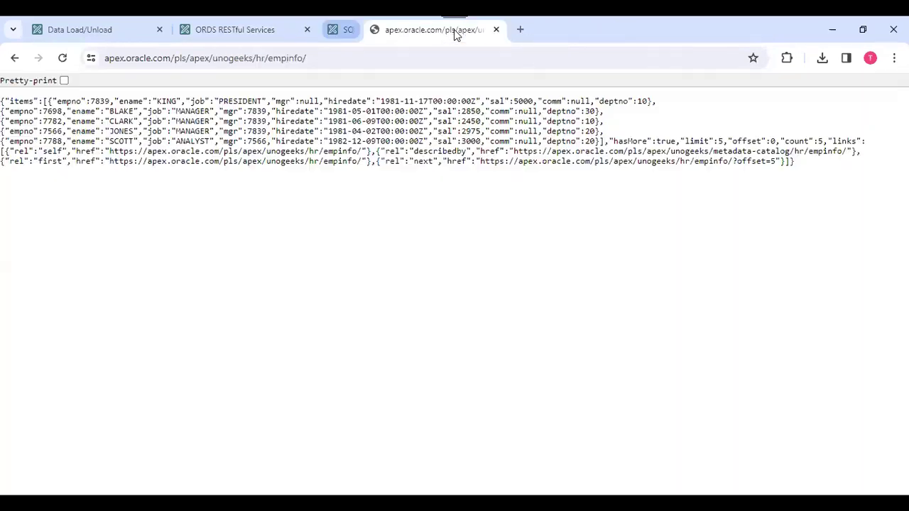
Close the empinfo JSON output tab and go to the Team Development home page.
left_click(454, 31)
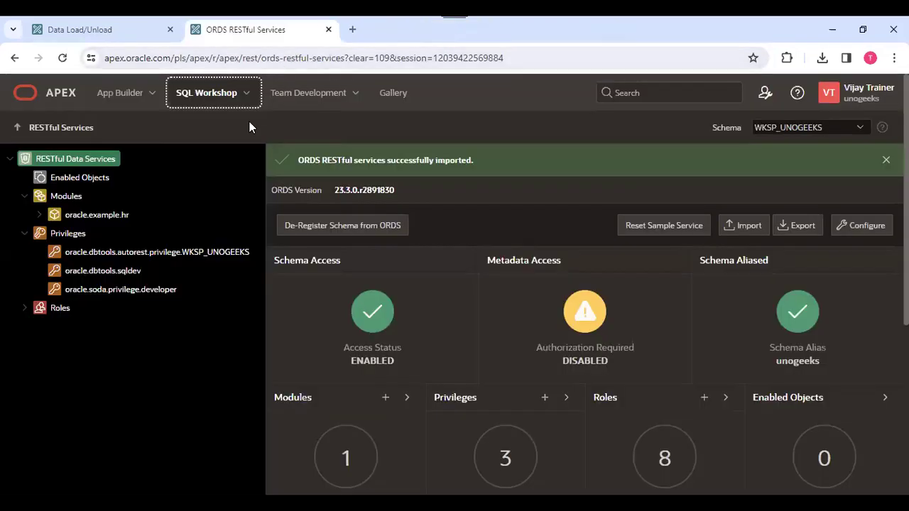
left_click(355, 93)
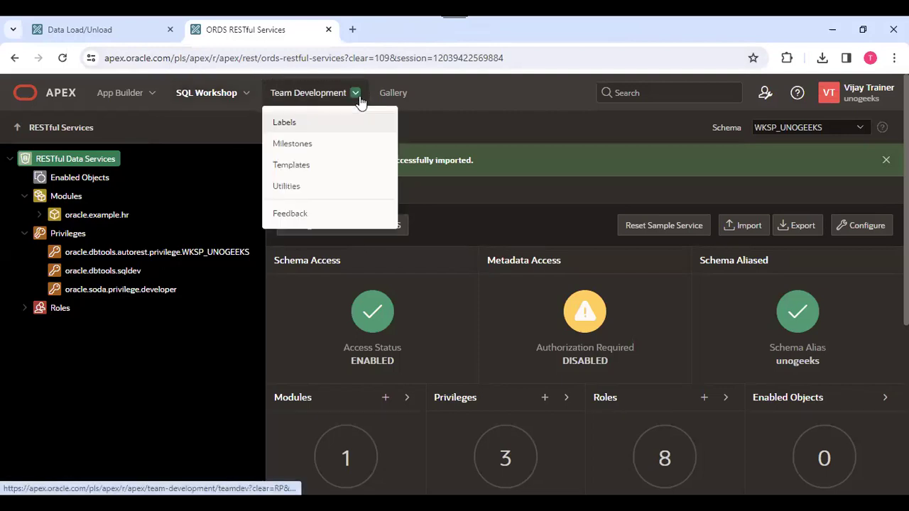
left_click(314, 97)
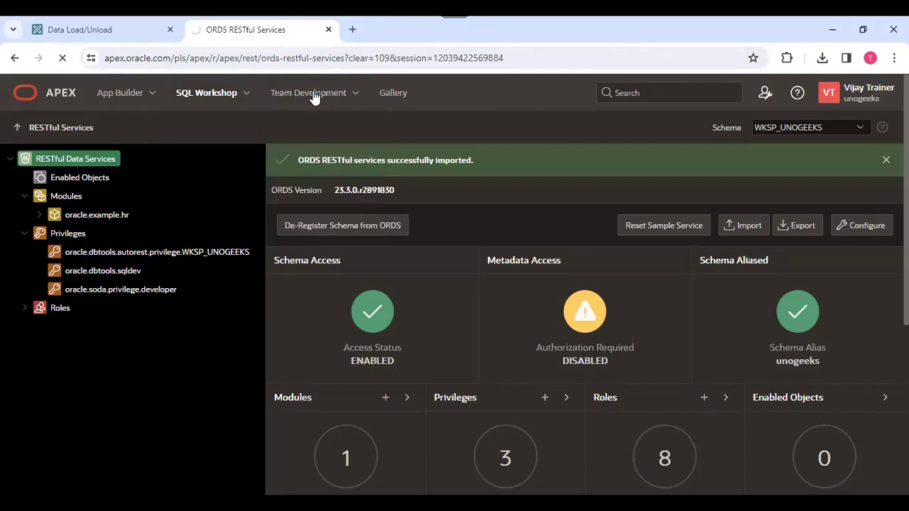
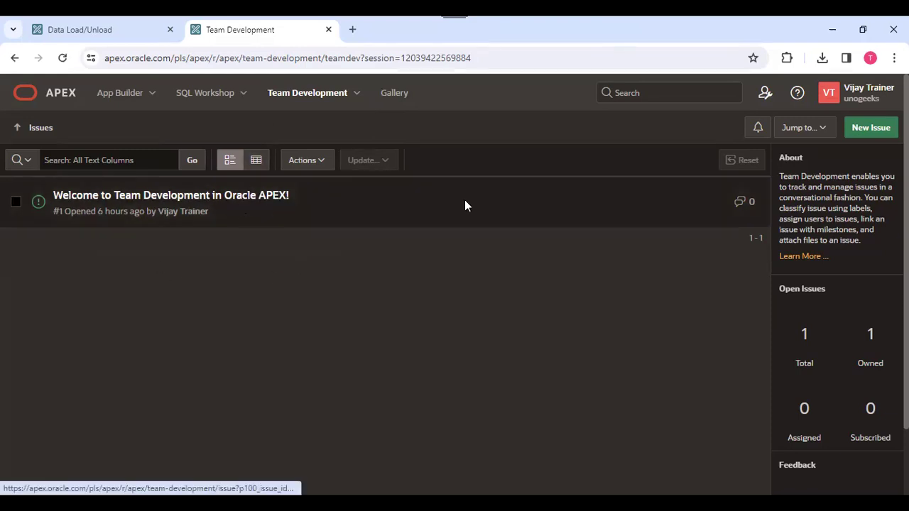
Go to the Team Development issue Labels page from the Team Development menu.
left_click(355, 95)
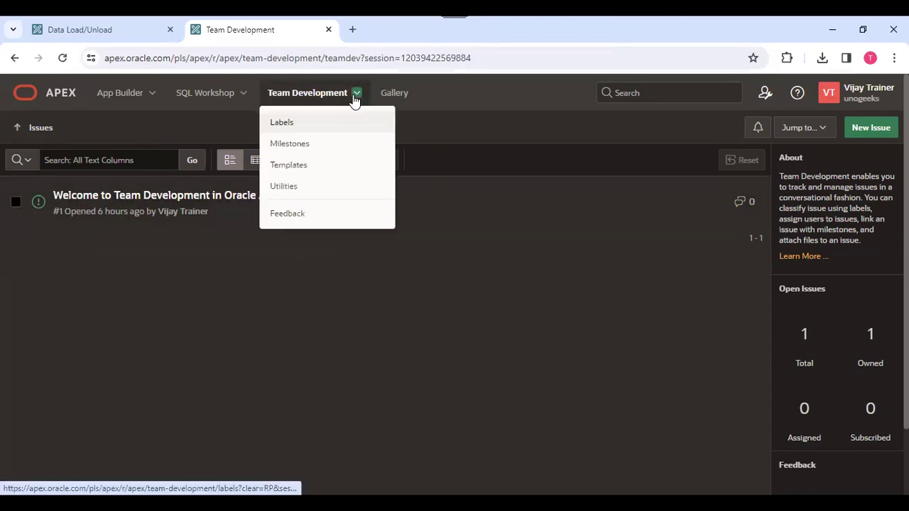
left_click(294, 127)
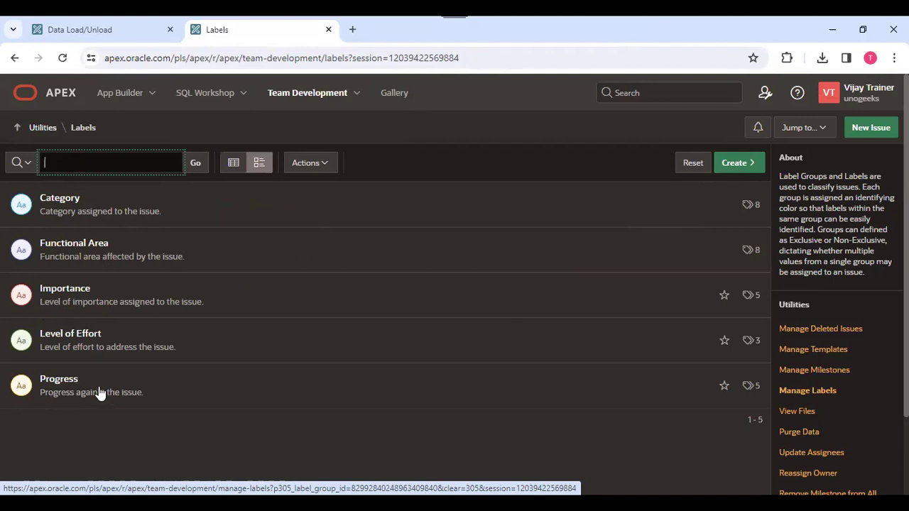
Open the Category label group and add a blank label row after Training Issue.
left_click(63, 208)
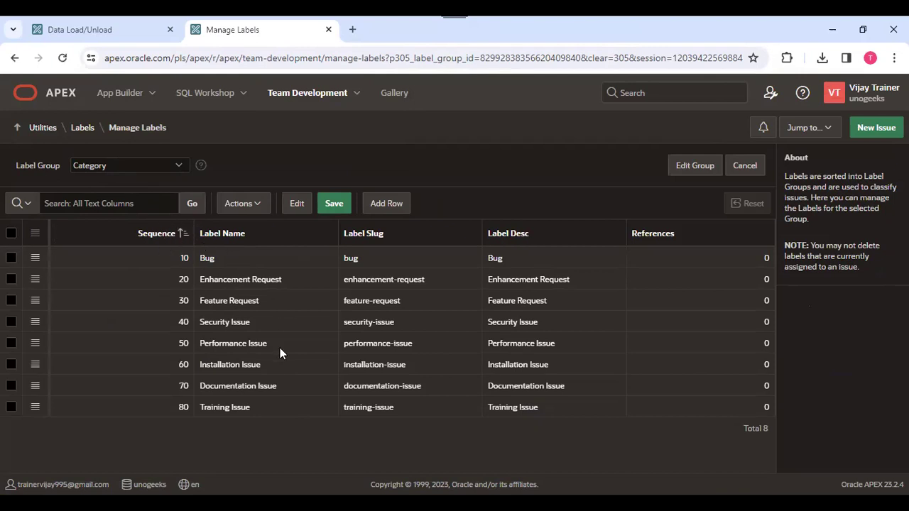
left_click(281, 405)
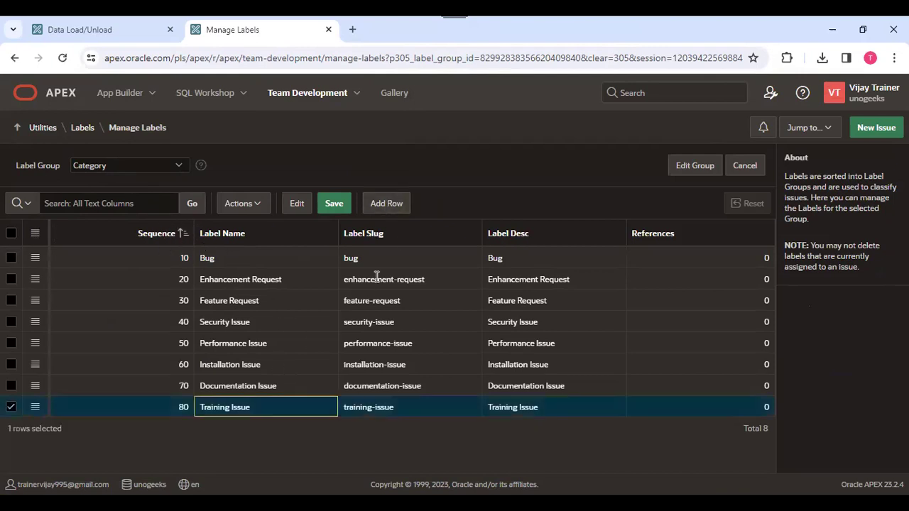
left_click(391, 204)
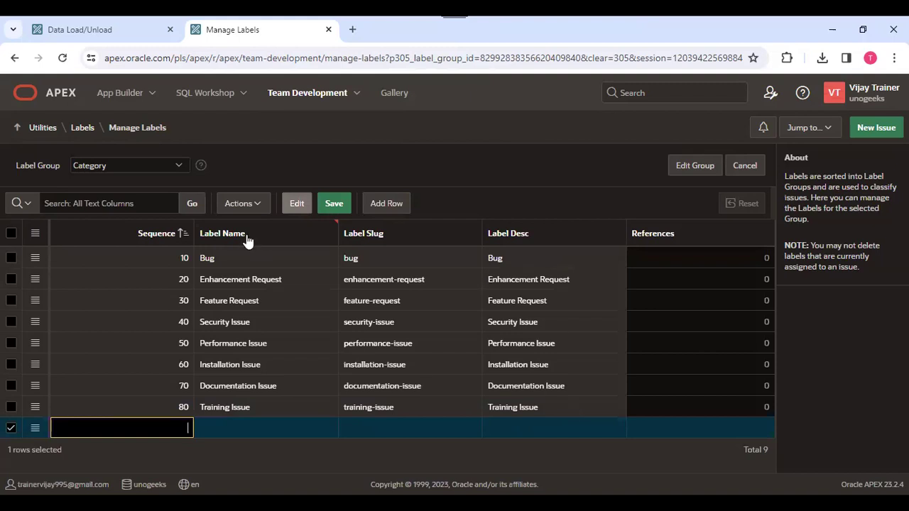
Glance at the label group list, then head to the Team Development Milestones page.
left_click(130, 164)
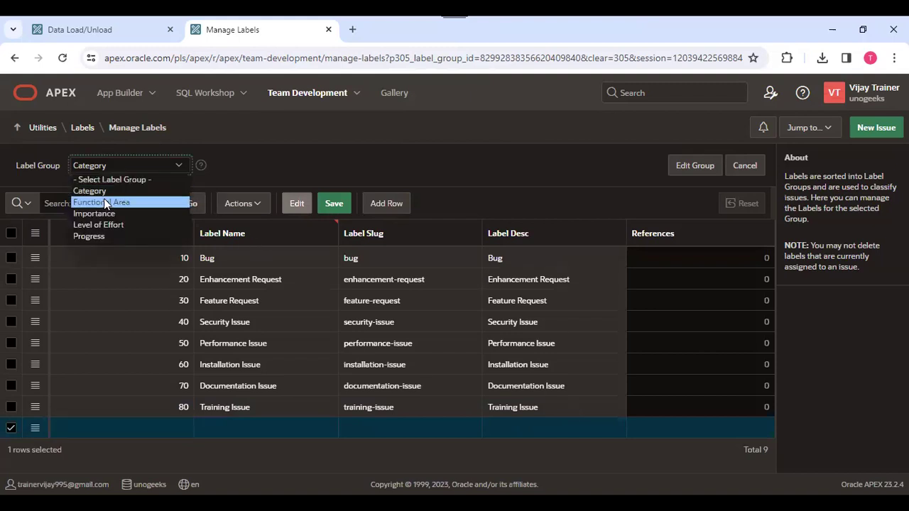
left_click(314, 102)
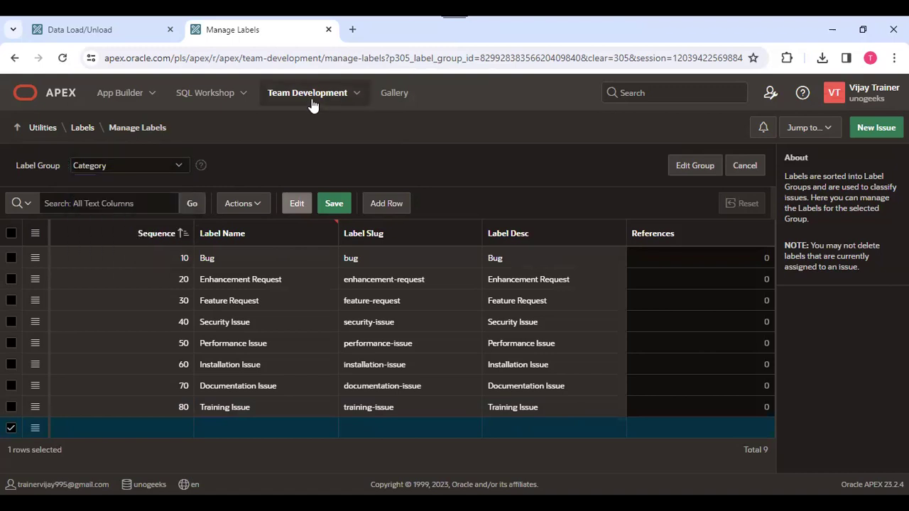
left_click(356, 93)
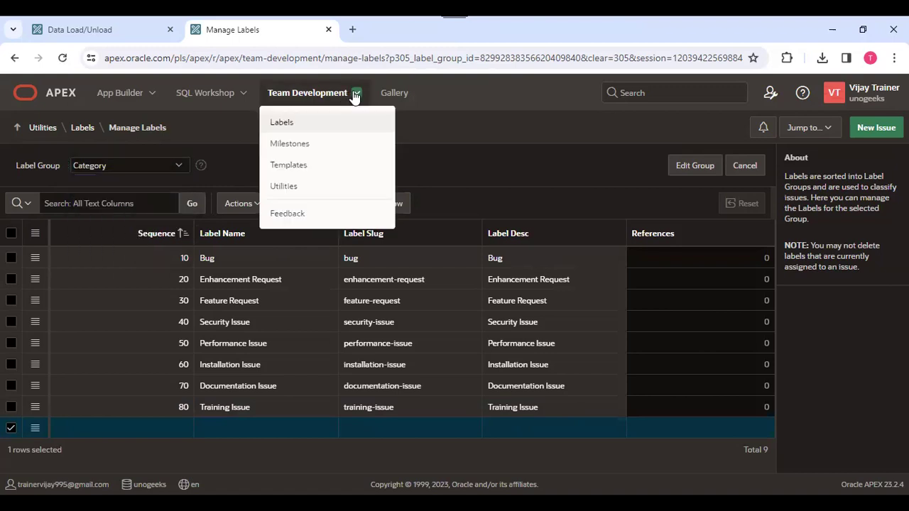
left_click(304, 146)
Leave the labels page and start a new milestone named 'Database Design'.
left_click(514, 143)
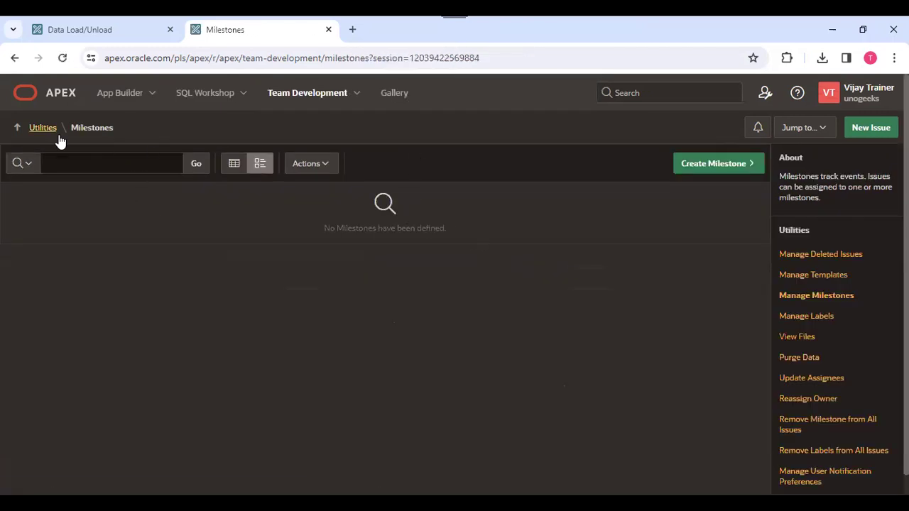
left_click(730, 170)
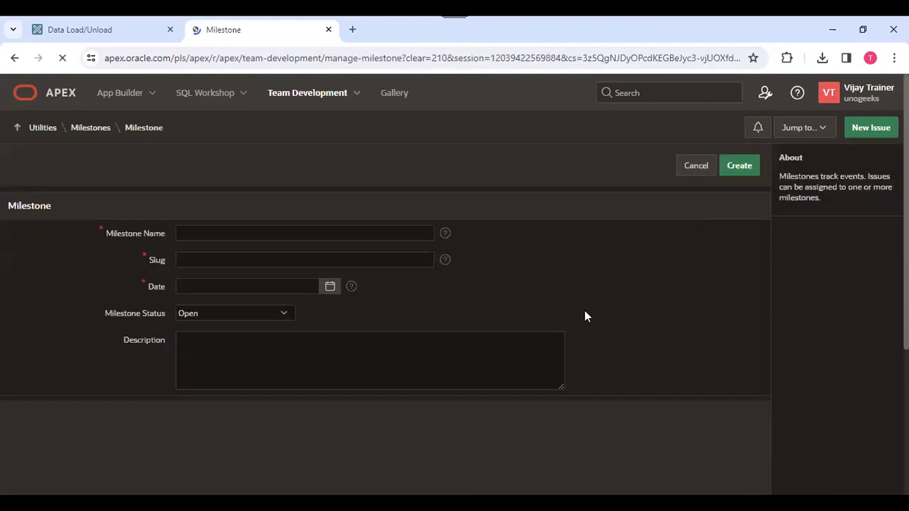
left_click(260, 232)
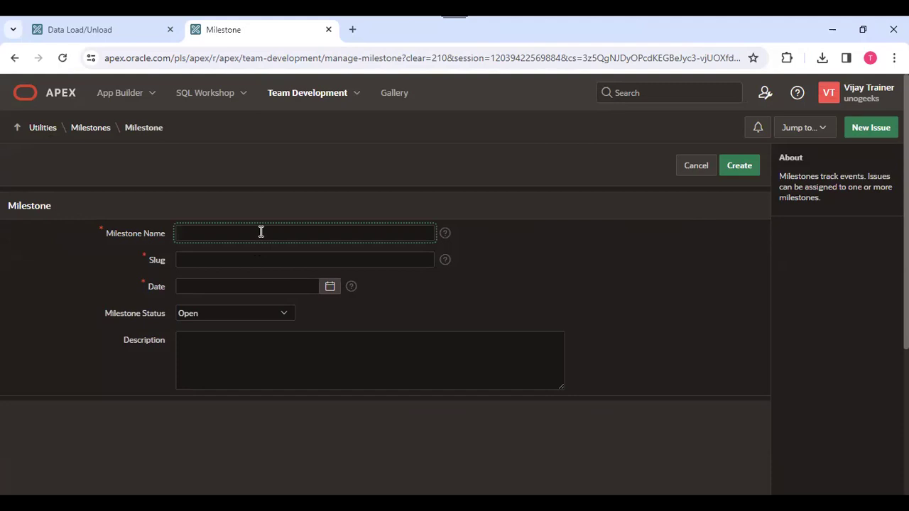
type("Data")
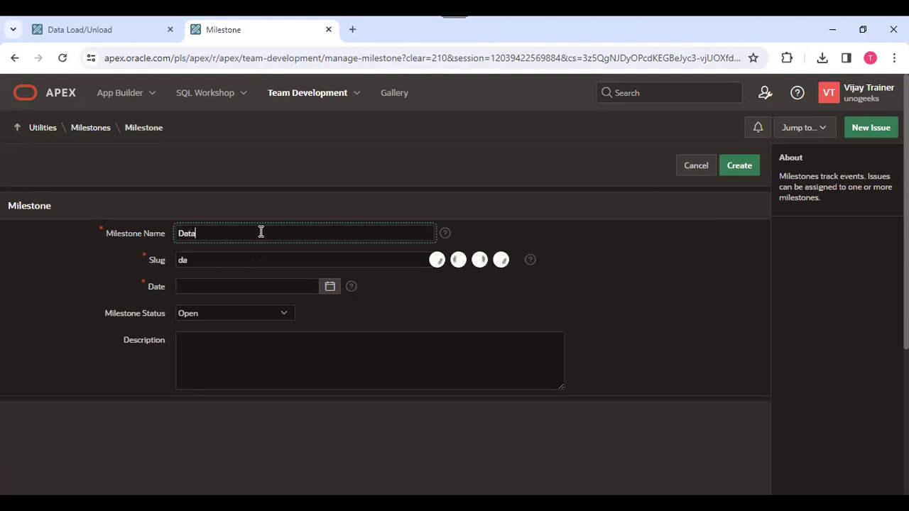
type("base Design")
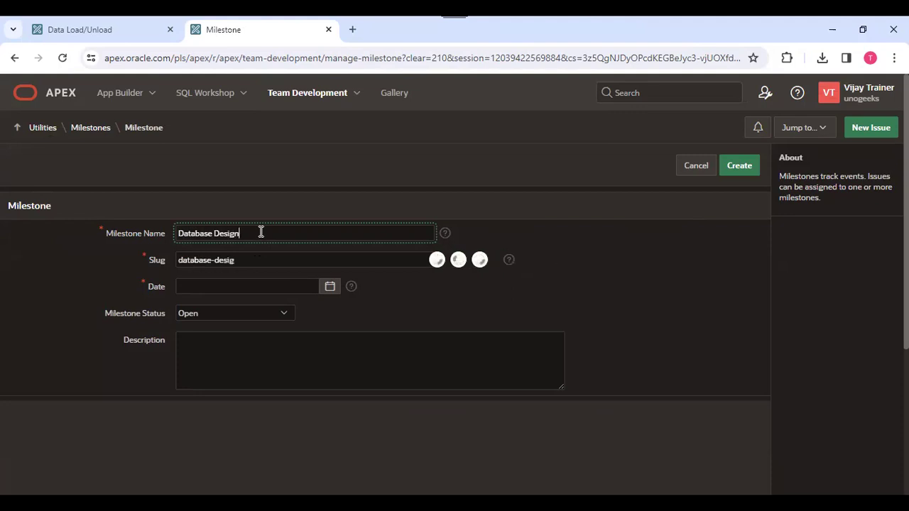
left_click(510, 252)
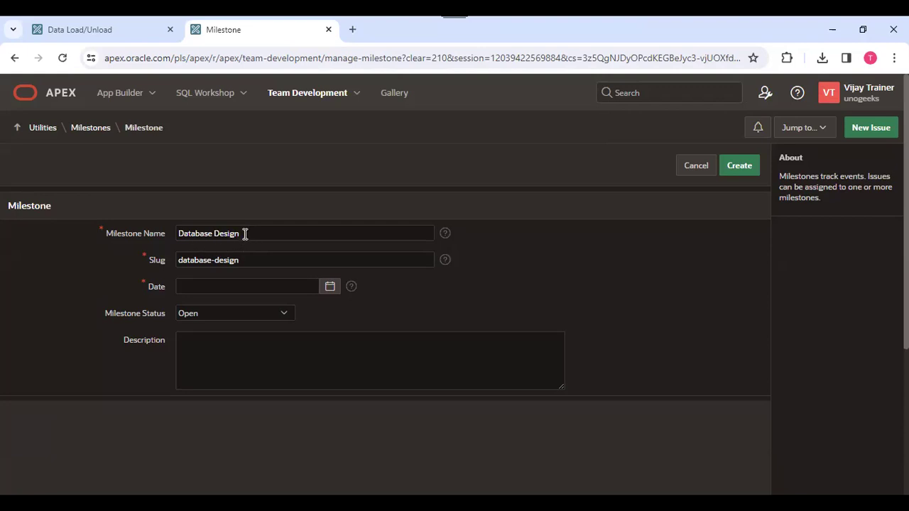
Give the Database Design milestone a due date of 04/03/2024 and save it.
left_click(330, 287)
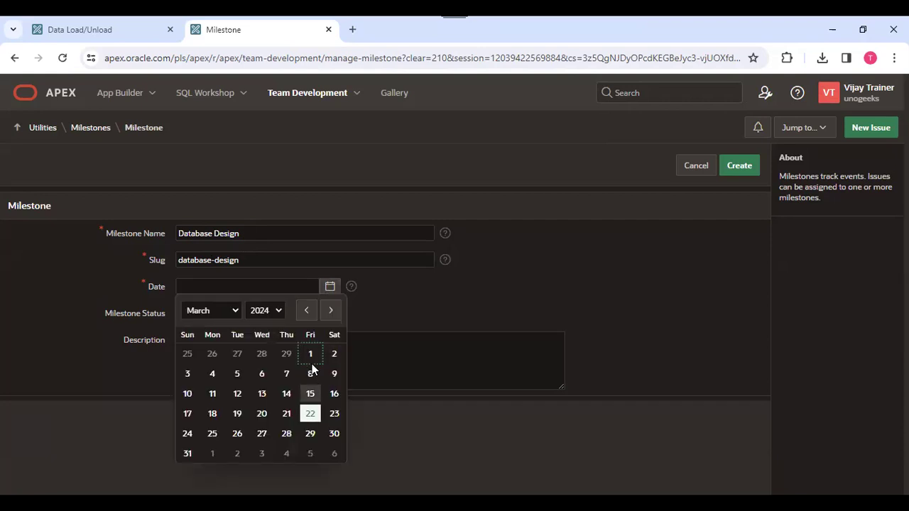
left_click(331, 310)
left_click(261, 354)
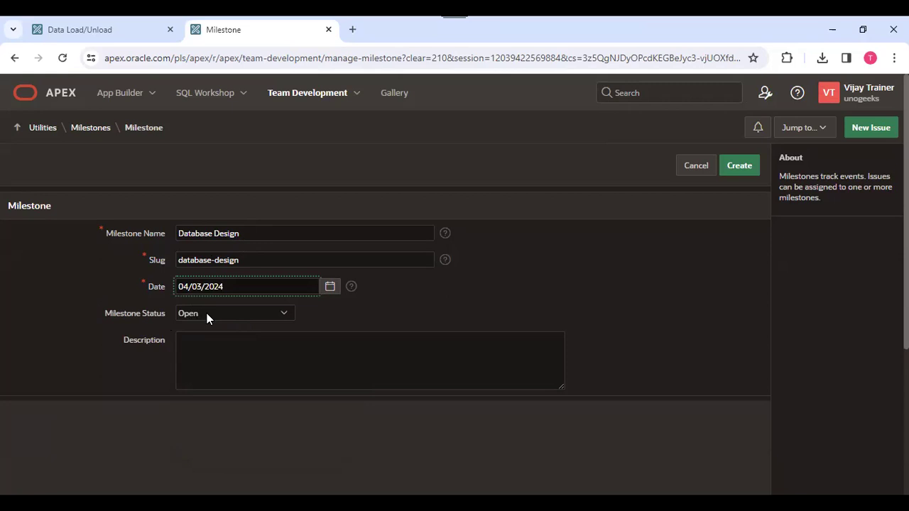
left_click(198, 353)
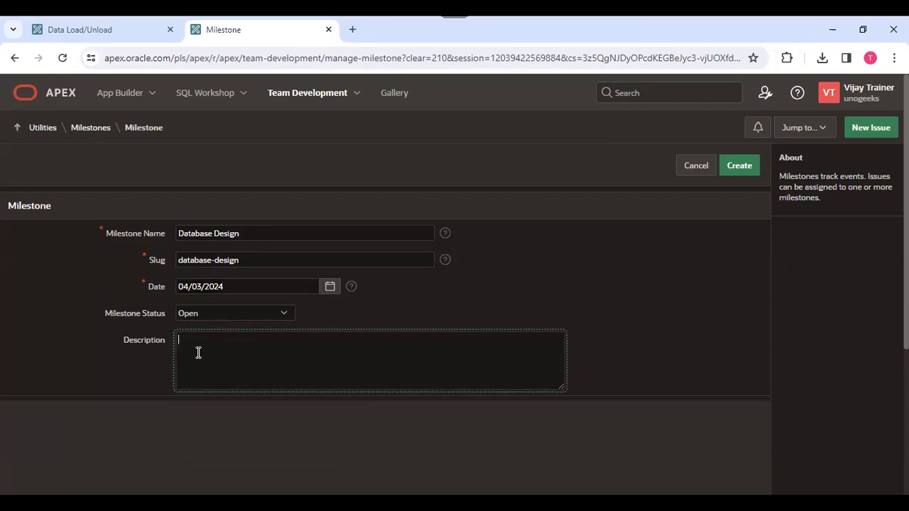
left_click(741, 173)
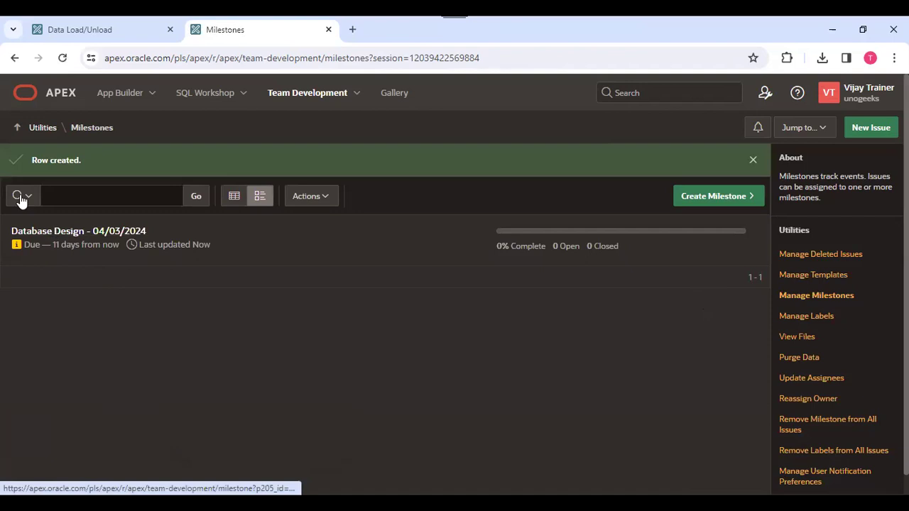
left_click(723, 199)
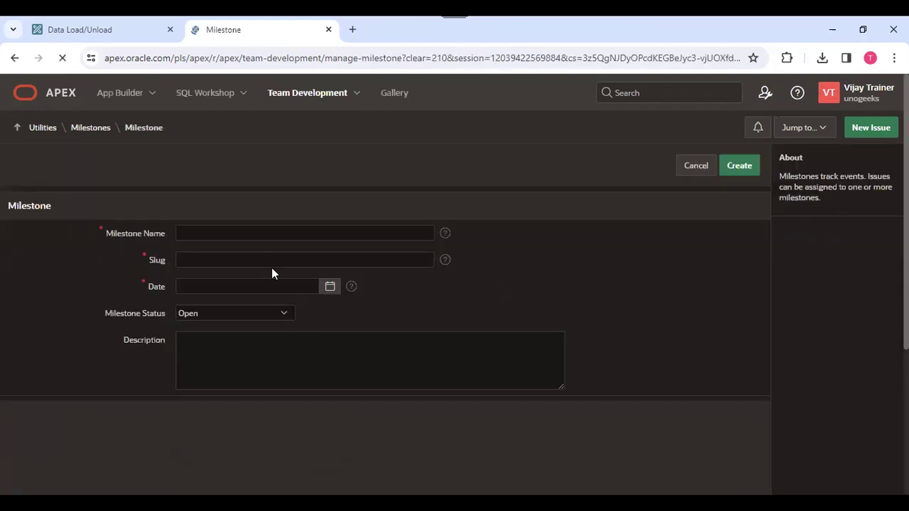
Create the 'UI Design' milestone with a due date of 05/30/2024.
left_click(265, 235)
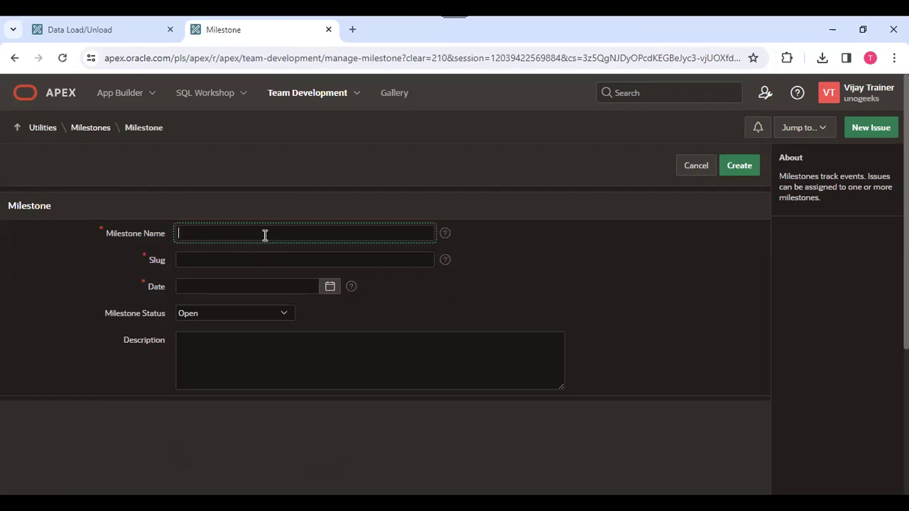
type("UI Design")
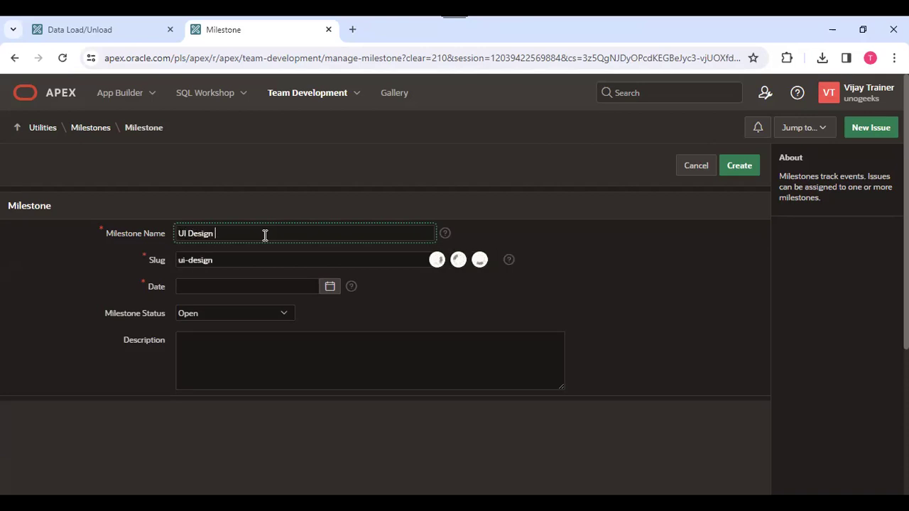
key("BackSpace")
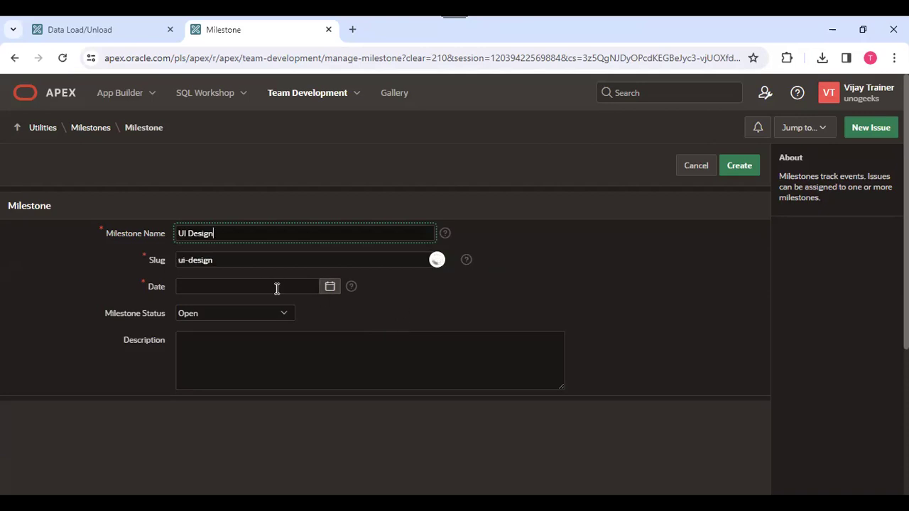
left_click(330, 287)
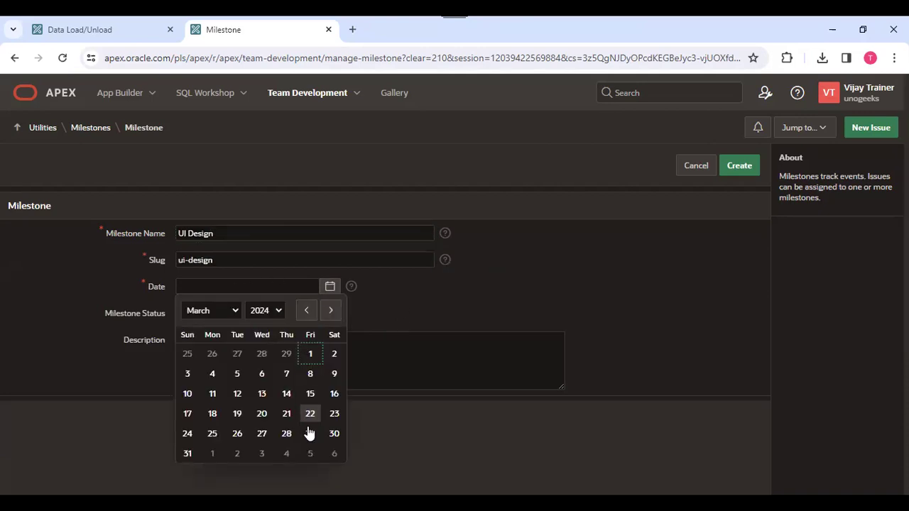
left_click(331, 311)
left_click(332, 312)
left_click(286, 434)
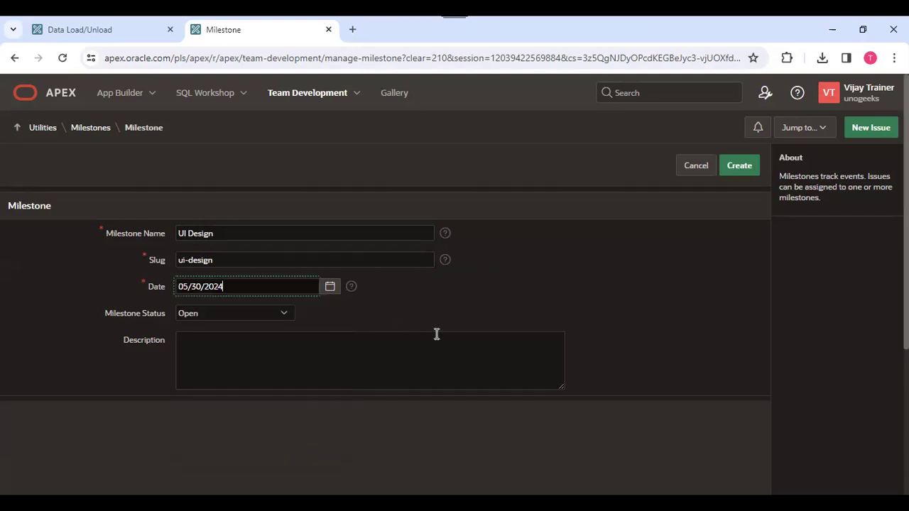
left_click(738, 166)
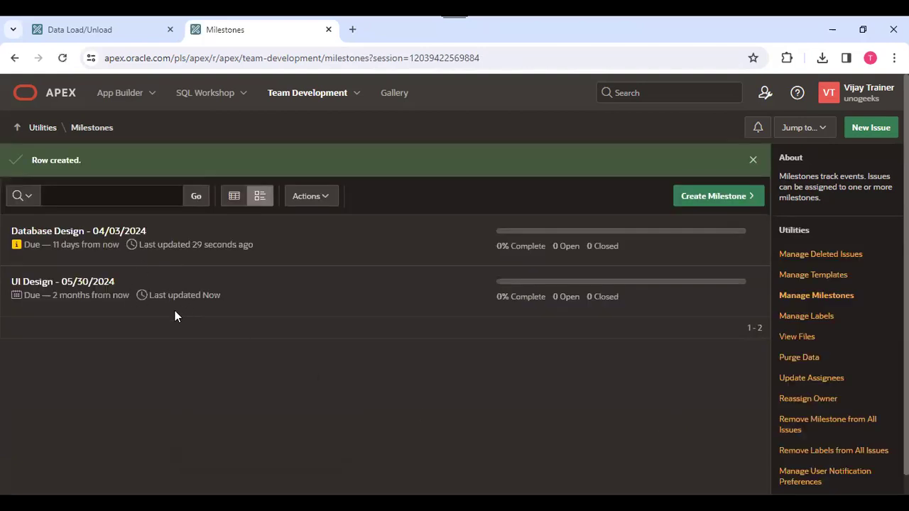
Create a 'UAT' milestone due 05/31/2024.
left_click(712, 200)
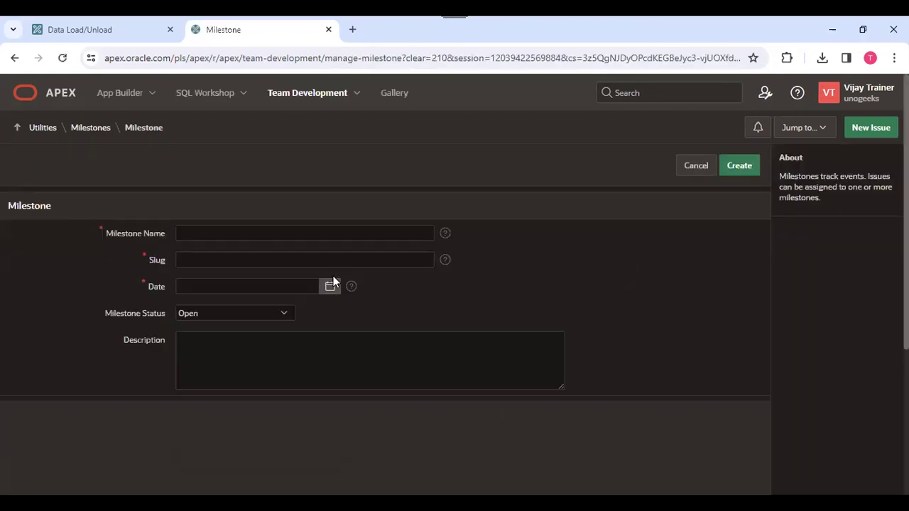
left_click(236, 234)
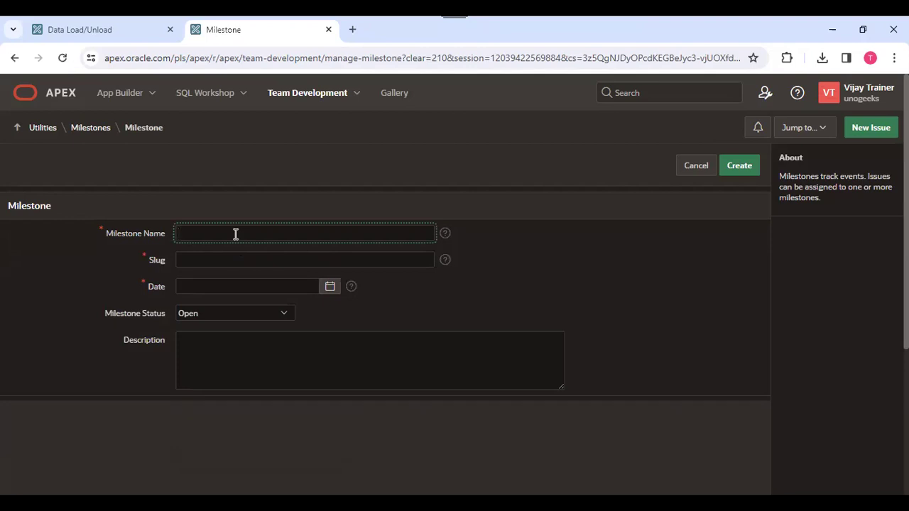
type("UAT")
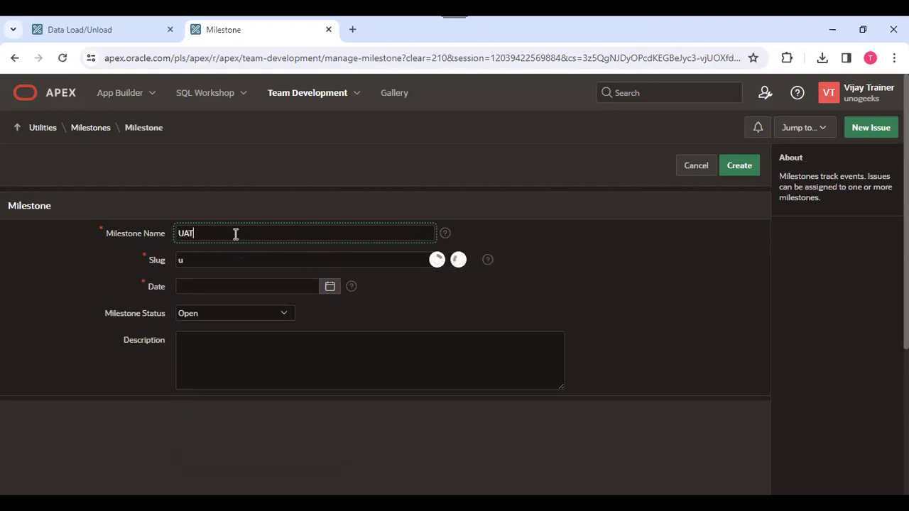
left_click(332, 289)
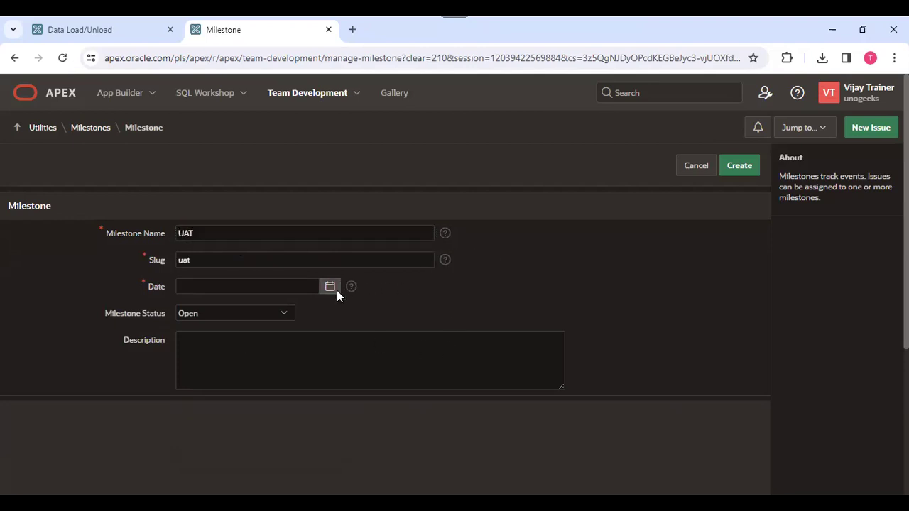
left_click(329, 312)
left_click(330, 313)
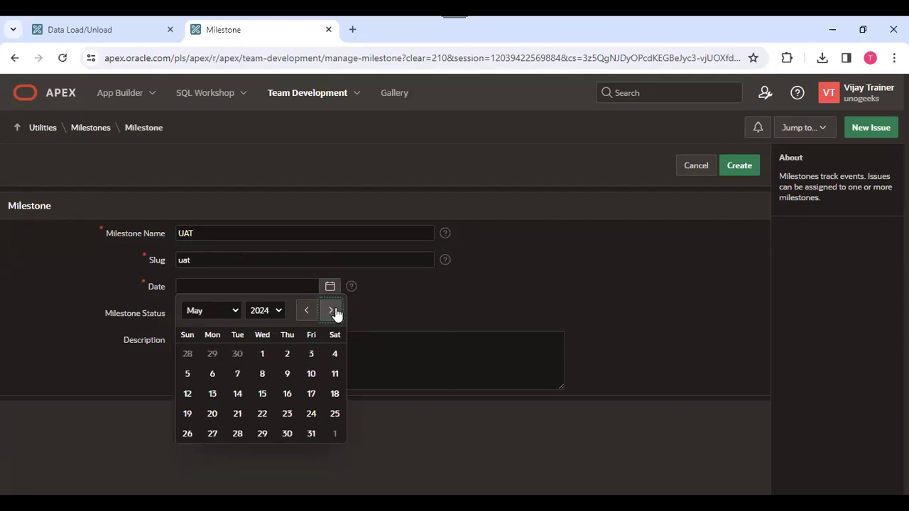
left_click(312, 432)
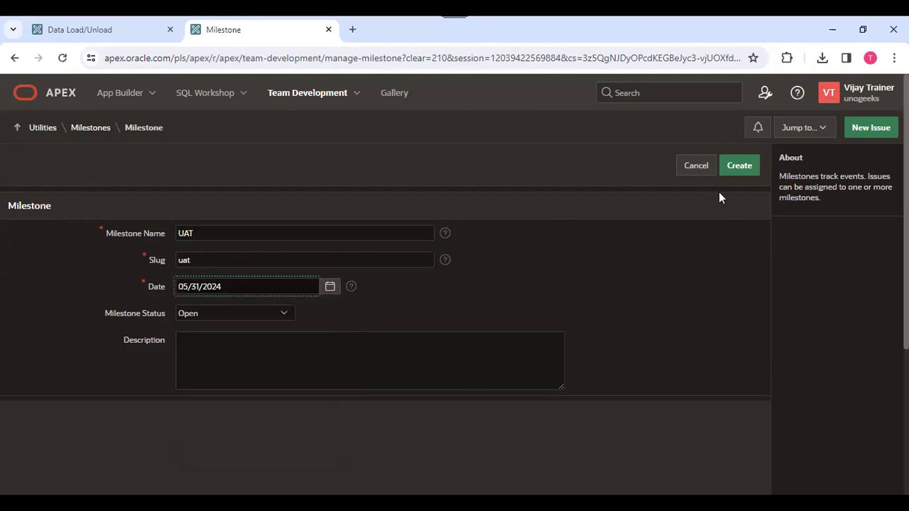
left_click(739, 168)
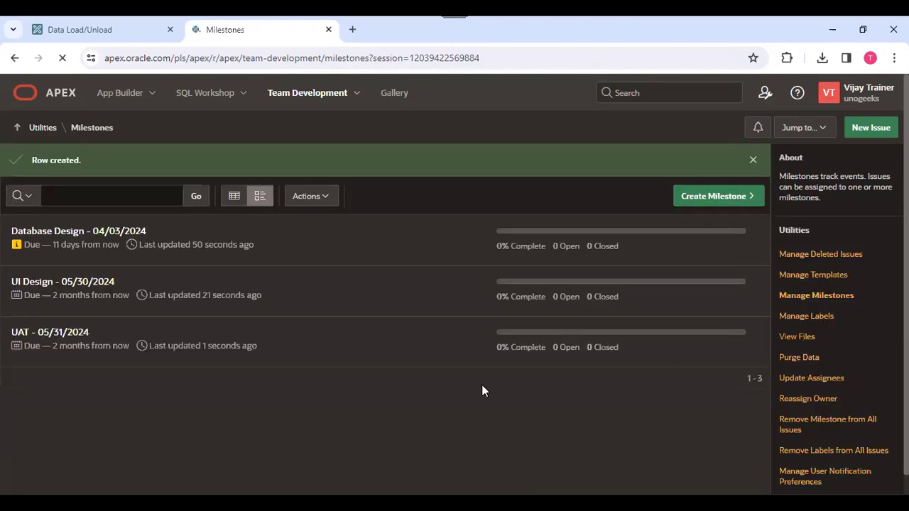
Create a 'Go Live' milestone due 07/31/2024.
left_click(719, 196)
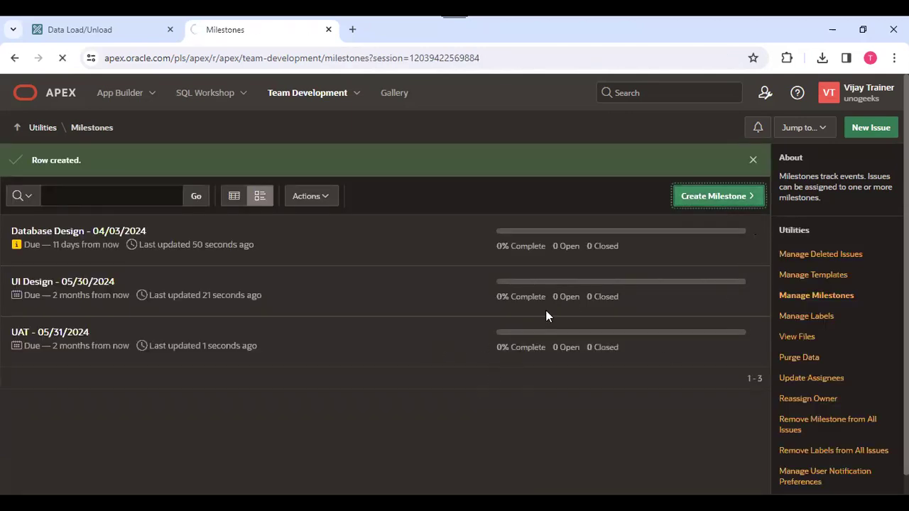
left_click(248, 227)
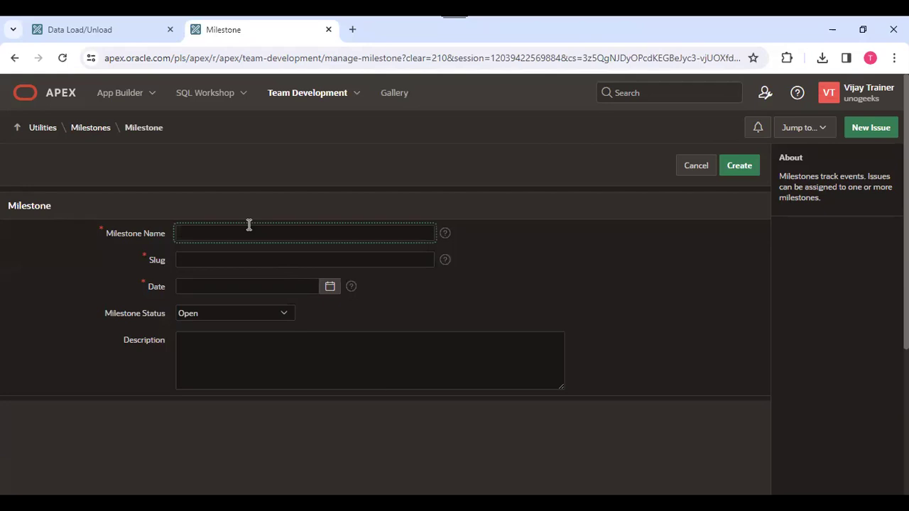
type("Go Live")
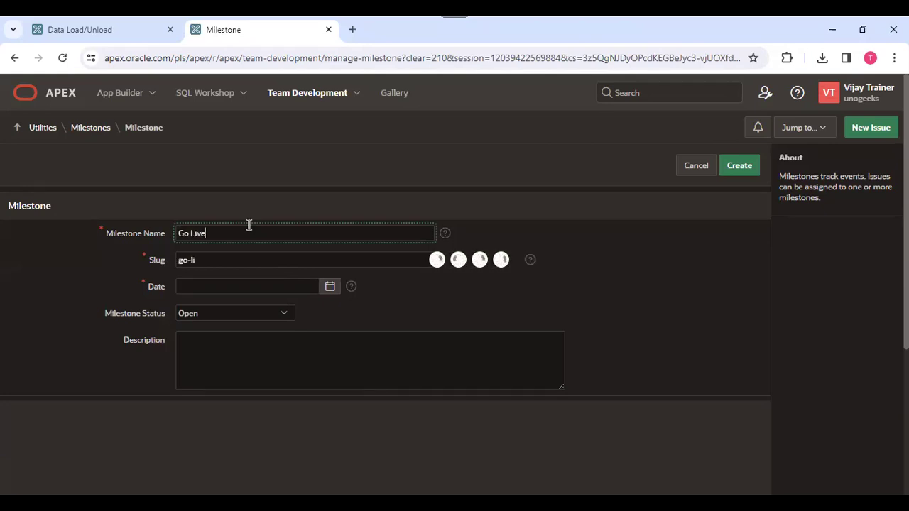
left_click(328, 286)
left_click(330, 313)
left_click(330, 313)
left_click(330, 313)
left_click(331, 313)
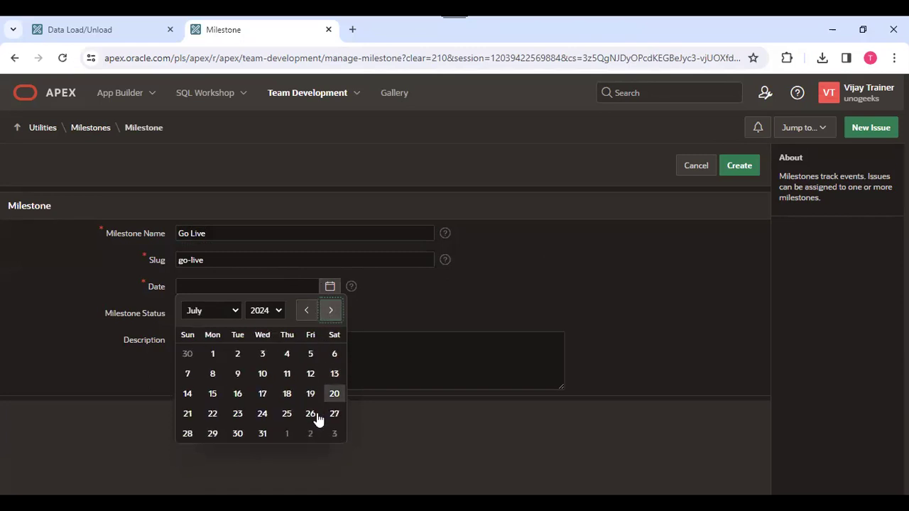
left_click(261, 435)
left_click(743, 170)
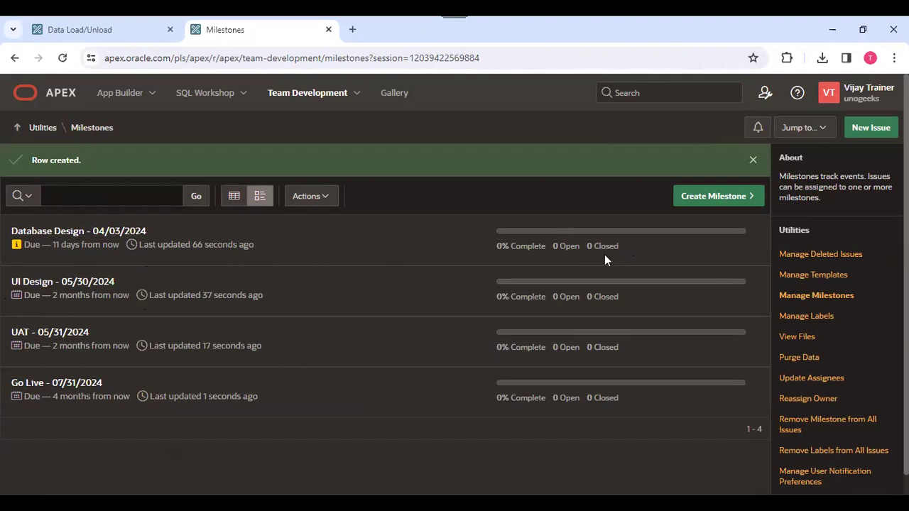
From the Database Design milestone, reach the user profile's Notification Preferences dialog.
left_click(79, 235)
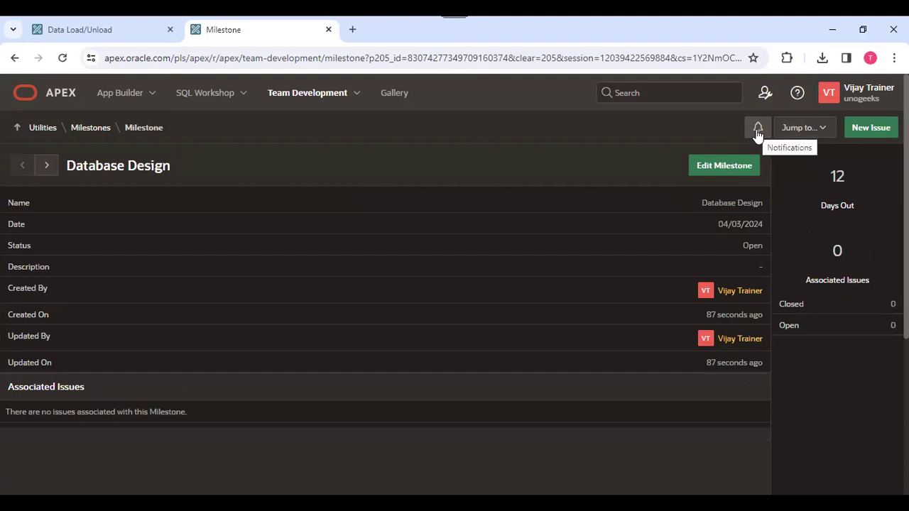
left_click(758, 132)
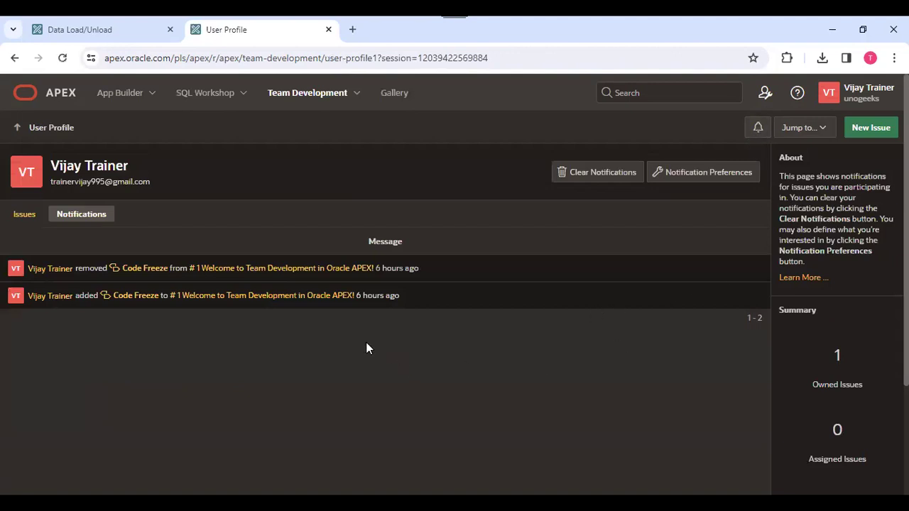
left_click(722, 178)
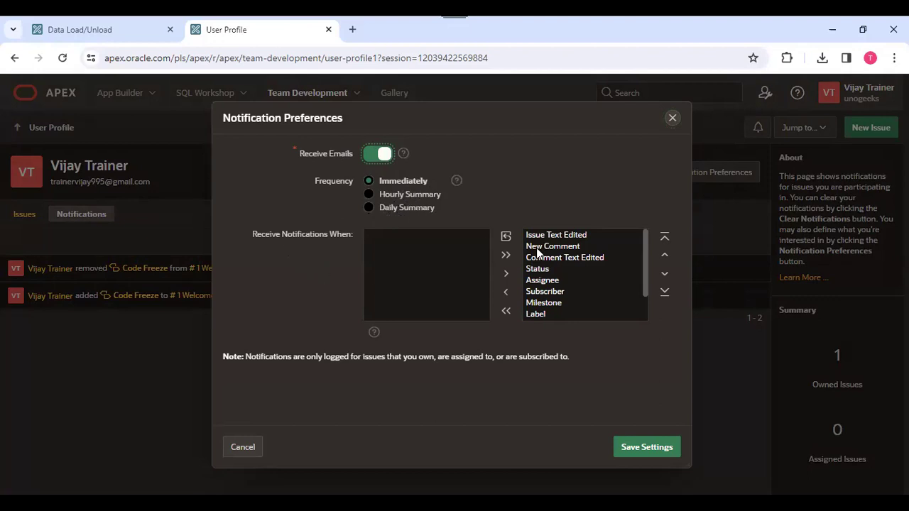
Move all notification events out of the chosen list, then close the dialog without saving.
scroll(579, 273, "down", 2)
scroll(579, 273, "up", 2)
left_click(506, 312)
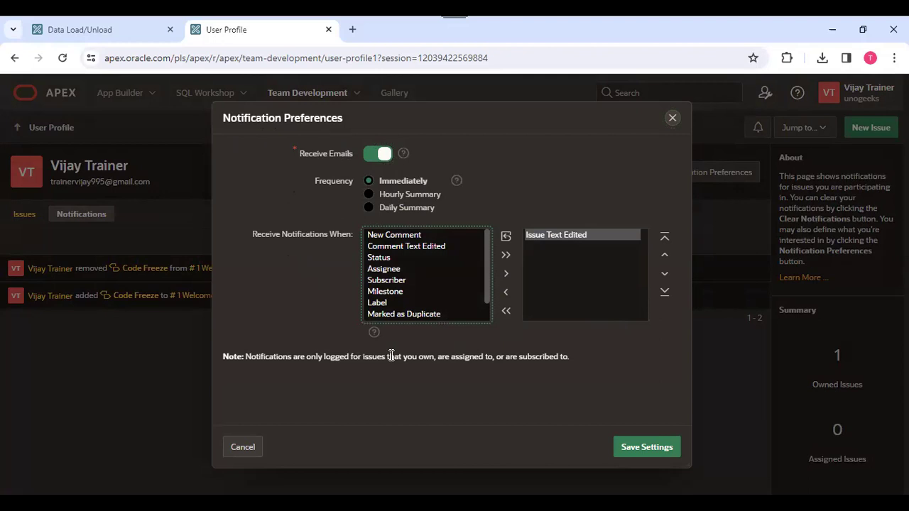
left_click(673, 119)
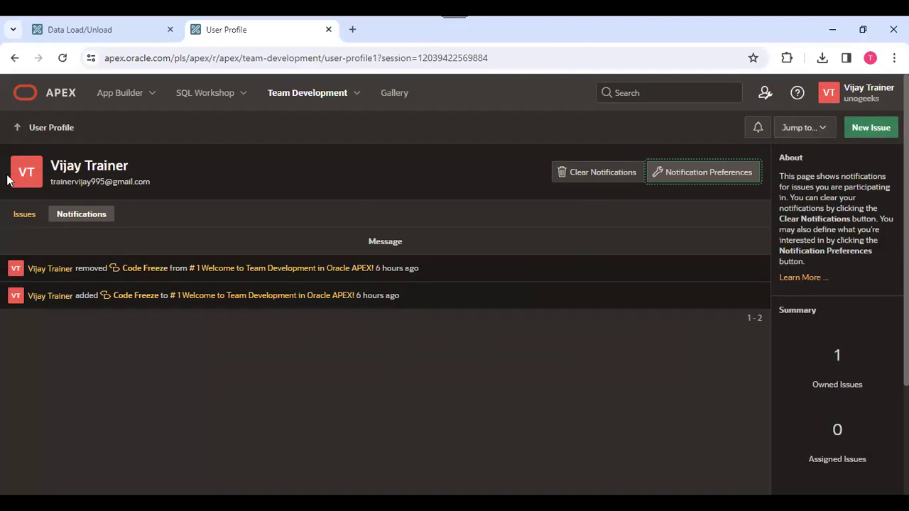
Dismiss a new issue, open Team Development Templates, and cancel a new template.
left_click(873, 128)
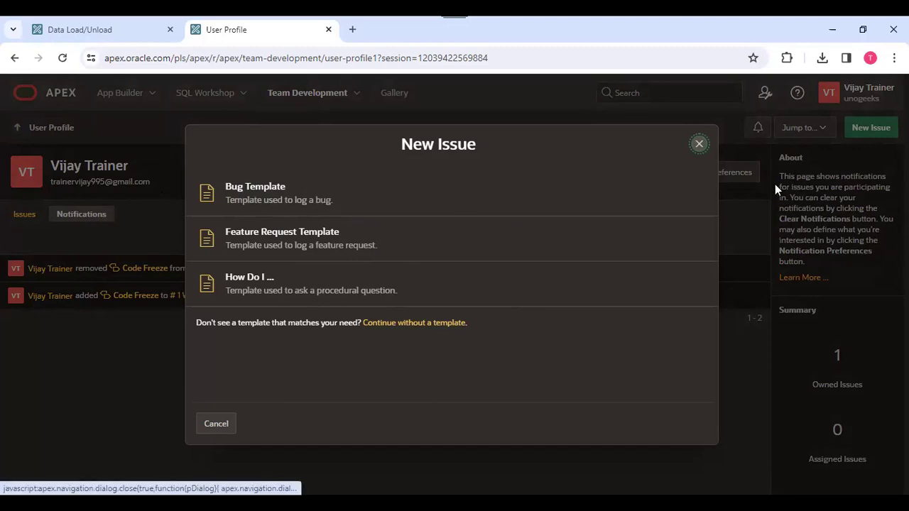
left_click(700, 146)
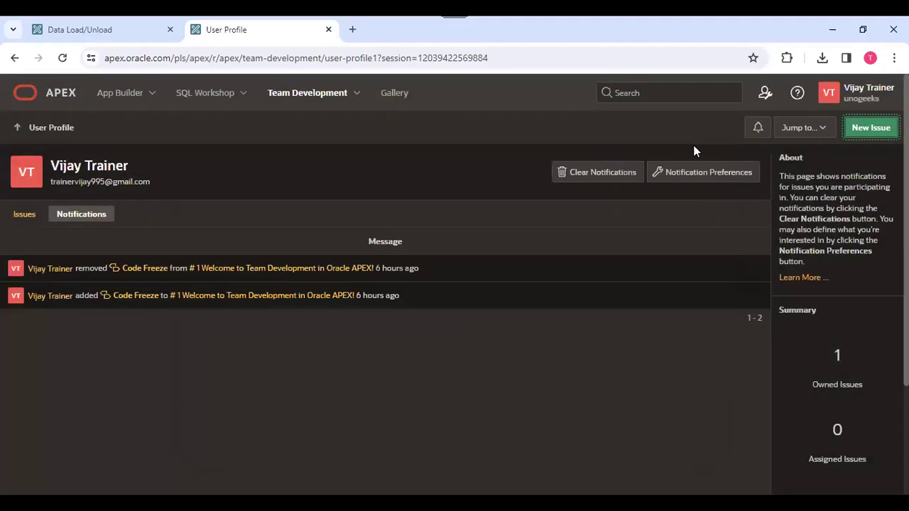
left_click(352, 97)
left_click(298, 171)
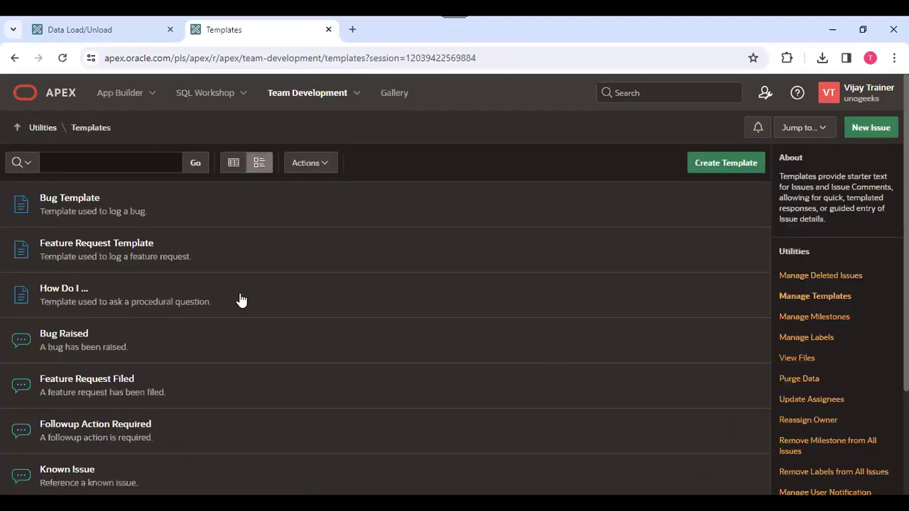
left_click(724, 165)
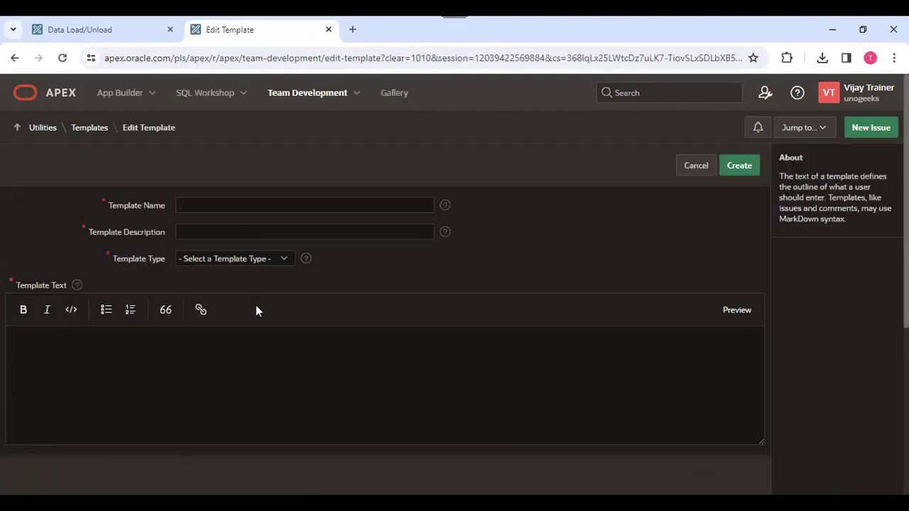
left_click(699, 171)
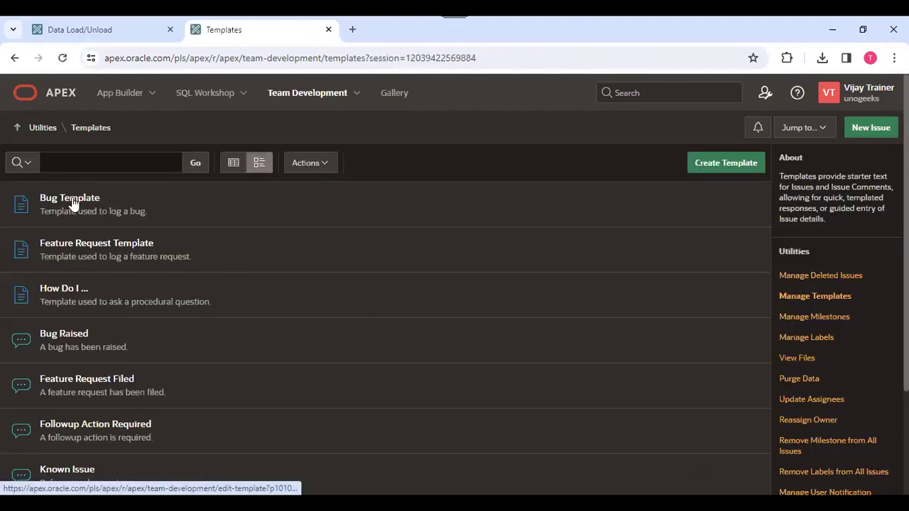
left_click(76, 202)
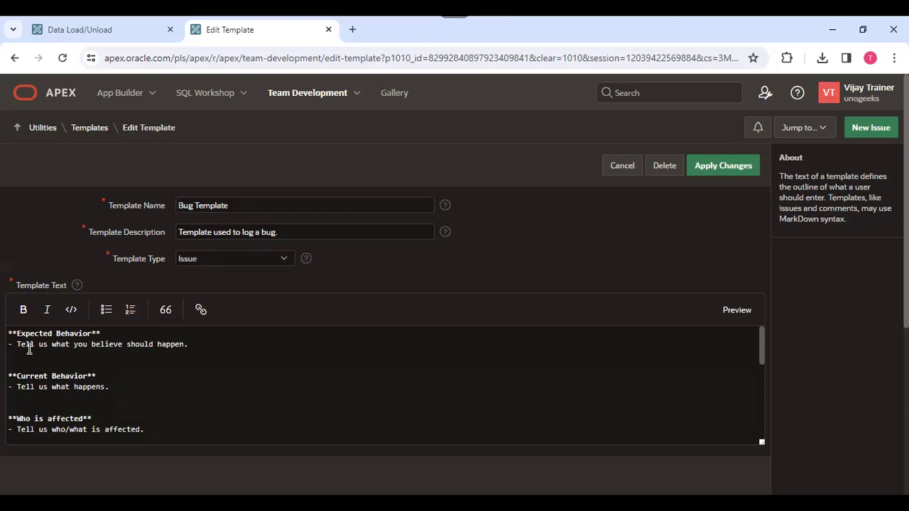
left_click_drag(189, 345, 2, 341)
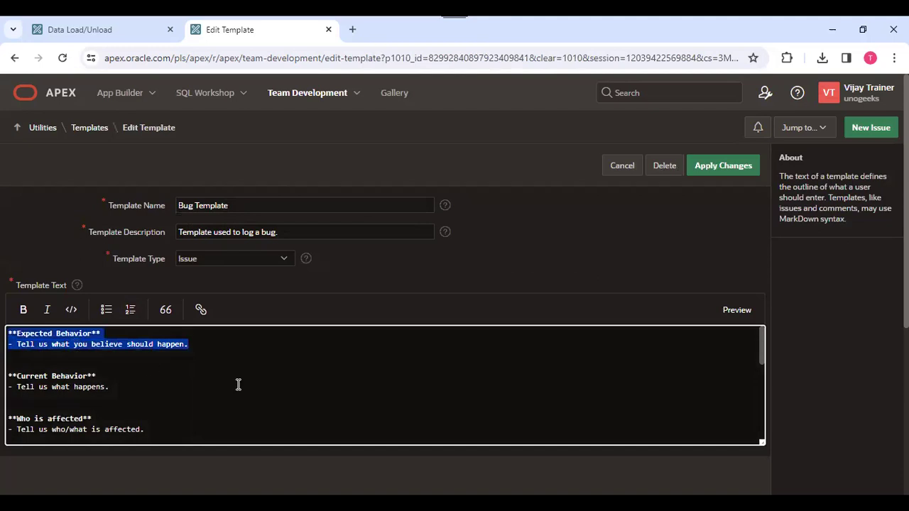
left_click_drag(906, 256, 907, 260)
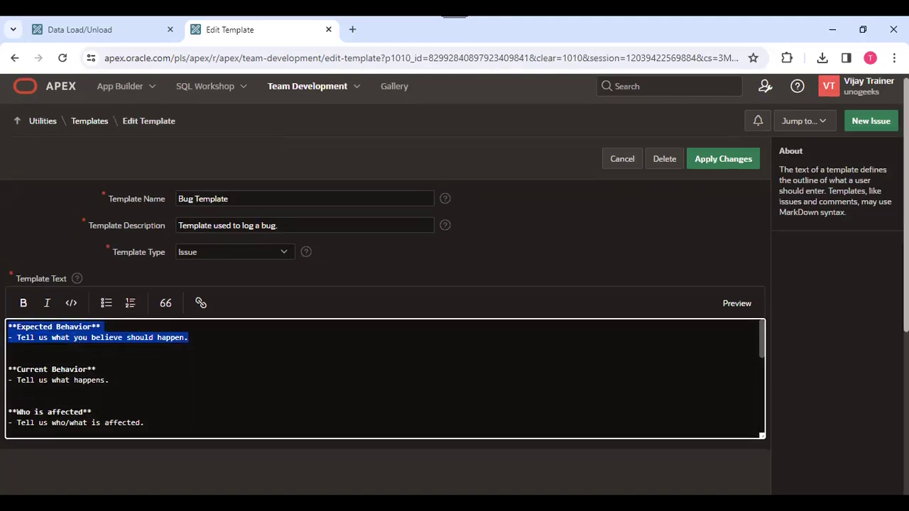
left_click(34, 356)
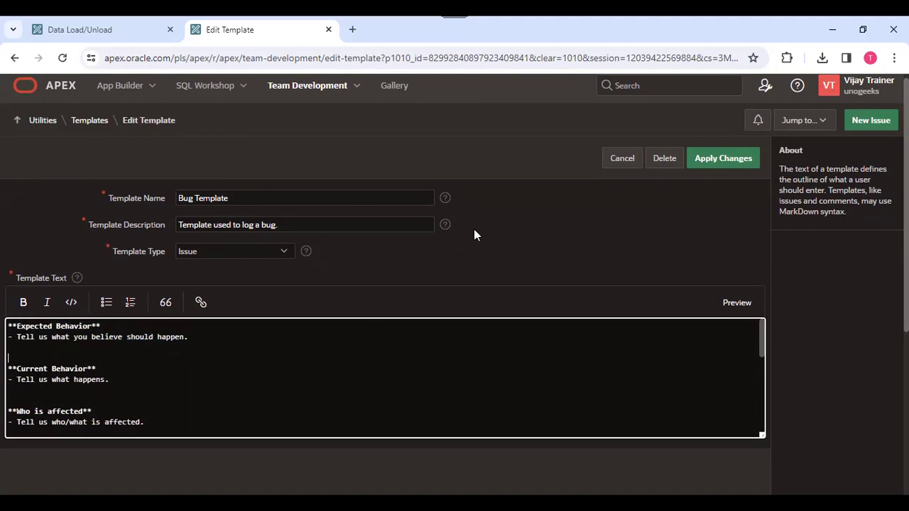
scroll(498, 227, "down", 4)
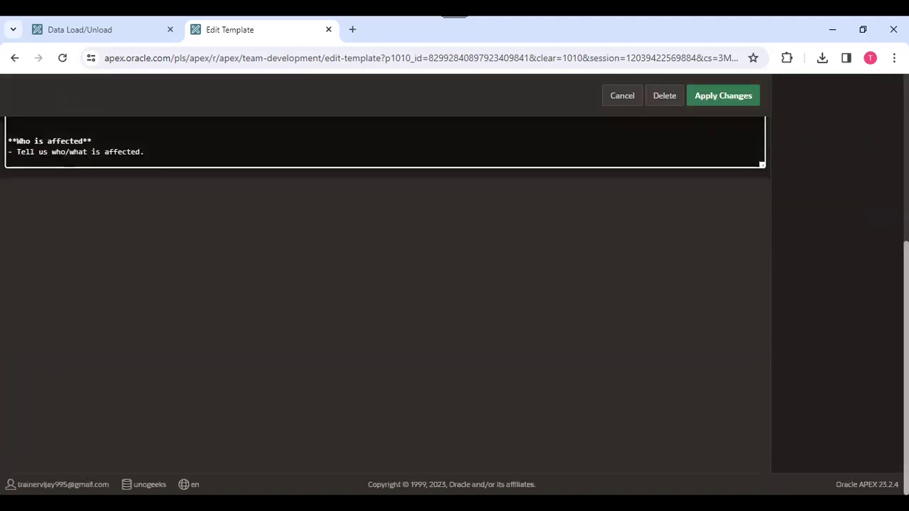
scroll(454, 239, "up", 4)
scroll(454, 213, "up", 1)
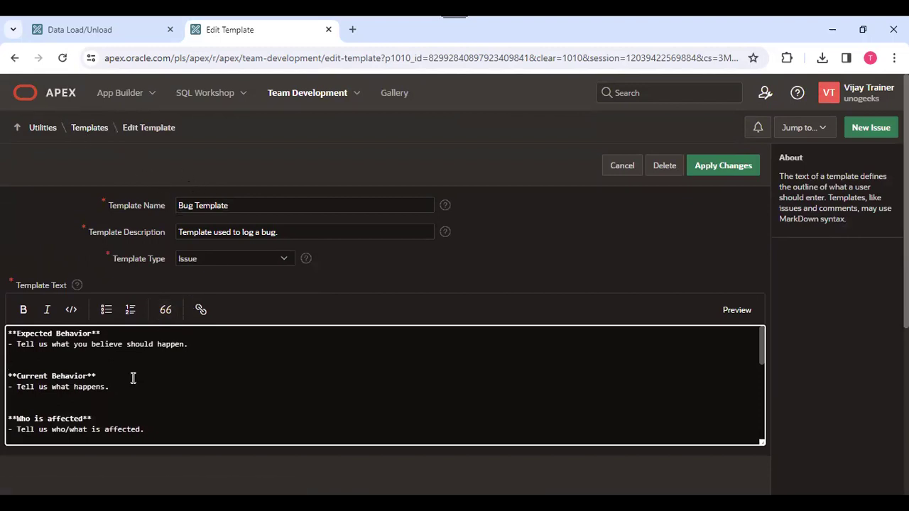
left_click(93, 127)
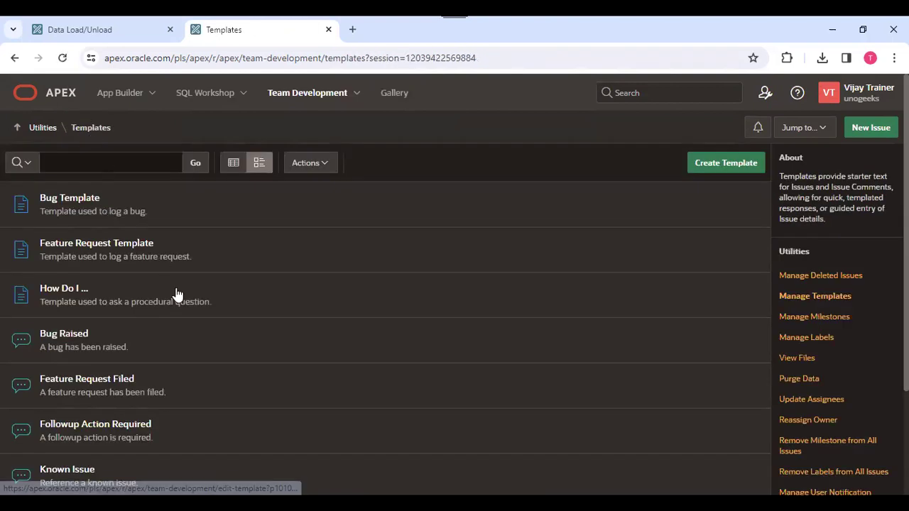
scroll(490, 218, "down", 1)
scroll(430, 217, "up", 1)
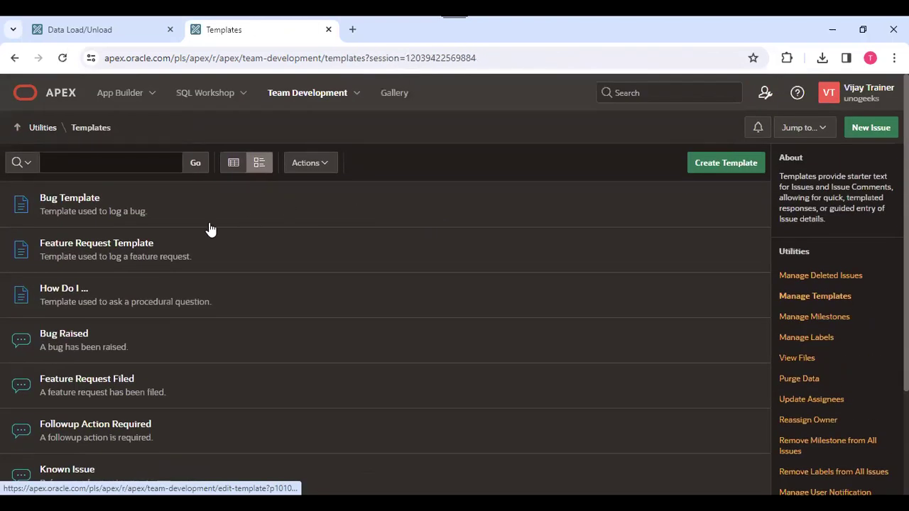
Open the Welcome issue, start a new issue, then close the blank issue form unsaved.
left_click(43, 128)
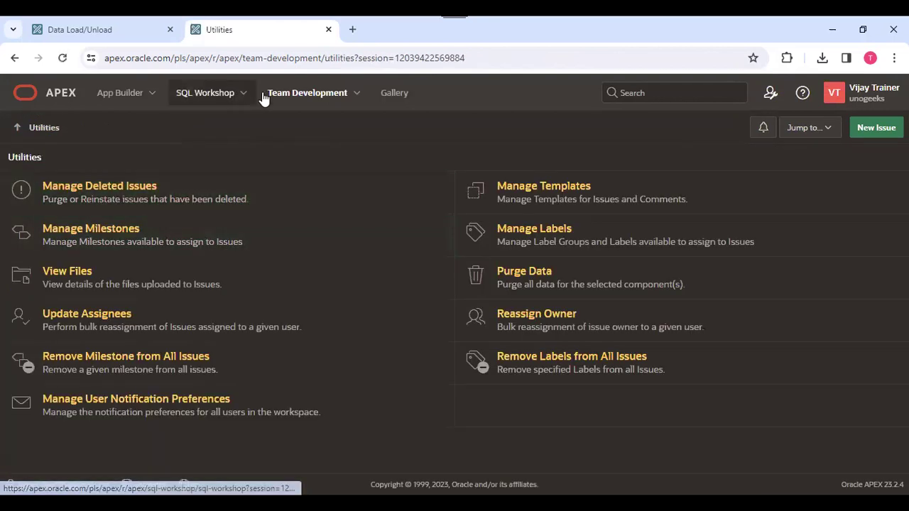
left_click(324, 101)
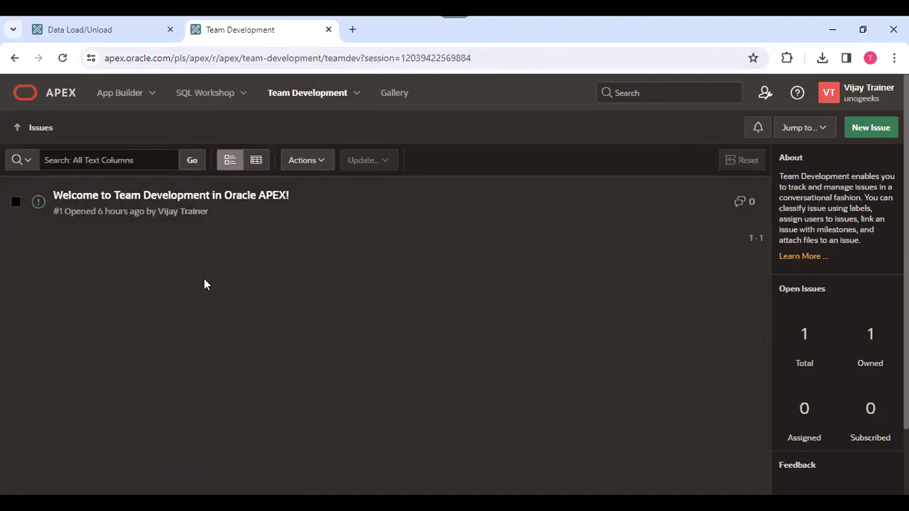
left_click(202, 203)
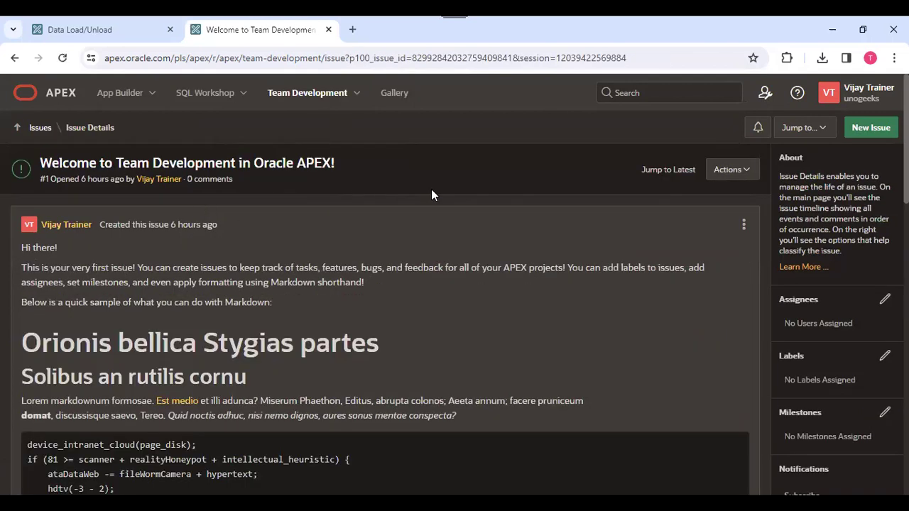
left_click(869, 130)
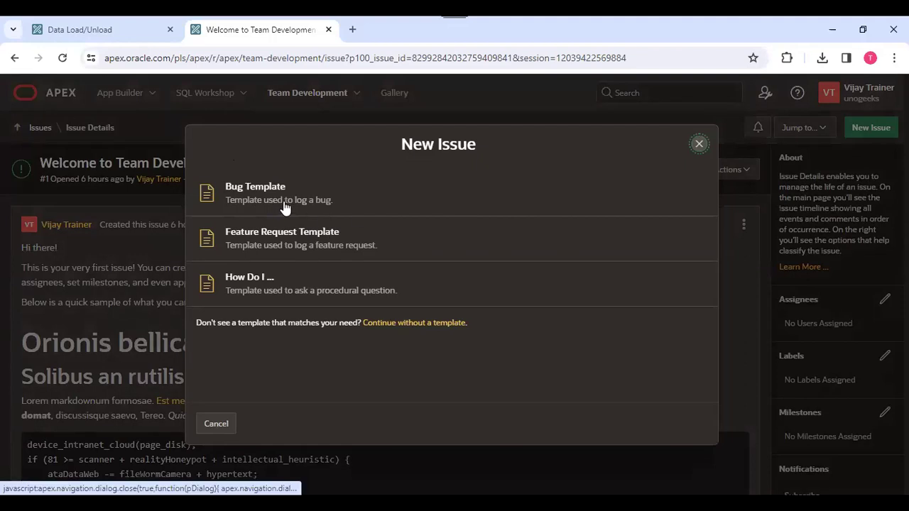
left_click(333, 215)
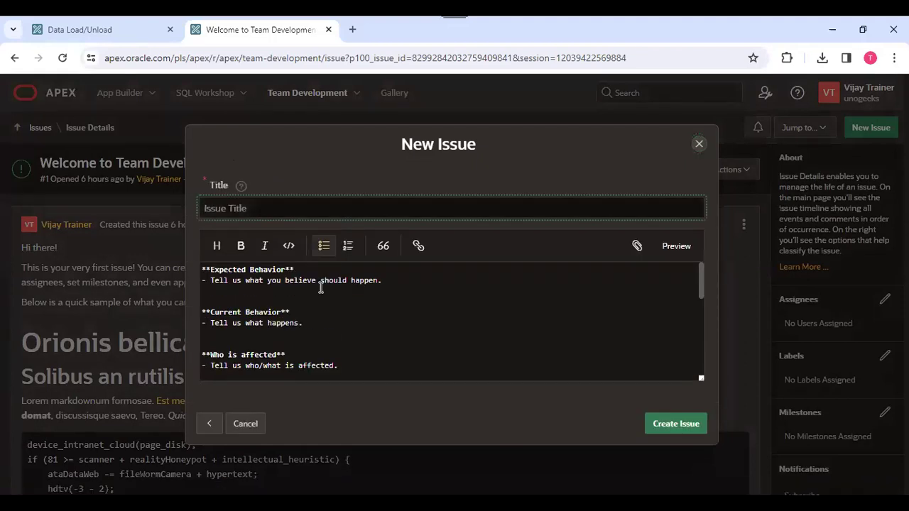
left_click(206, 424)
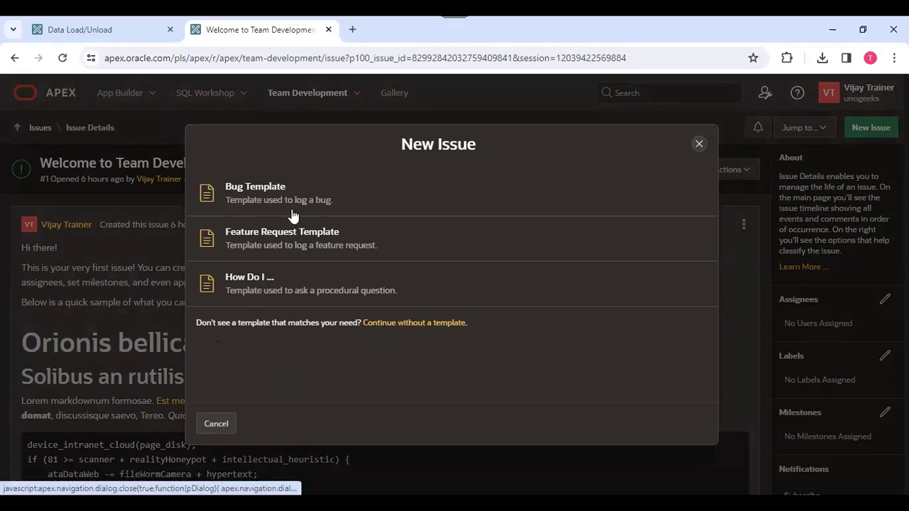
left_click(412, 322)
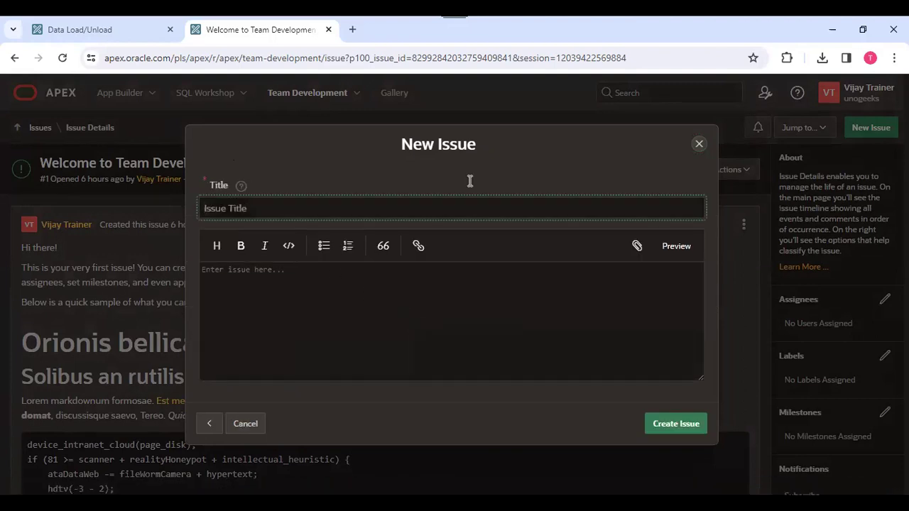
left_click(700, 145)
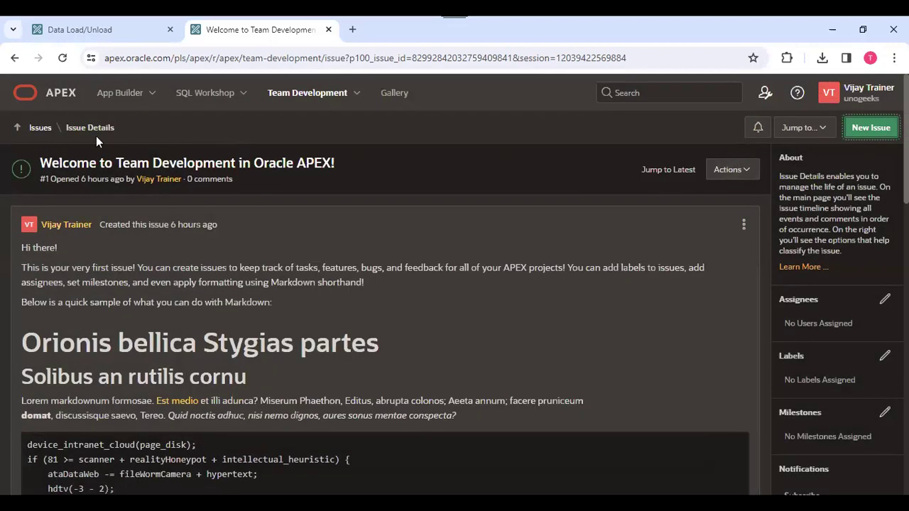
Open the Database Design milestone from the Team Development Milestones list.
left_click(206, 92)
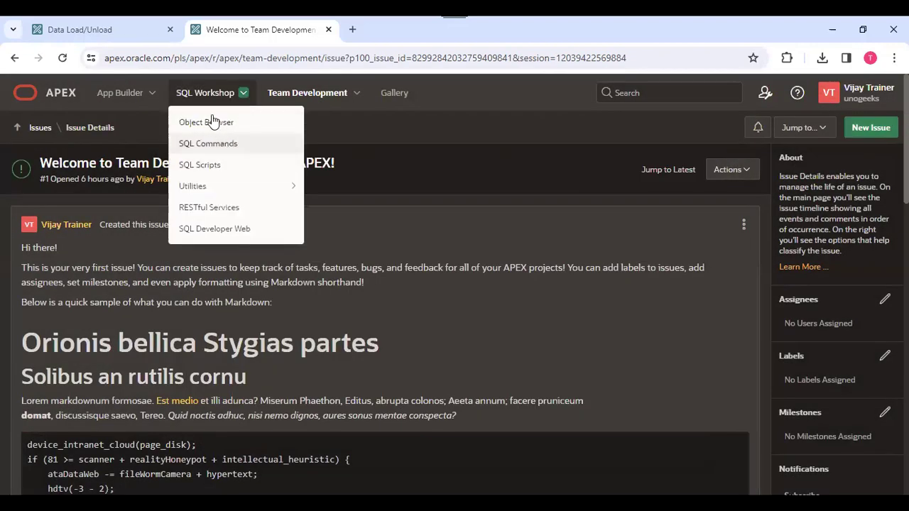
left_click(327, 92)
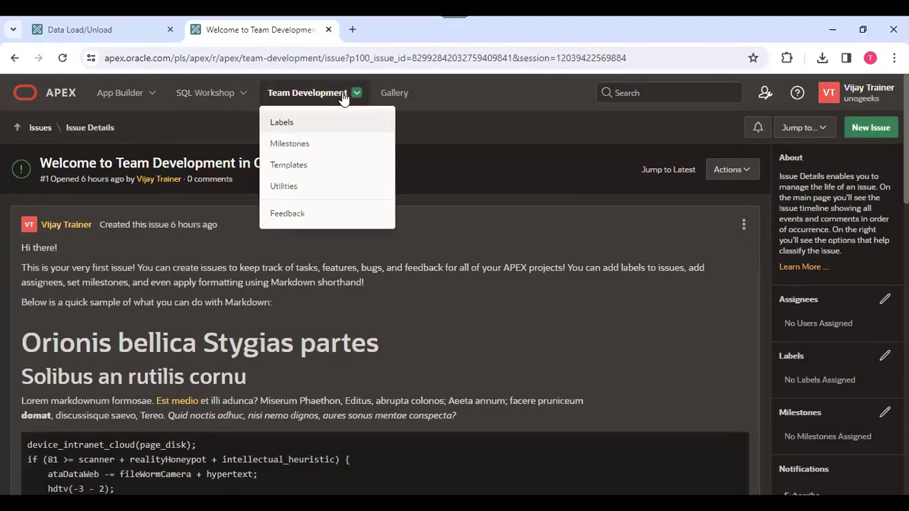
left_click(306, 148)
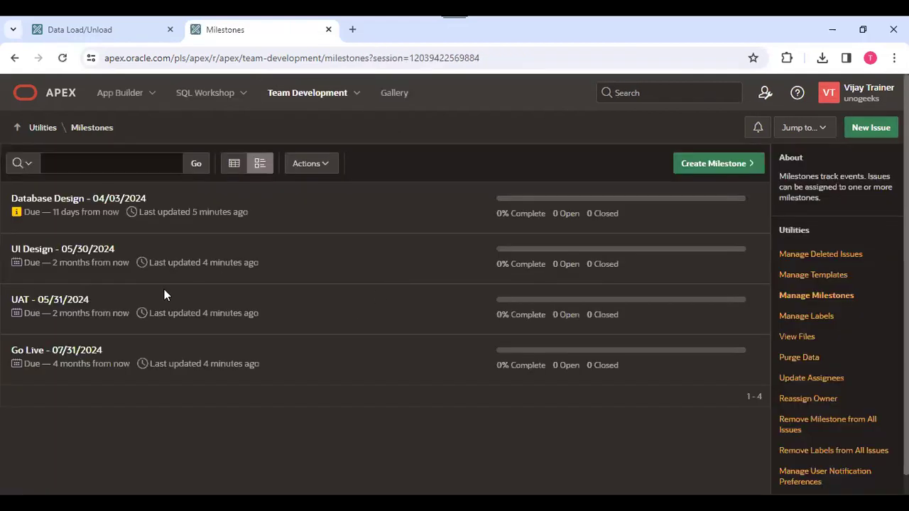
left_click(51, 201)
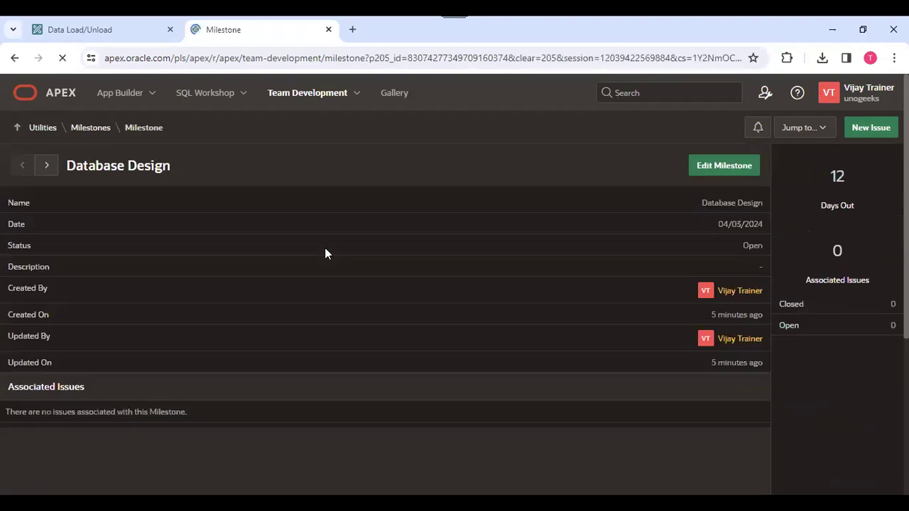
In a new Bug Template issue, enter 'Employee ID Column to be accept both number & alphabets' as expected behaviour.
left_click(879, 133)
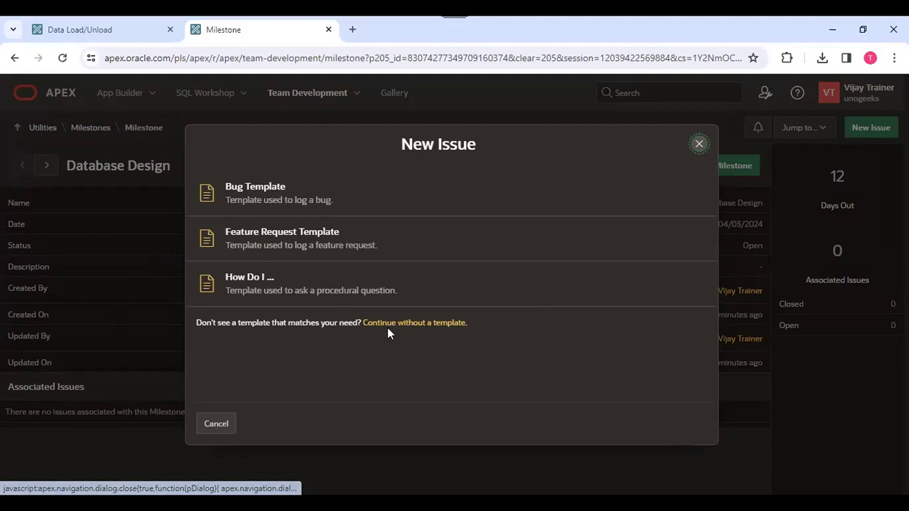
left_click(310, 206)
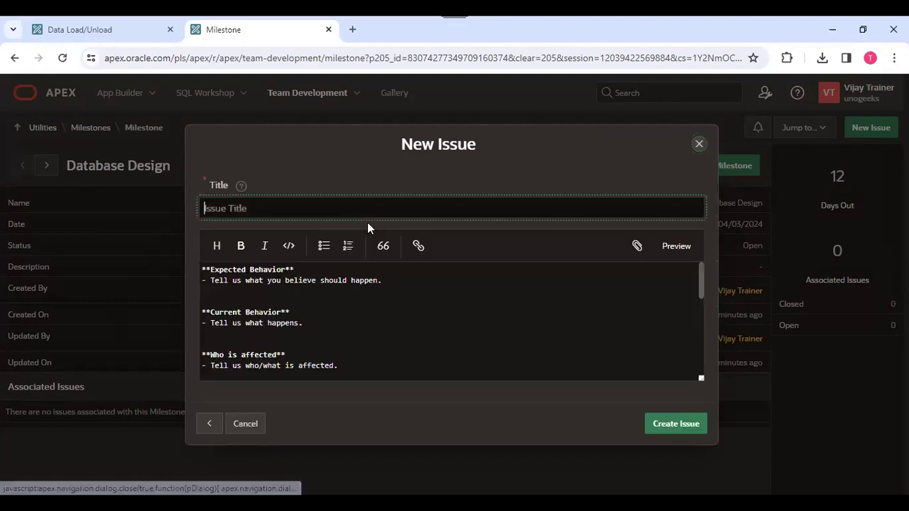
left_click(249, 294)
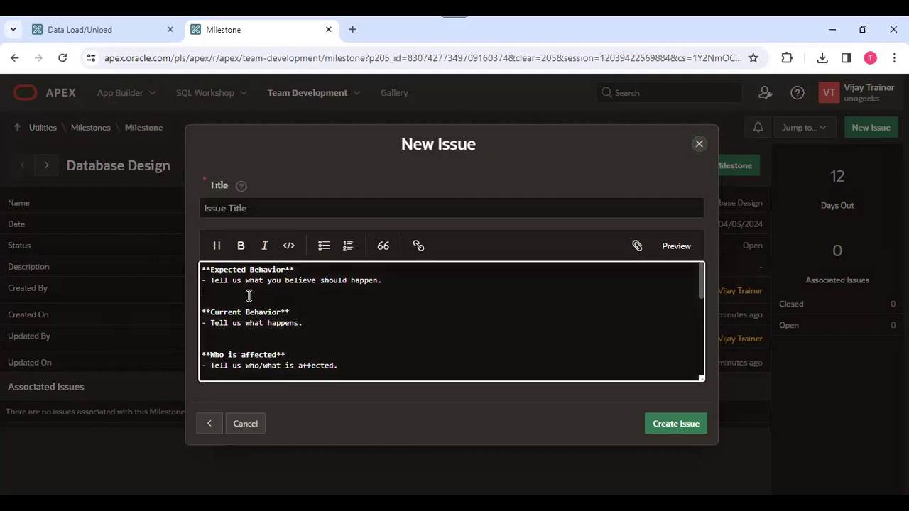
type("Employee ID Column to be i")
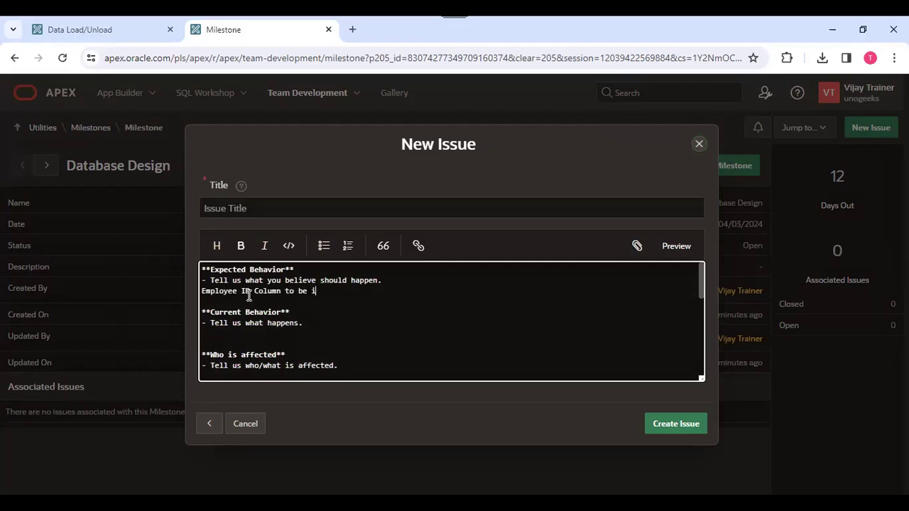
key("BackSpace")
key("BackSpace")
key("BackSpace")
type("be acce")
type("pt ")
type("str")
key("BackSpace")
key("BackSpace")
key("BackSpace")
type("both")
type(" number")
type(" & ")
type("cha")
key("BackSpace")
key("BackSpace")
key("BackSpace")
type("aplph")
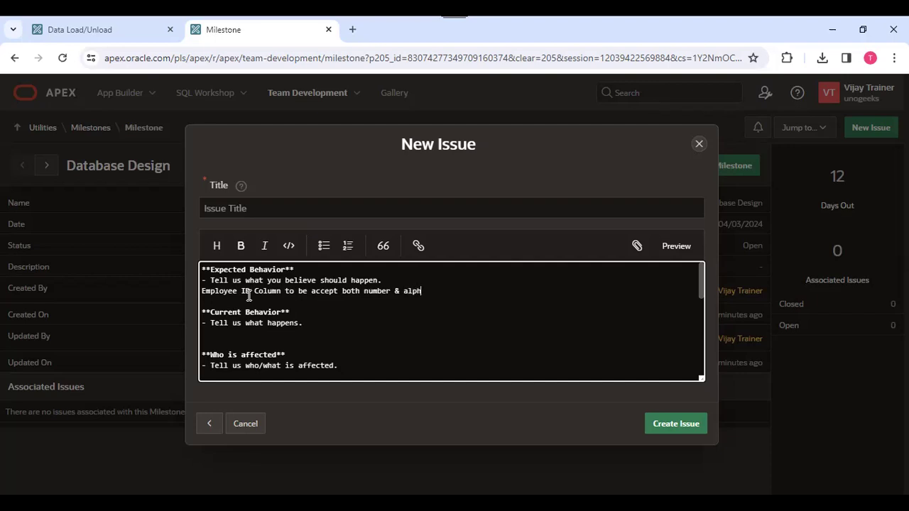
type("abets")
Fill in Current Behavior 'It is accepting only number', Who is affected 'All users', Possible Solution 'Data Type need to change'.
left_click(225, 342)
left_click(221, 333)
type("It is acceptin")
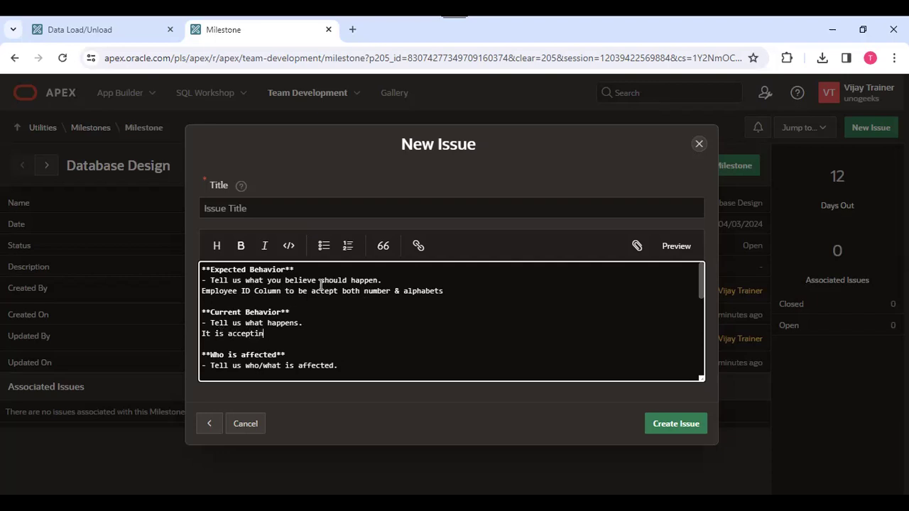
type("g only numbers")
left_click(344, 365)
scroll(483, 336, "down", 3)
scroll(402, 345, "up", 3)
left_click_drag(700, 293, 700, 307)
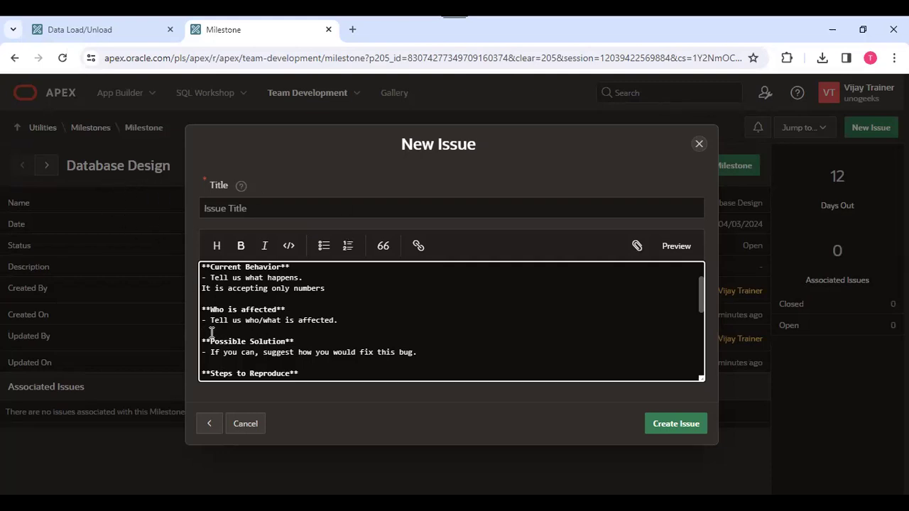
type("All users")
left_click(220, 364)
scroll(309, 319, "up", 2)
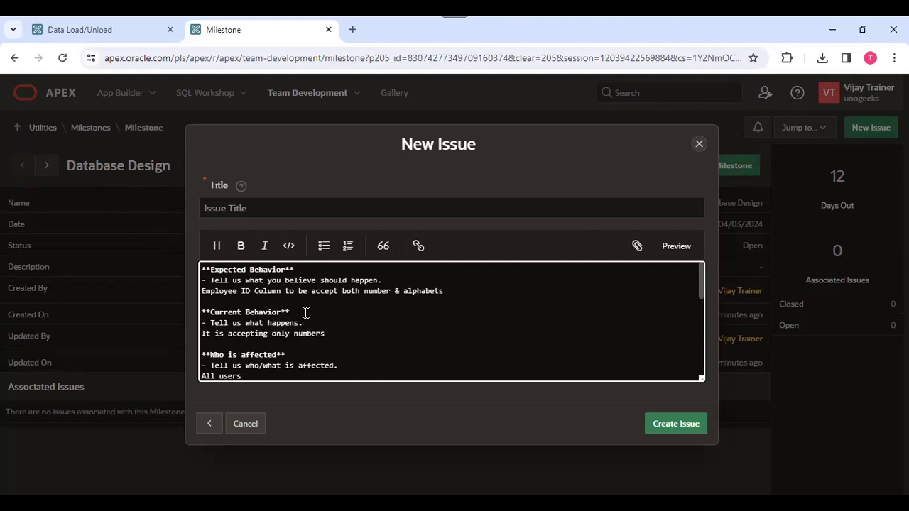
scroll(307, 313, "down", 2)
type("ata Ty")
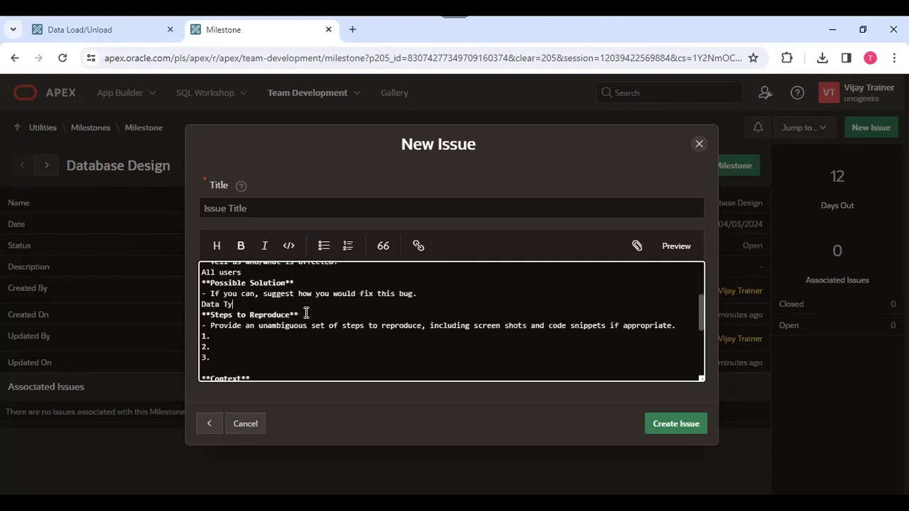
type("pe need to change")
Delete the Steps to Reproduce section and try creating the issue.
left_click_drag(216, 357, 186, 317)
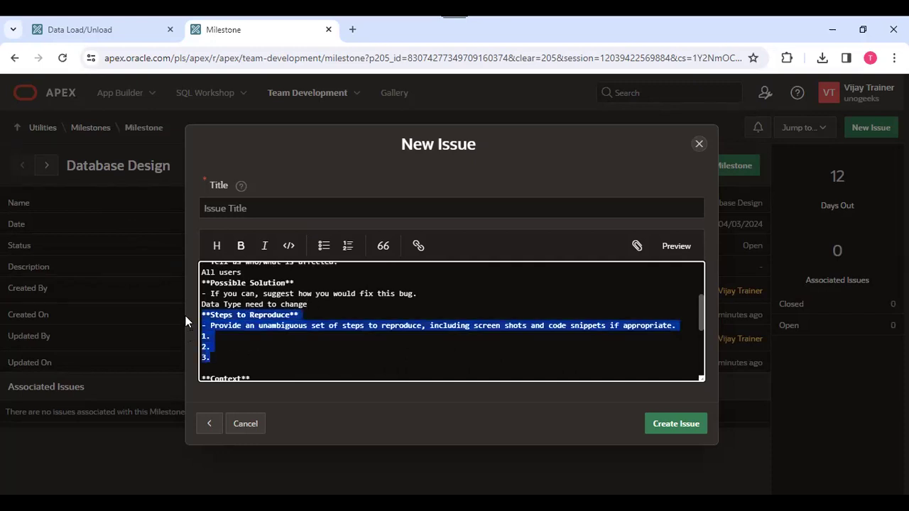
key("BackSpace")
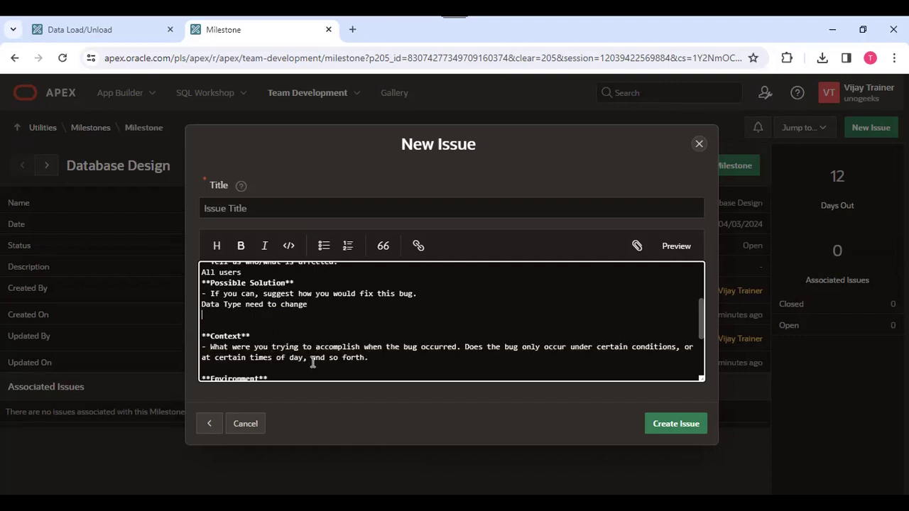
scroll(291, 331, "down", 2)
scroll(286, 338, "down", 1)
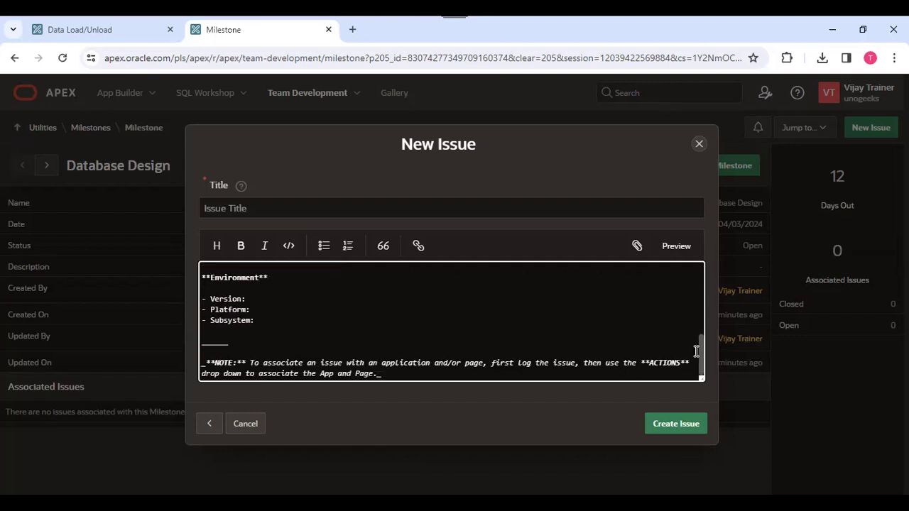
left_click(680, 424)
Enter the title 'Employee ID column data type issue' and create the issue.
left_click(268, 252)
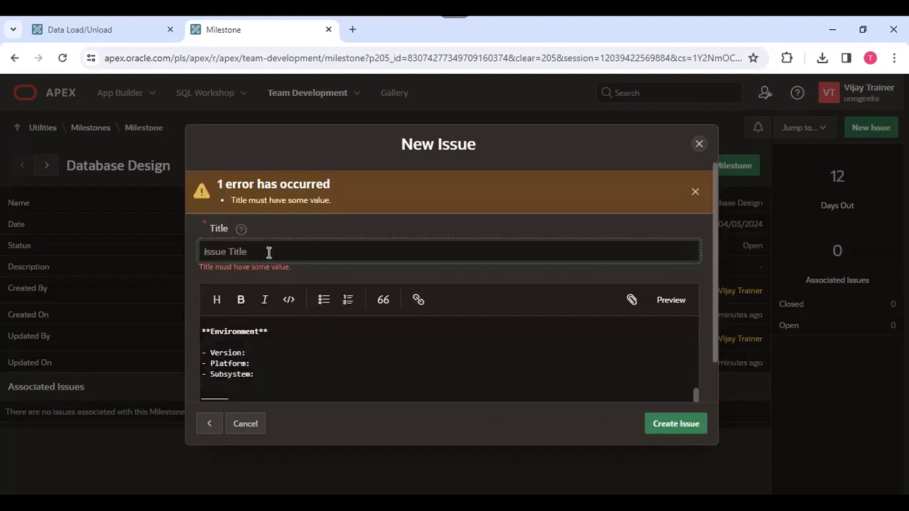
type("Employ")
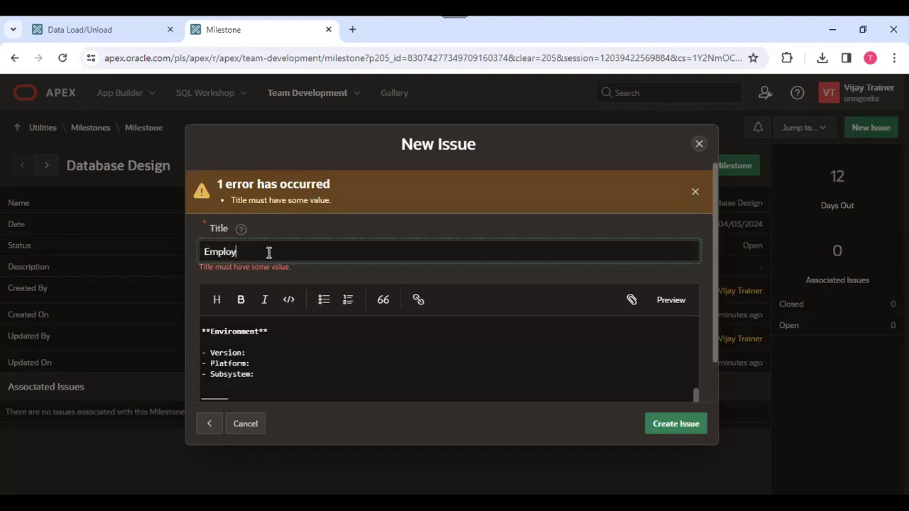
type("ee ID column data type issue")
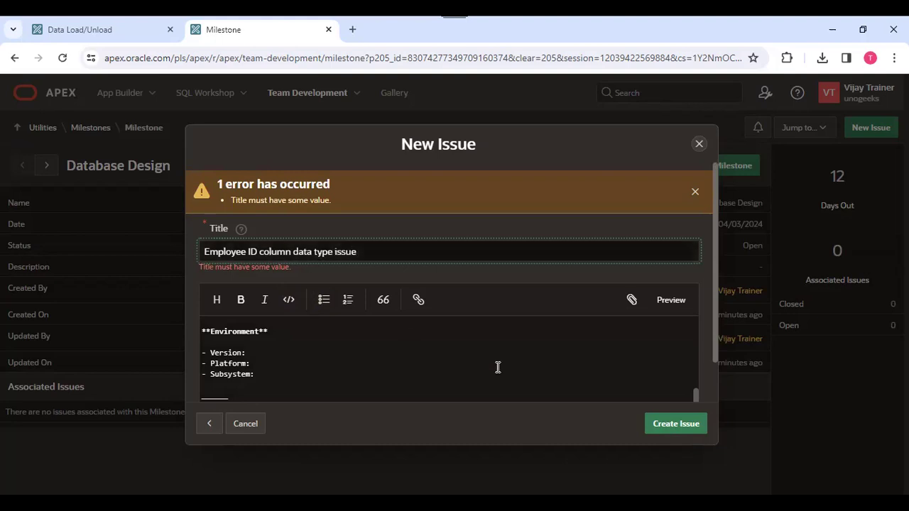
left_click(671, 425)
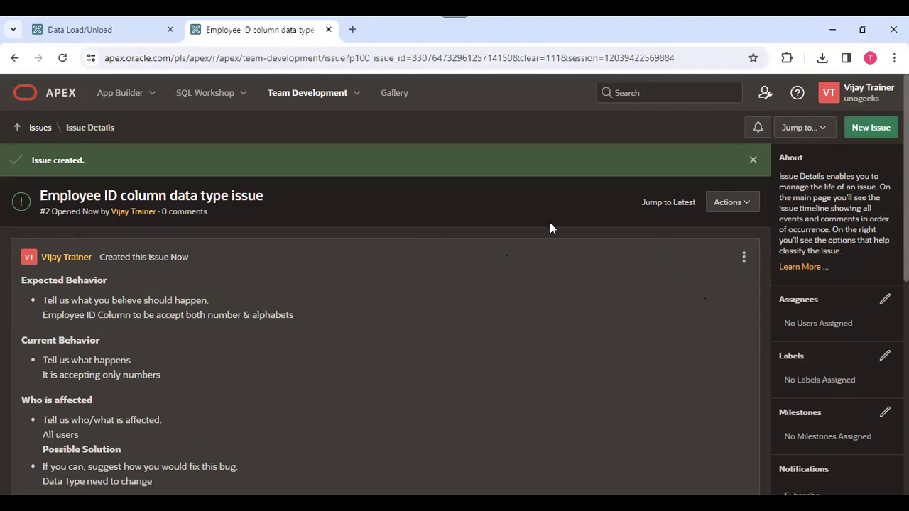
Close the Assignees list unchanged and go to Administration > Manage Users and Groups.
left_click(886, 299)
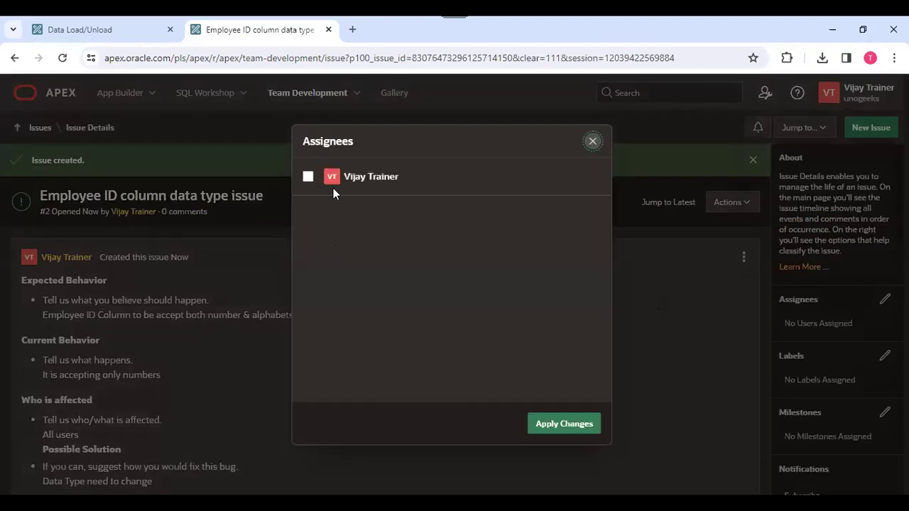
left_click(593, 141)
left_click(765, 93)
left_click(828, 173)
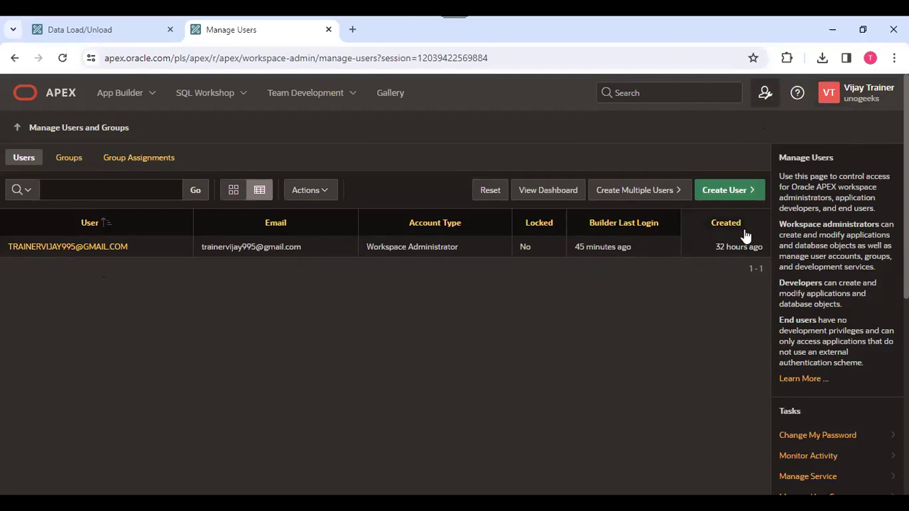
Start a new workspace user with the username DEV_ABC.
left_click(732, 192)
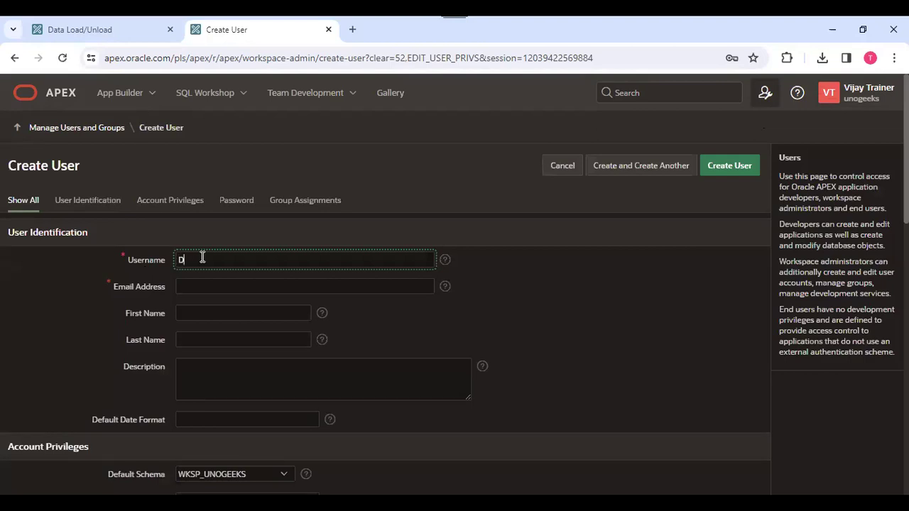
type("Developer")
type(" AB")
triple_click(221, 258)
key("BackSpace")
type("DEV_ABC")
Enter the new user's e-mail address and scroll through Account Privileges to the Password section.
left_click(208, 284)
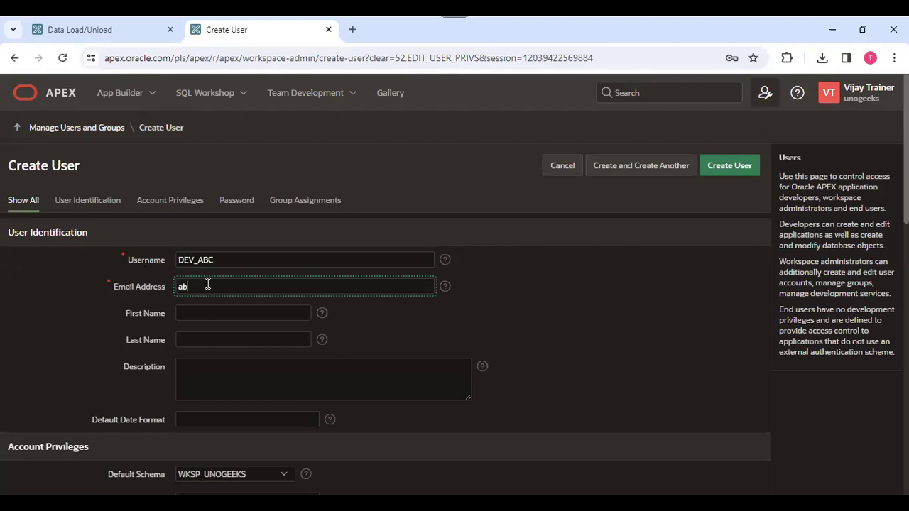
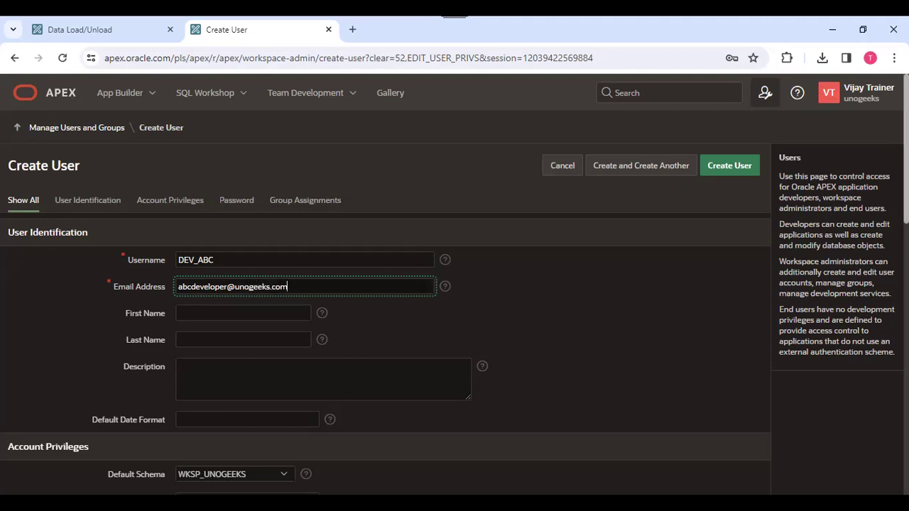
scroll(384, 284, "down", 2)
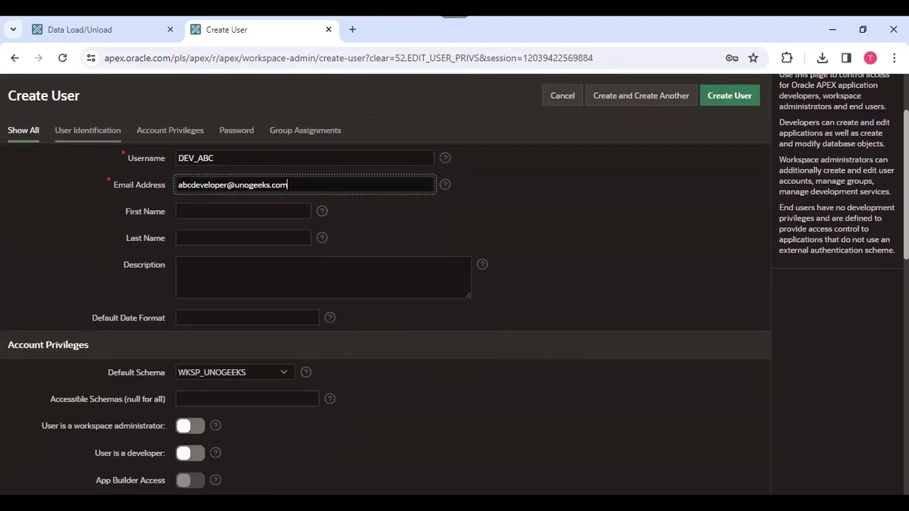
scroll(383, 285, "down", 1)
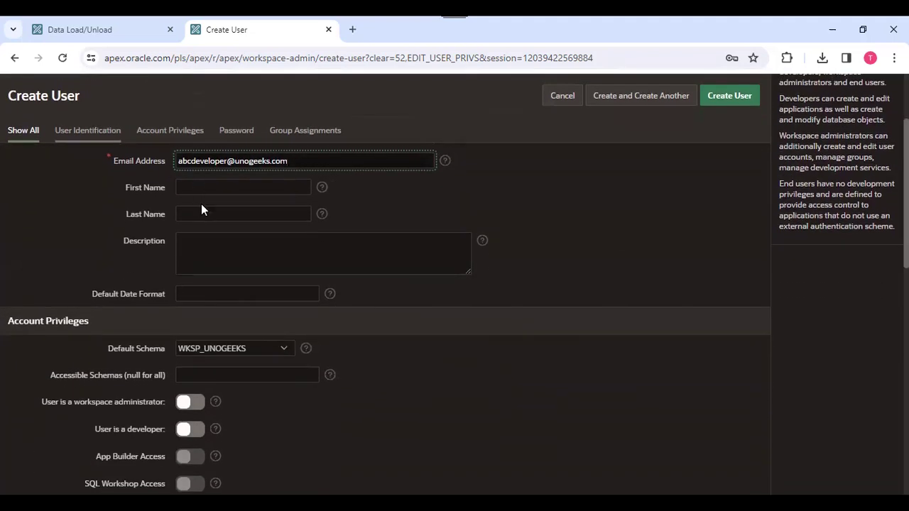
scroll(383, 284, "down", 3)
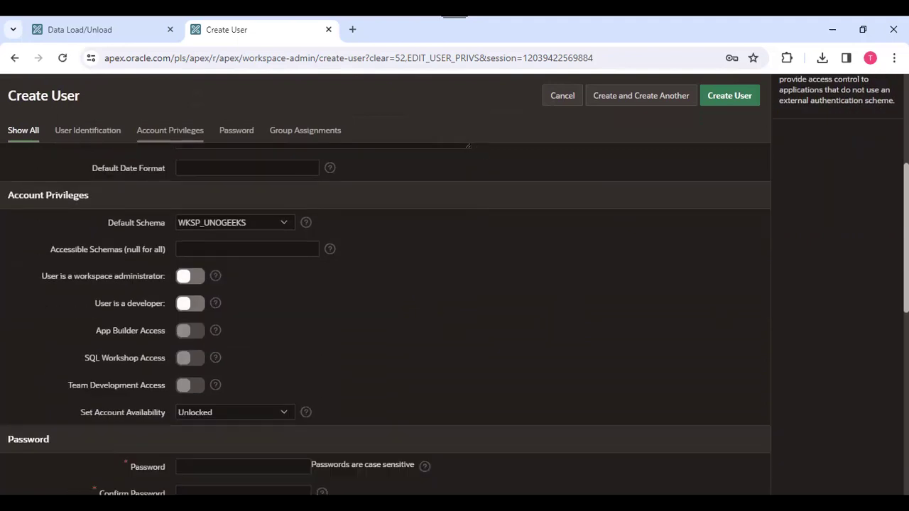
scroll(384, 284, "up", 2)
scroll(383, 285, "down", 2)
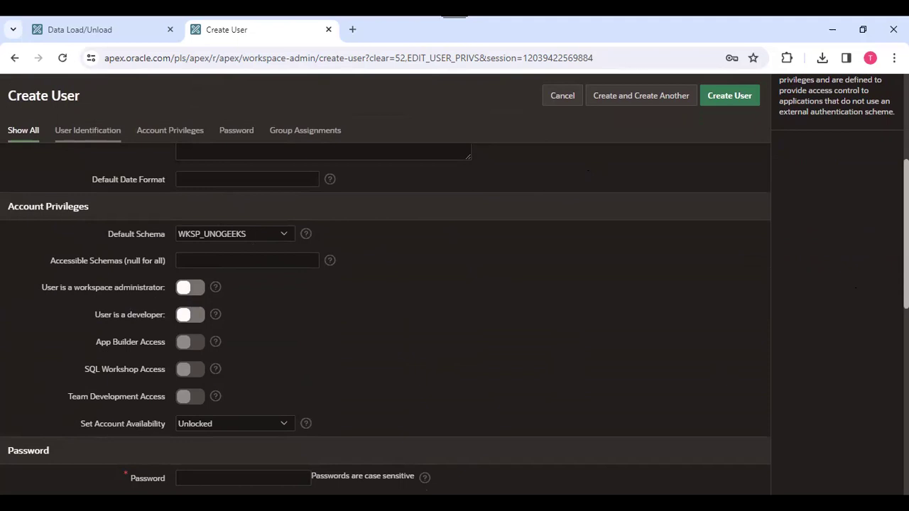
scroll(634, 383, "down", 1)
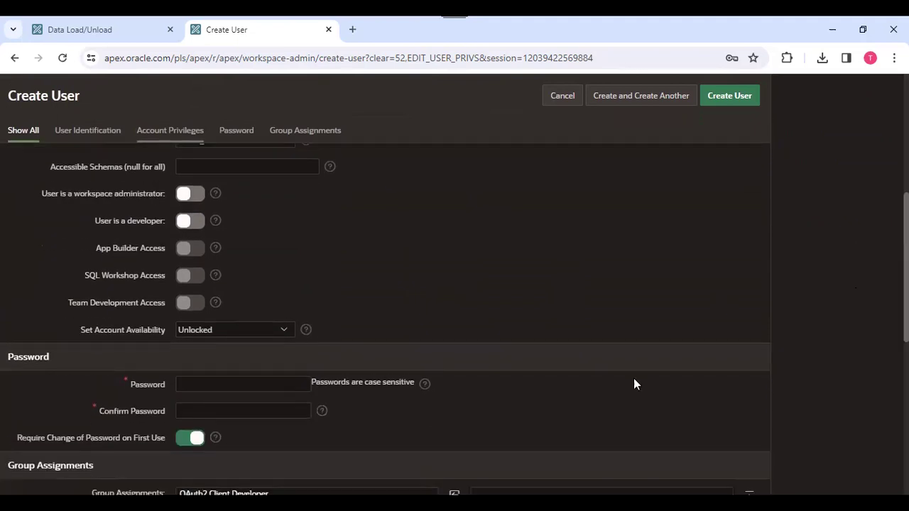
Enter the new user's password and confirm it.
left_click(277, 385)
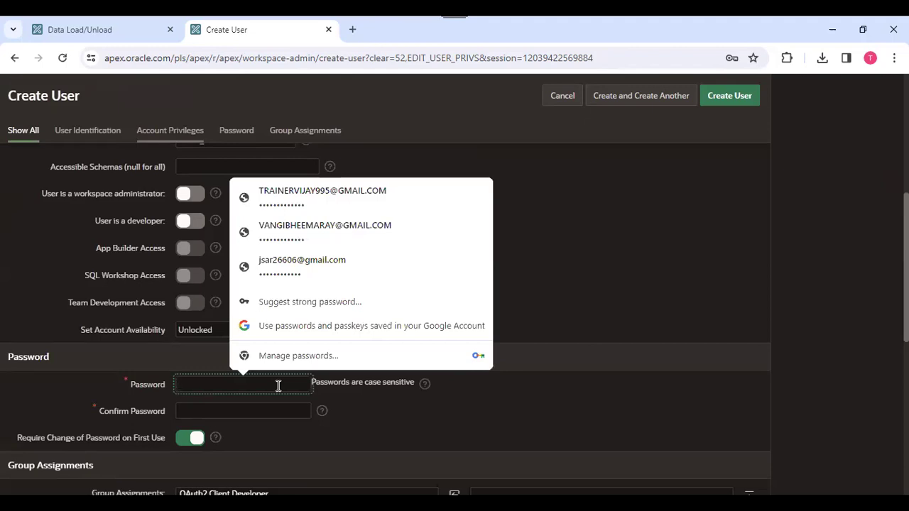
type("•••••")
left_click(285, 413)
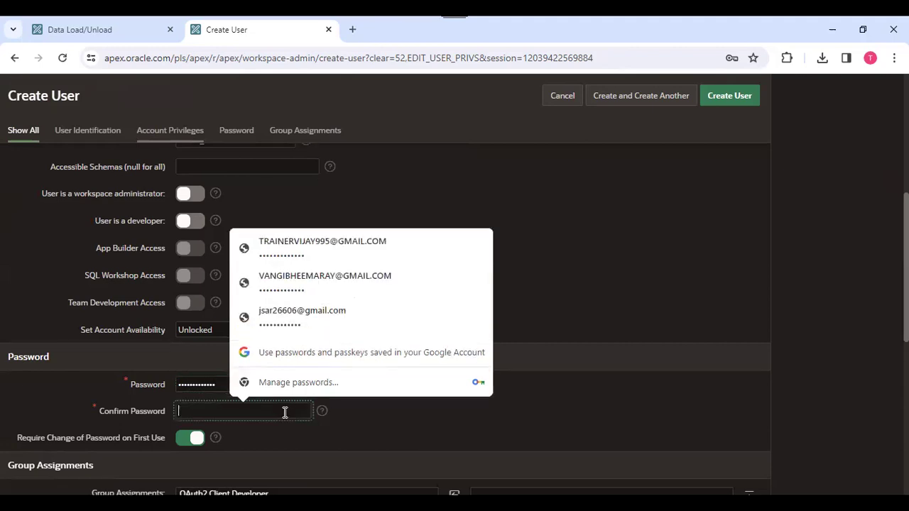
type("••")
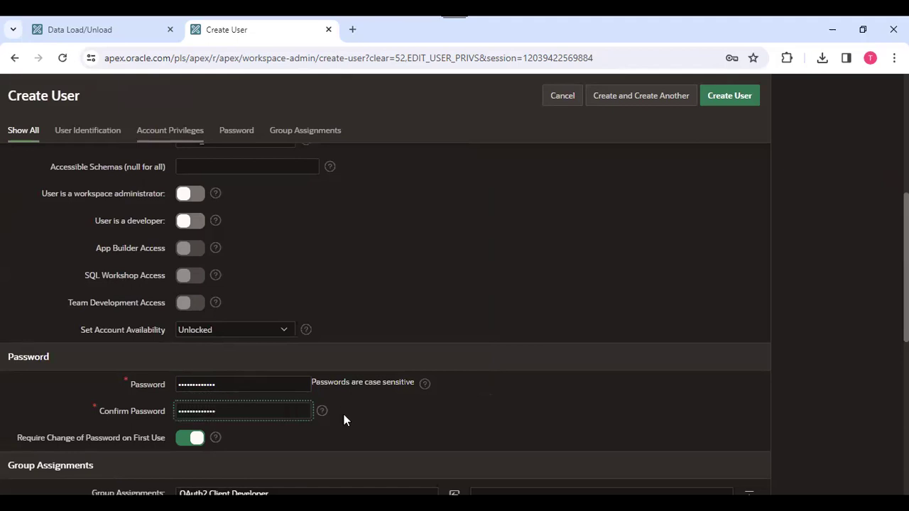
Turn off Require Change of Password on First Use, create the user, and dismiss the save-password popup.
left_click_drag(907, 285, 907, 287)
scroll(366, 279, "down", 2)
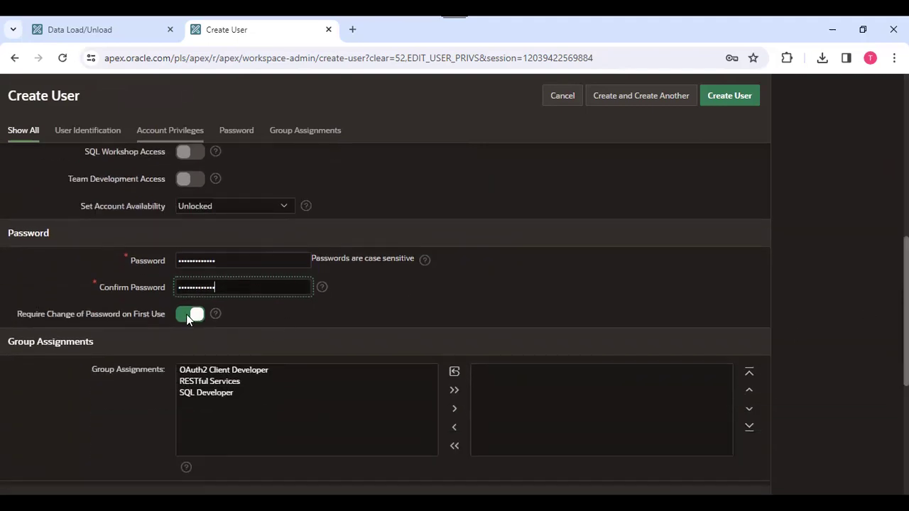
scroll(500, 248, "up", 10)
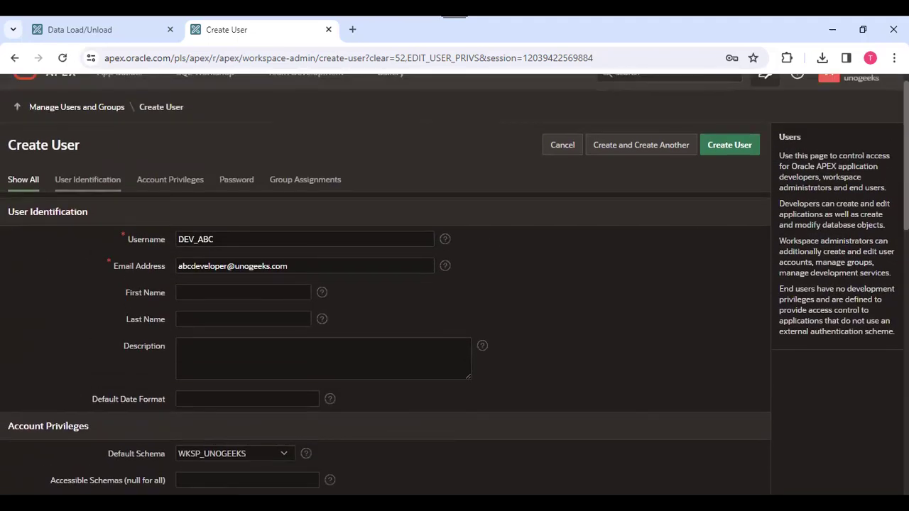
scroll(906, 142, "down", 1)
scroll(315, 395, "down", 6)
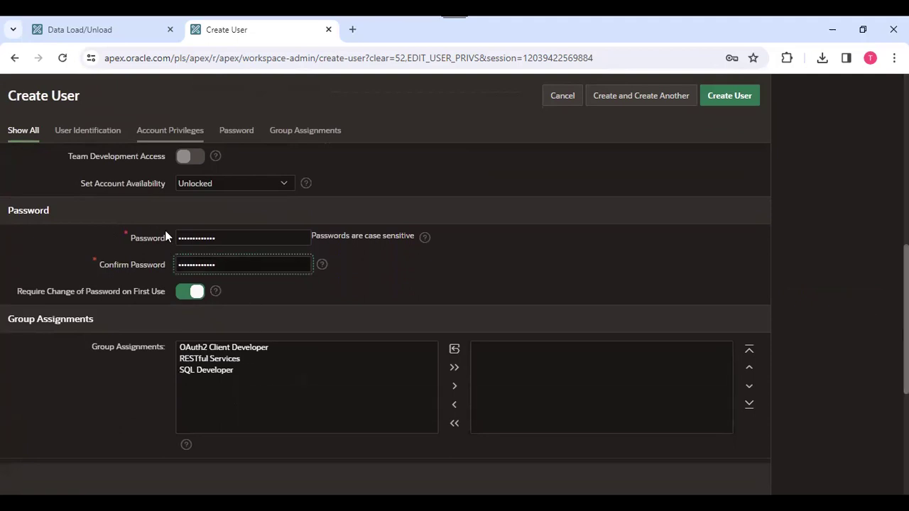
left_click(187, 294)
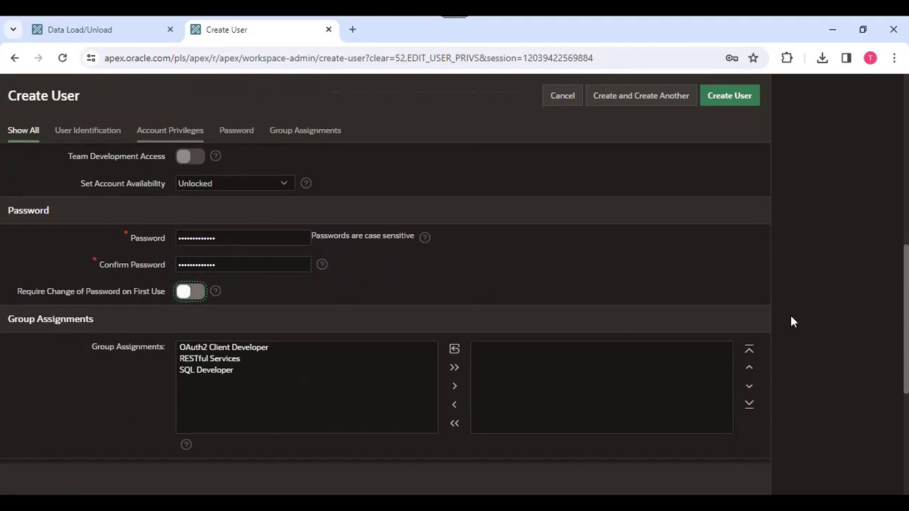
scroll(905, 320, "up", 1)
scroll(906, 319, "up", 3)
left_click(741, 111)
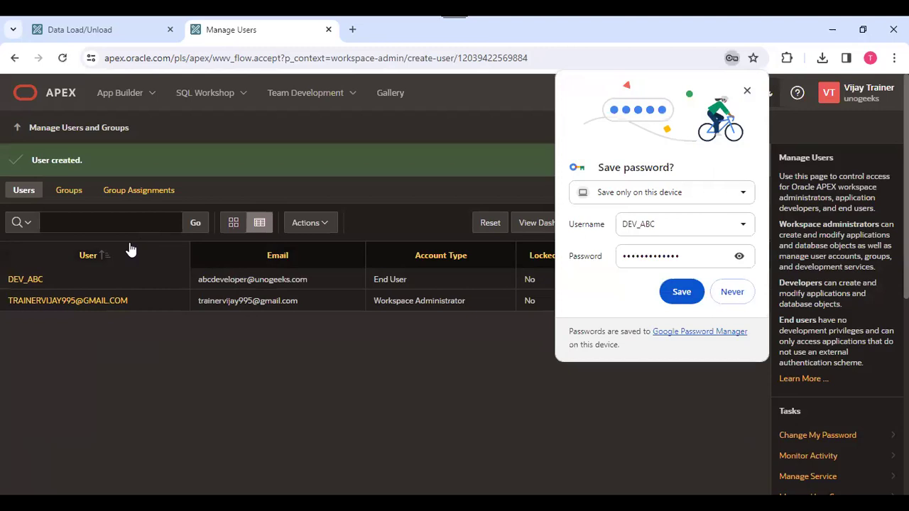
left_click(776, 133)
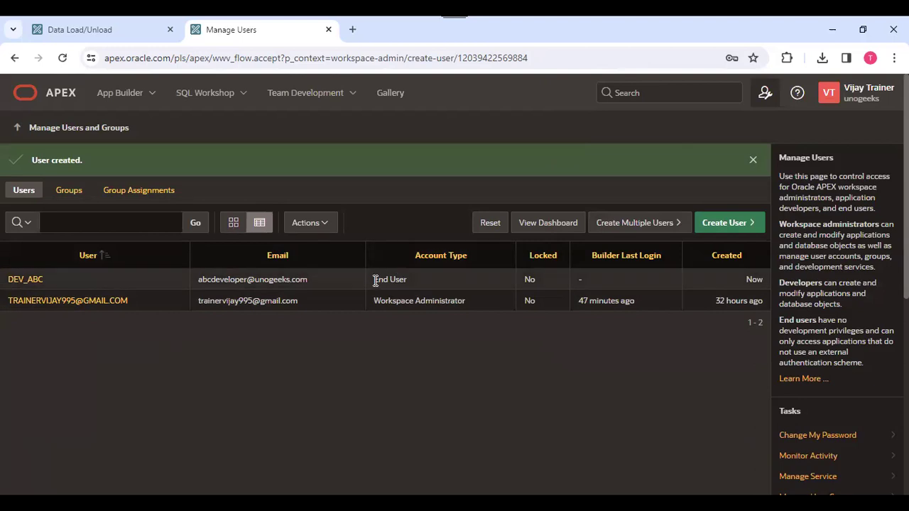
Set DEV_ABC as a developer, review its group assignments, and apply the changes.
left_click(17, 280)
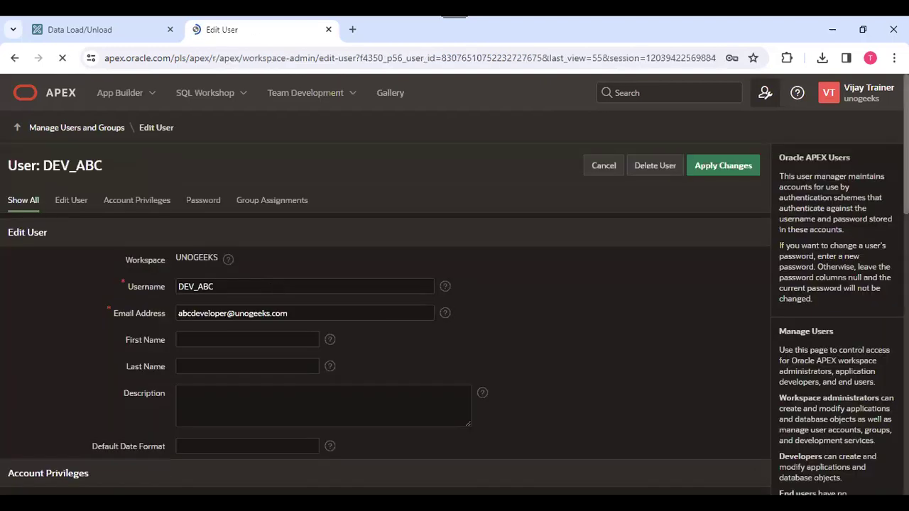
scroll(643, 308, "down", 4)
left_click(145, 298)
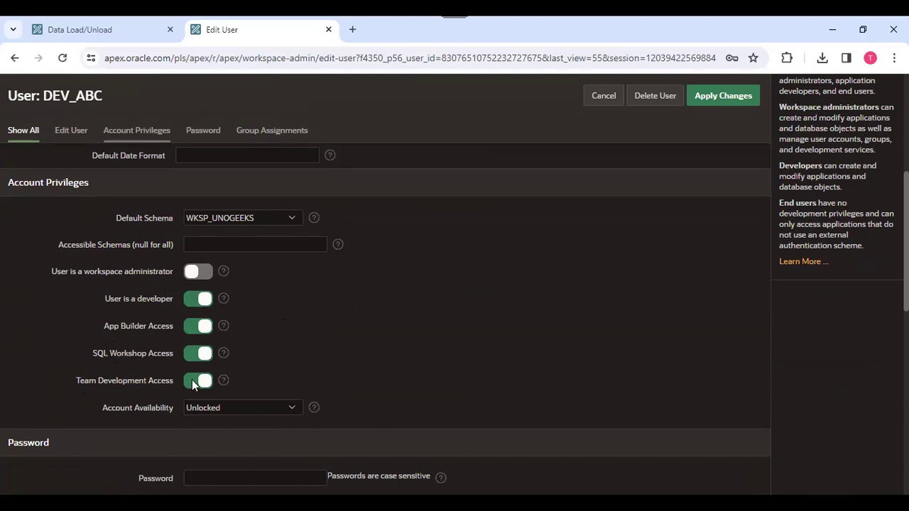
scroll(348, 214, "up", 5)
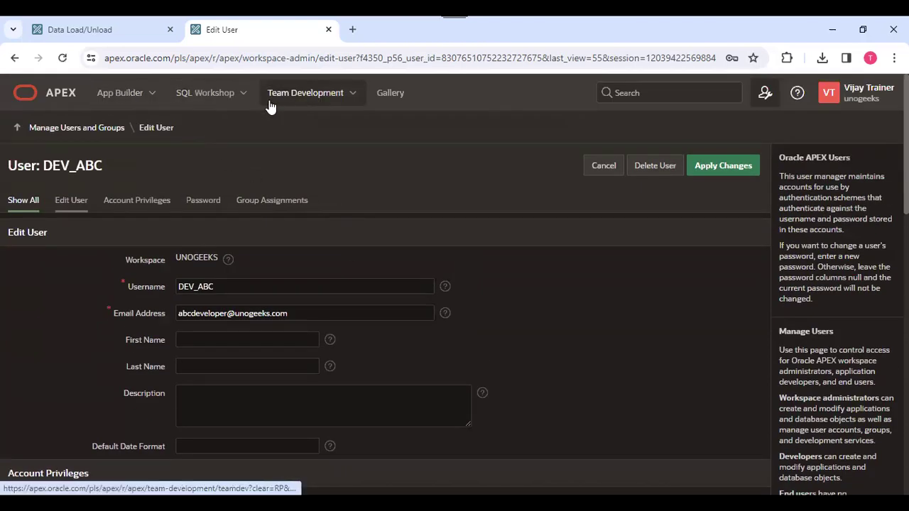
left_click(238, 199)
scroll(256, 256, "up", 10)
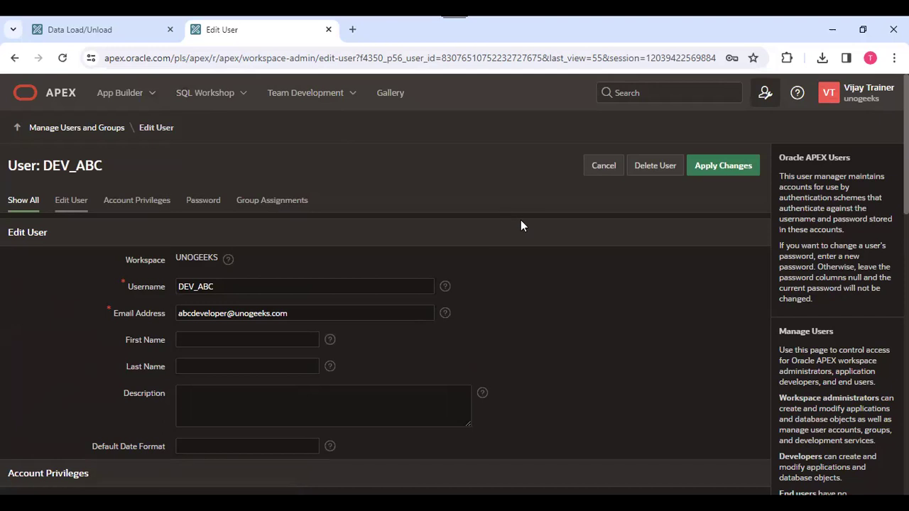
scroll(520, 226, "down", 10)
scroll(521, 226, "up", 10)
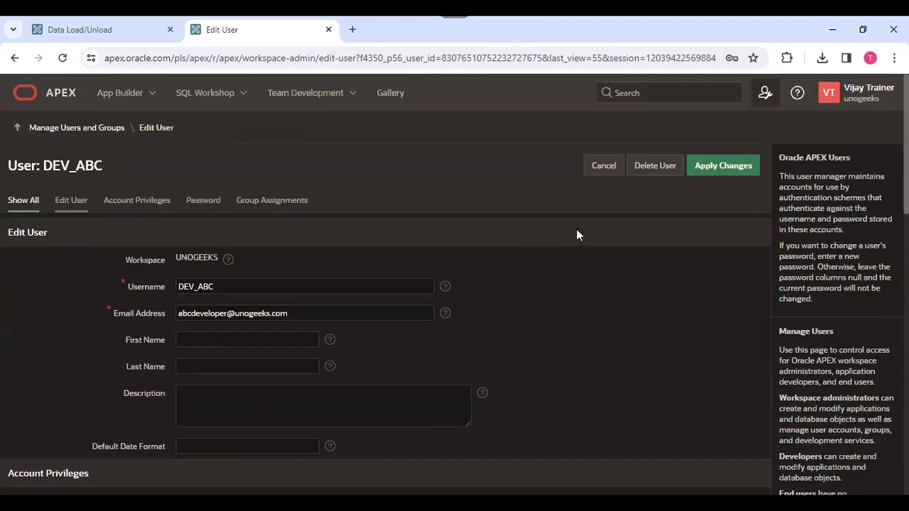
left_click(726, 174)
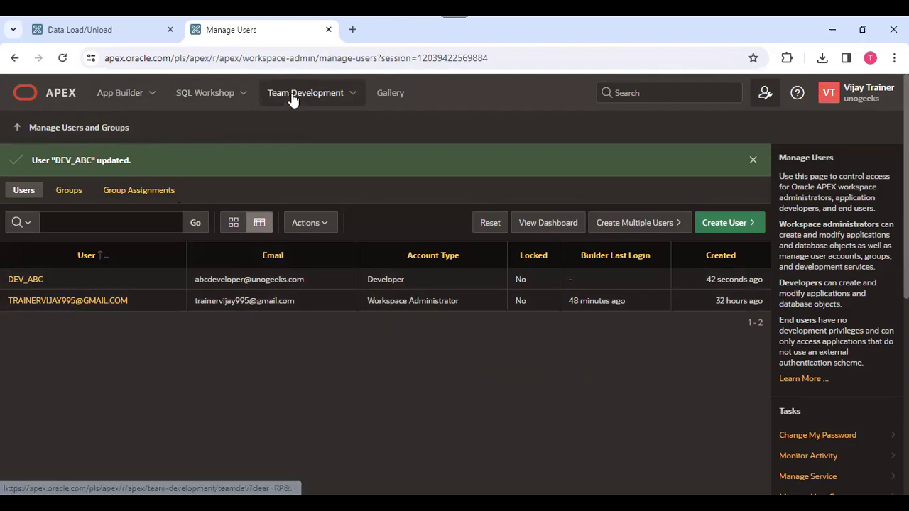
Open the Database Design milestone from Team Development Milestones, then cancel a New Issue.
left_click(354, 94)
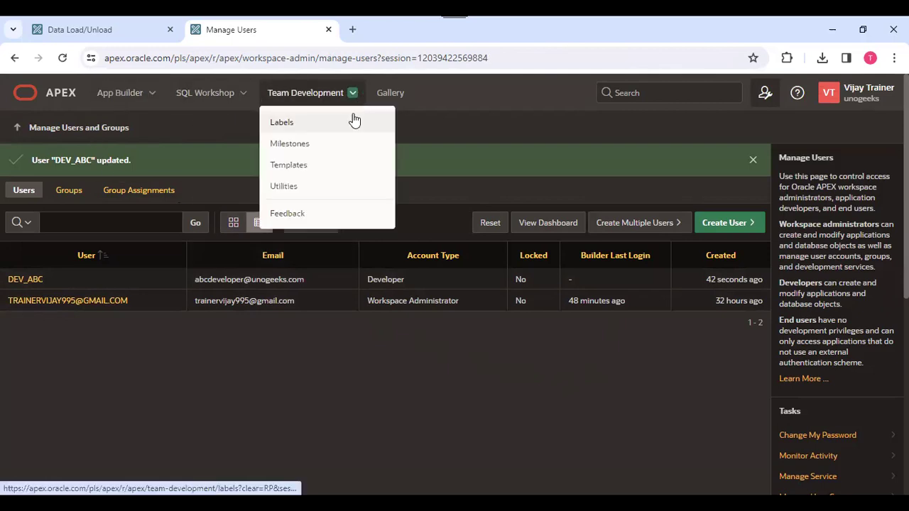
left_click(300, 147)
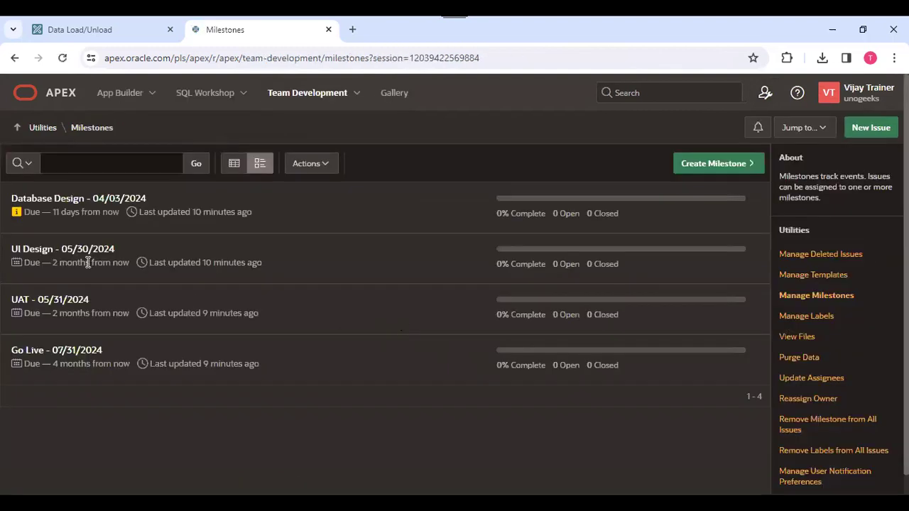
left_click(64, 202)
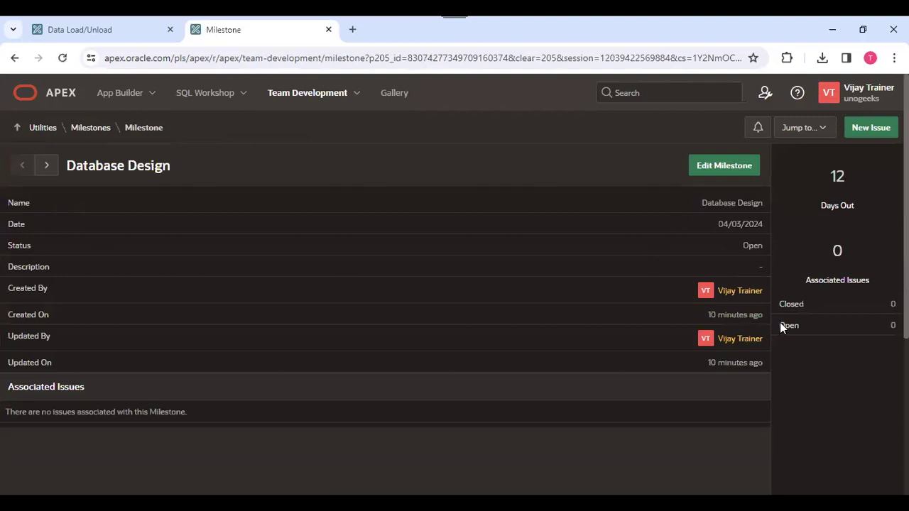
scroll(863, 293, "down", 2)
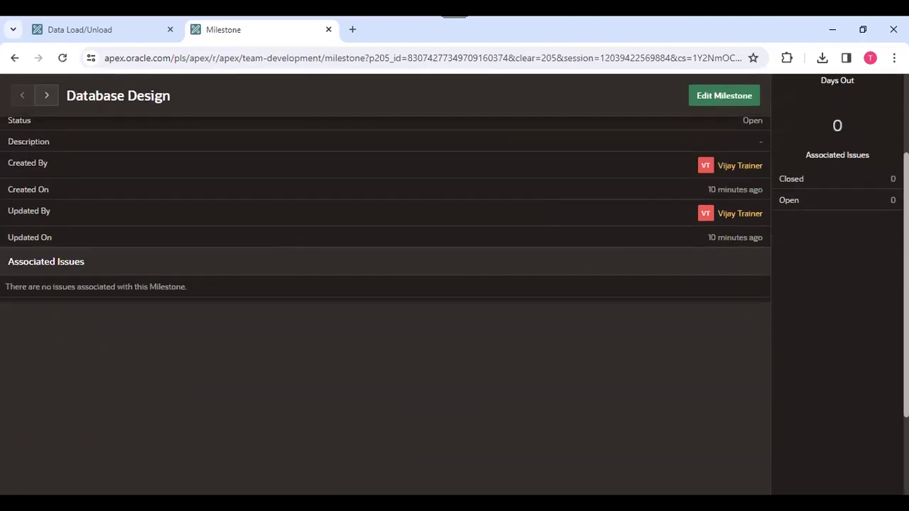
scroll(812, 283, "up", 2)
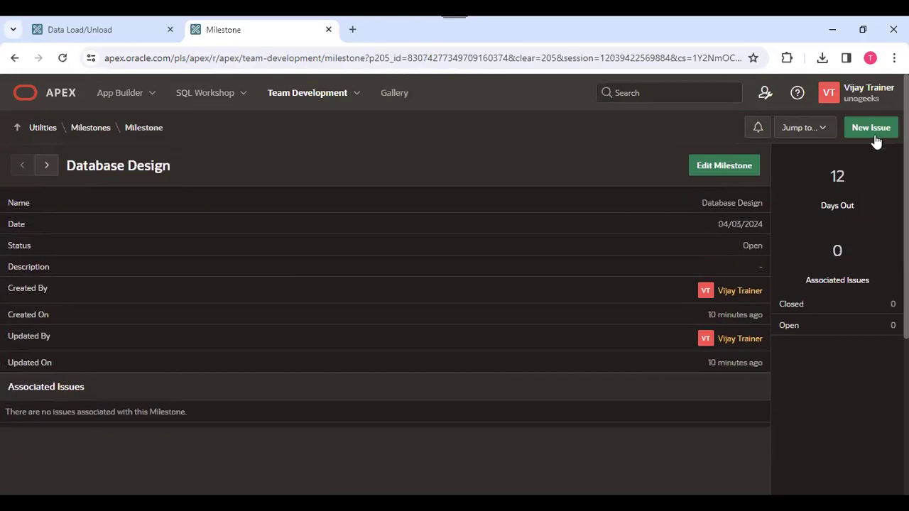
left_click(877, 130)
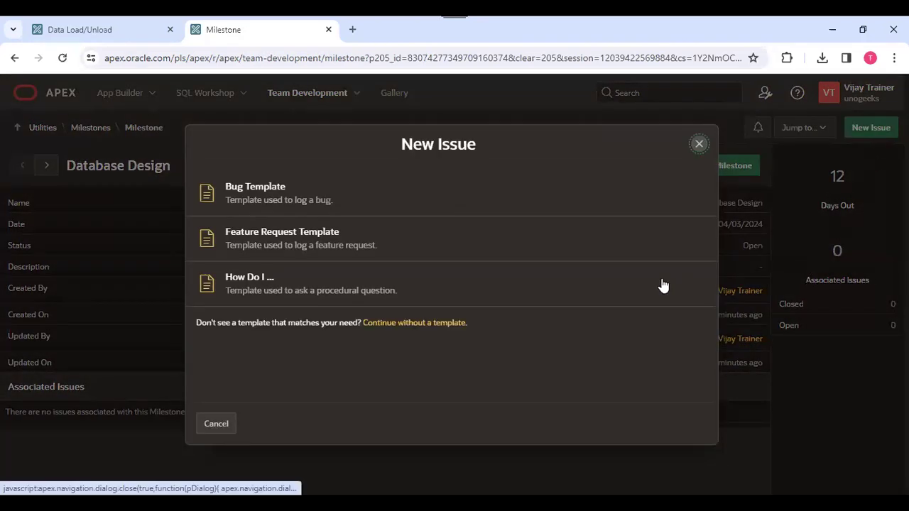
left_click(699, 145)
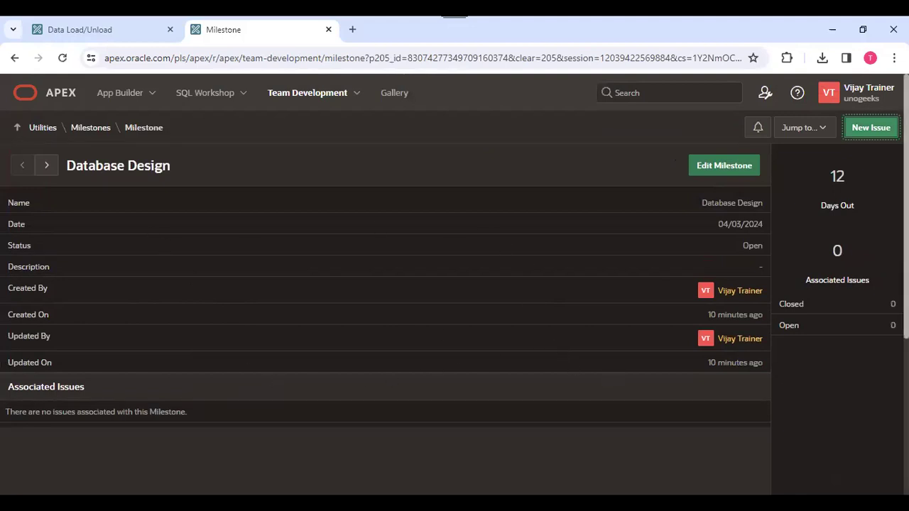
scroll(383, 284, "down", 3)
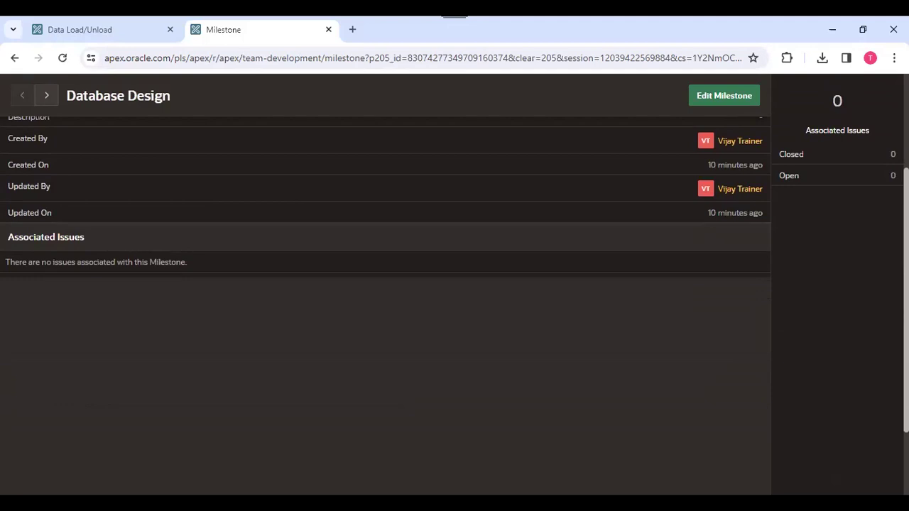
scroll(672, 258, "up", 3)
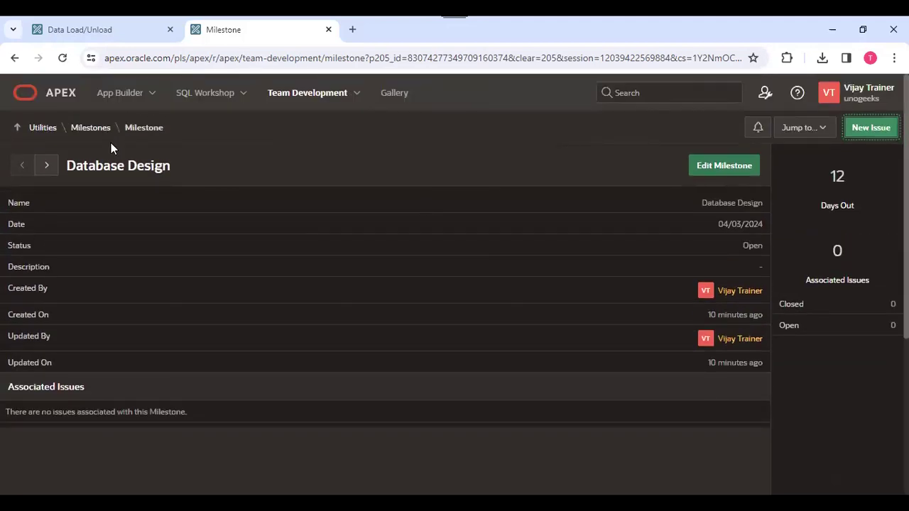
Browse to the UI Design milestone and back, then edit Database Design.
left_click(46, 170)
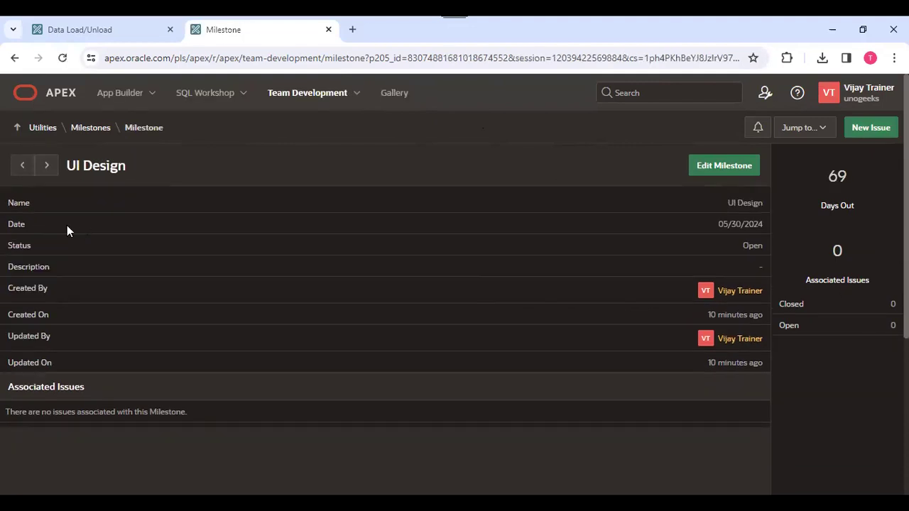
left_click(22, 169)
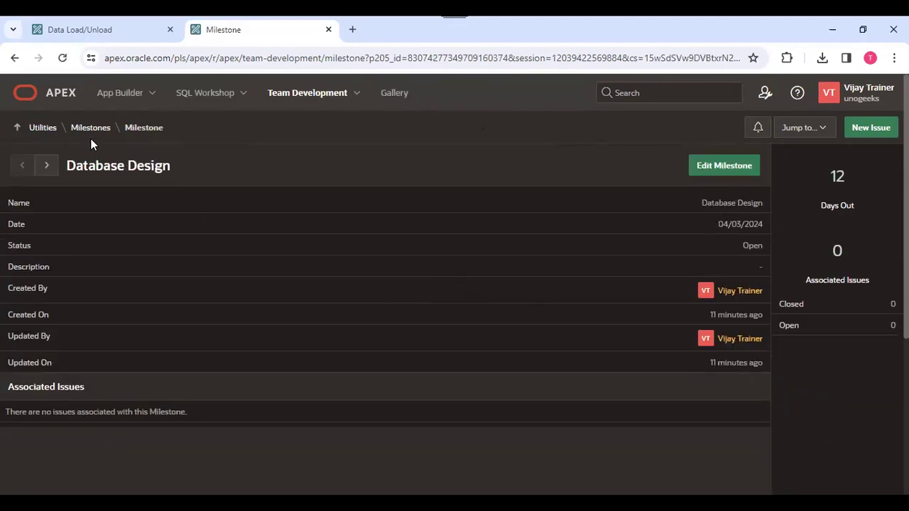
left_click(720, 169)
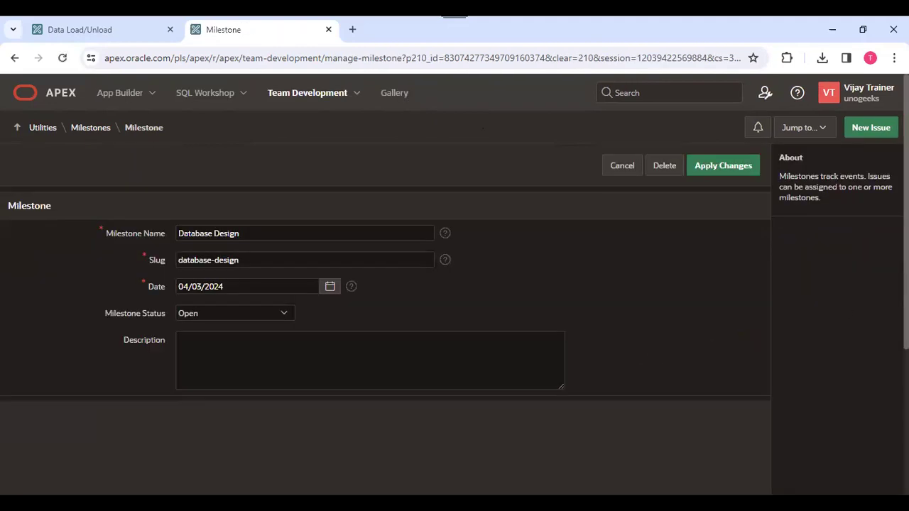
scroll(638, 356, "down", 2)
scroll(808, 135, "down", 1)
Jump to Issues and open 'Employee ID column data type issue' details.
scroll(808, 135, "up", 3)
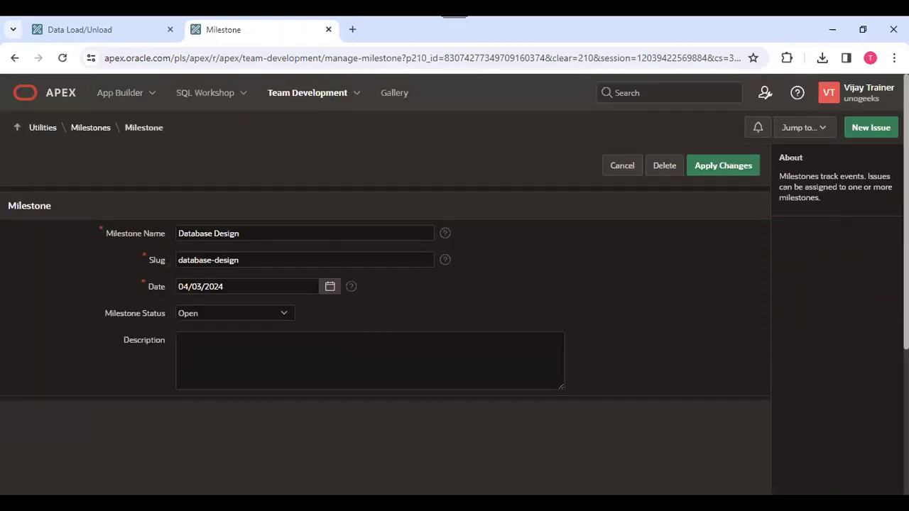
left_click(804, 128)
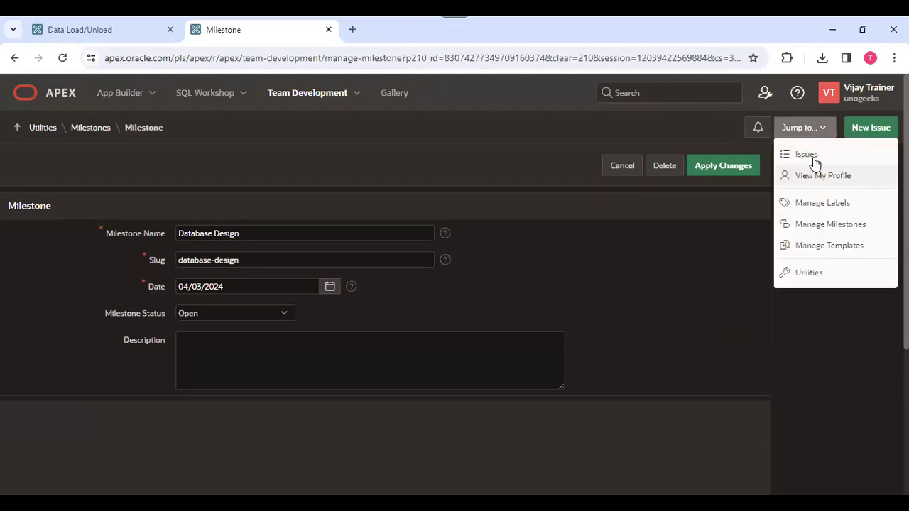
left_click(812, 158)
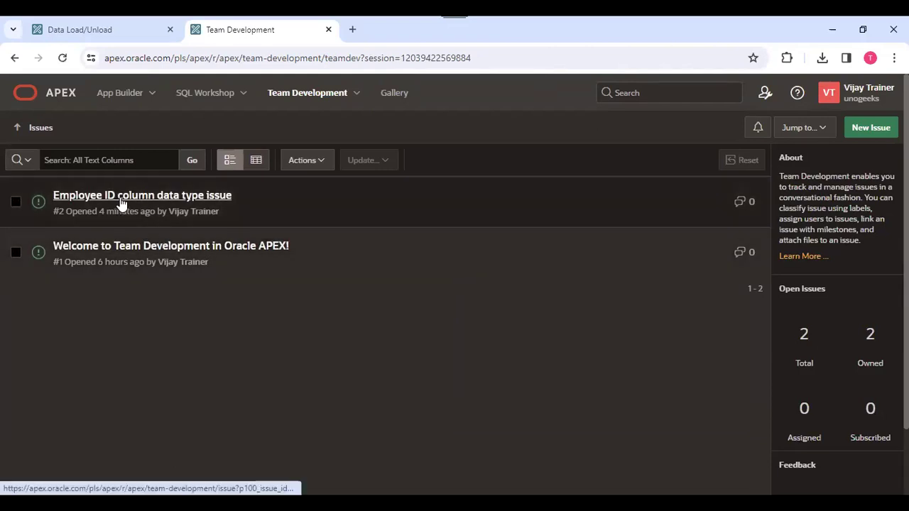
left_click(121, 203)
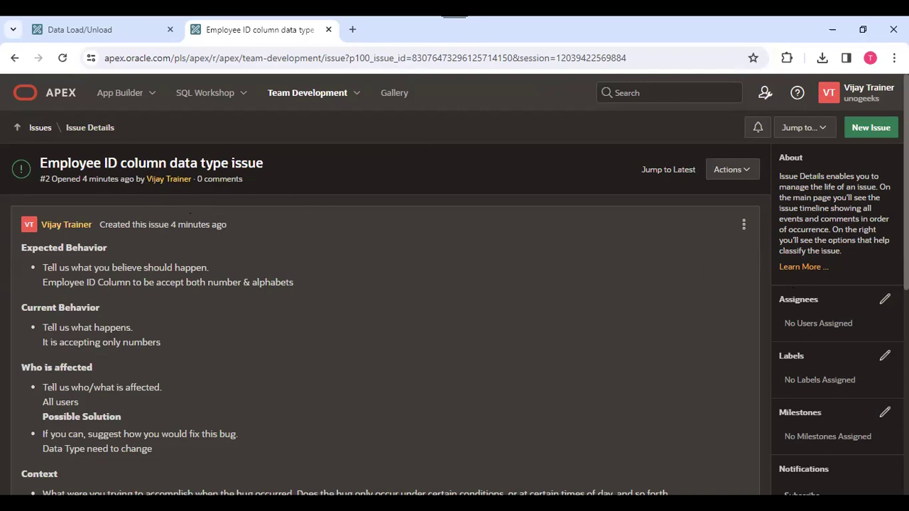
Assign issue #2 to the new developer user and close the Labels list without adding any.
left_click(885, 299)
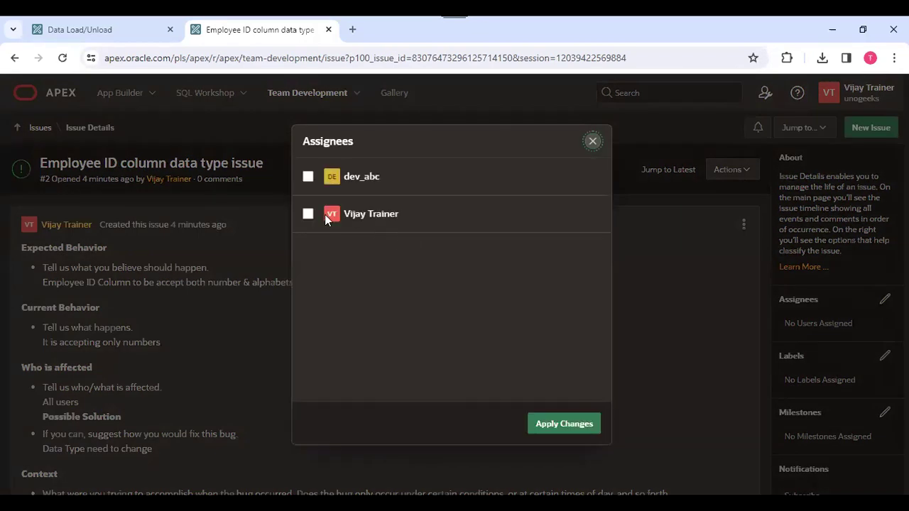
left_click(308, 178)
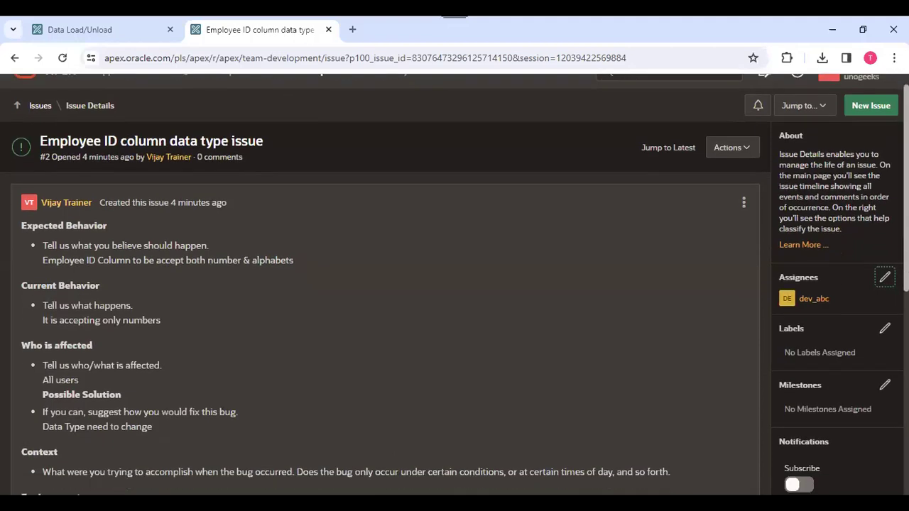
scroll(803, 272, "down", 2)
left_click(885, 243)
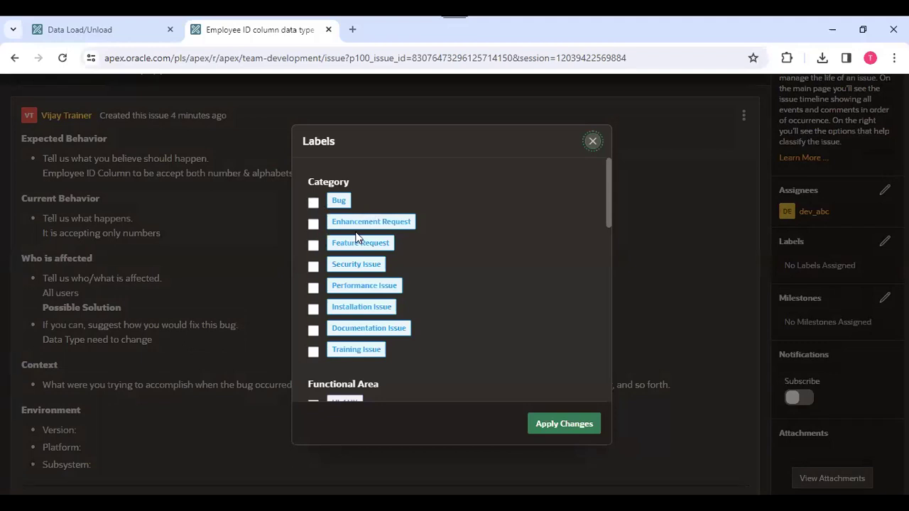
scroll(428, 328, "down", 3)
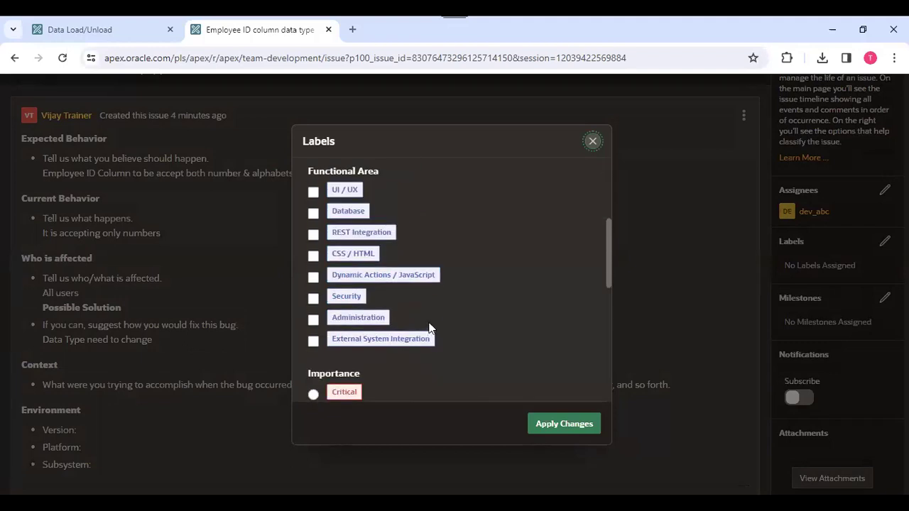
left_click_drag(607, 253, 618, 184)
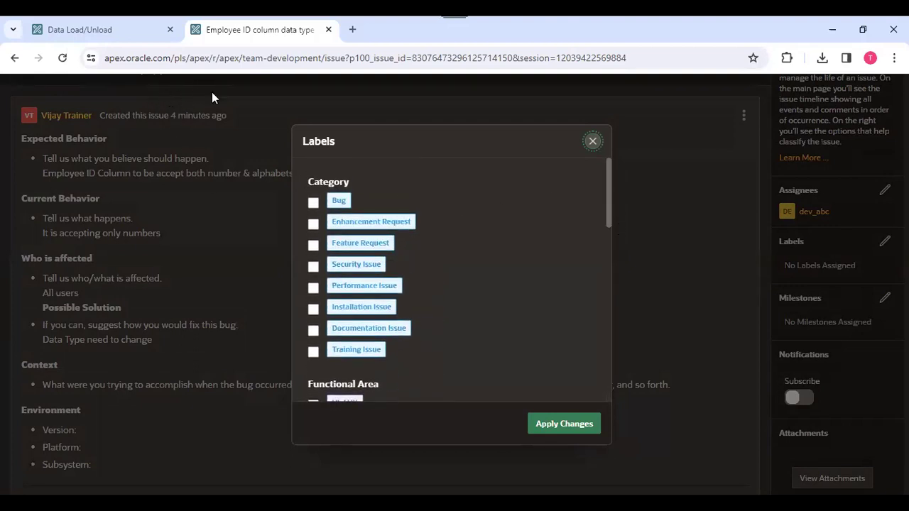
left_click(592, 141)
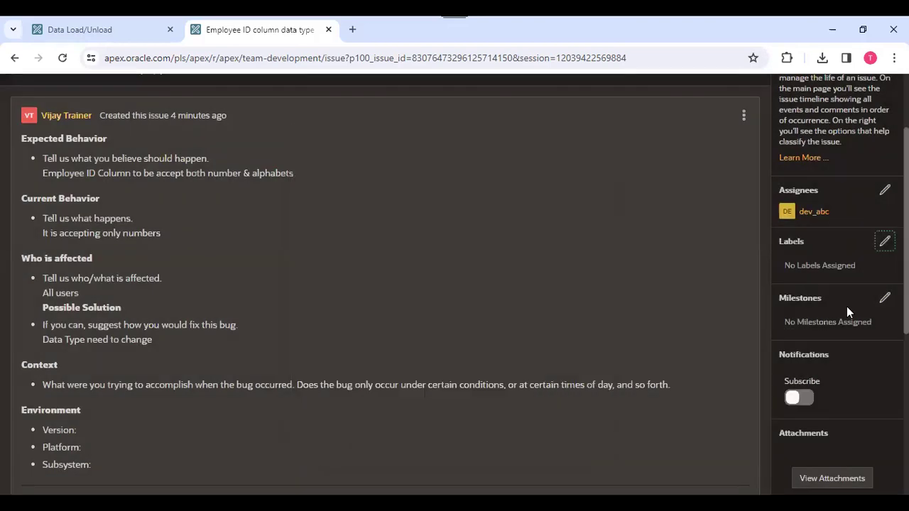
Add the Database Design milestone to the issue.
left_click(885, 299)
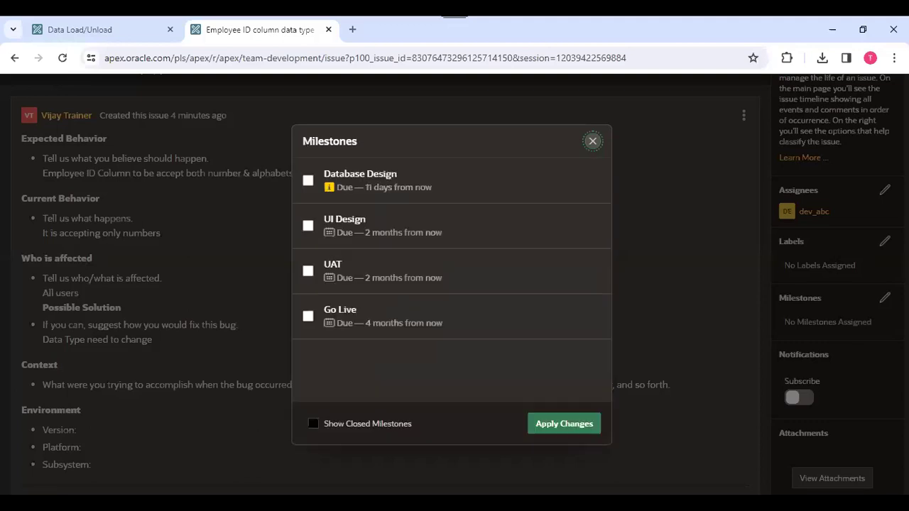
left_click(308, 181)
left_click(592, 433)
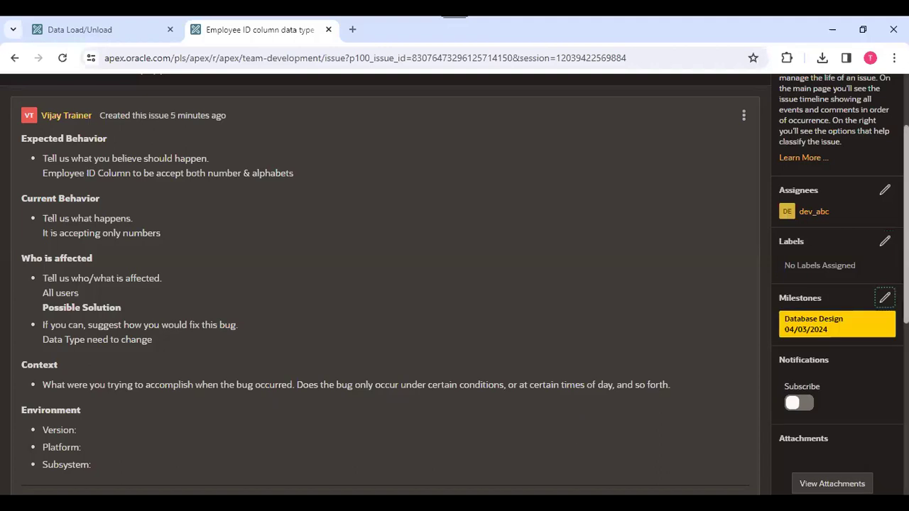
scroll(775, 409, "down", 1)
Add the UI Design milestone as a second milestone and review the issue.
left_click(885, 218)
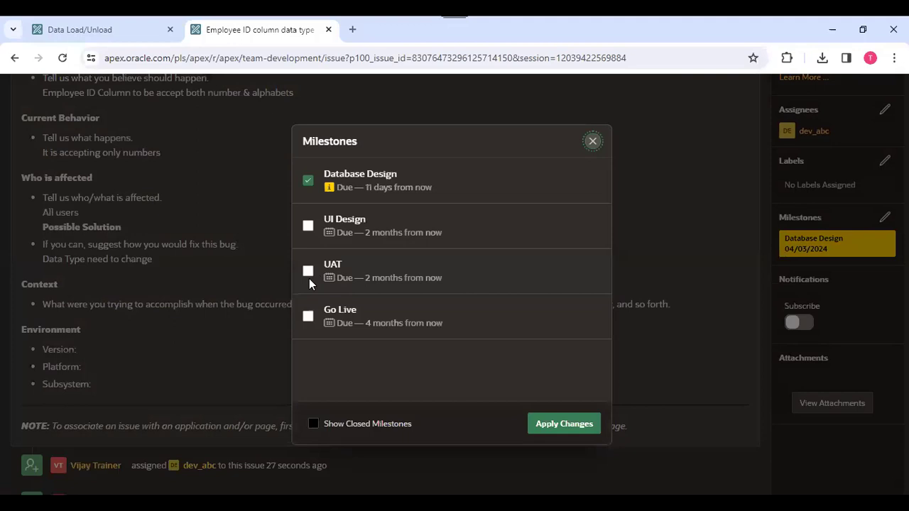
left_click(308, 226)
left_click(569, 425)
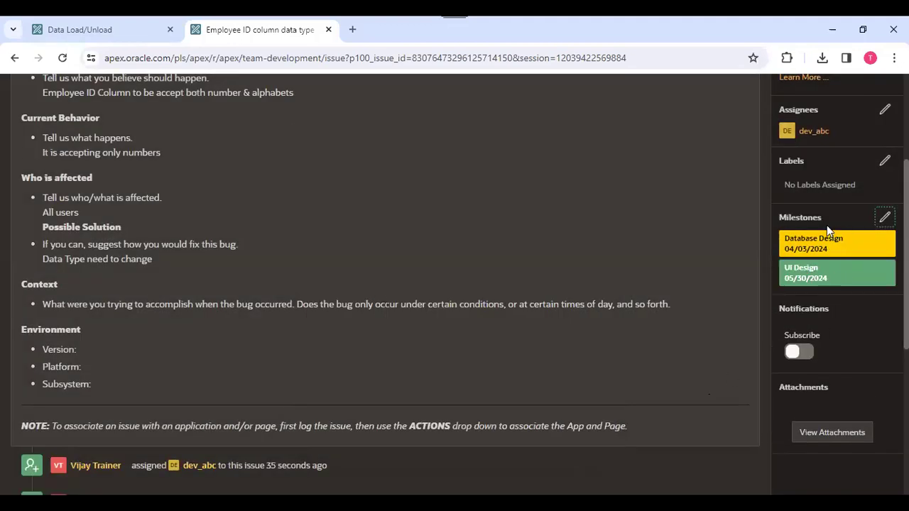
scroll(827, 225, "down", 1)
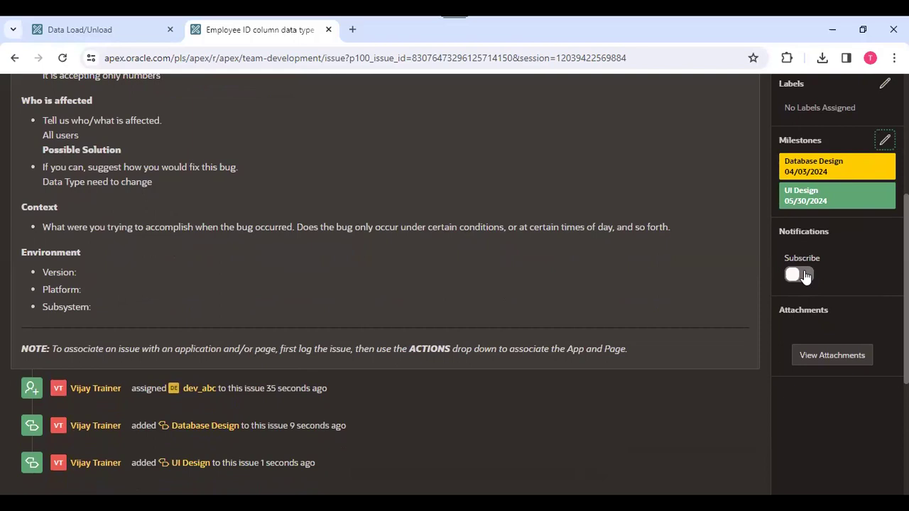
scroll(693, 256, "up", 4)
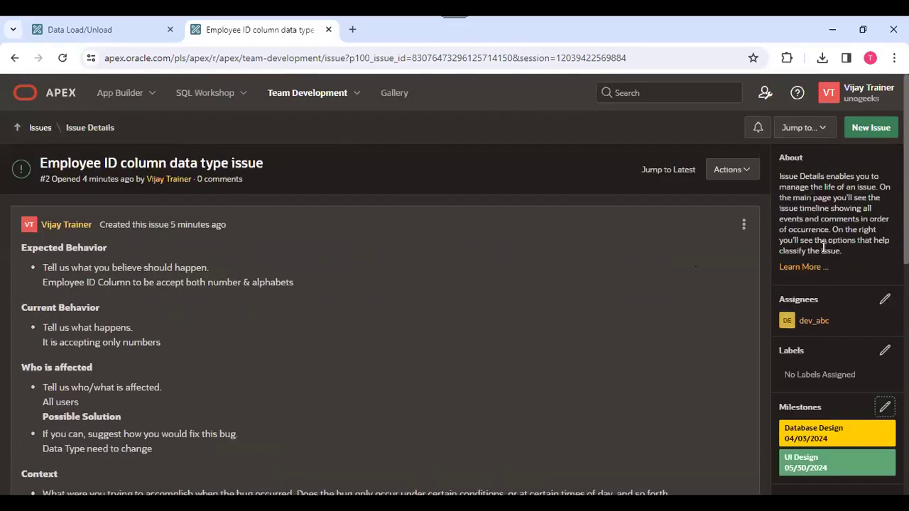
scroll(817, 284, "down", 5)
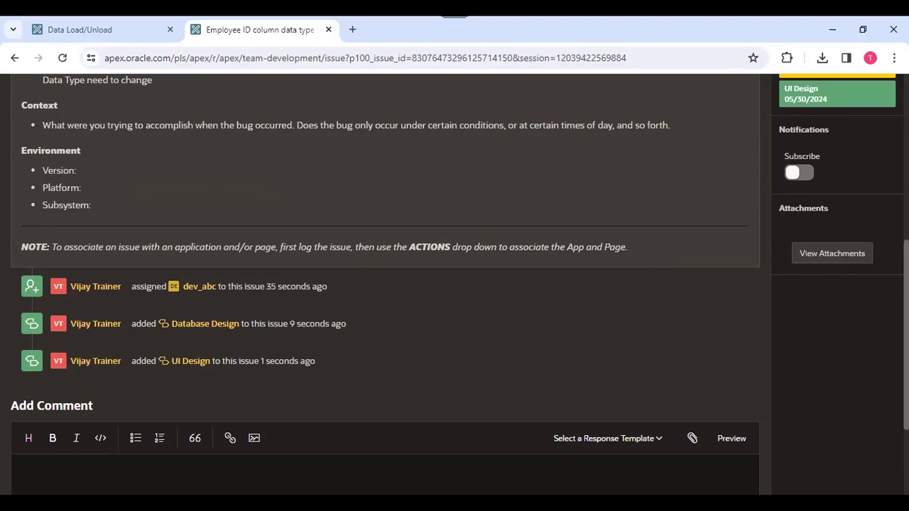
scroll(384, 284, "up", 2)
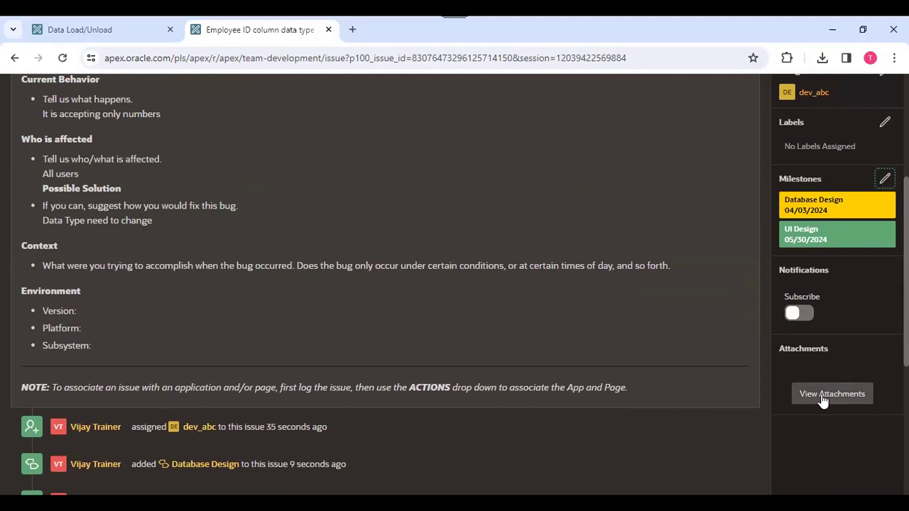
scroll(515, 287, "up", 3)
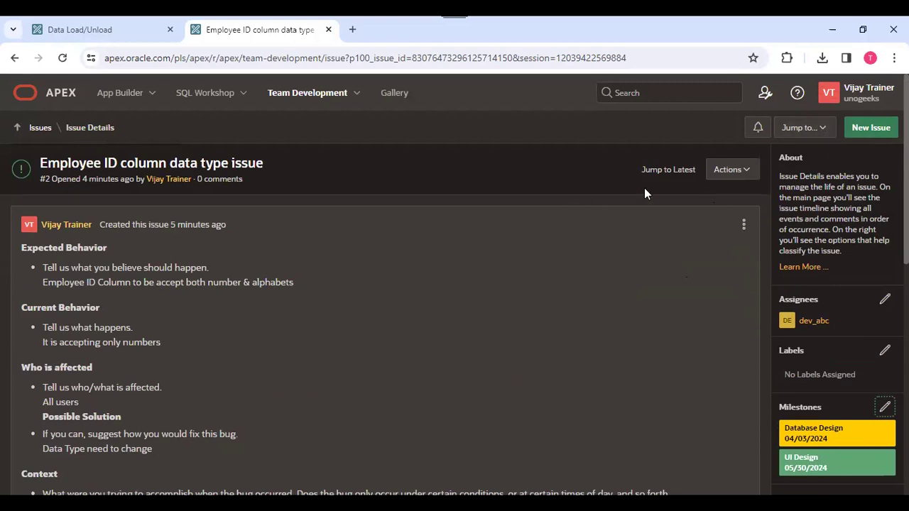
Close issue #2 about the Employee ID column data type, review its activity log, and return to the Issues list.
left_click(736, 172)
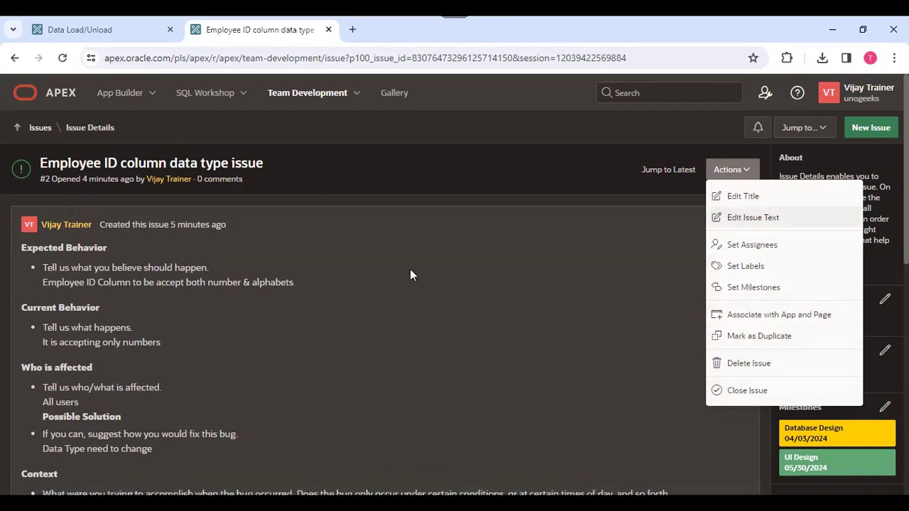
left_click(755, 392)
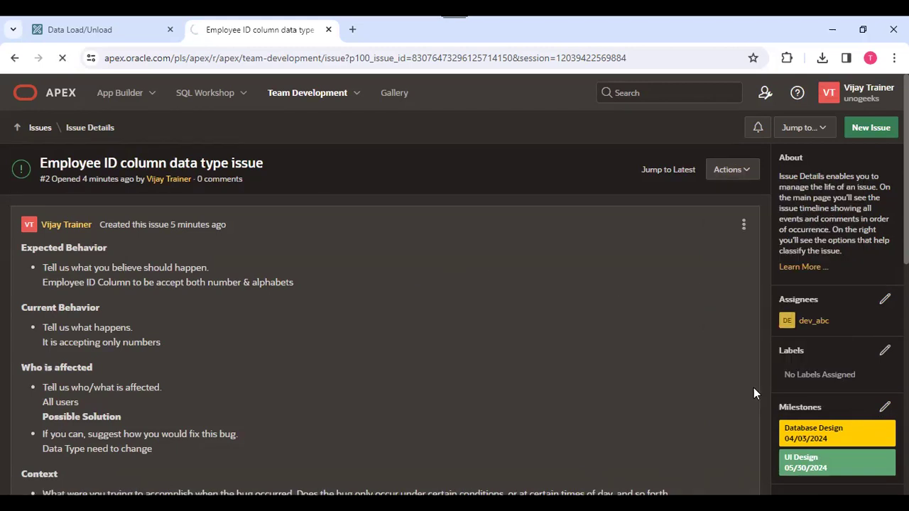
scroll(850, 325, "down", 1)
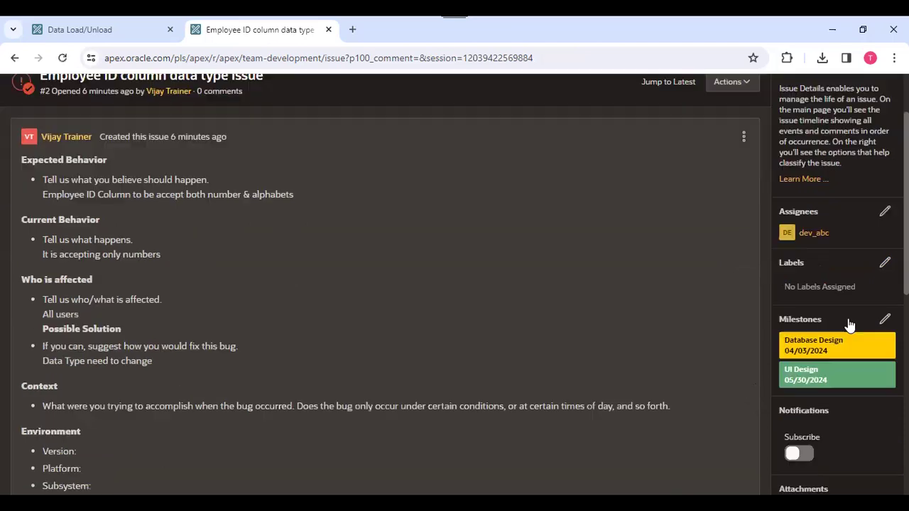
scroll(703, 336, "down", 3)
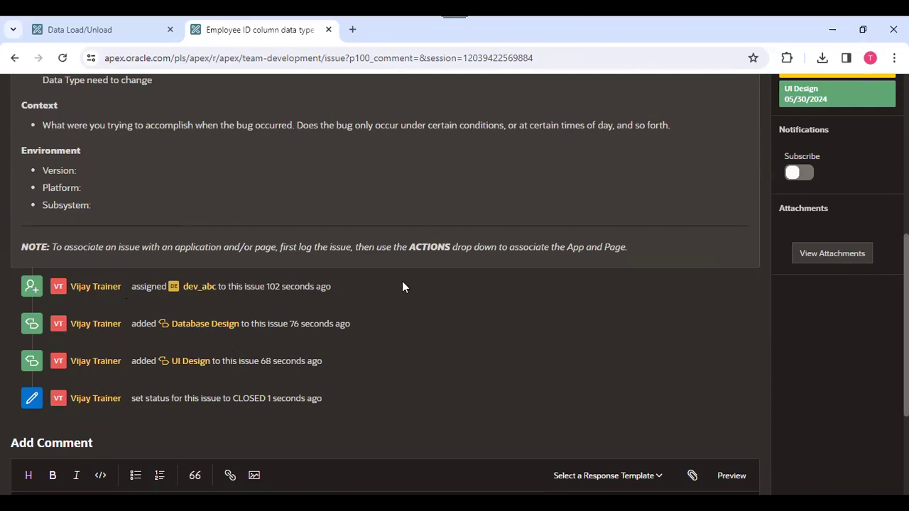
scroll(834, 311, "up", 4)
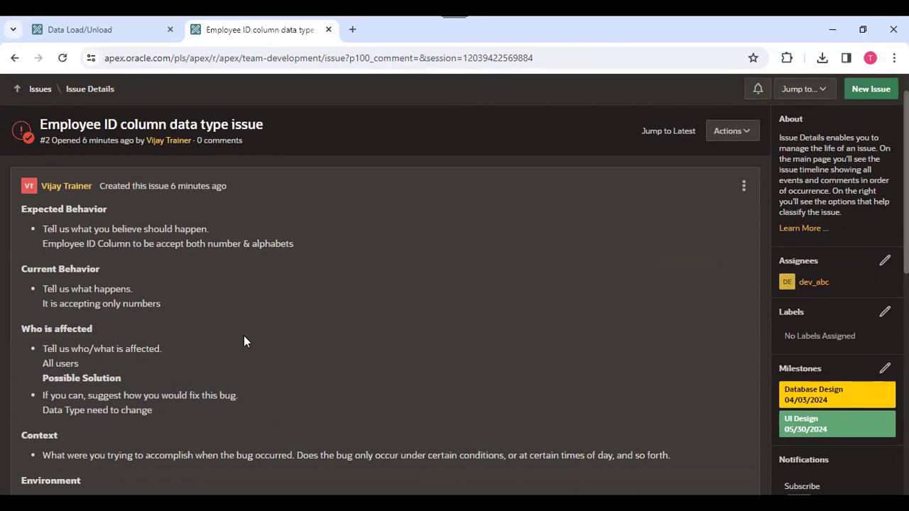
scroll(244, 336, "down", 6)
scroll(244, 335, "up", 6)
left_click(53, 132)
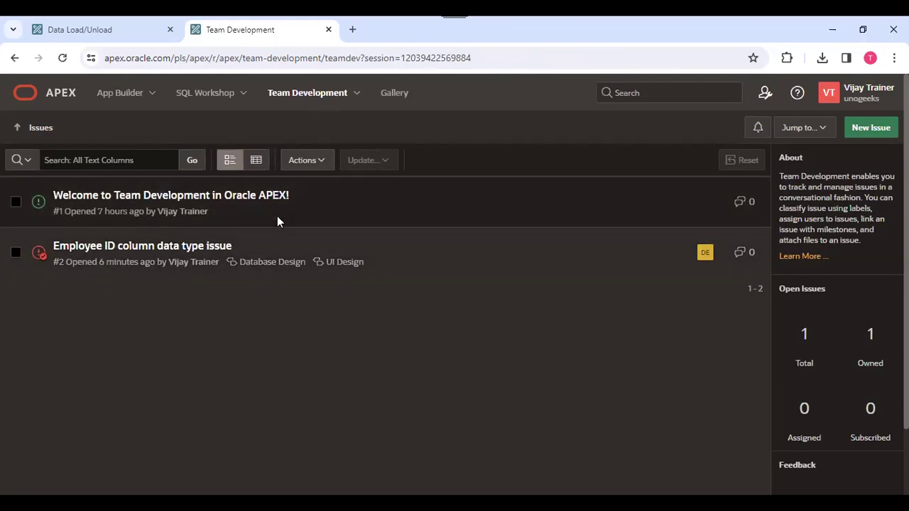
Visit the Team Development Utilities page.
left_click(359, 96)
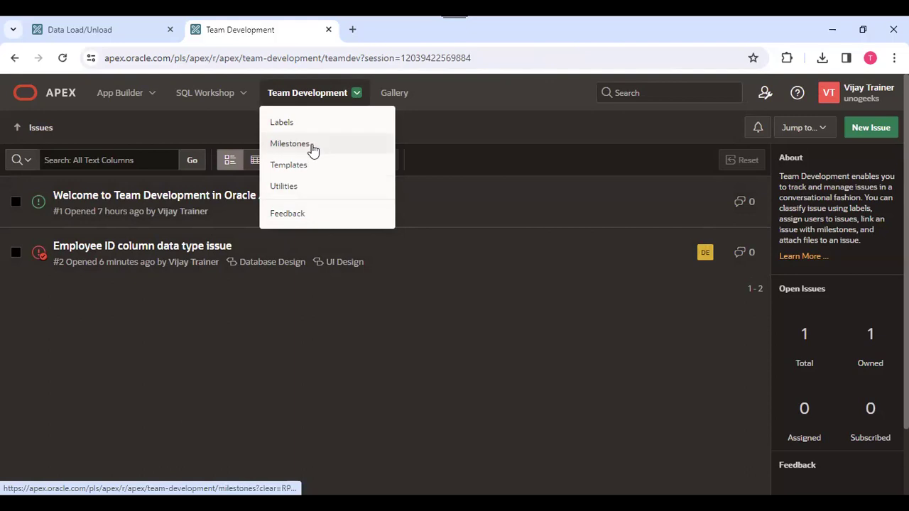
left_click(299, 192)
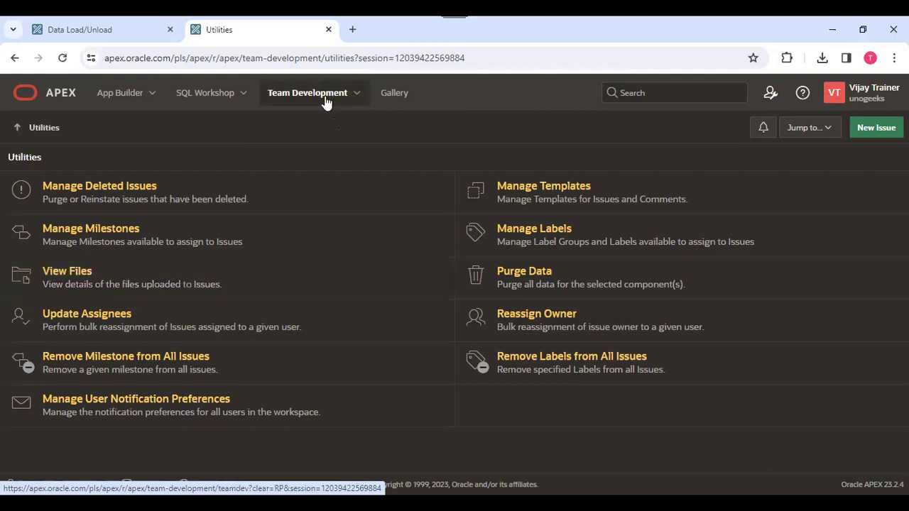
left_click(356, 100)
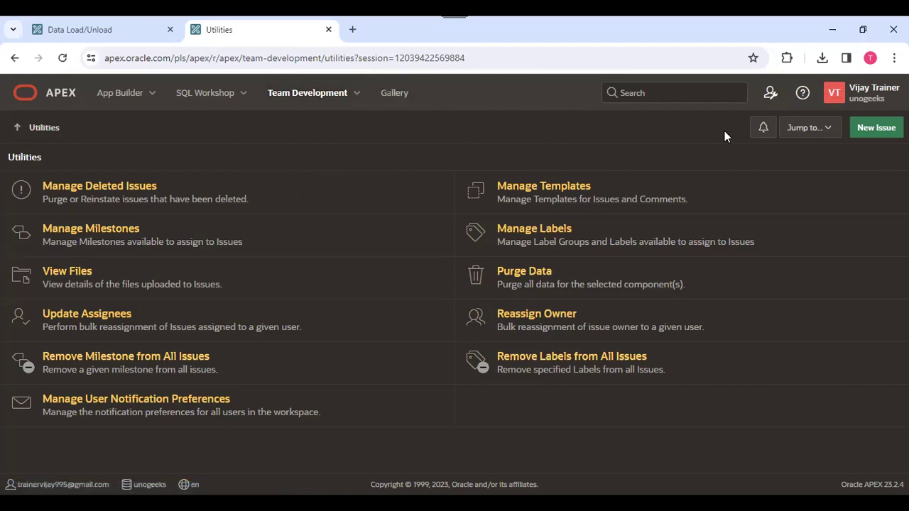
Glance at the workspace Administration menu, then go to the Gallery of sample apps.
left_click(769, 94)
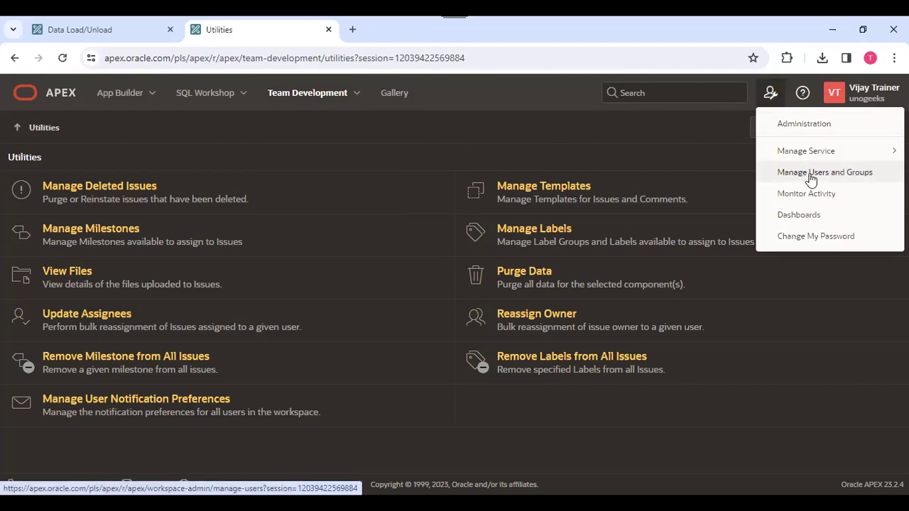
left_click(457, 169)
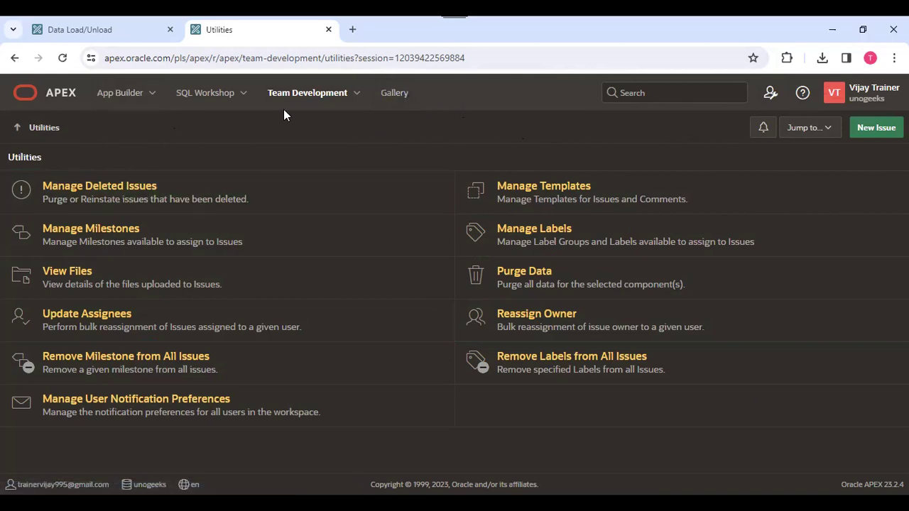
left_click(396, 95)
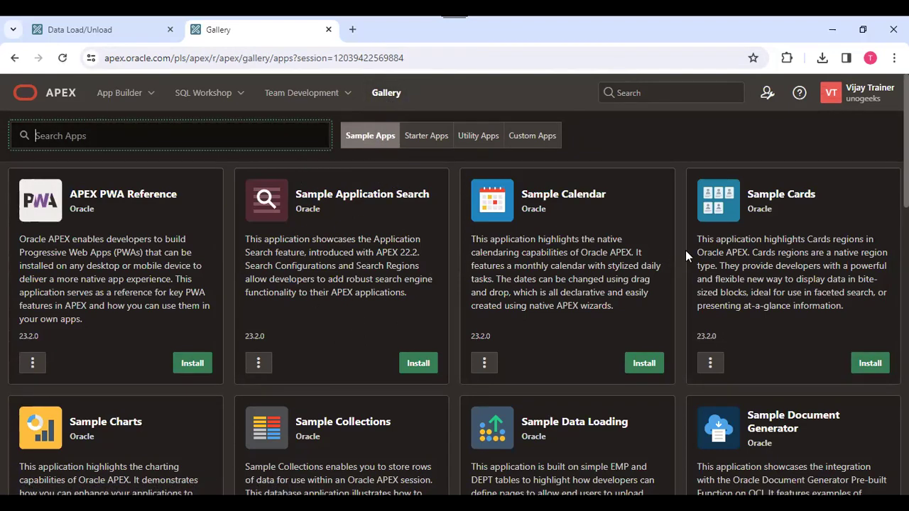
Install Sample Calendar from Gallery Sample Apps and run it in a new browser tab.
left_click_drag(906, 164, 906, 165)
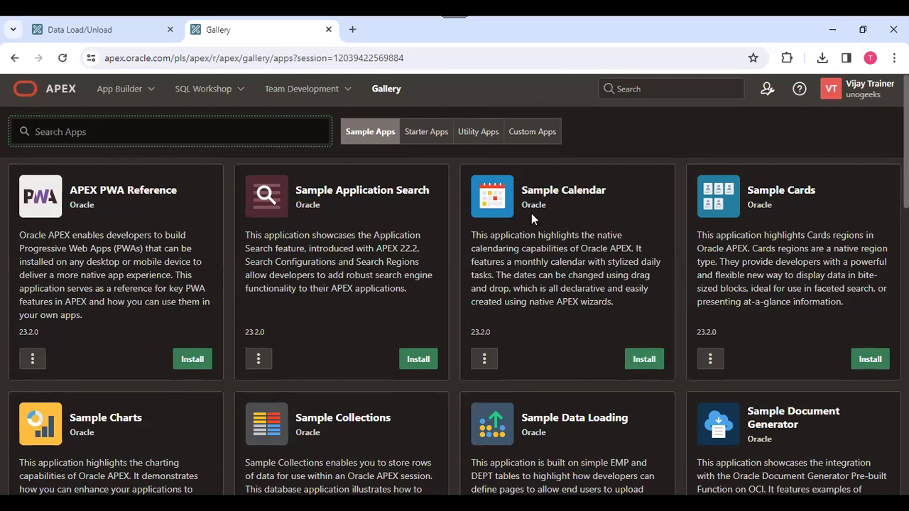
left_click(648, 361)
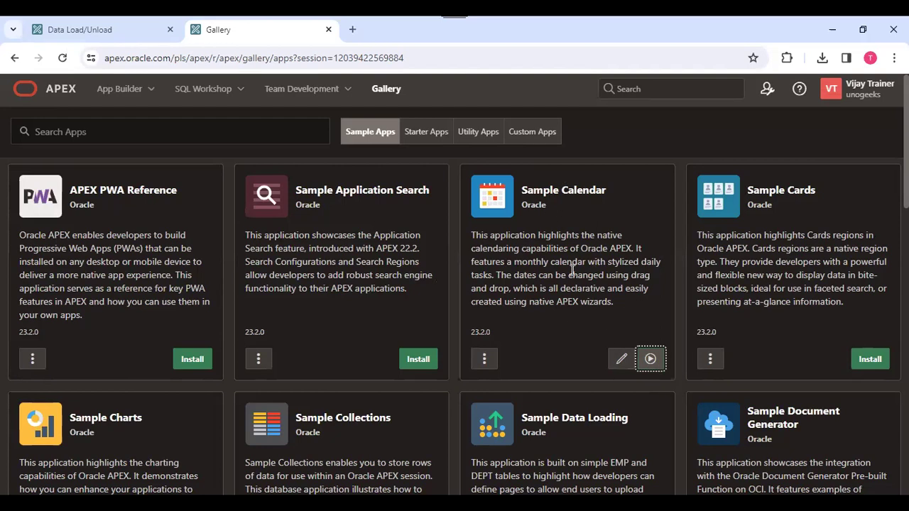
left_click(652, 360)
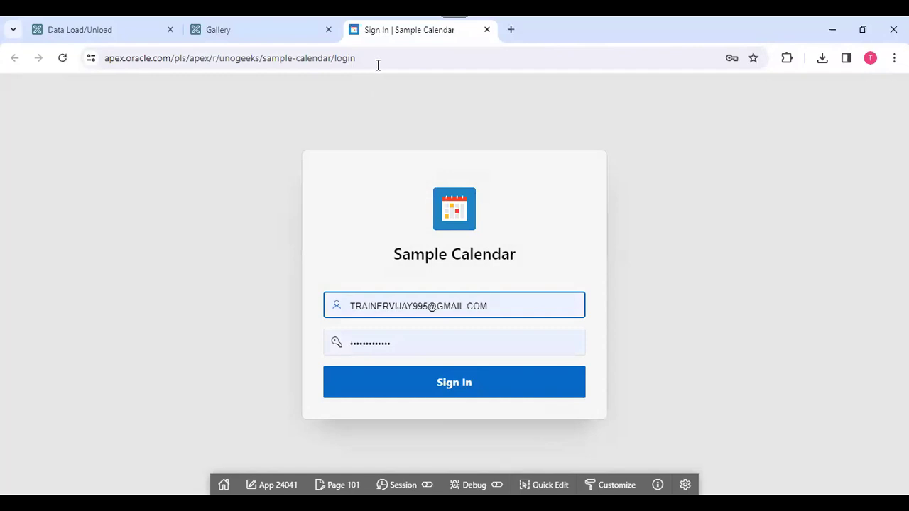
Turn on Quick Edit for the Sample Calendar sign-in page from the developer toolbar.
left_click(382, 57)
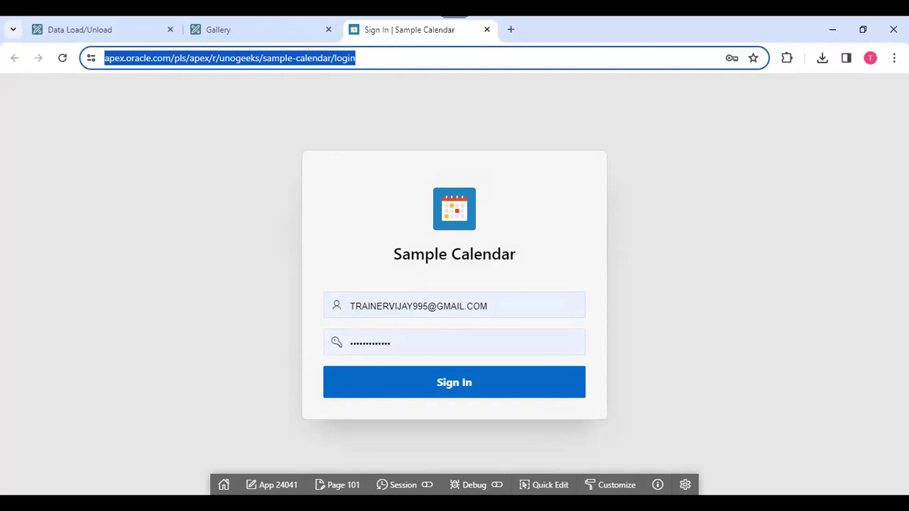
key("alt+Tab")
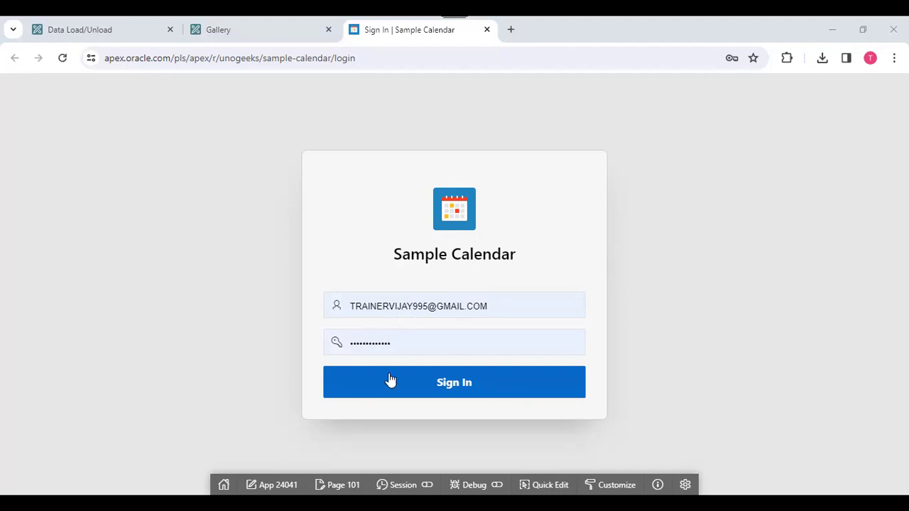
left_click(551, 485)
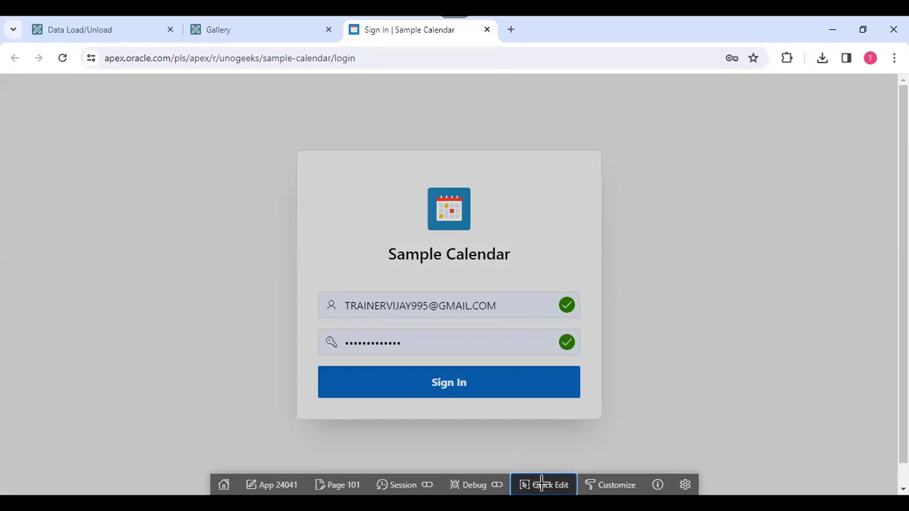
Open sign-in page 101 of Application 24041 in Page Designer through the Sign In button.
left_click(438, 386)
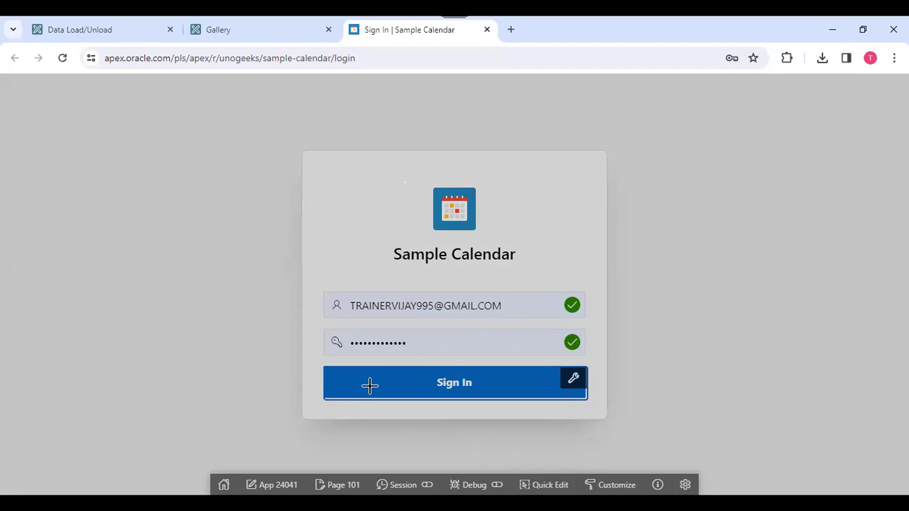
key("ctrl+shift+Tab")
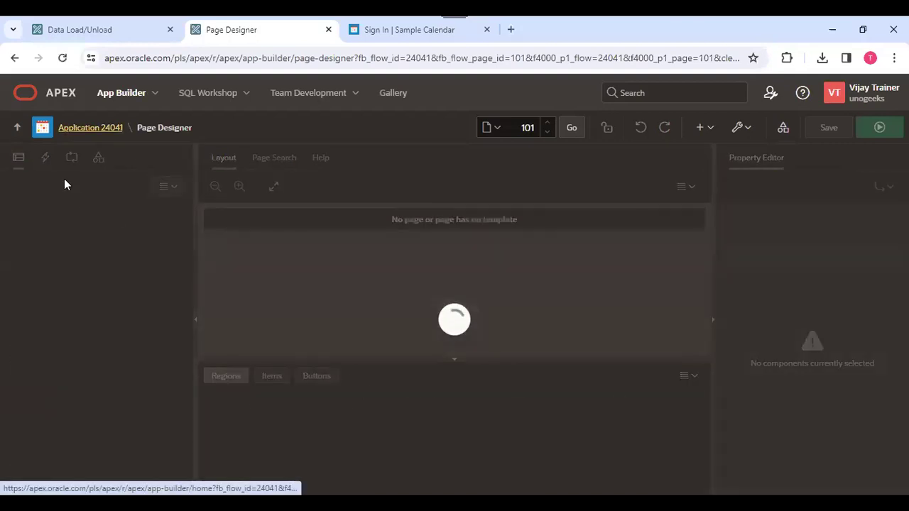
Go to App Builder and the workspace home, then switch back to the Sign In | Sample Calendar tab.
left_click(122, 93)
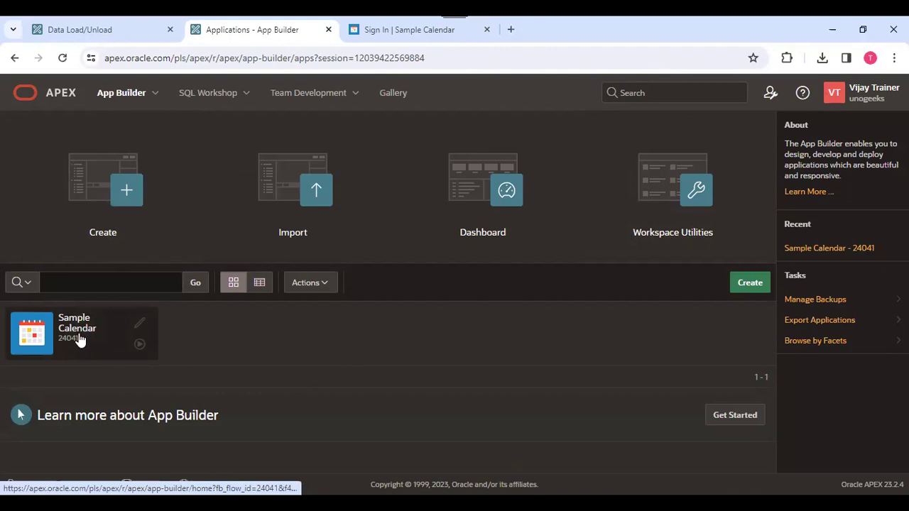
left_click(47, 94)
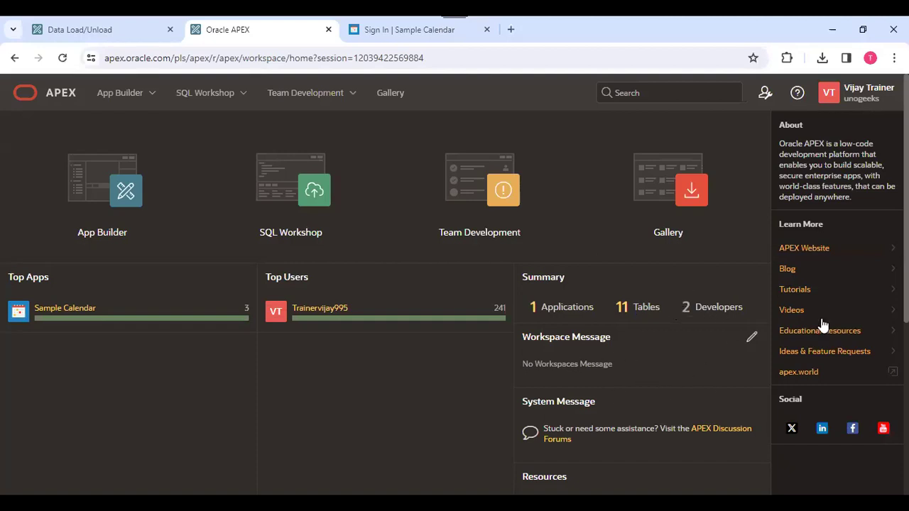
left_click(386, 30)
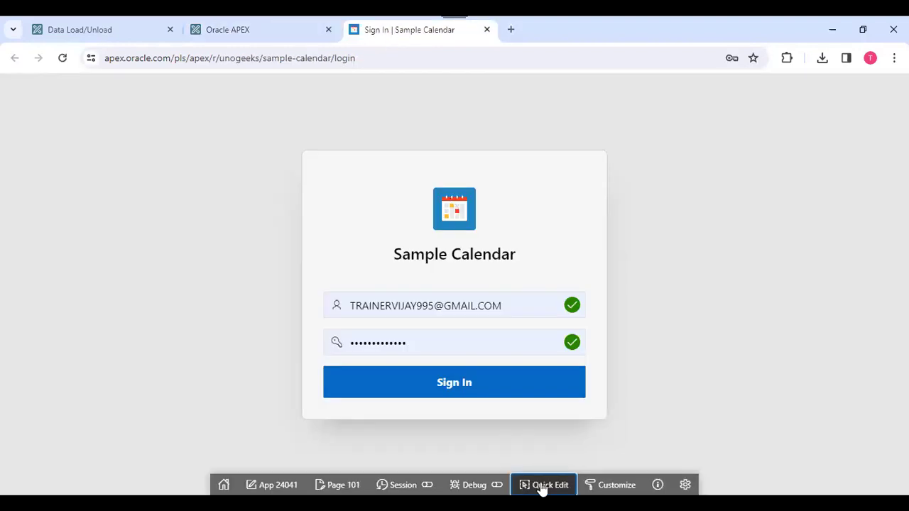
Open Application 24041 and list its pages in Report view, pointing out its number and name Sample Calendar.
left_click(264, 488)
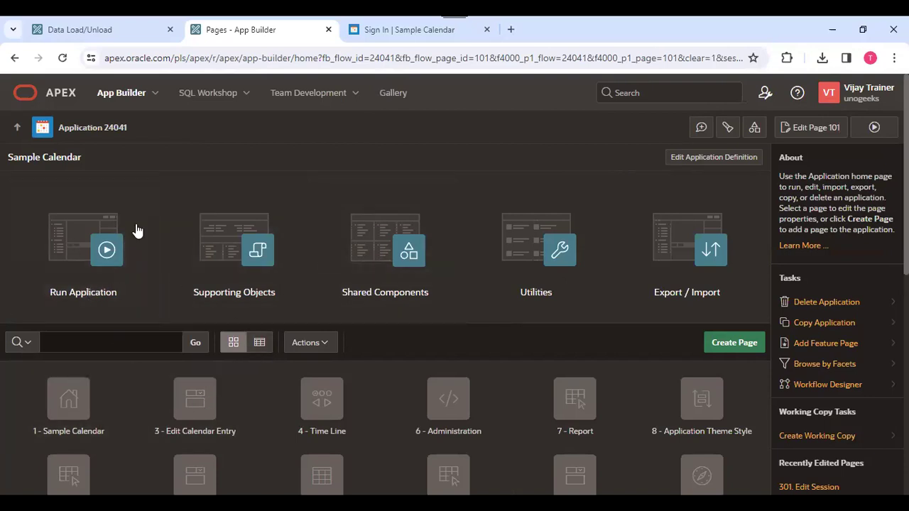
left_click(261, 343)
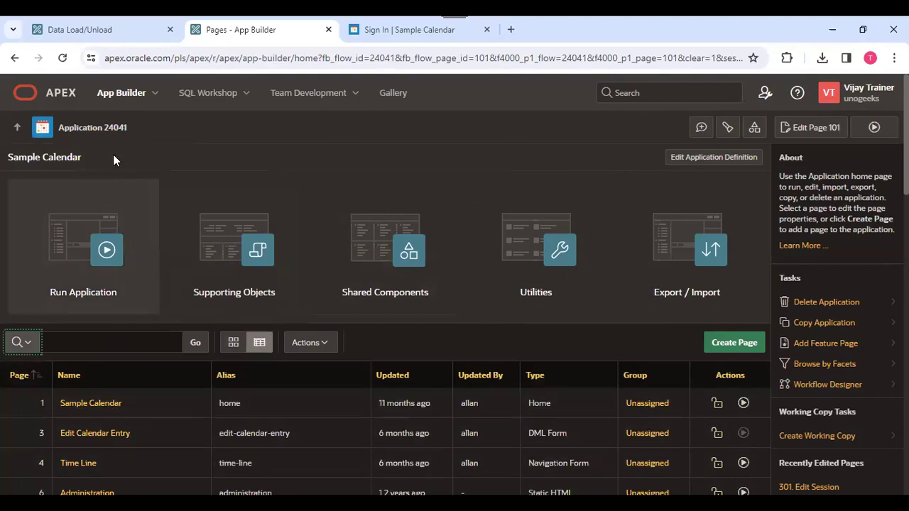
double_click(102, 145)
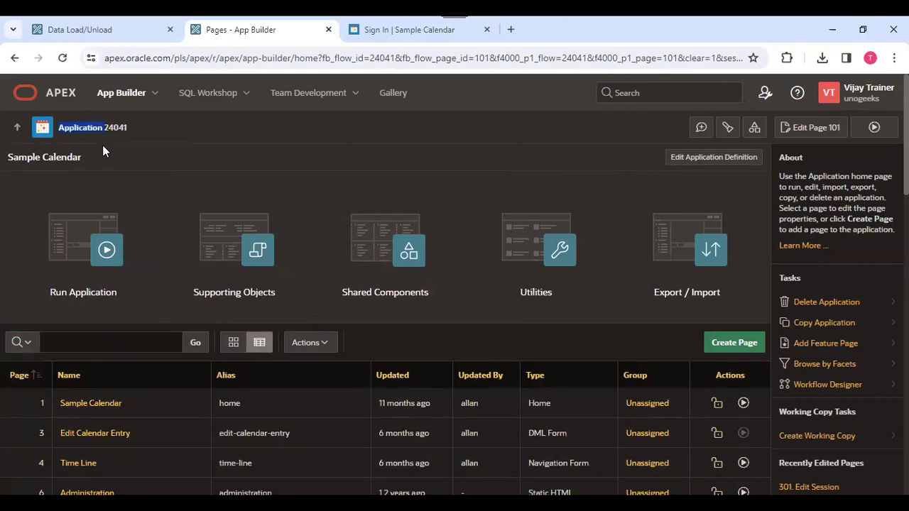
left_click(102, 145)
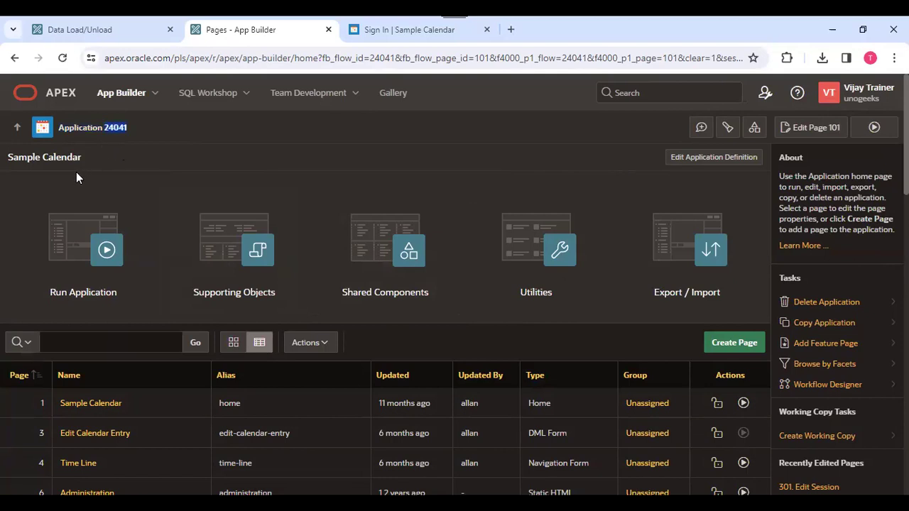
left_click(37, 161)
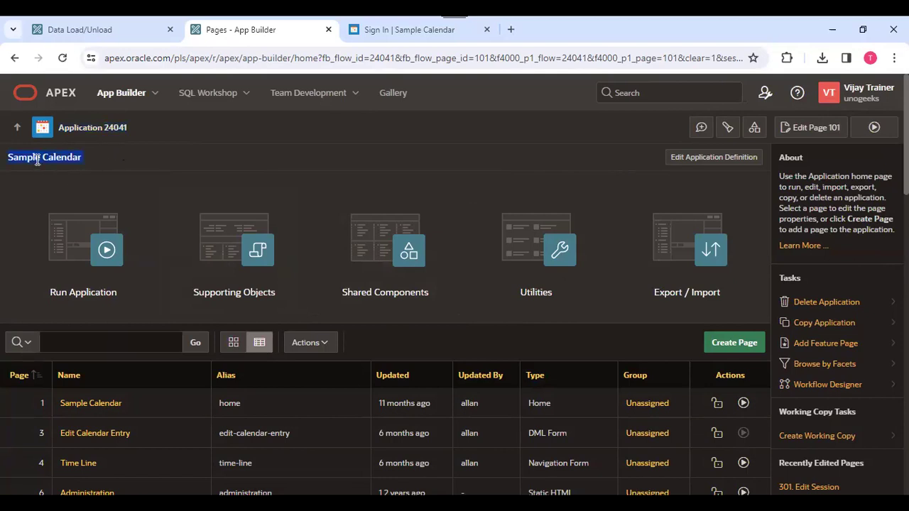
In the application definition, rename the application from Sample Calendar to Calenders.
left_click(728, 159)
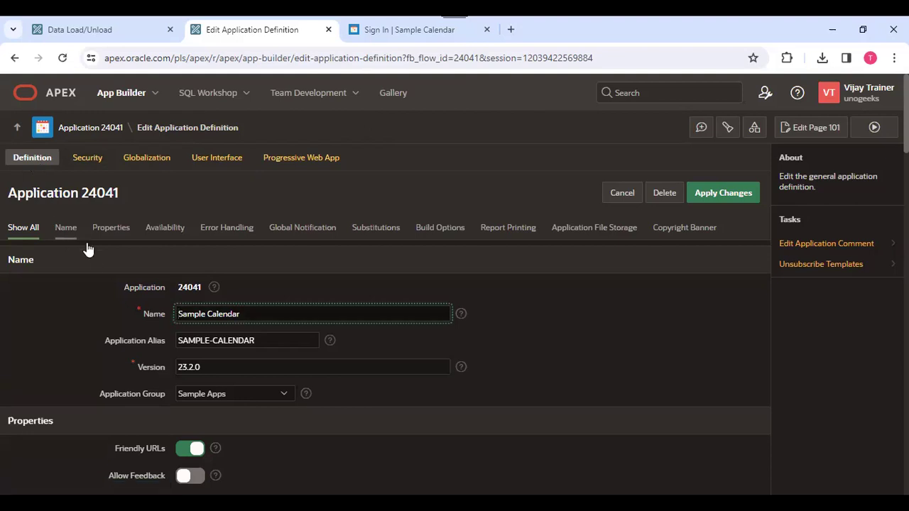
triple_click(201, 314)
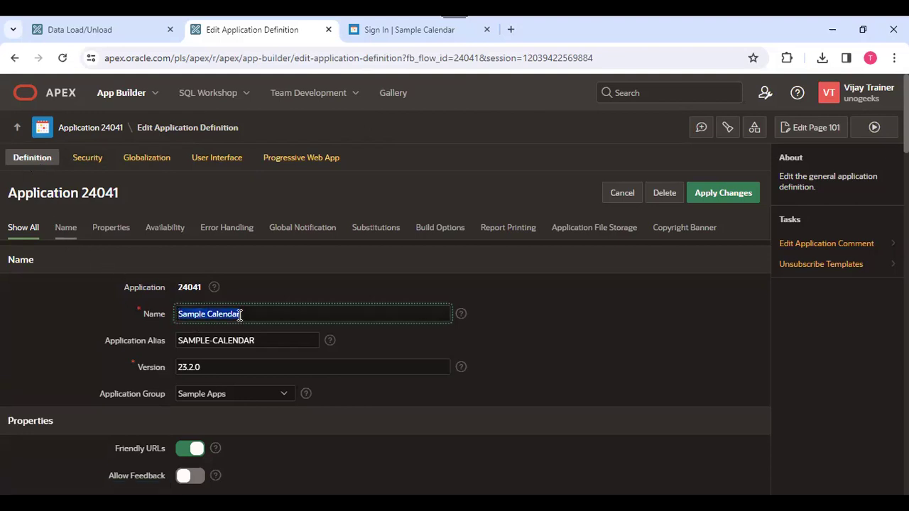
left_click(276, 317)
triple_click(231, 314)
key("BackSpace")
type("Calenders")
left_click(564, 314)
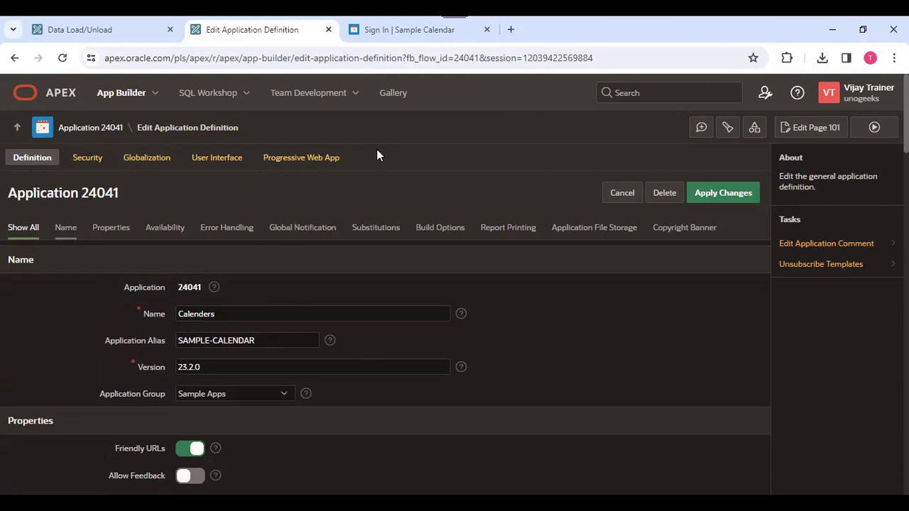
Change the application alias from sample-calendar to clenders and apply the changes.
left_click(387, 31)
left_click(263, 57)
left_click_drag(288, 55, 327, 57)
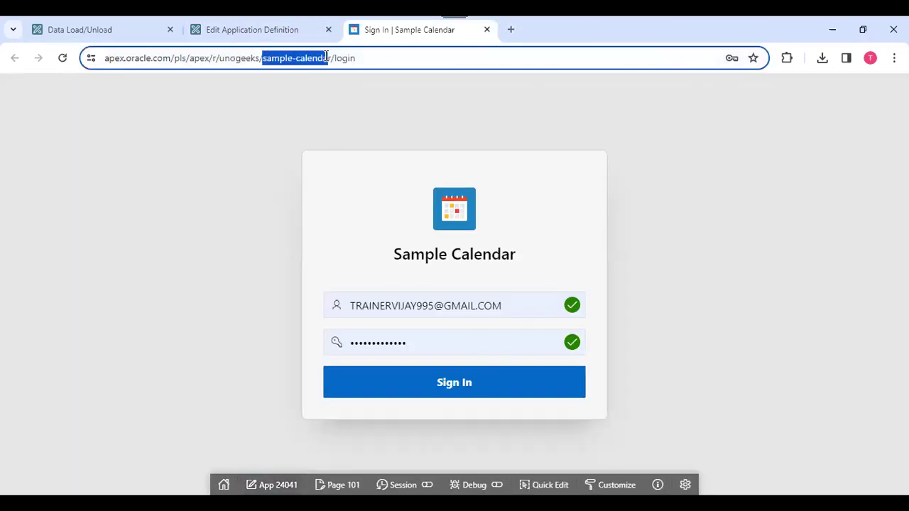
left_click(285, 30)
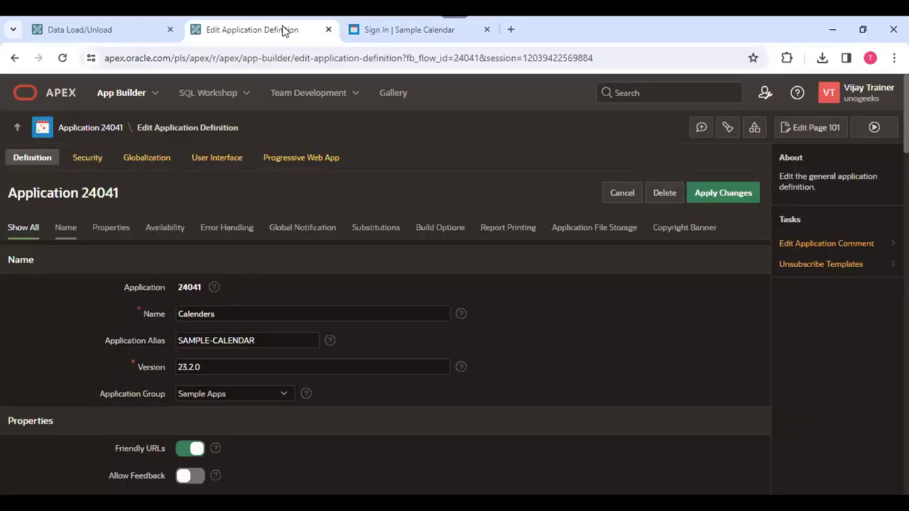
triple_click(192, 343)
type("as")
key("BackSpace")
type("clenders")
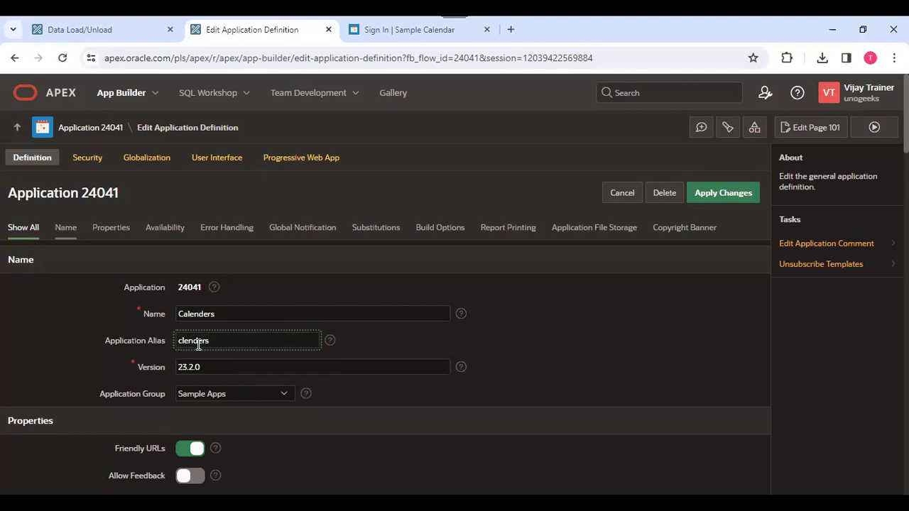
left_click(734, 196)
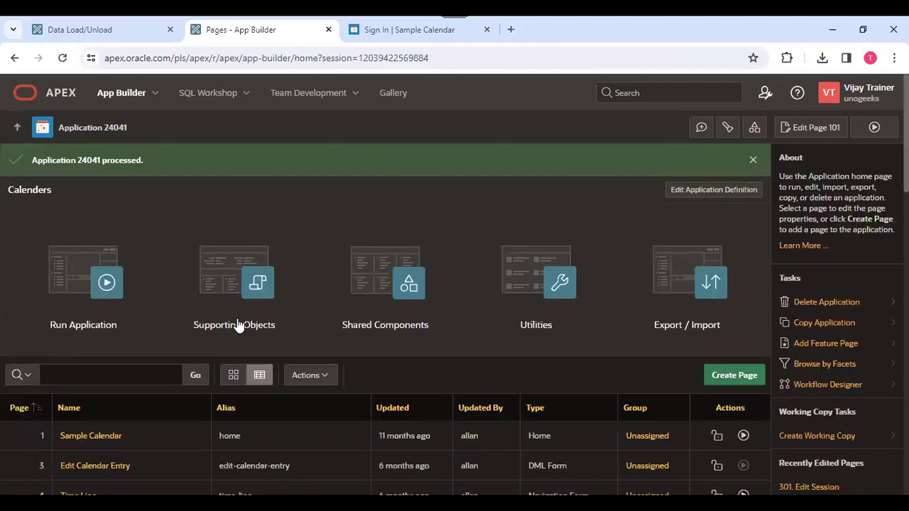
Reload the sign-in page at the old sample-calendar address to get 404 Not Found.
left_click(400, 30)
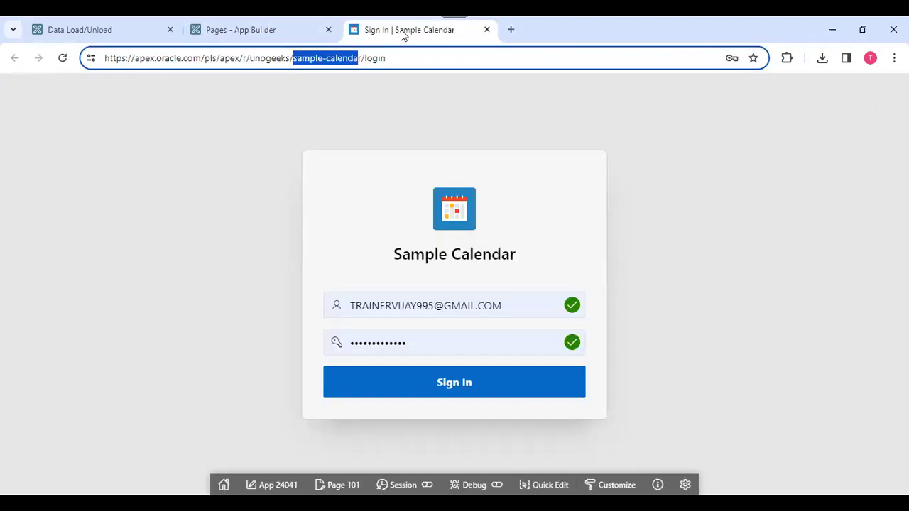
left_click(63, 59)
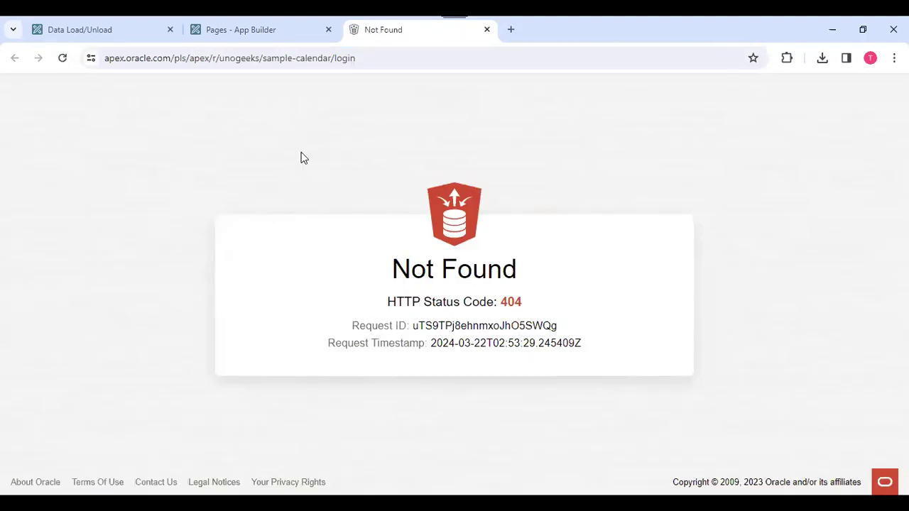
left_click_drag(264, 61, 329, 61)
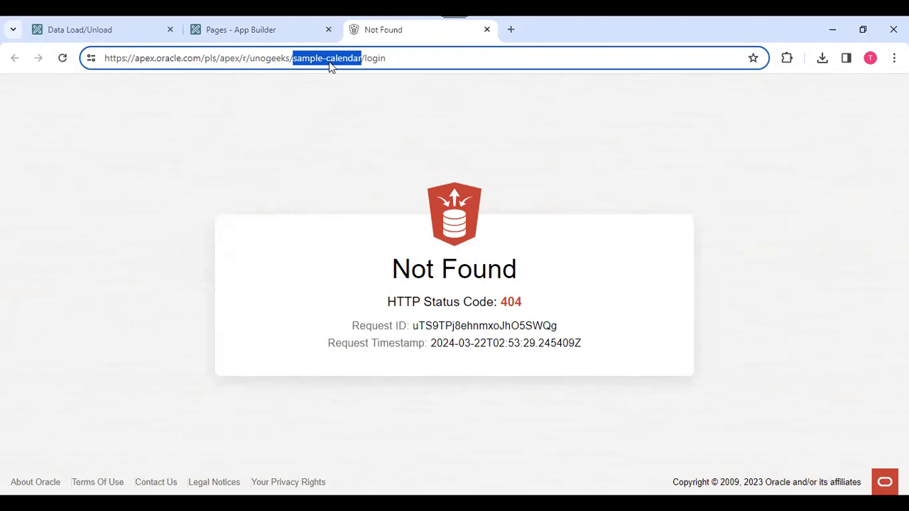
Run the renamed application and confirm its URL now uses clenders.
left_click(238, 30)
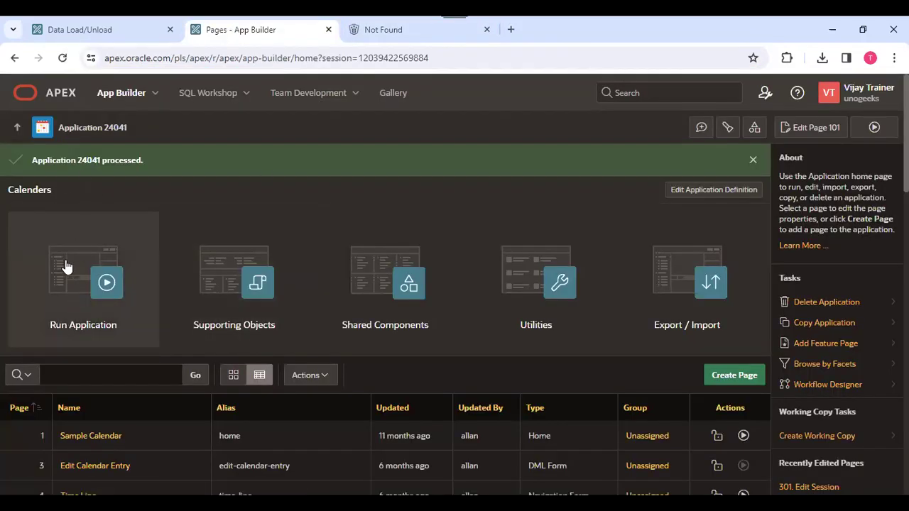
left_click(49, 284)
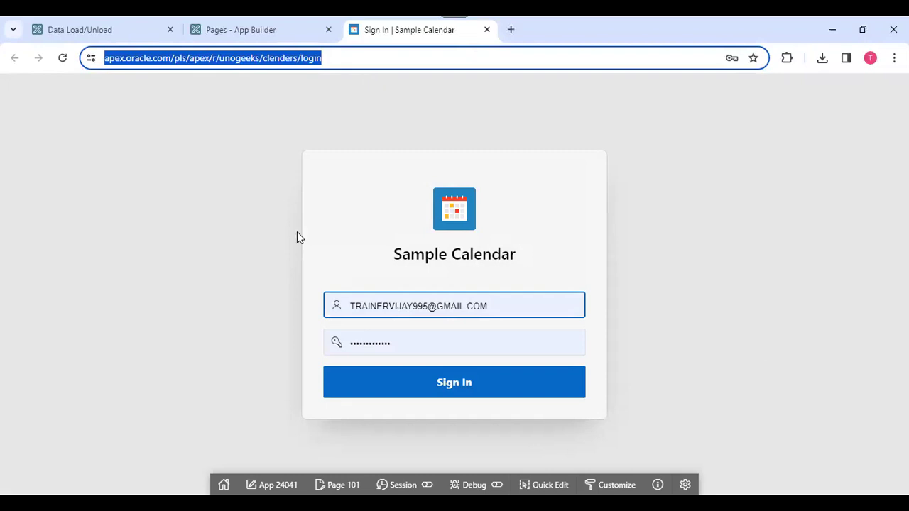
left_click(288, 63)
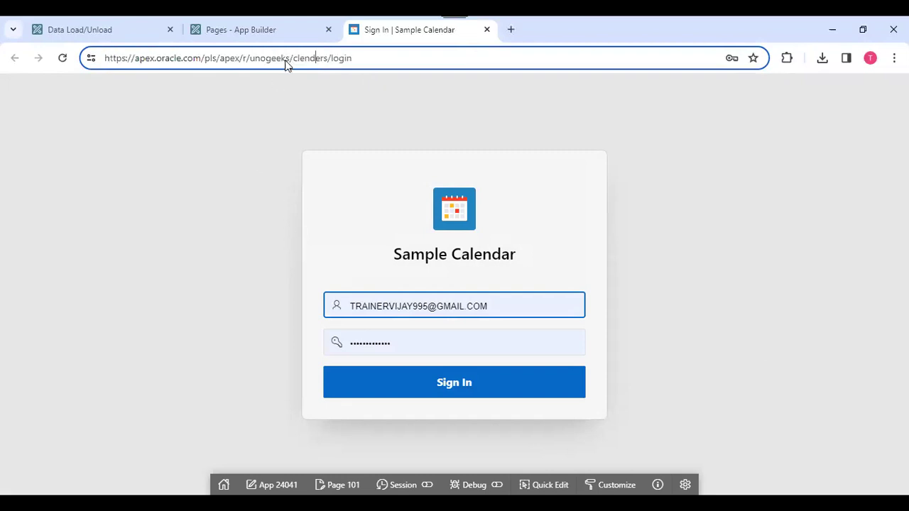
triple_click(363, 58)
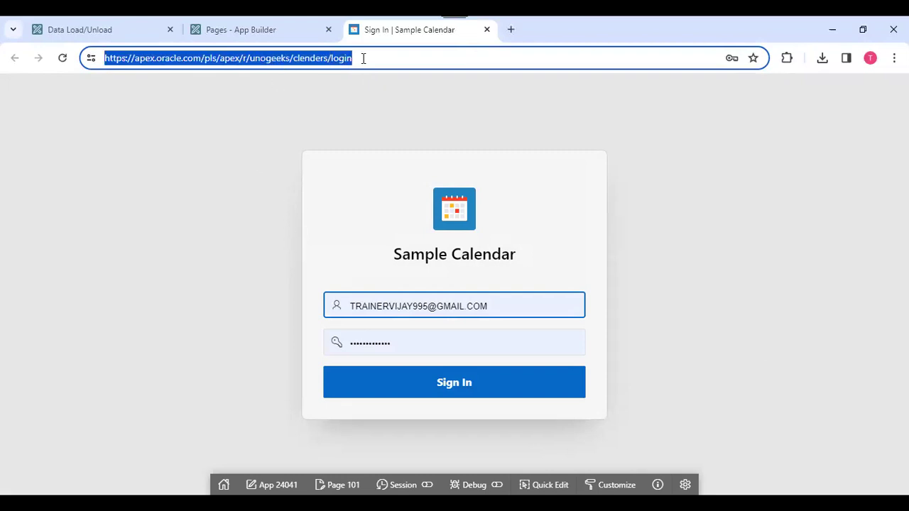
left_click(255, 29)
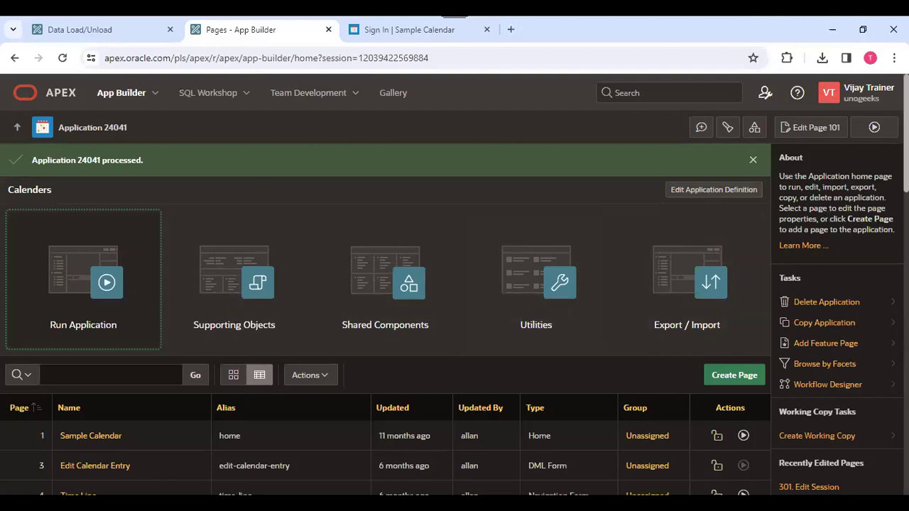
Open SQL Workshop's Object Browser in a new tab, then sign in to the Sample Calendar app.
scroll(563, 196, "down", 1)
scroll(563, 196, "up", 1)
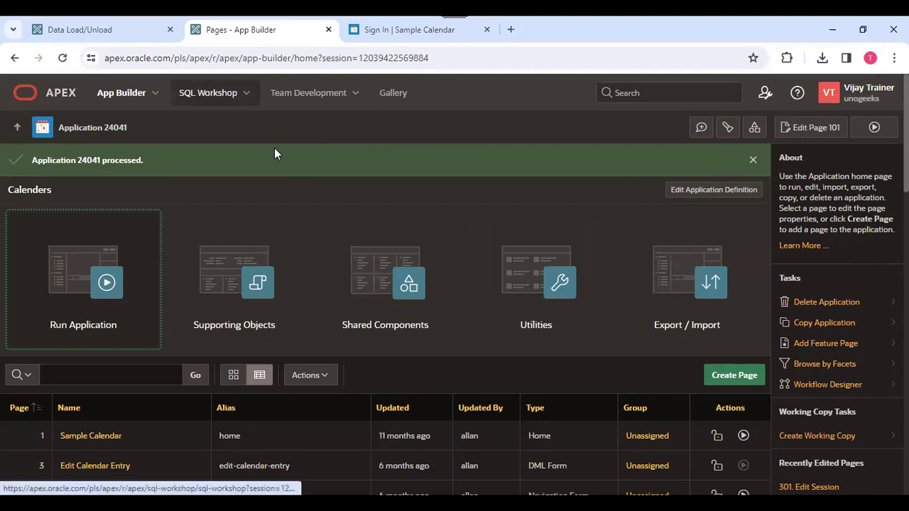
right_click(208, 96)
left_click(262, 114)
left_click_drag(373, 32, 477, 36)
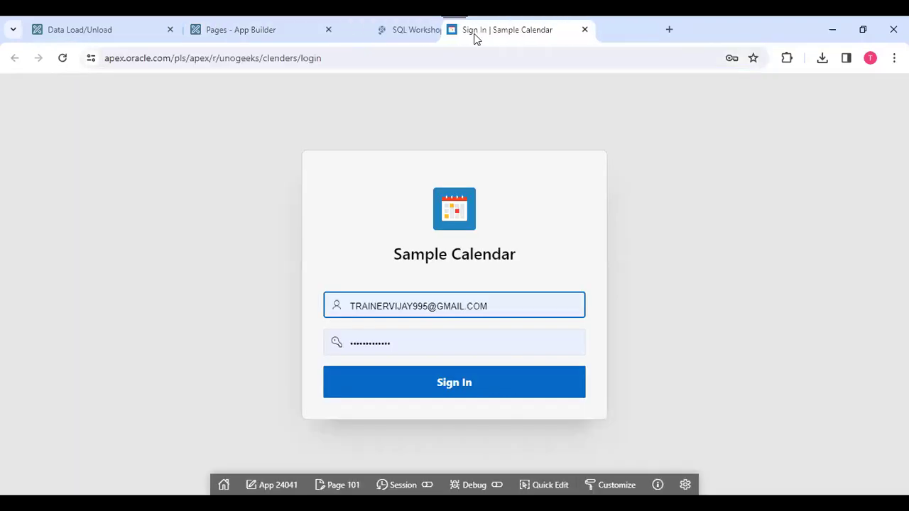
left_click(381, 29)
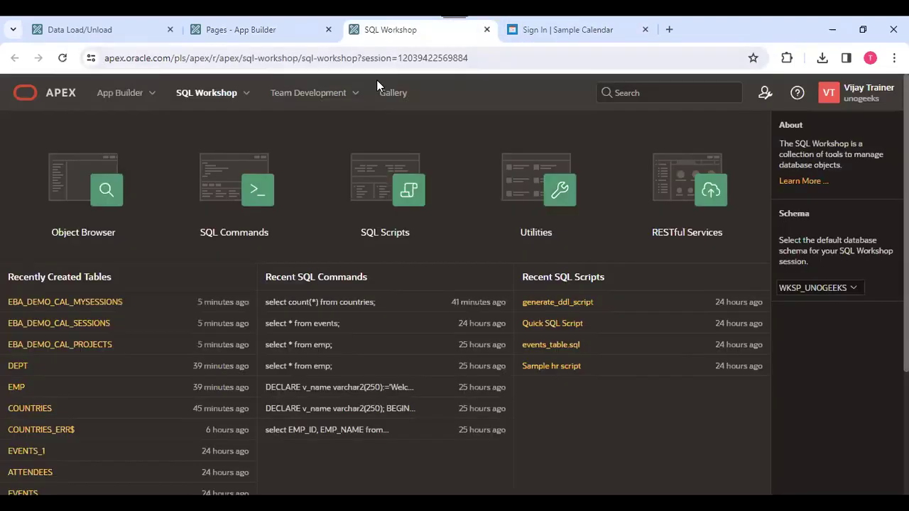
left_click(136, 192)
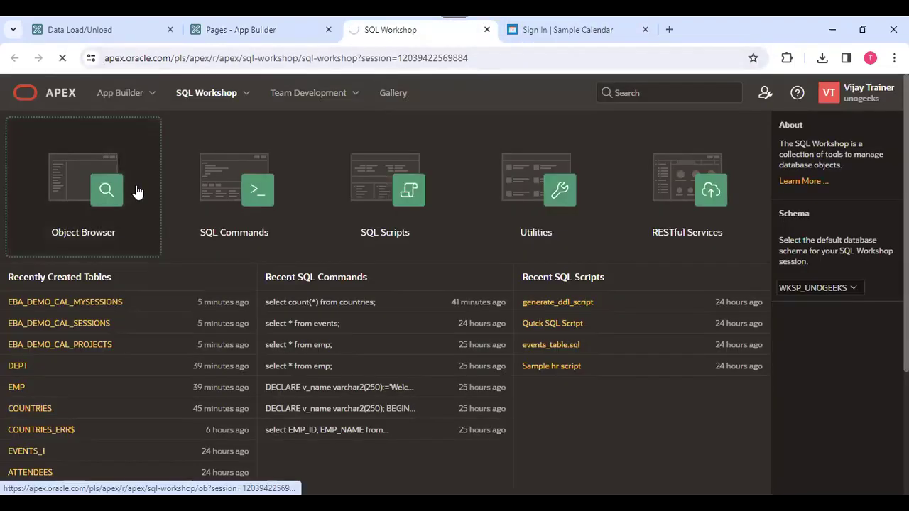
key("ctrl+Tab")
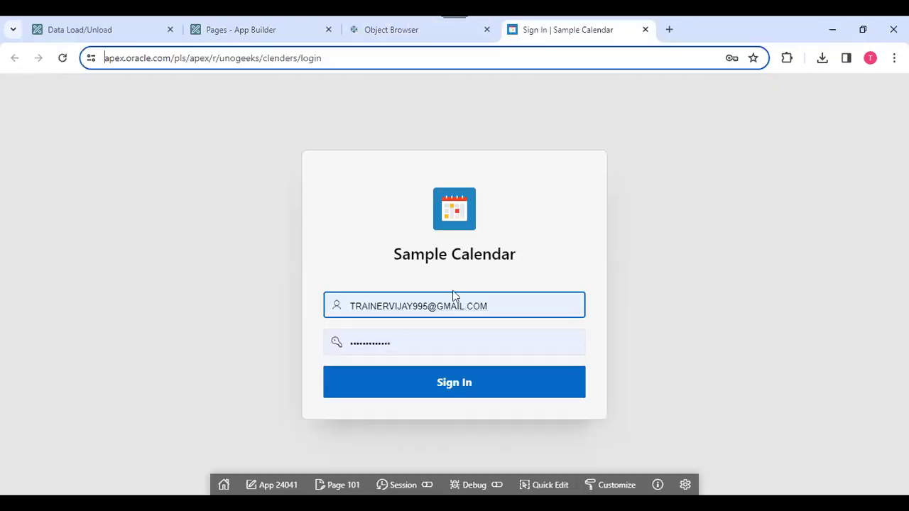
left_click(428, 384)
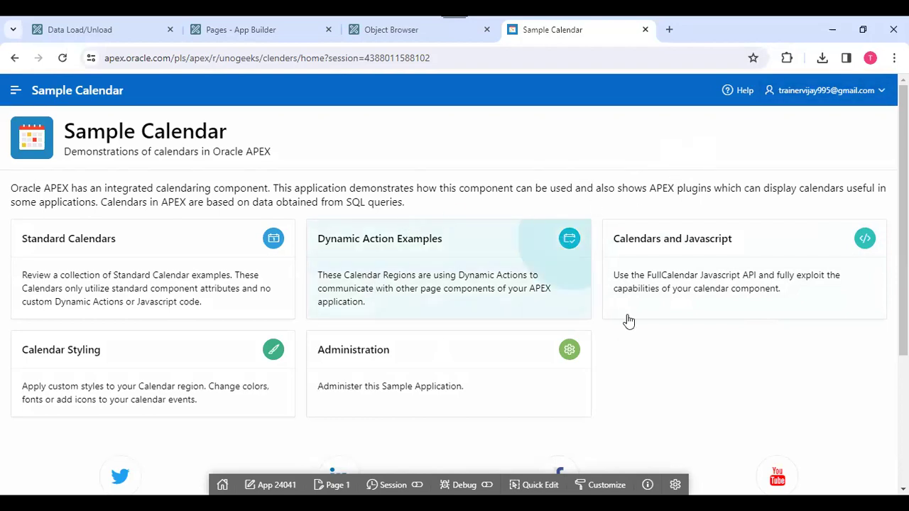
Look over the signed-in APEX user's profile details, then return to the Sample Calendar app.
left_click(826, 90)
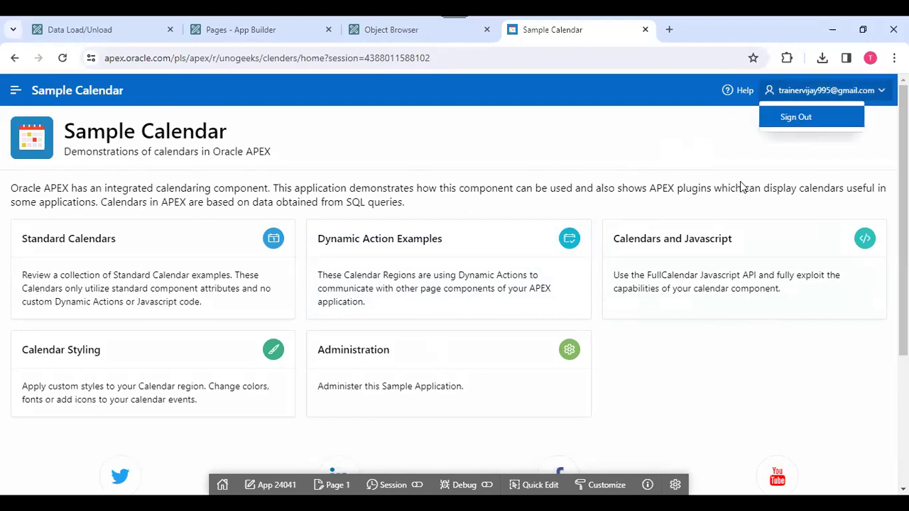
left_click(390, 29)
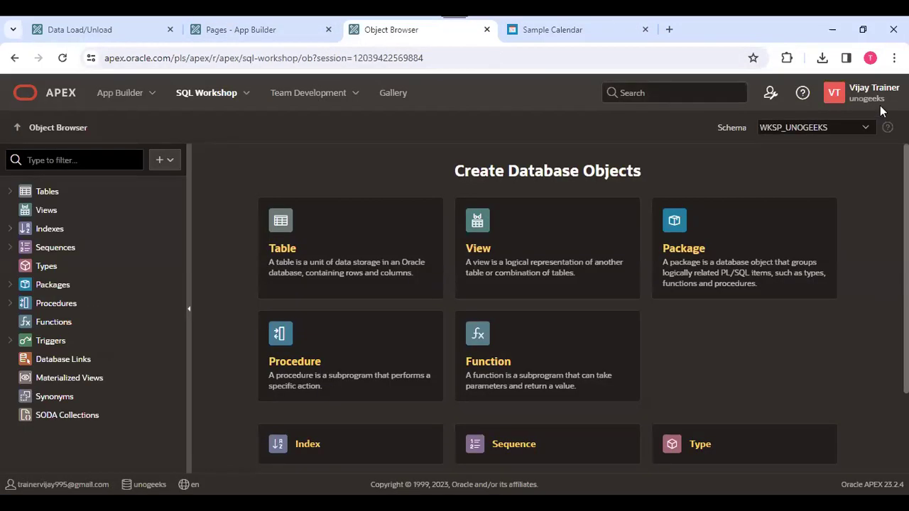
left_click(870, 100)
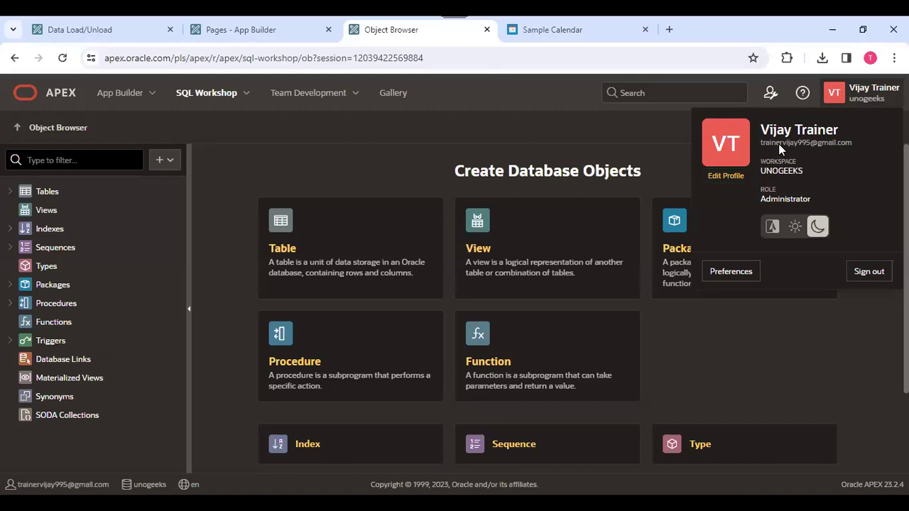
left_click(540, 27)
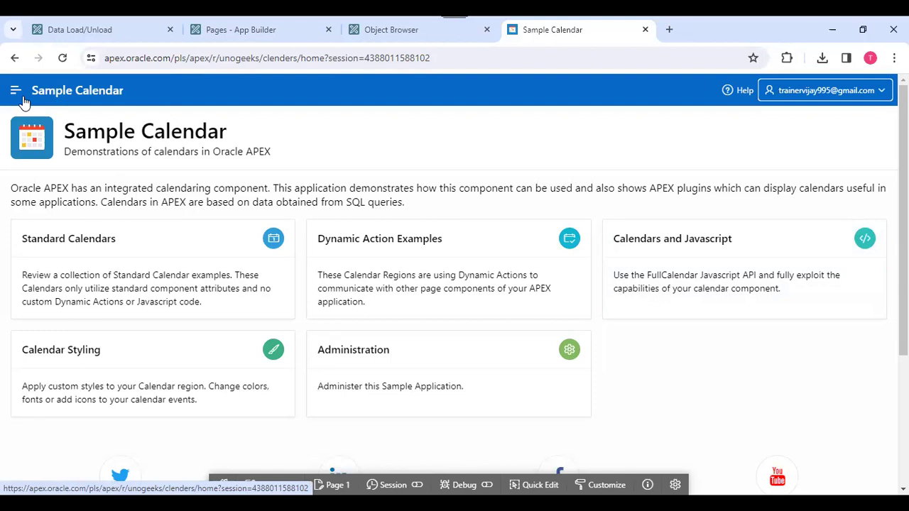
Show Monthly Calendar: Projects filtered to ACME Web Express Configuration, then return to the Calenders builder home.
left_click(16, 90)
left_click(257, 279)
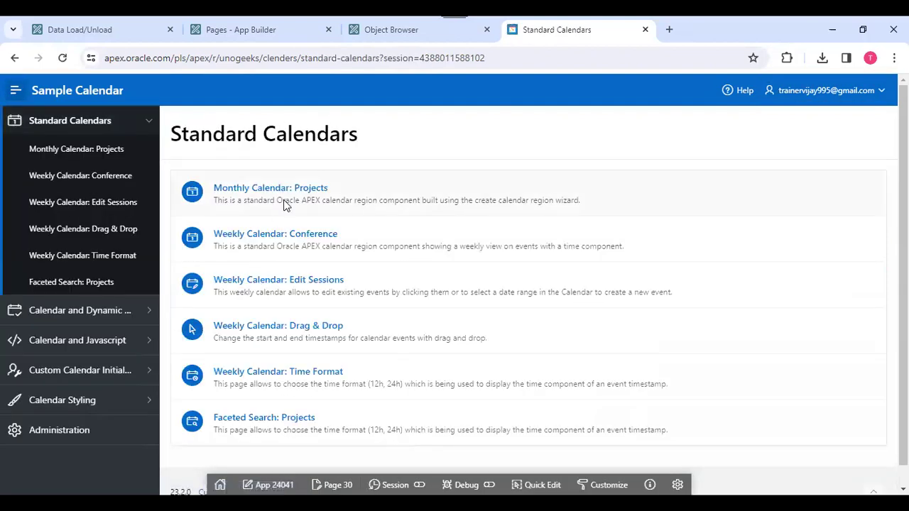
left_click(285, 205)
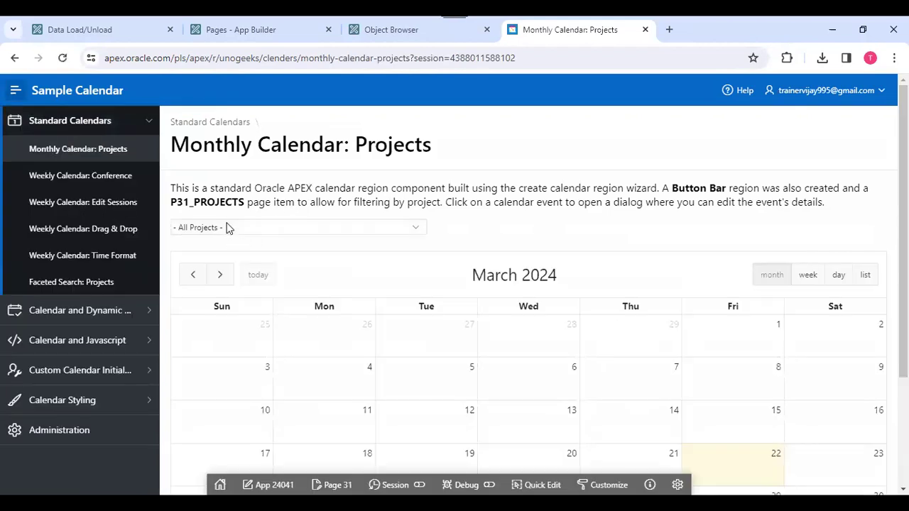
left_click(229, 227)
left_click(292, 252)
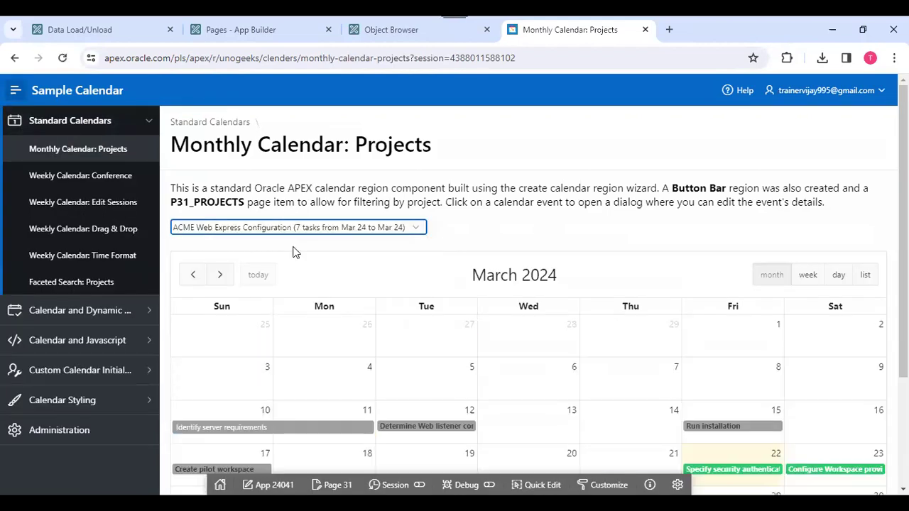
left_click(15, 90)
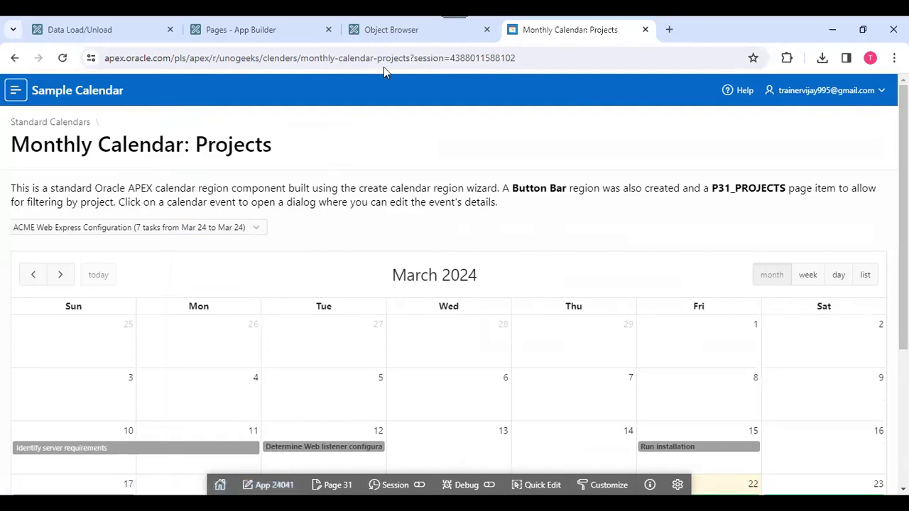
left_click(237, 31)
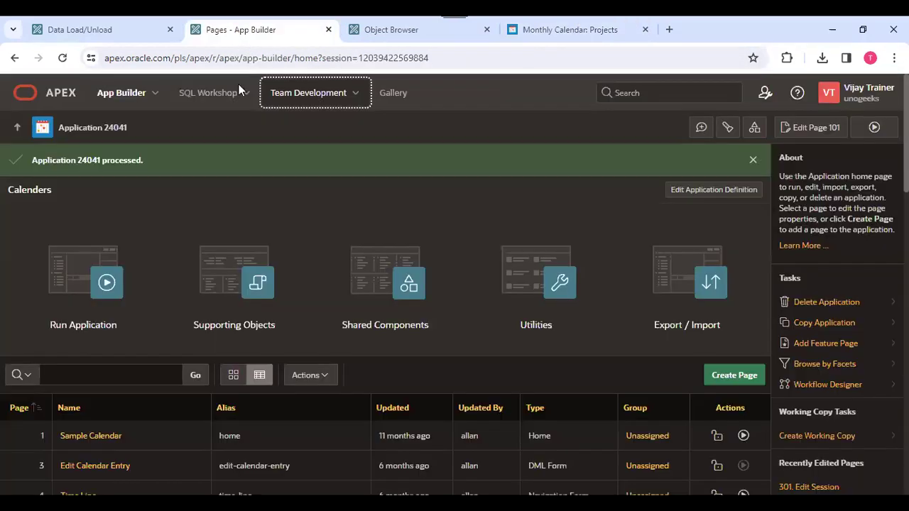
Review the Calenders app's three installation scripts under Supporting Objects.
left_click(236, 277)
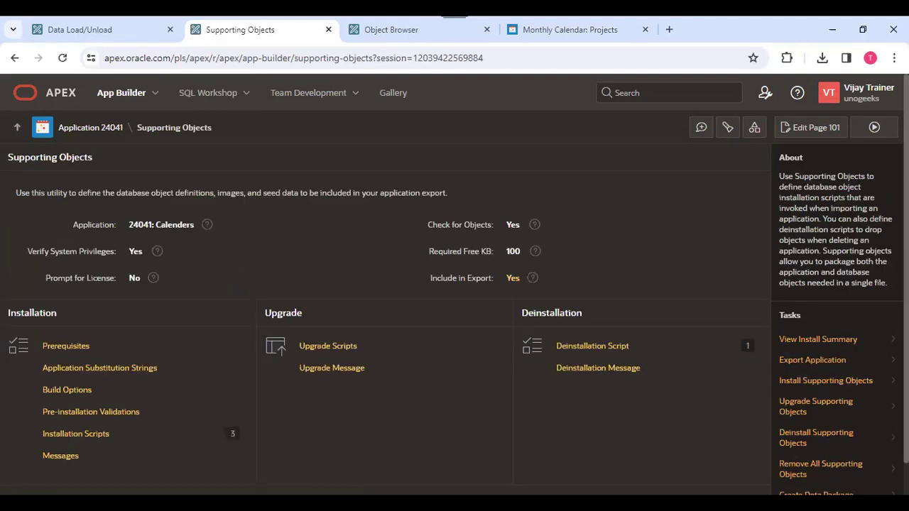
scroll(869, 260, "down", 1)
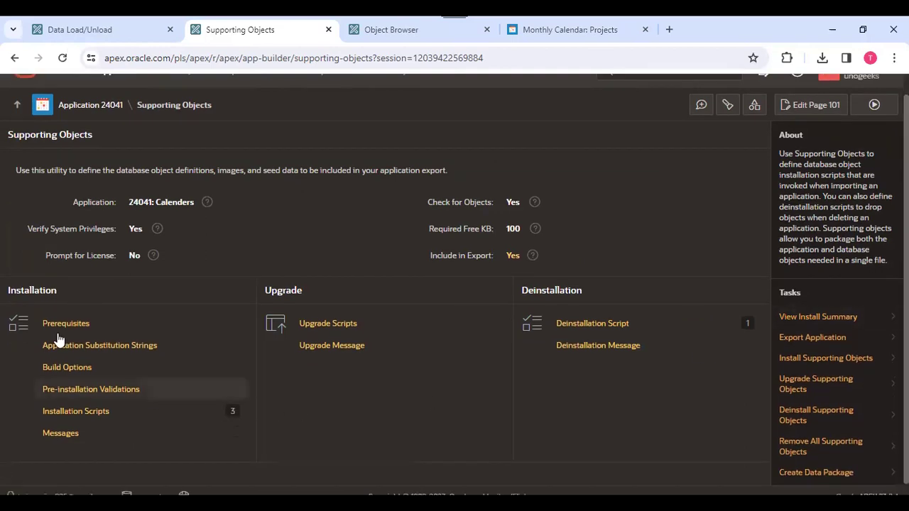
left_click(97, 420)
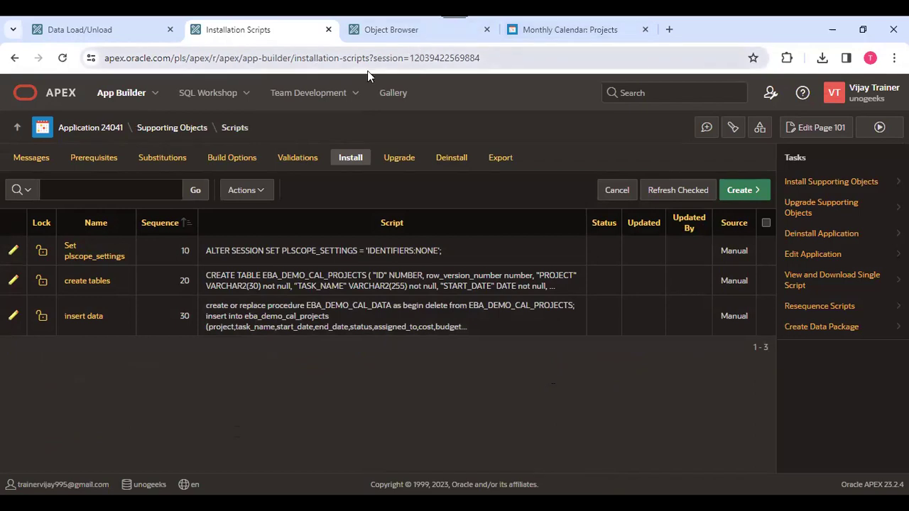
Bring up the sample app Gallery, where Sample Calendar is listed as installed.
left_click(393, 92)
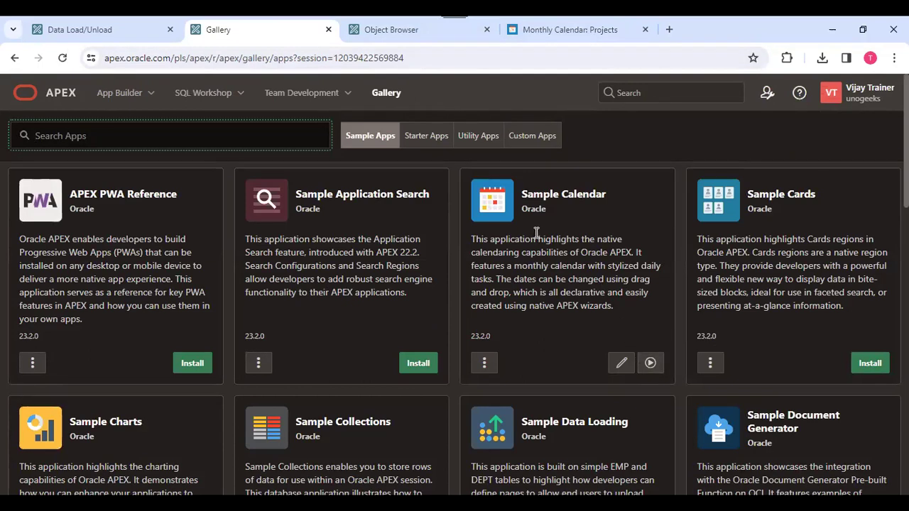
left_click(380, 29)
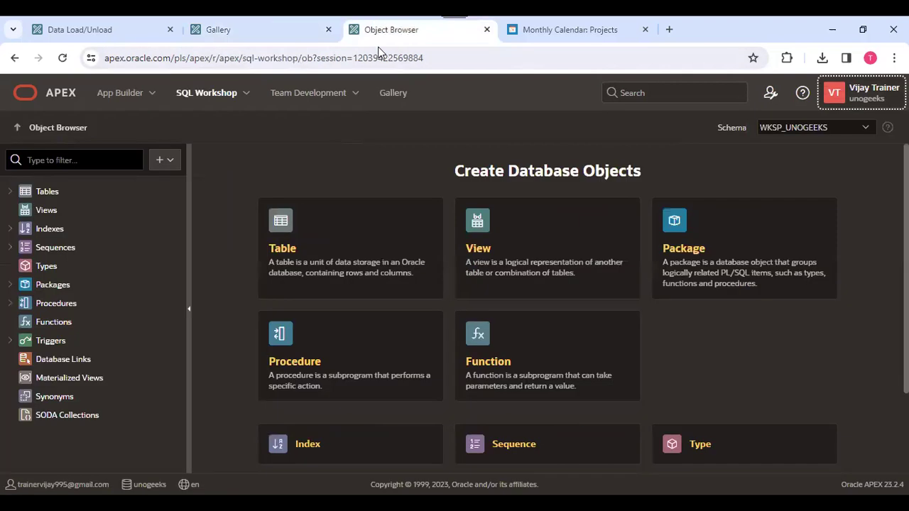
left_click(223, 30)
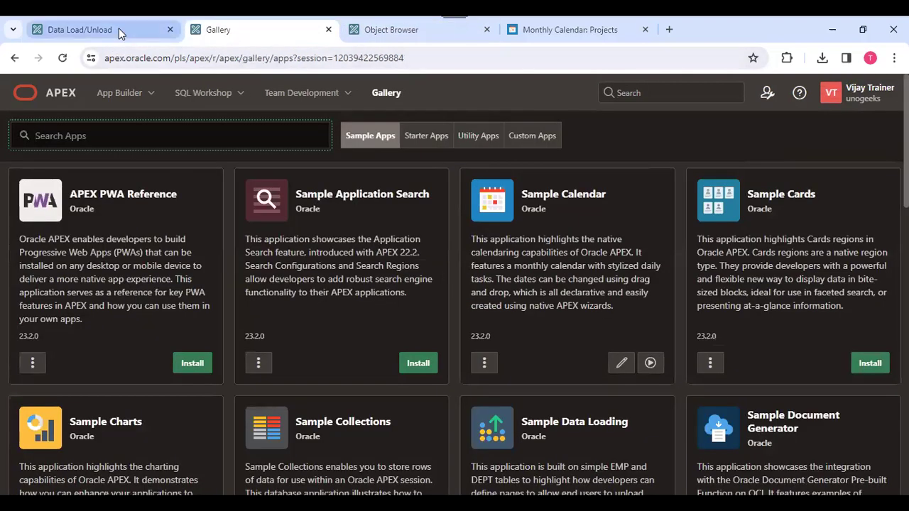
Reopen the Calenders application's pages from the App Builder application list.
left_click(119, 28)
left_click(291, 32)
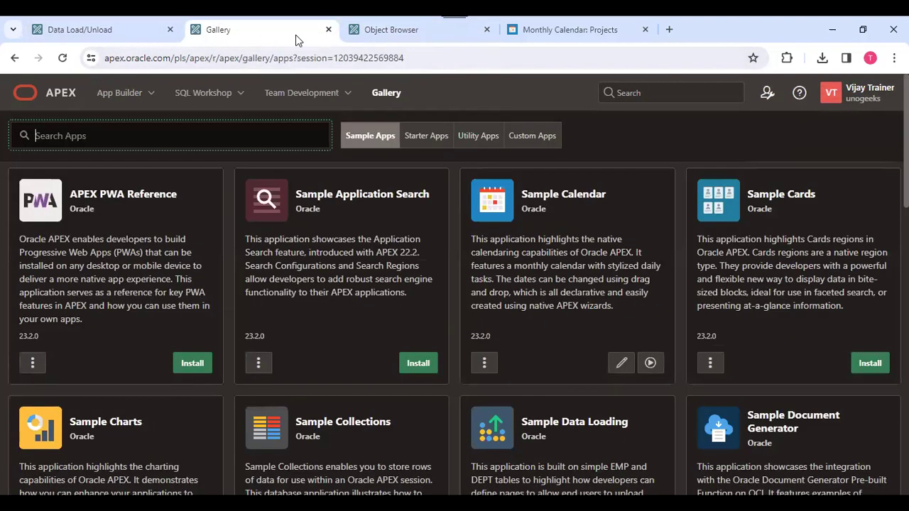
left_click(395, 30)
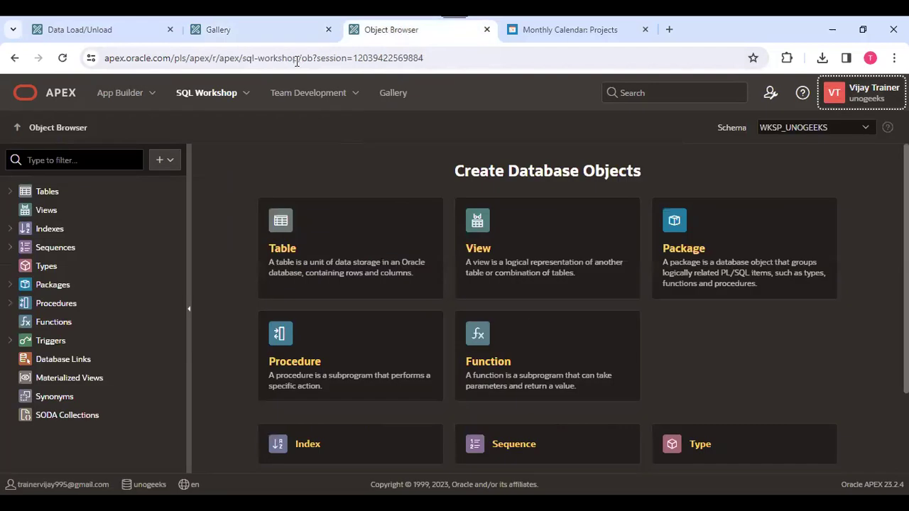
left_click(145, 90)
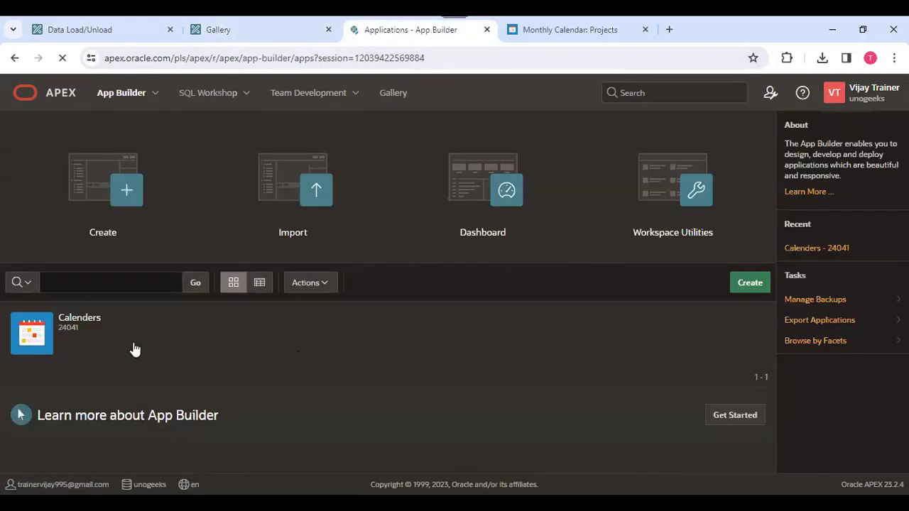
left_click(58, 331)
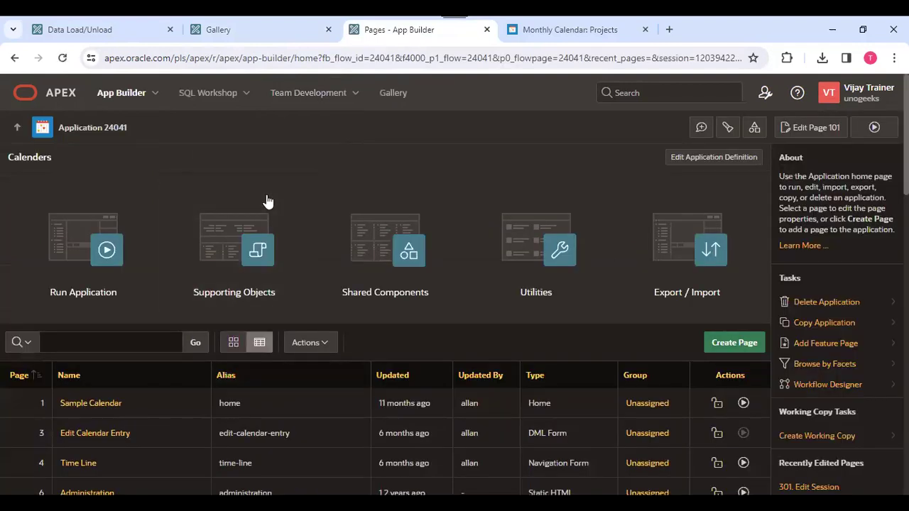
Open SQL Workshop in a new browser tab and go to its Object Browser.
right_click(204, 96)
left_click(270, 113)
left_click(521, 31)
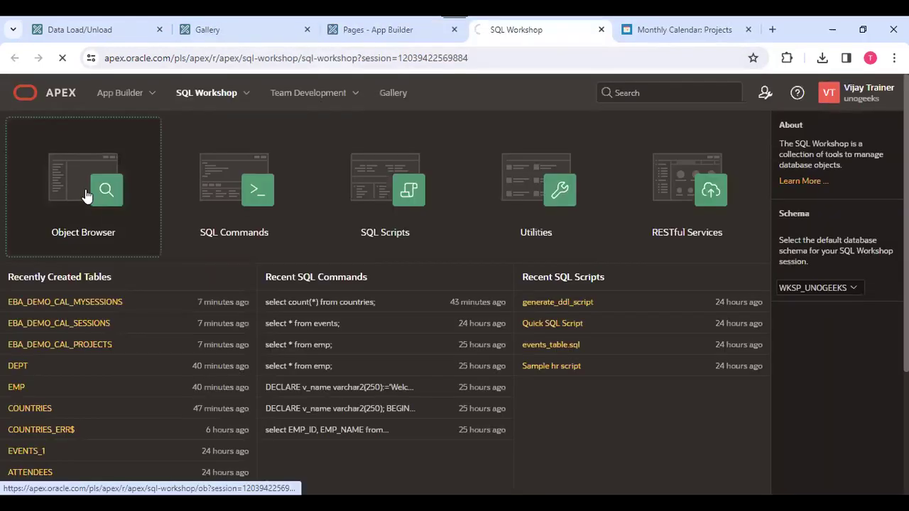
left_click(86, 196)
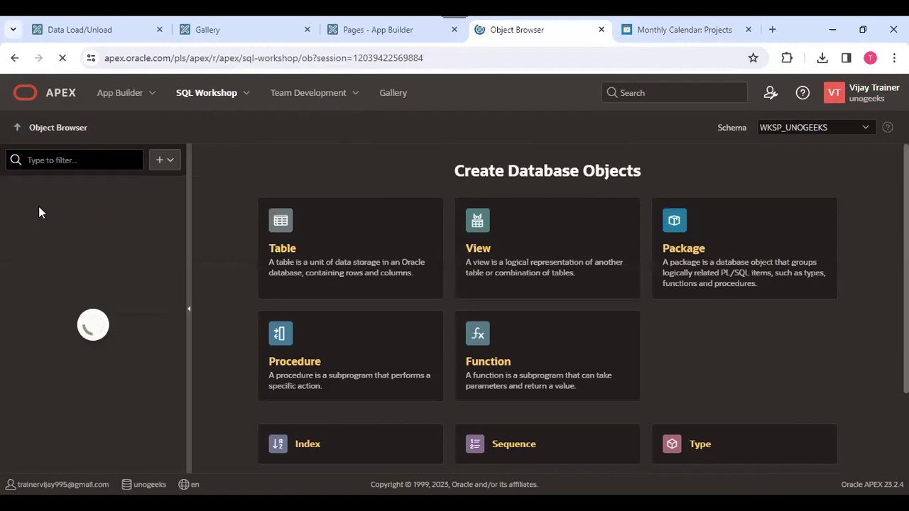
Filter objects by 'EBA_', browse EBA_DEMO_CAL_MYSESSIONS and EBA_DEMO_CAL_PROJECTS data, then show Data Workshop.
left_click(43, 161)
type("E")
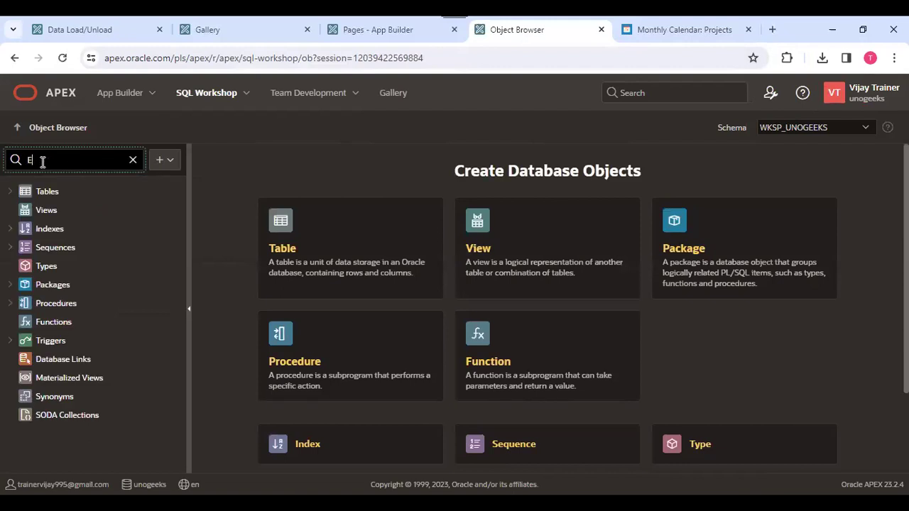
type("BA")
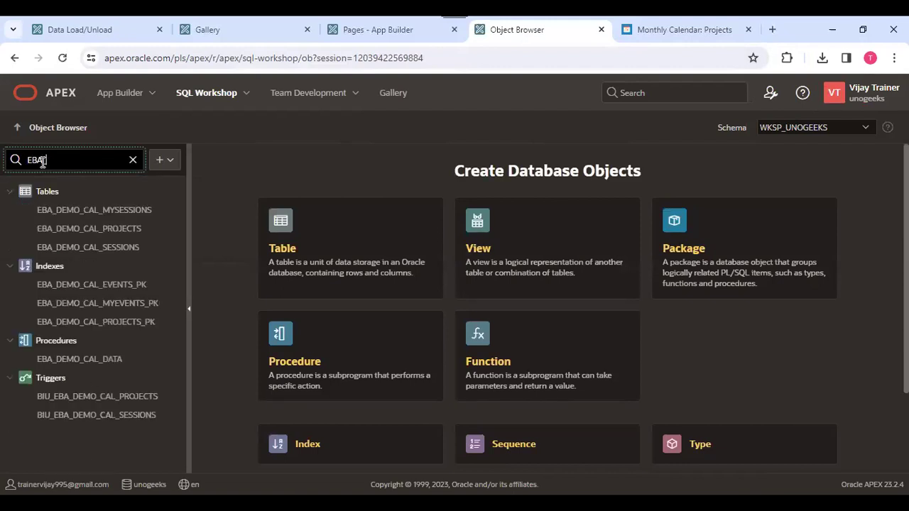
type("_")
left_click(65, 211)
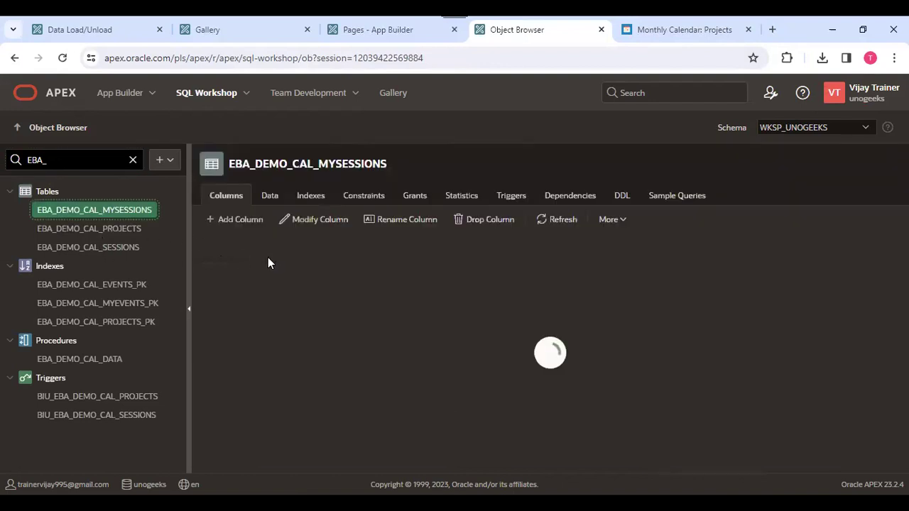
left_click(270, 199)
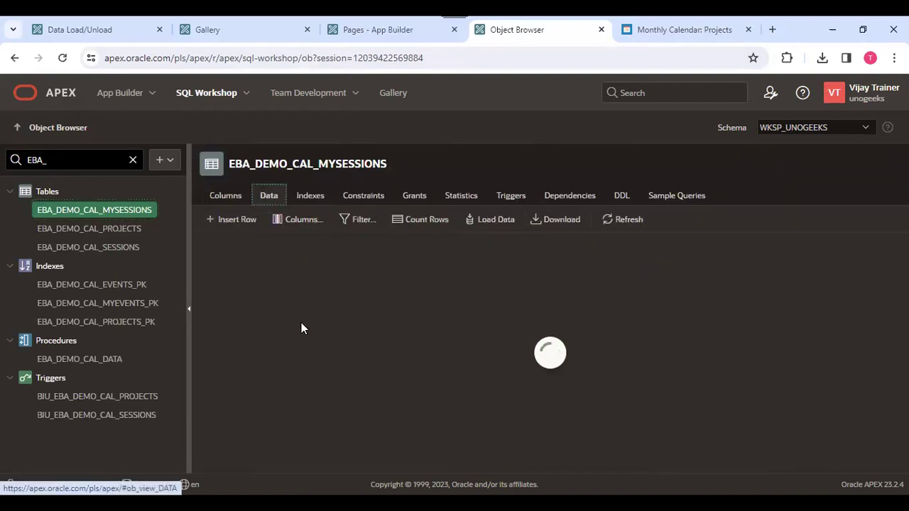
left_click(117, 229)
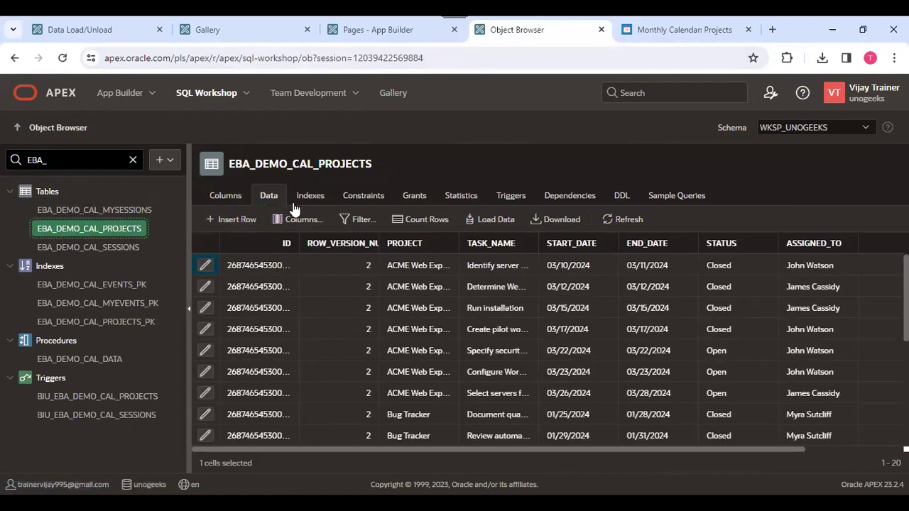
left_click(92, 29)
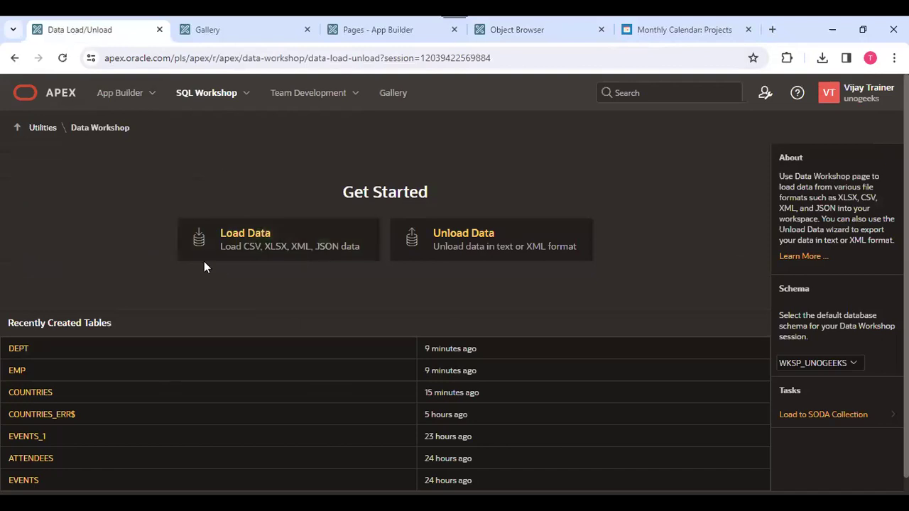
Open Calenders (24041) Supporting Objects, showing three installation scripts and one deinstallation script.
left_click(404, 28)
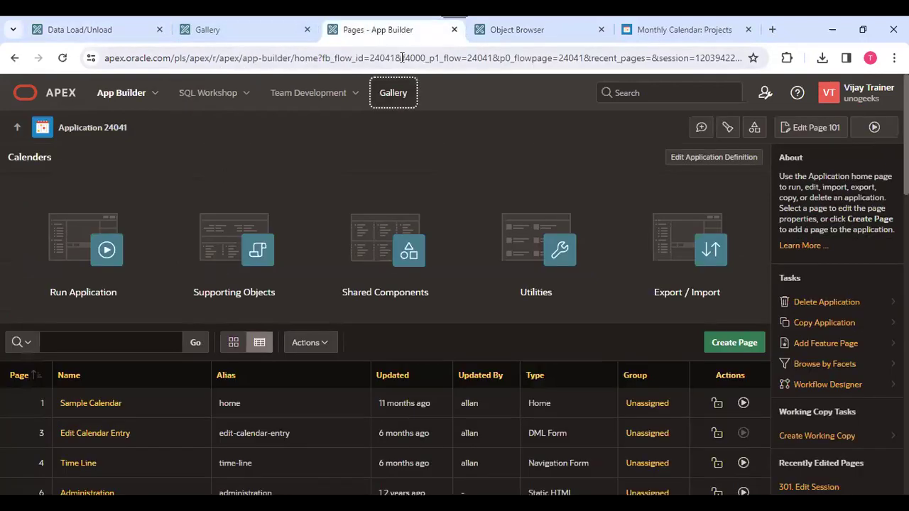
left_click(223, 254)
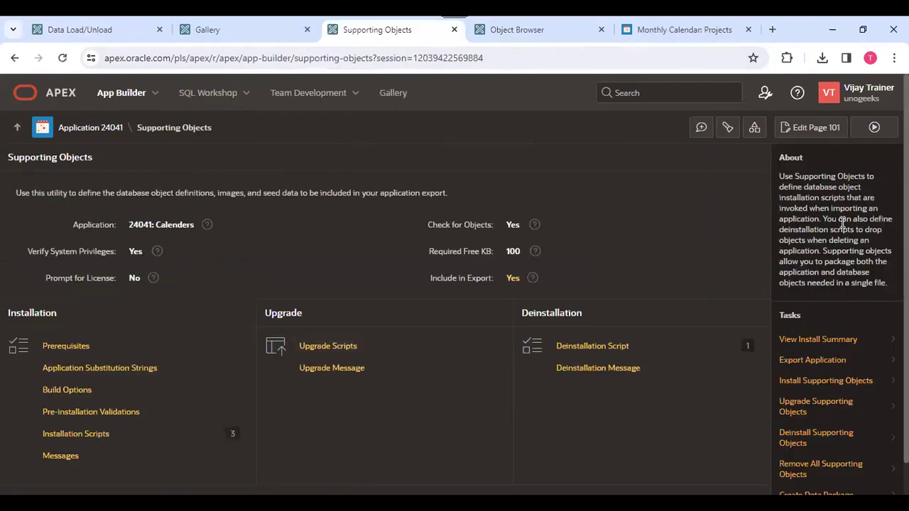
scroll(223, 255, "down", 1)
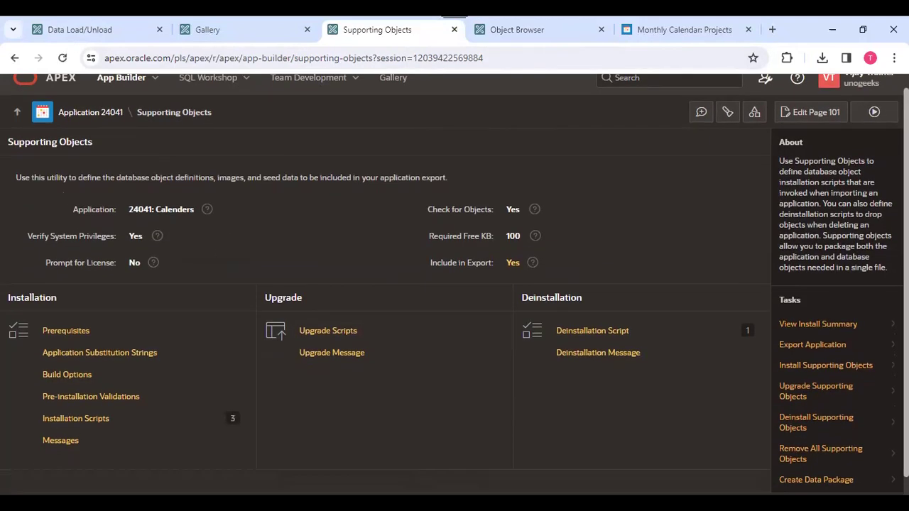
scroll(789, 305, "down", 1)
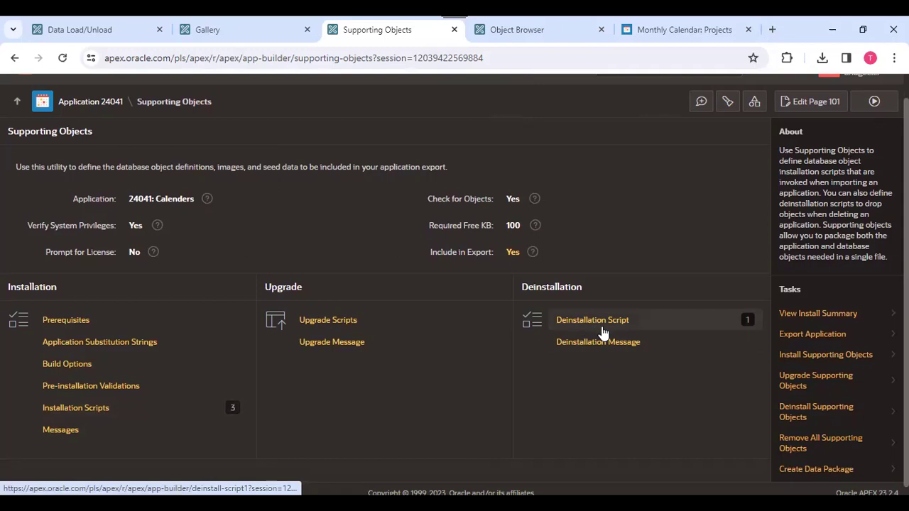
scroll(472, 217, "up", 2)
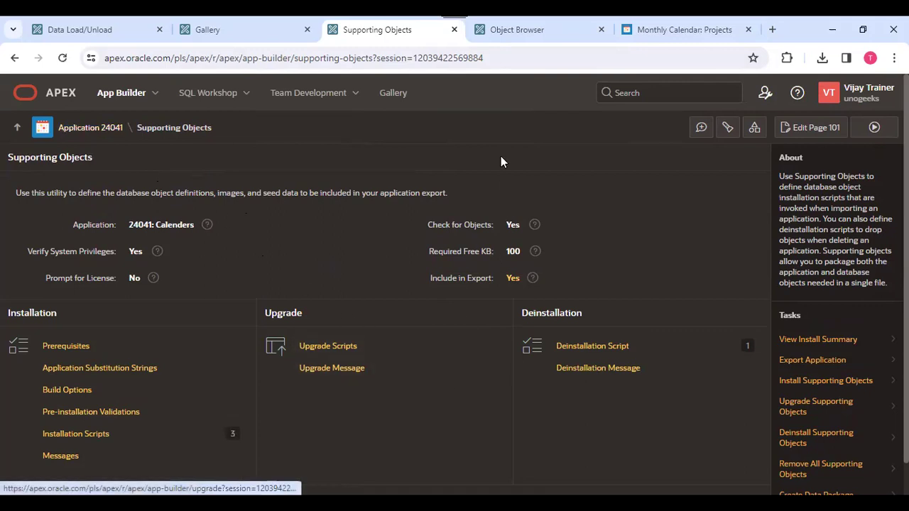
mouse_move(529, 32)
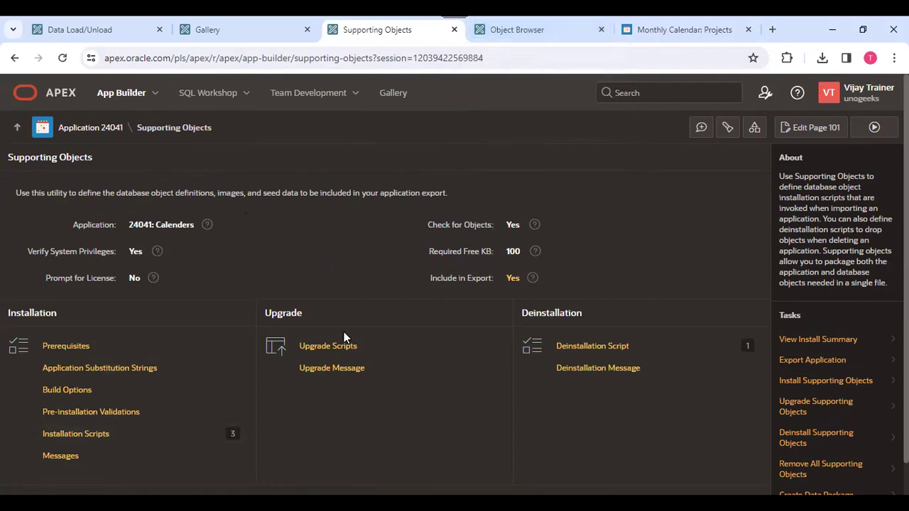
Inspect the deinstall script's DROP statements for the EBA_DEMO_CAL tables, then return to the Application 24041 home.
left_click(614, 352)
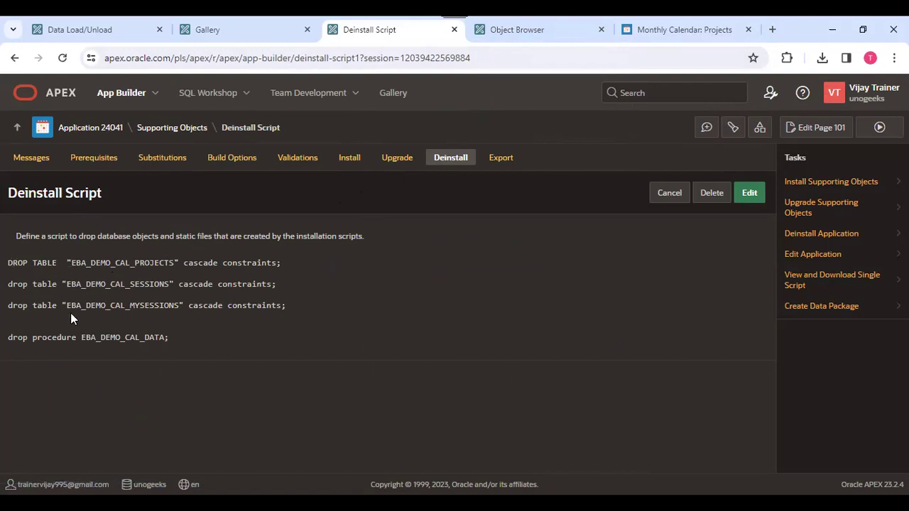
double_click(123, 264)
left_click(106, 129)
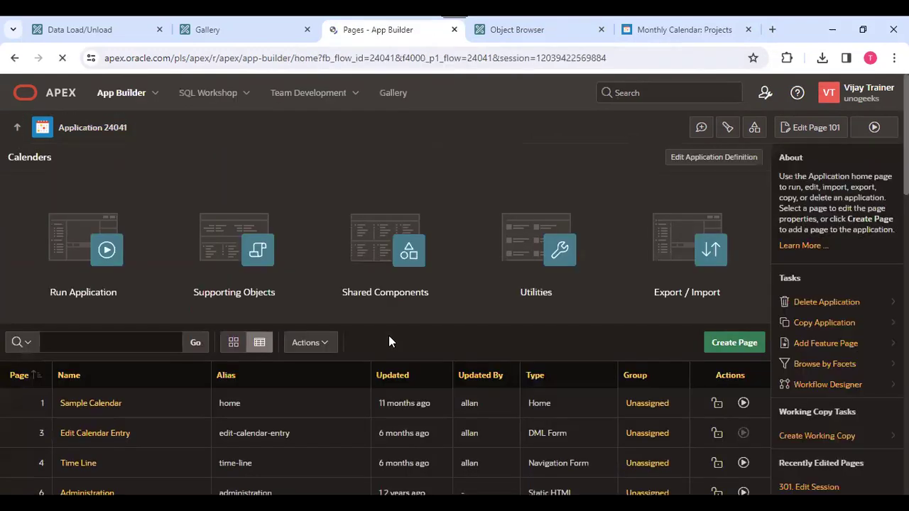
Deinstall Calenders 24041 with Remove Application Definition and Deinstall Supporting Objects both ticked.
left_click(830, 304)
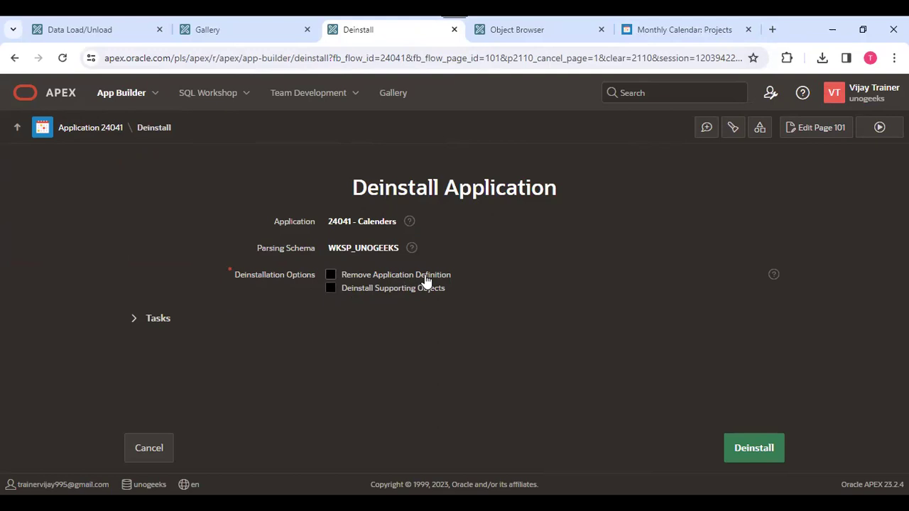
left_click(331, 274)
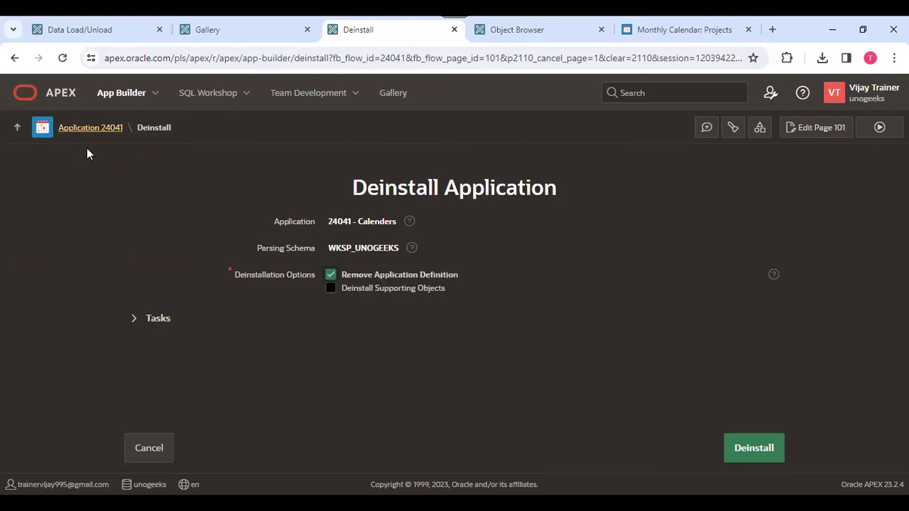
left_click(527, 32)
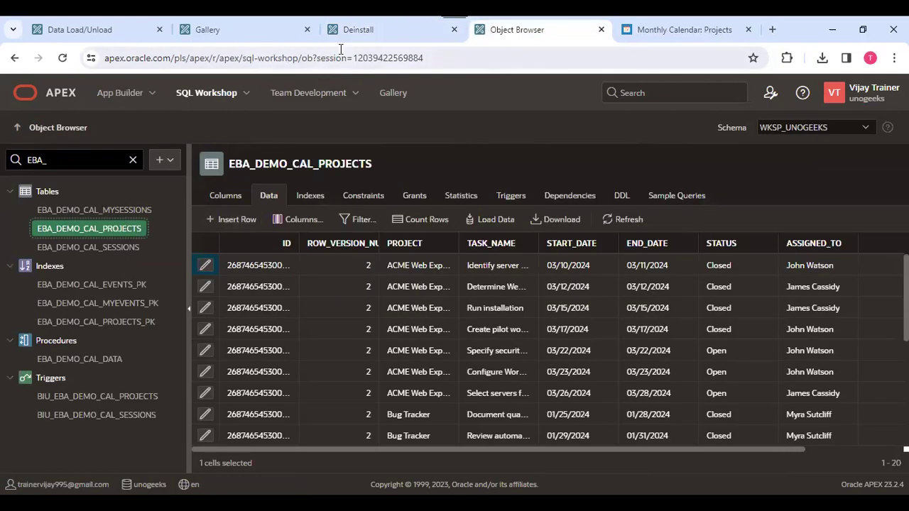
left_click(381, 35)
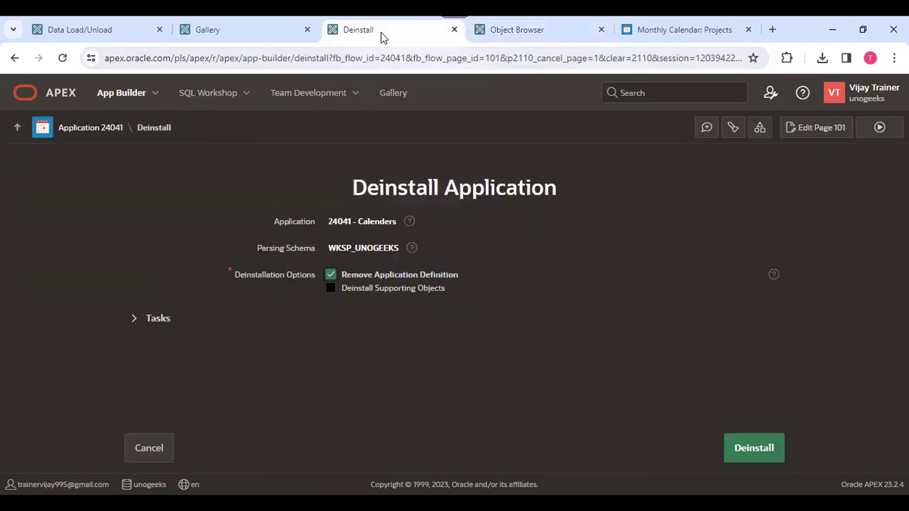
left_click(333, 290)
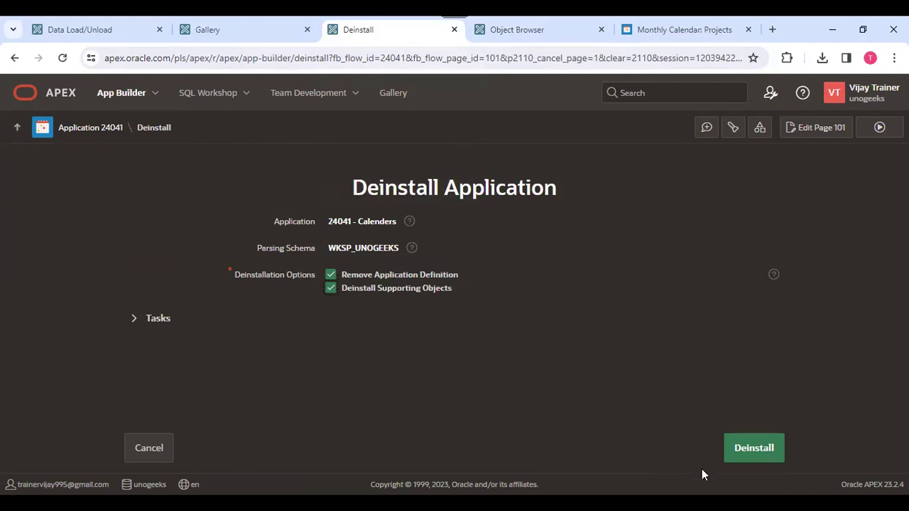
left_click(755, 448)
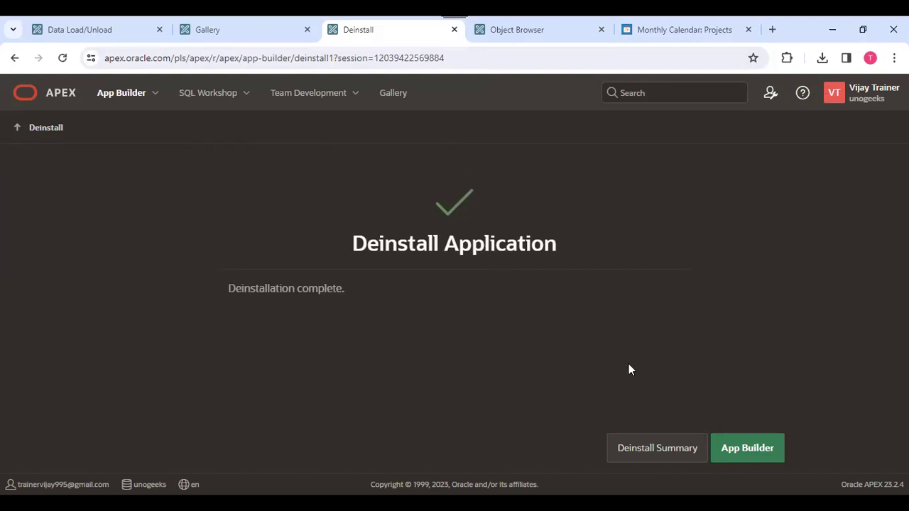
Confirm the calendar app returns 404 Not Found and the refreshed, unfiltered Object Browser lists no EBA_ objects.
left_click(664, 32)
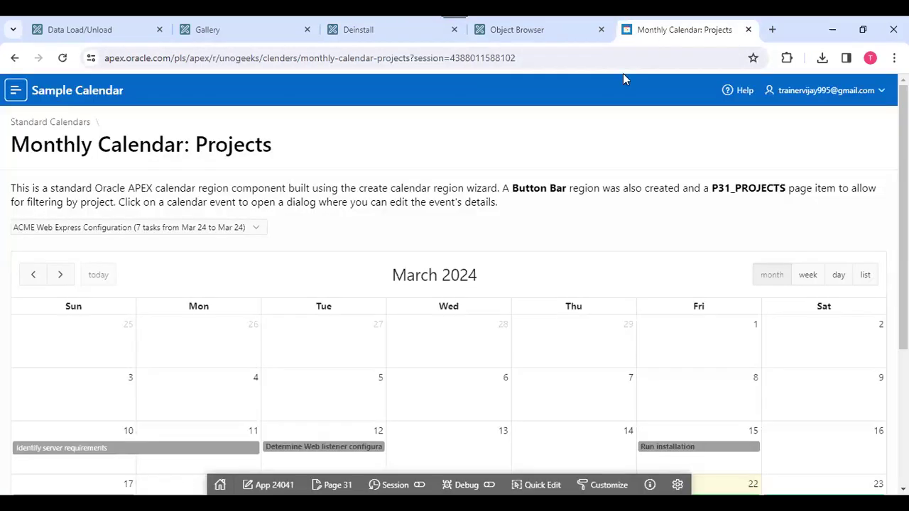
left_click(62, 57)
left_click(548, 34)
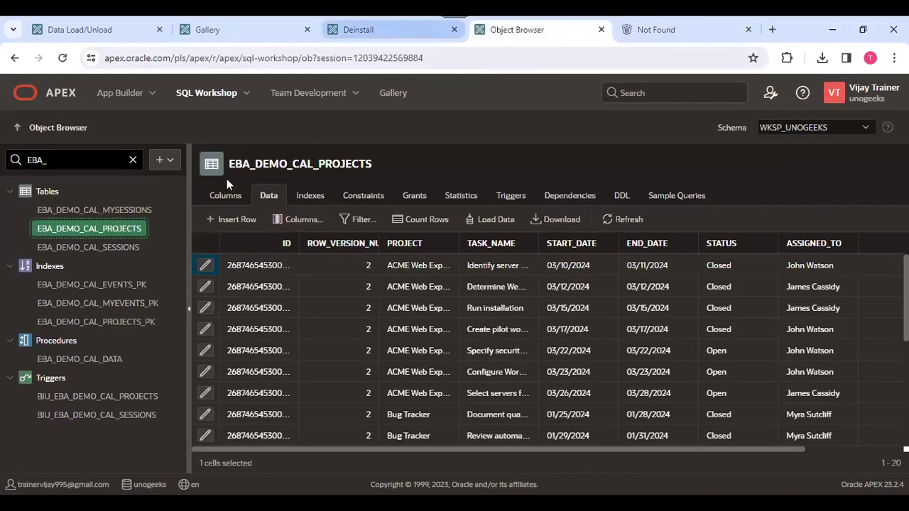
left_click(43, 192)
right_click(42, 191)
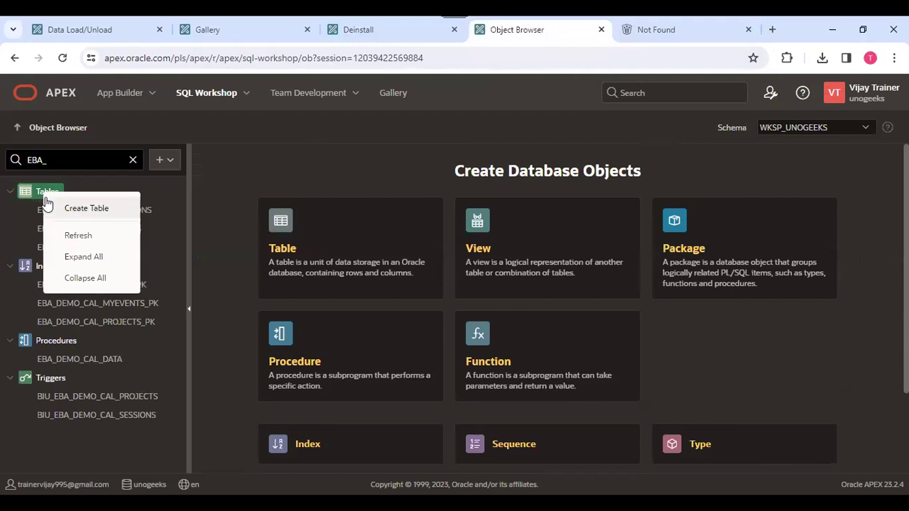
left_click(72, 240)
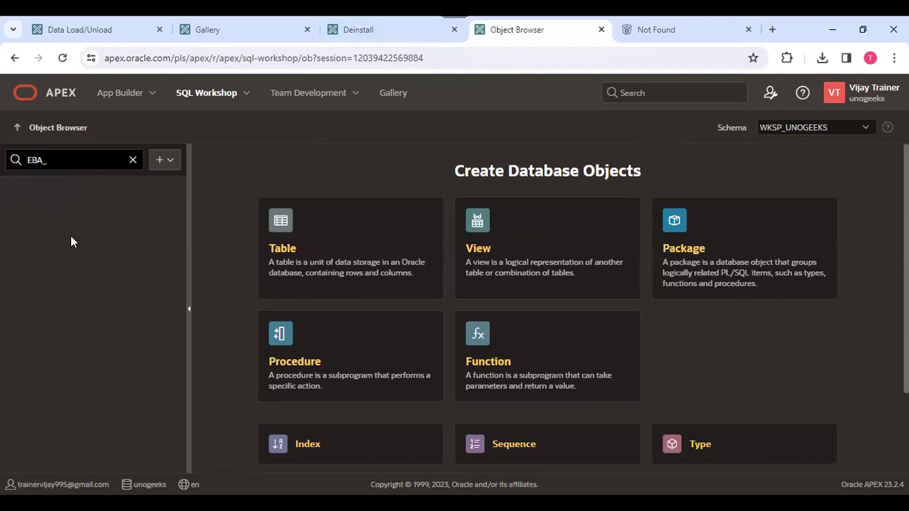
double_click(88, 161)
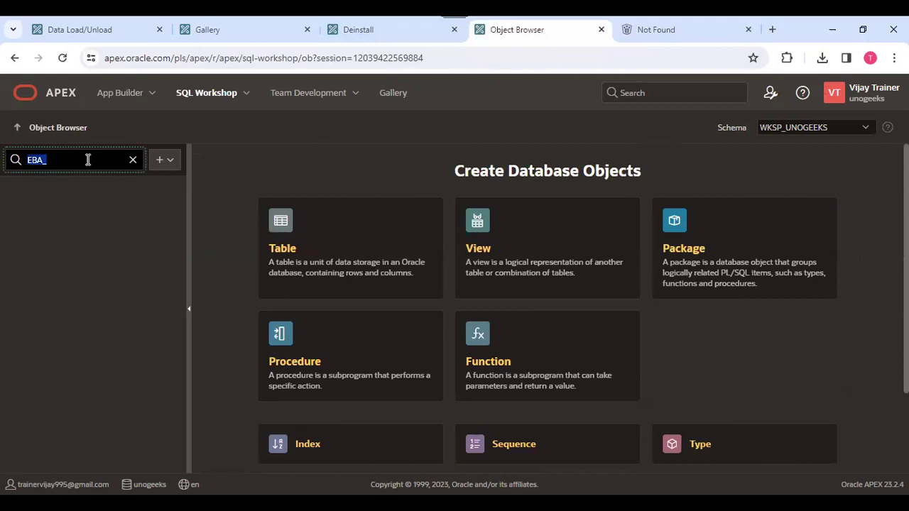
key("BackSpace")
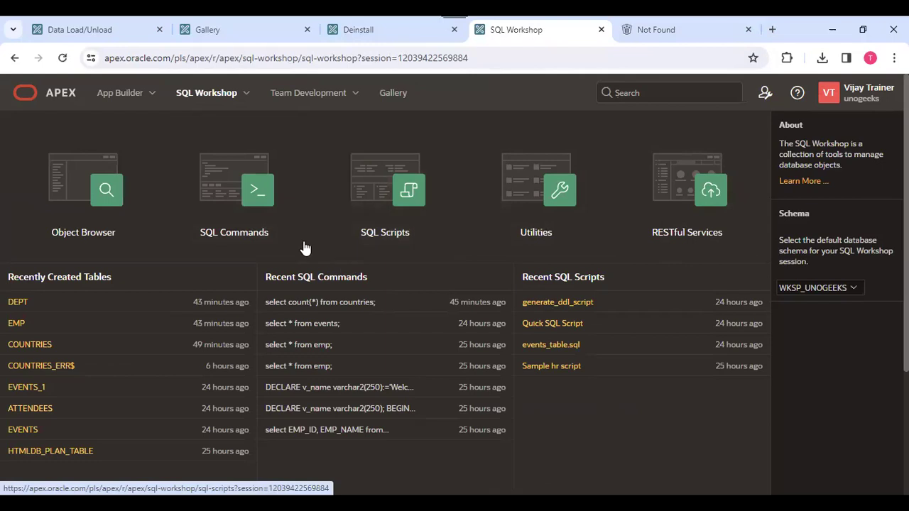
Scroll the Gallery's Sample Apps to find Sample Calendar with its Install button again.
left_click(393, 93)
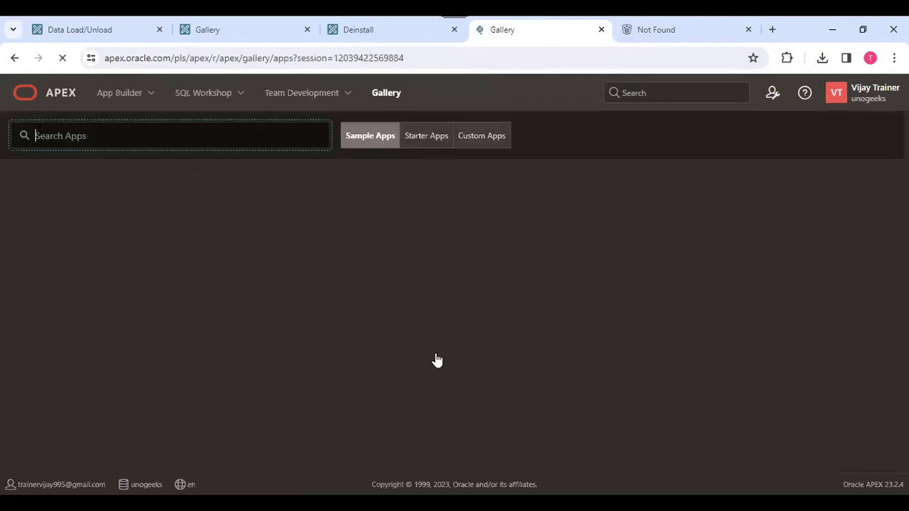
scroll(437, 360, "down", 2)
scroll(454, 284, "down", 3)
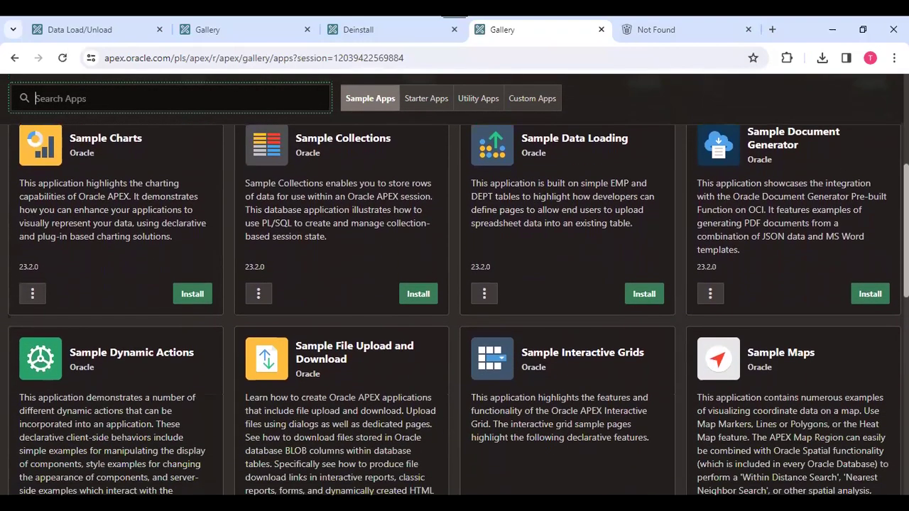
scroll(838, 236, "up", 5)
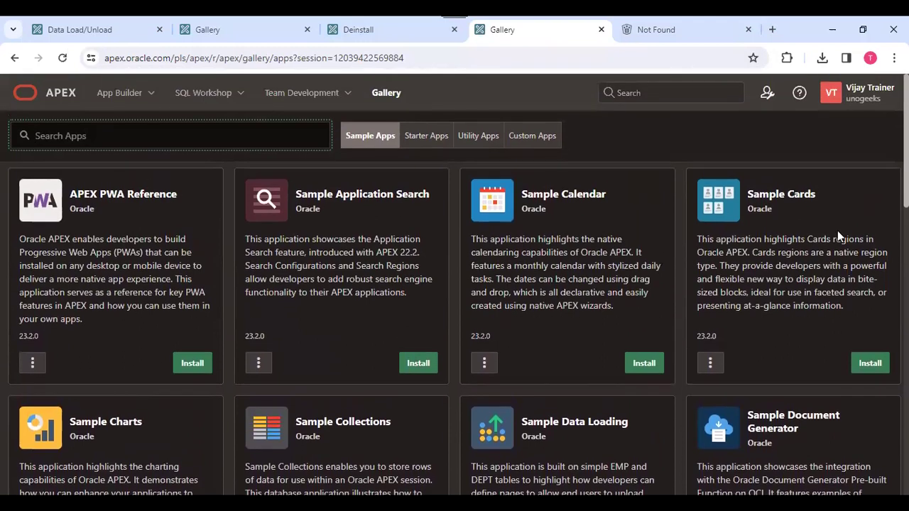
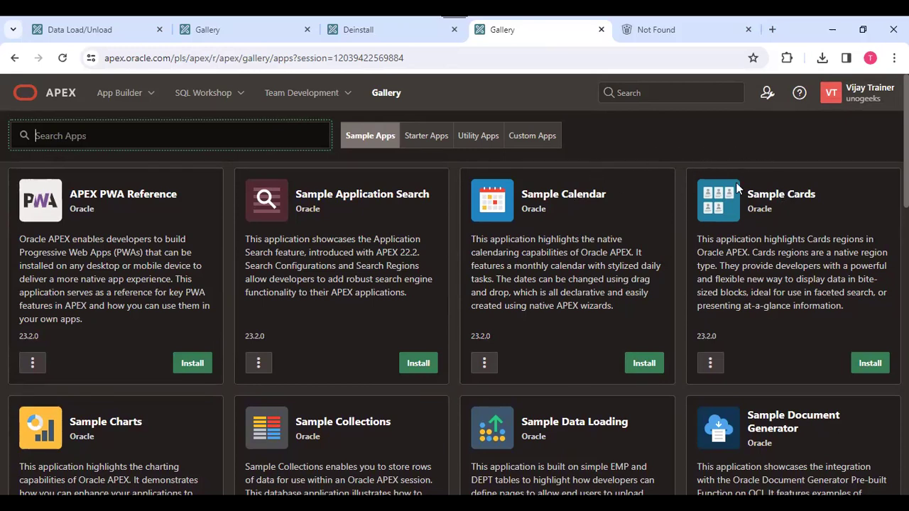
Install the Sample Calendar card from the Gallery's Sample Apps and open the installed app.
left_click(646, 364)
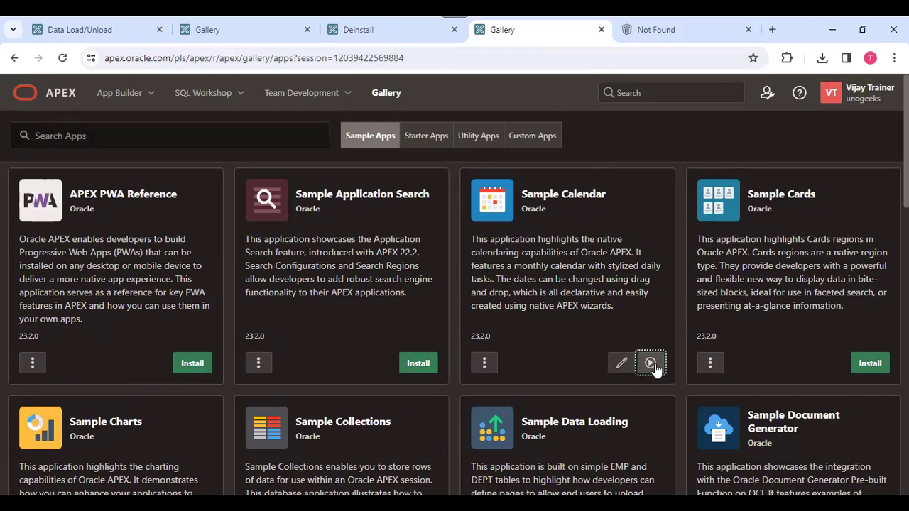
left_click(619, 367)
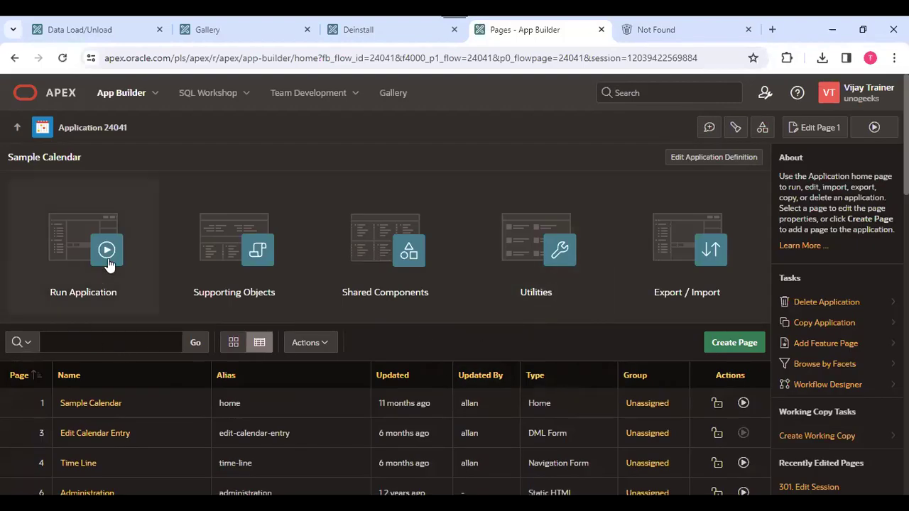
Review Sample Calendar's application definition: application 24041, version 23.2.0 and its properties.
left_click(719, 161)
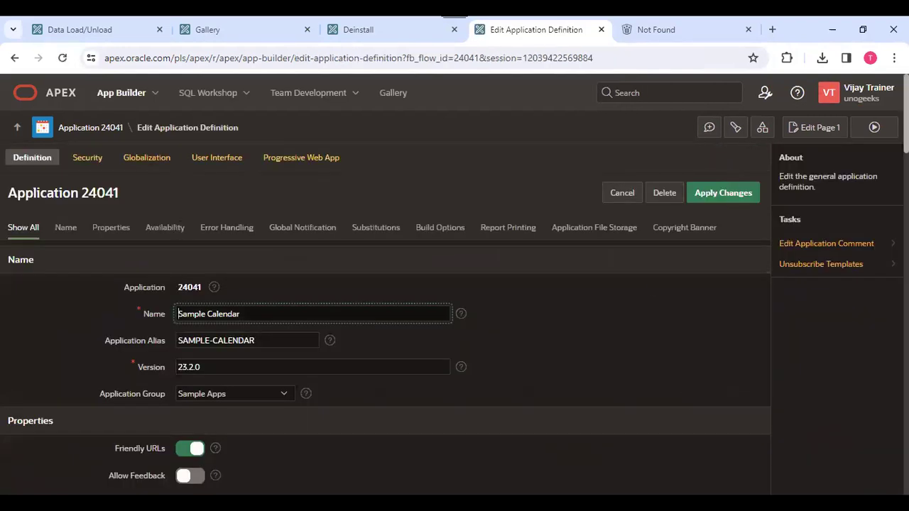
scroll(383, 320, "down", 5)
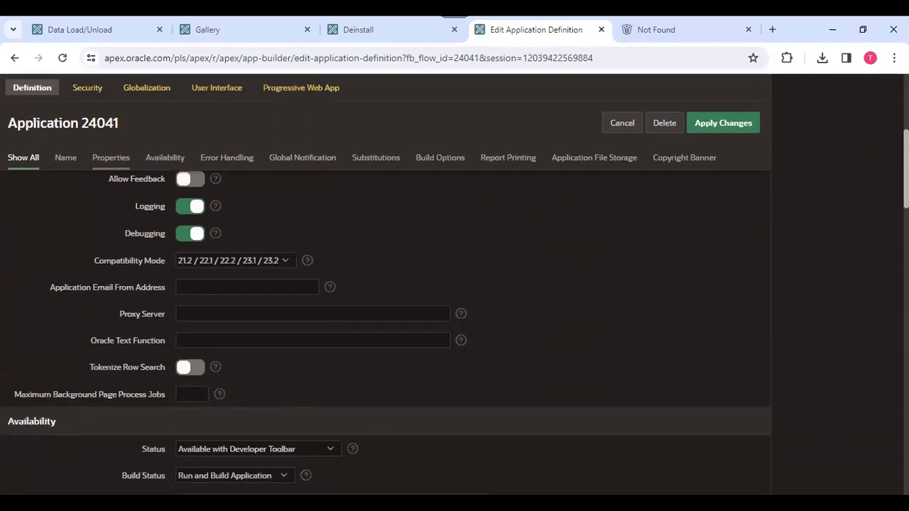
scroll(875, 284, "down", 6)
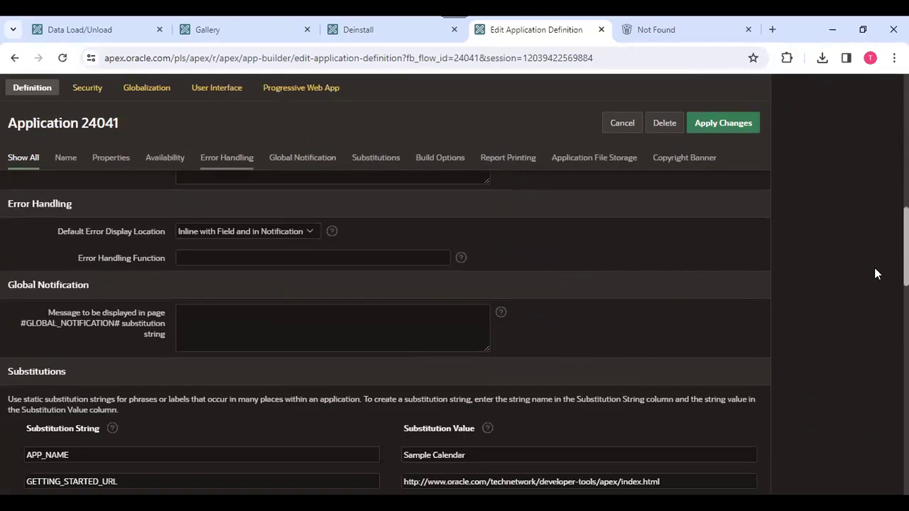
scroll(874, 288, "up", 11)
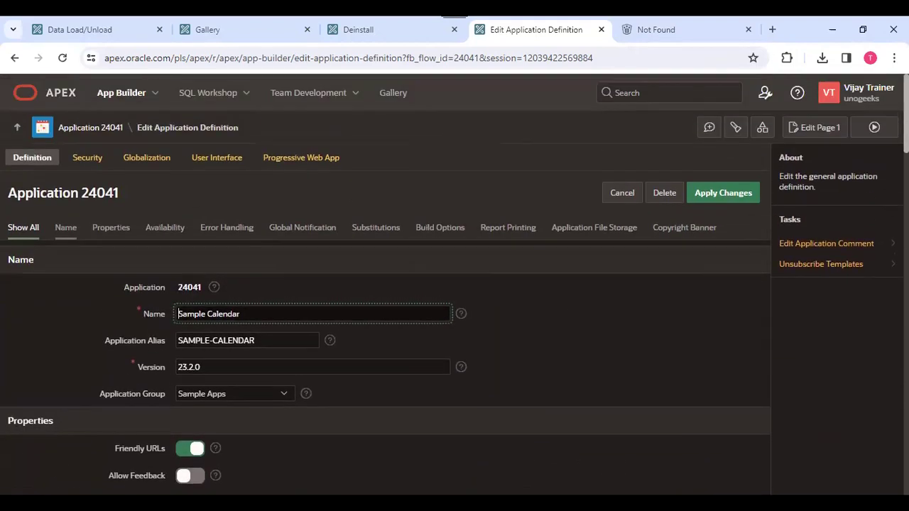
left_click(88, 158)
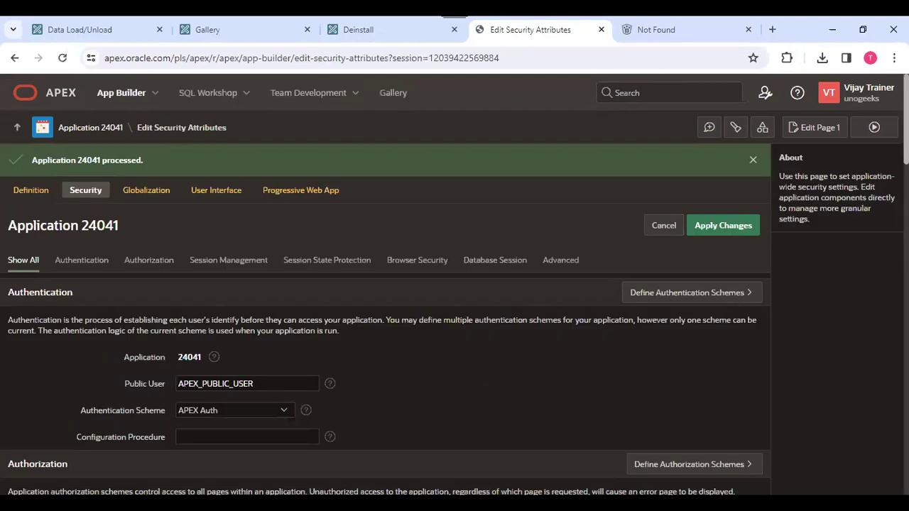
Scroll through the Sample Calendar application's Security attributes.
scroll(385, 348, "down", 5)
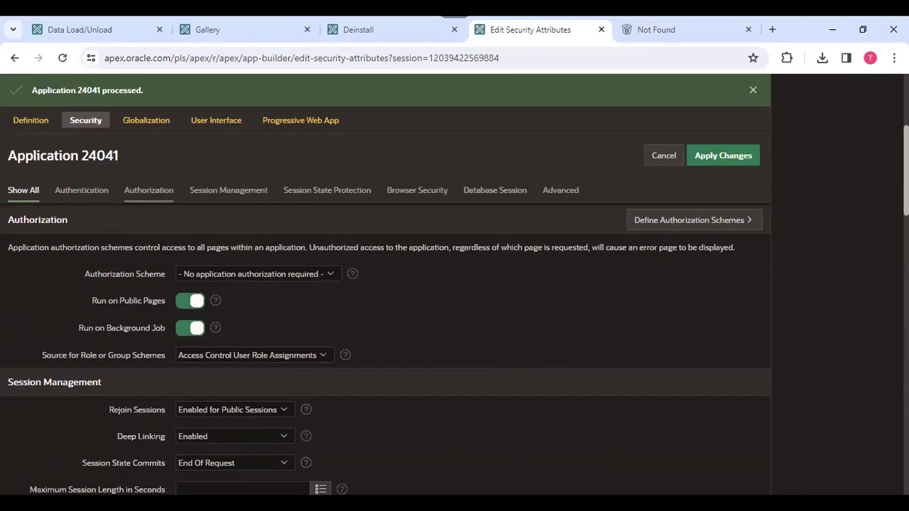
scroll(386, 348, "down", 6)
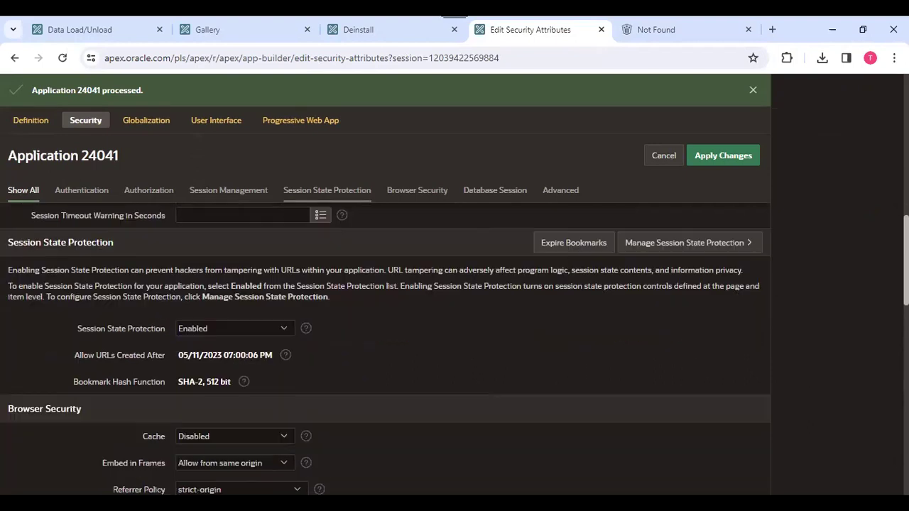
scroll(386, 348, "up", 10)
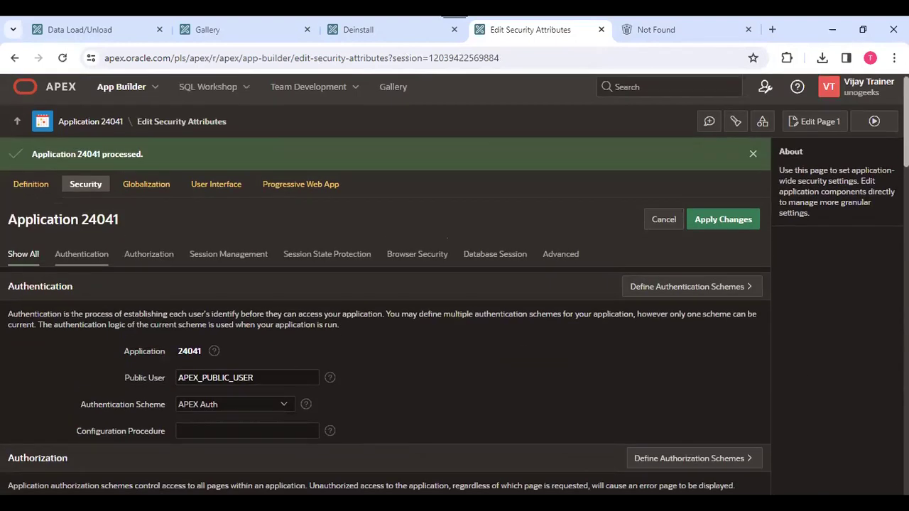
scroll(385, 348, "down", 2)
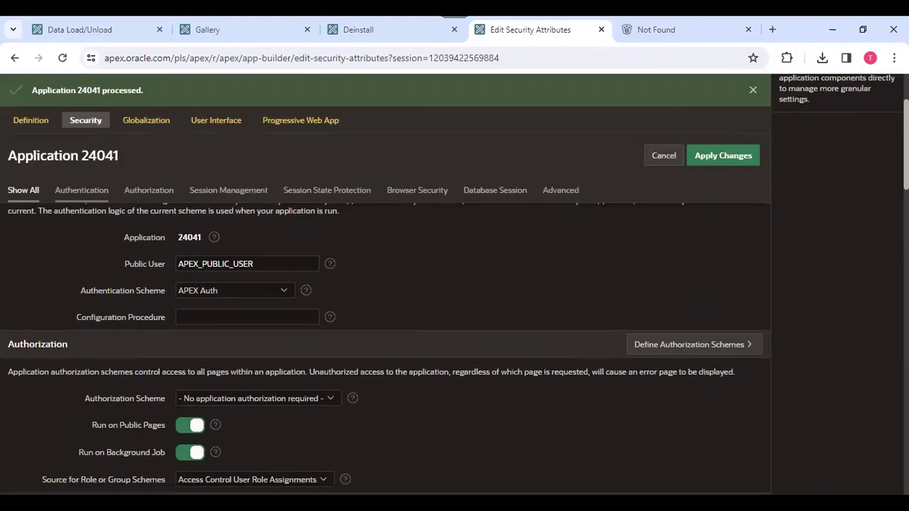
scroll(385, 348, "down", 1)
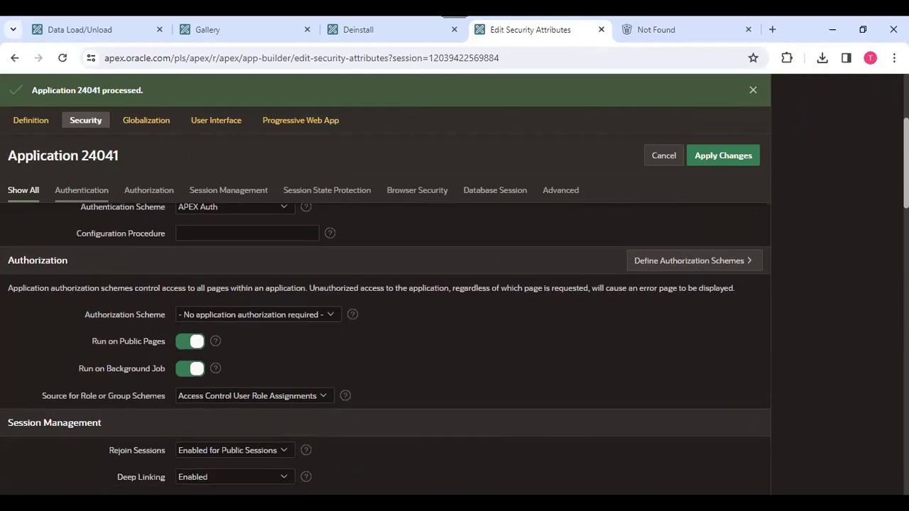
scroll(386, 348, "down", 2)
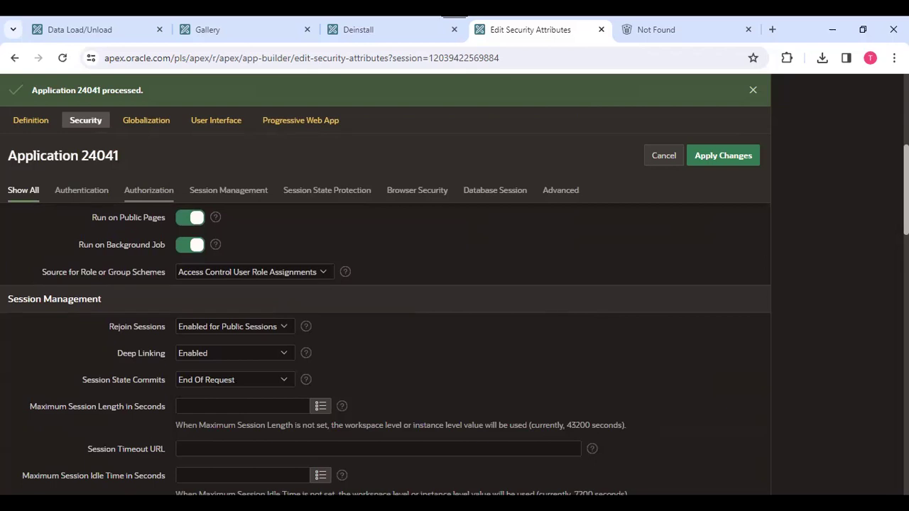
scroll(386, 348, "down", 4)
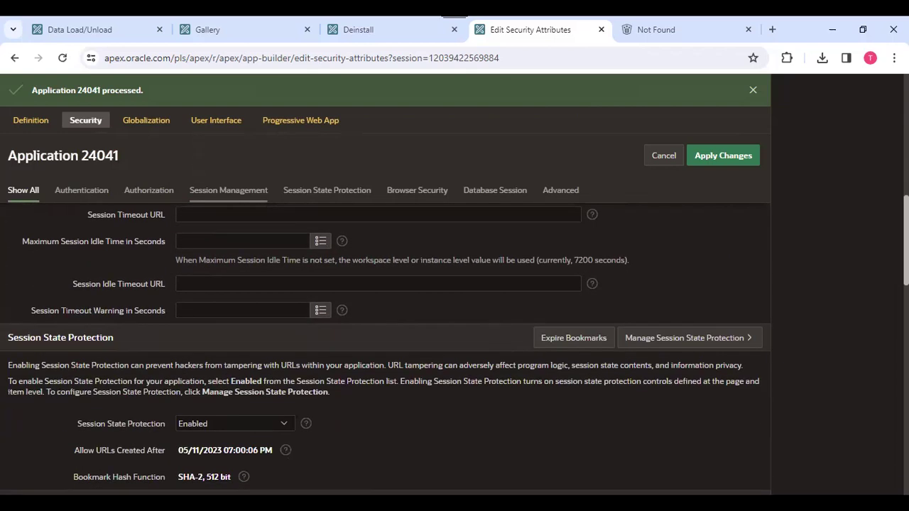
scroll(385, 348, "up", 8)
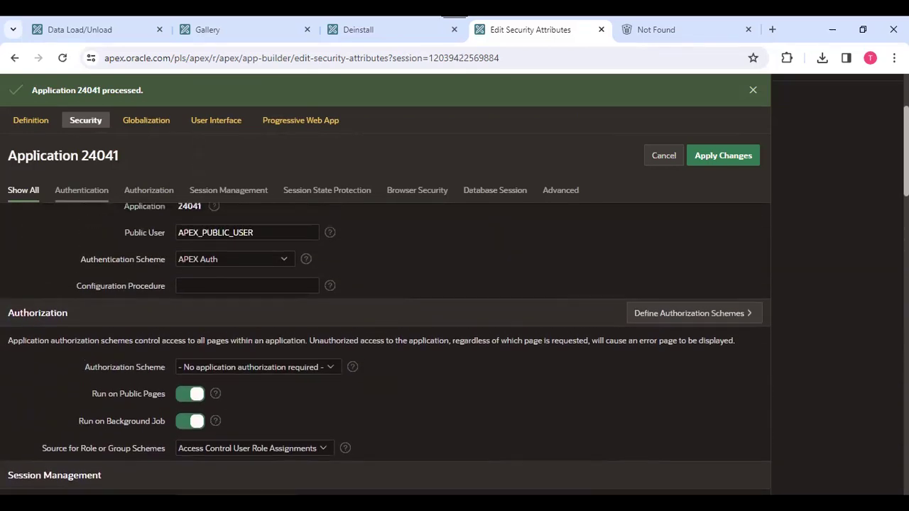
scroll(451, 285, "up", 1)
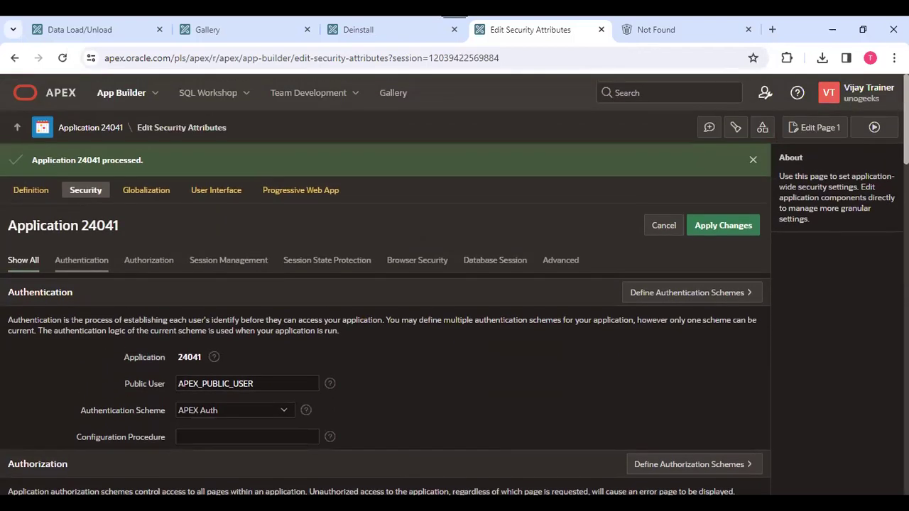
Check the Database Session parsing schema WKSP_UNOGEEKS unchanged, then return to the Application 24041 home.
left_click(555, 261)
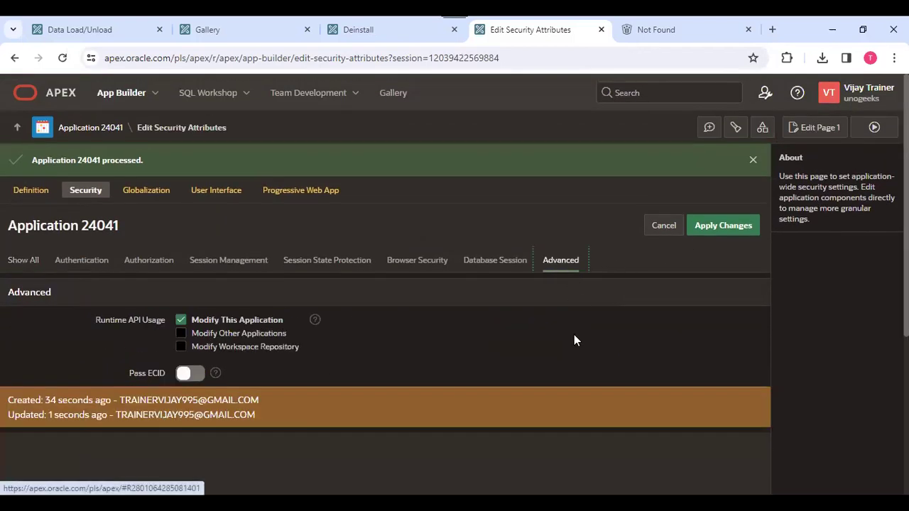
left_click(483, 275)
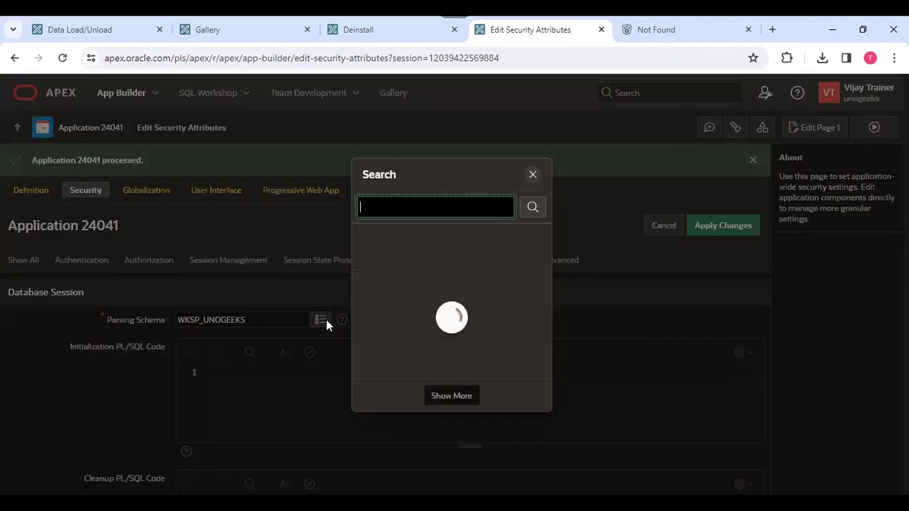
left_click(323, 320)
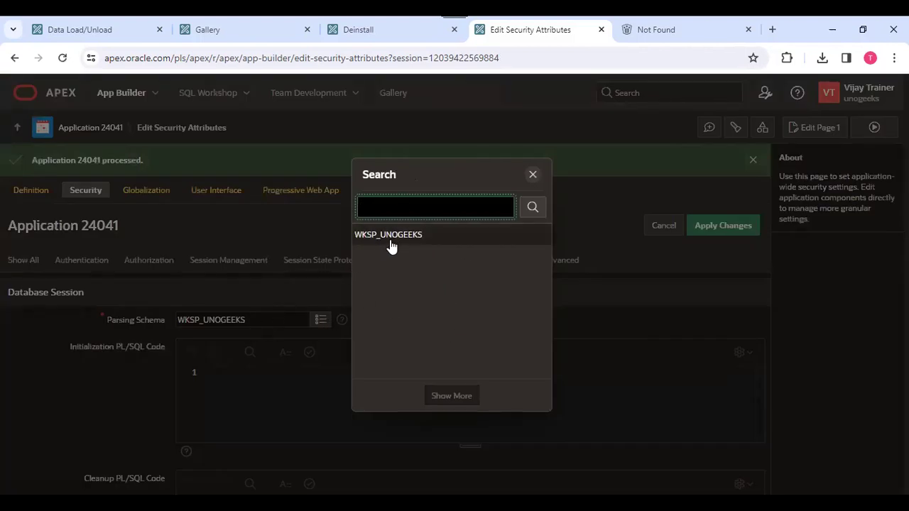
left_click(533, 176)
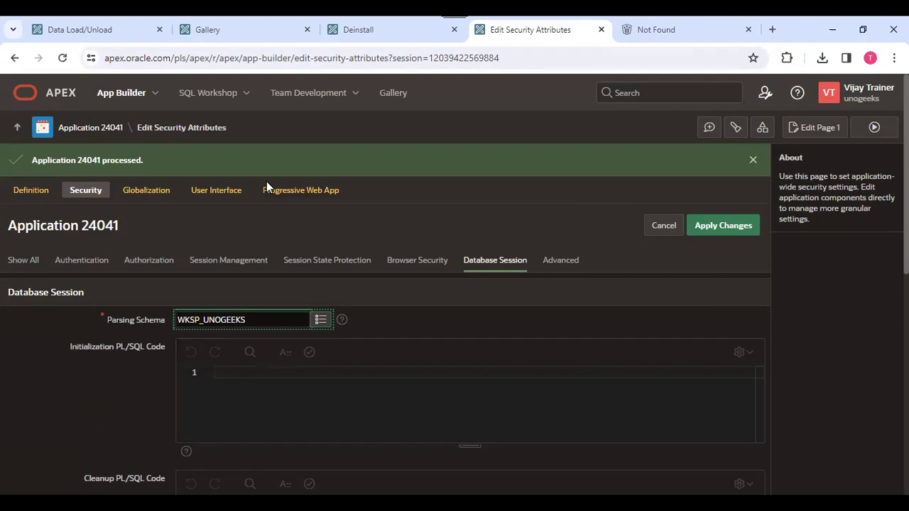
left_click(85, 128)
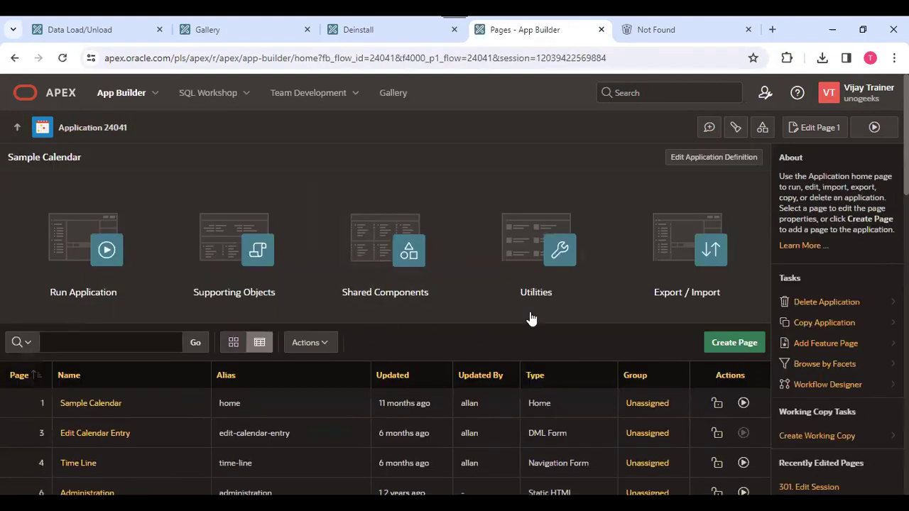
Back out of Delete Application to the Application 24041 home and open Shared Components.
left_click(822, 305)
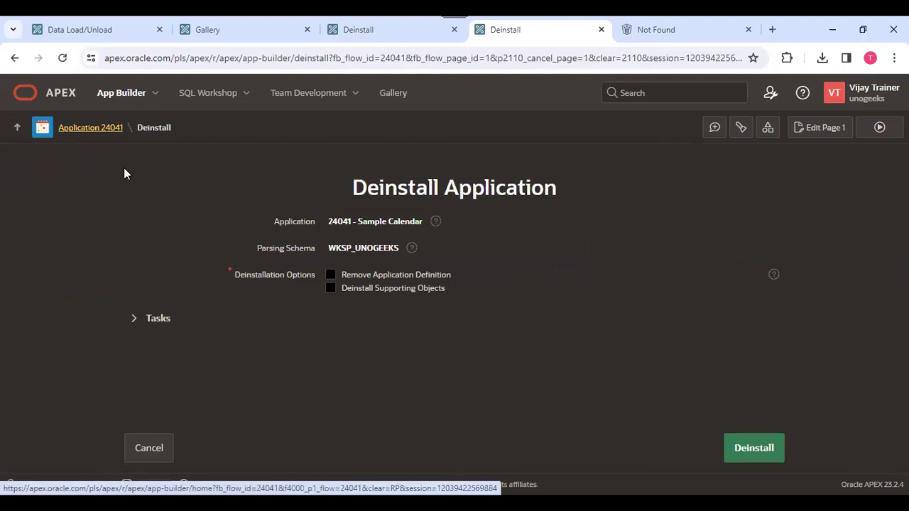
left_click(124, 168)
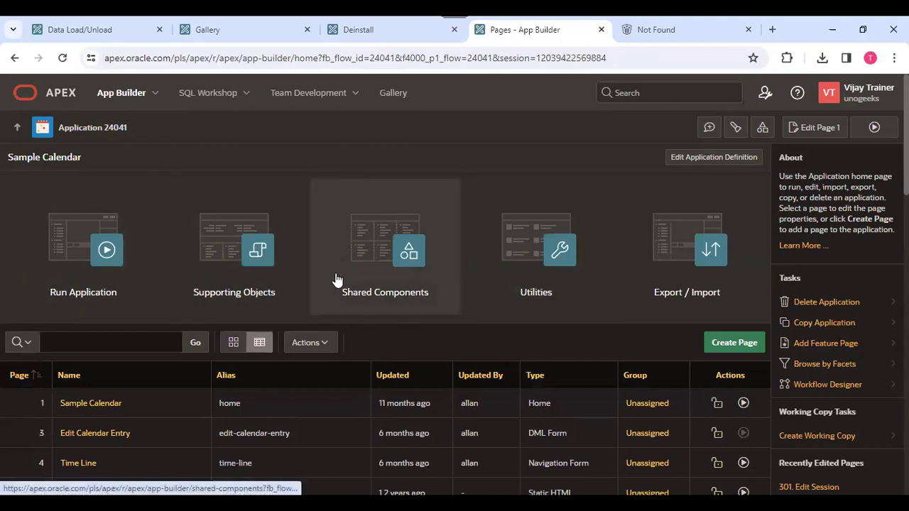
left_click(380, 242)
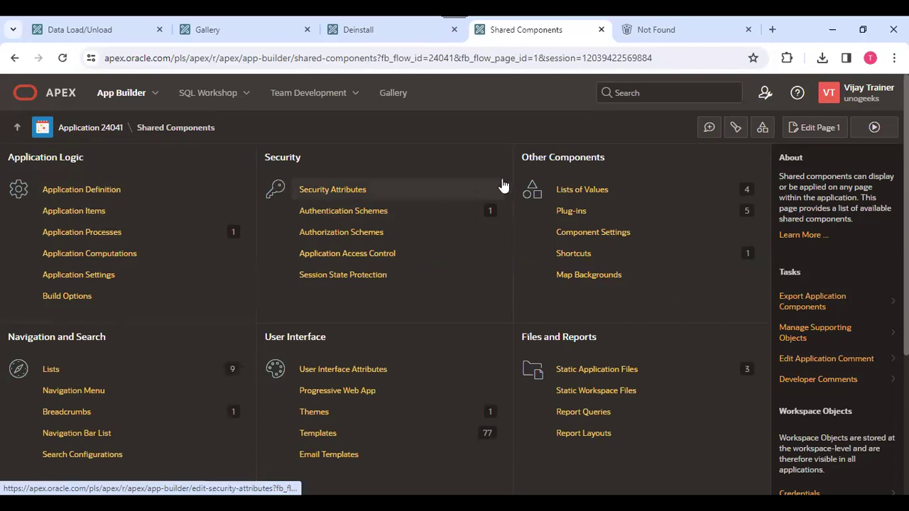
Open the APEX Auth scheme from the application's Authentication Schemes list.
left_click(348, 212)
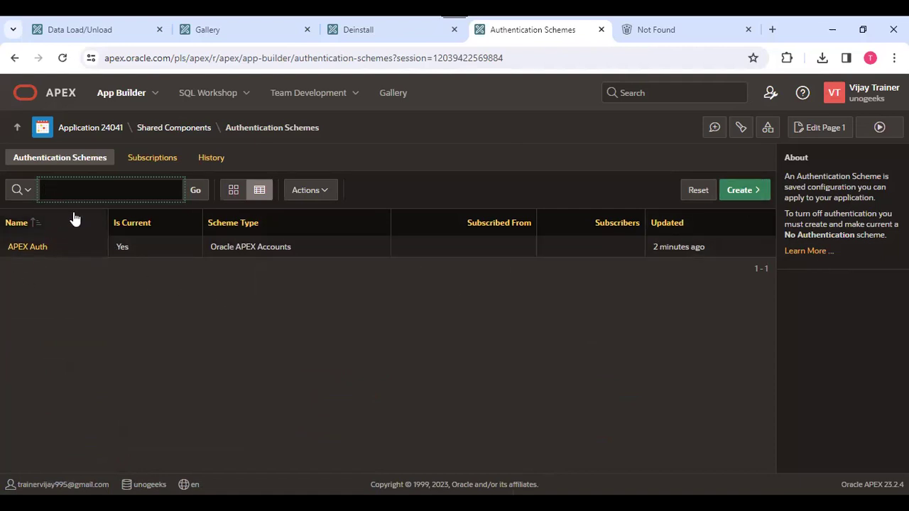
left_click(28, 249)
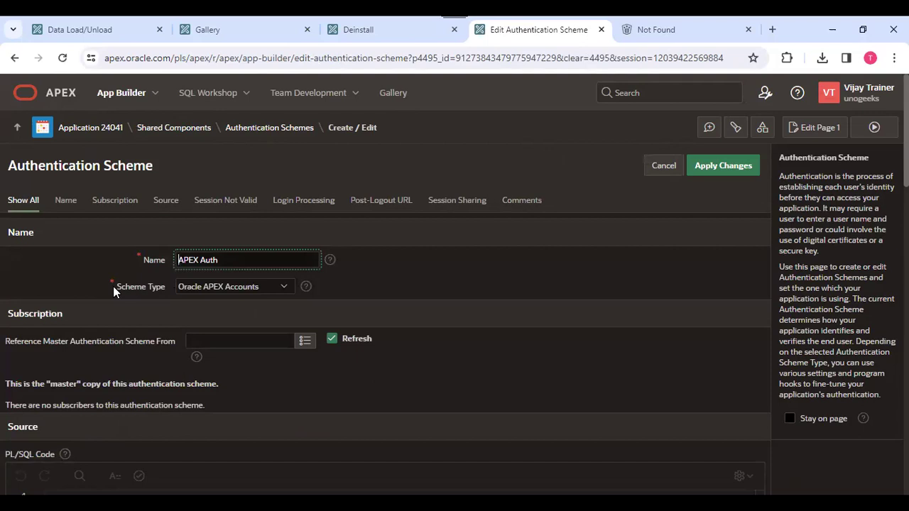
Set APEX Auth's Scheme Type to Custom and review its empty authentication function settings.
left_click(192, 285)
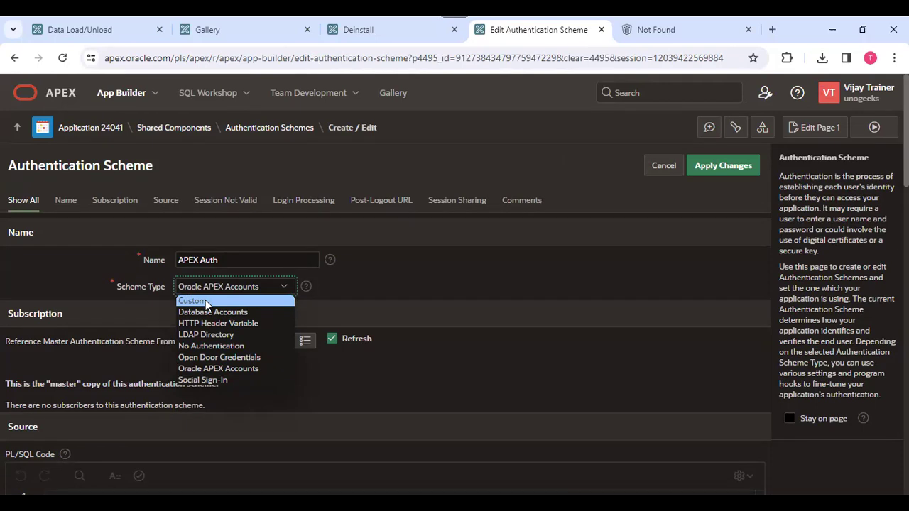
left_click(205, 301)
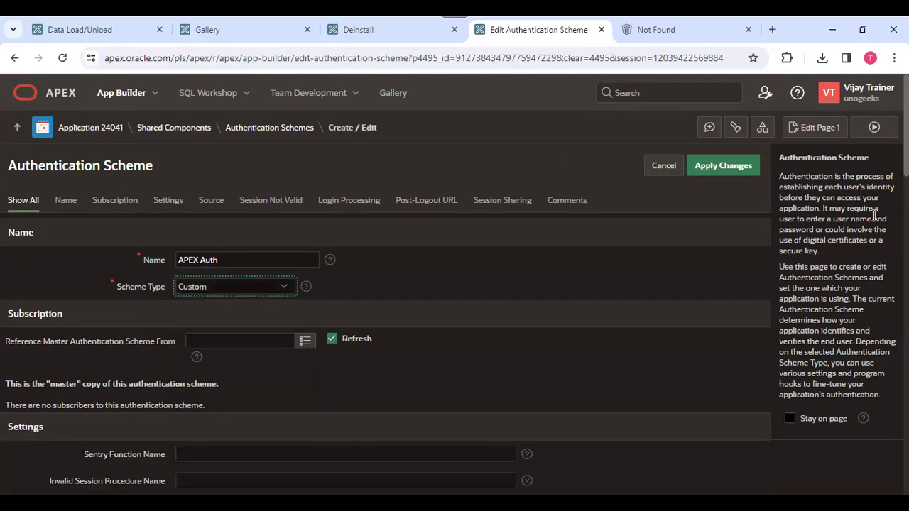
scroll(906, 213, "down", 2)
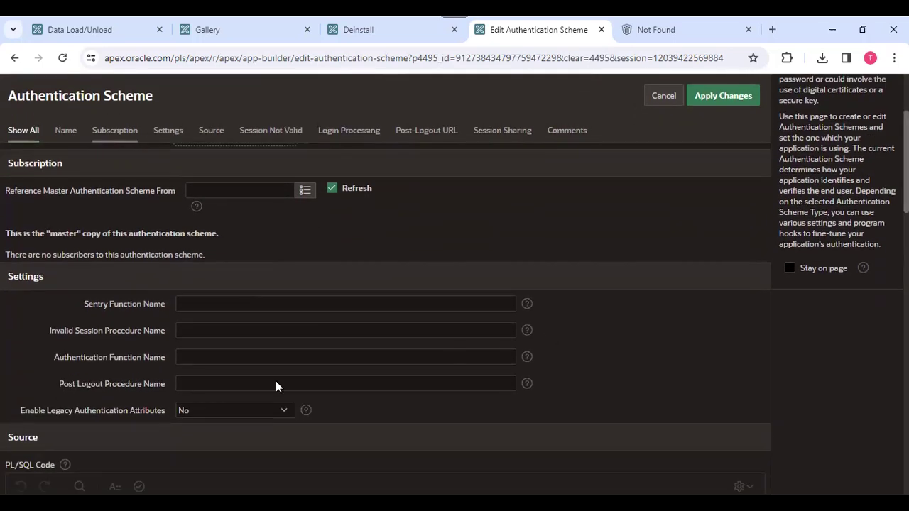
left_click(186, 354)
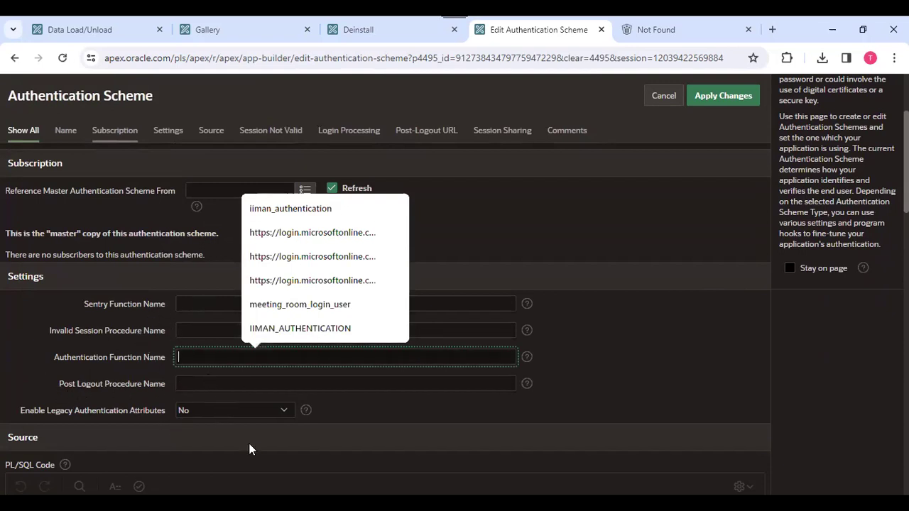
left_click(674, 362)
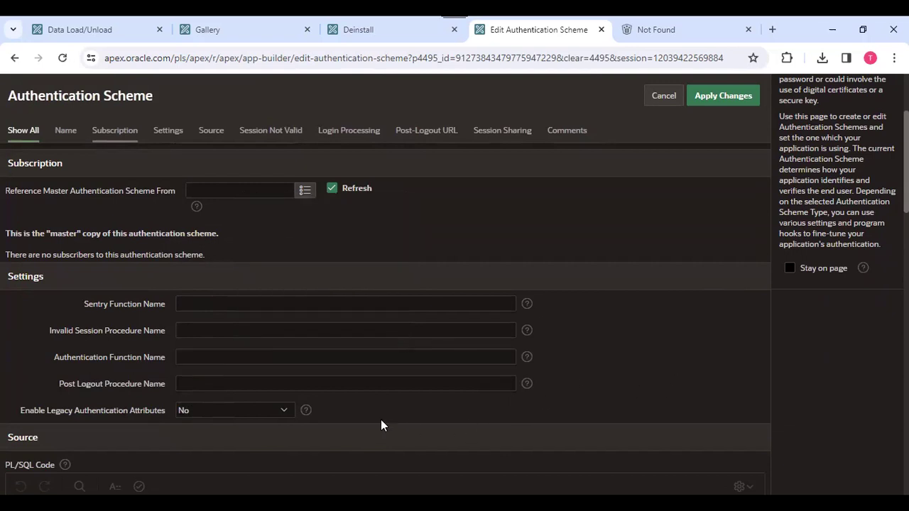
scroll(477, 430, "down", 2)
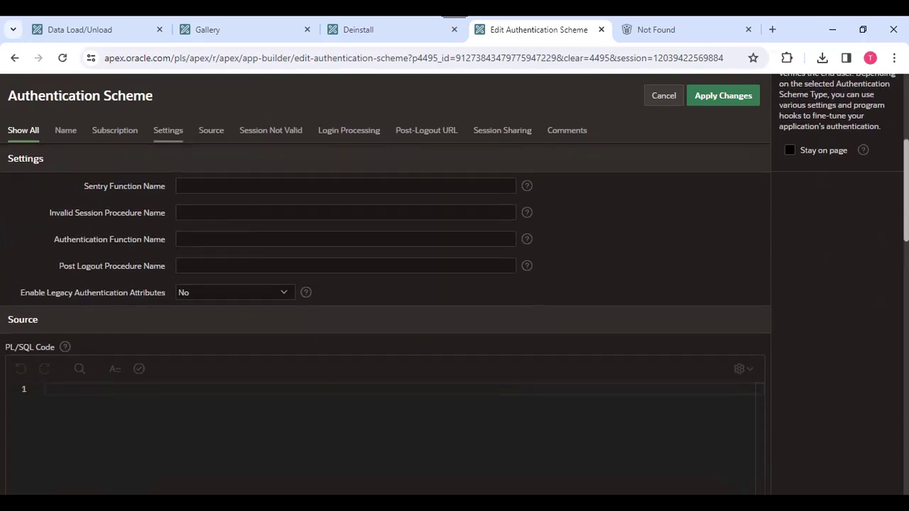
scroll(386, 319, "down", 5)
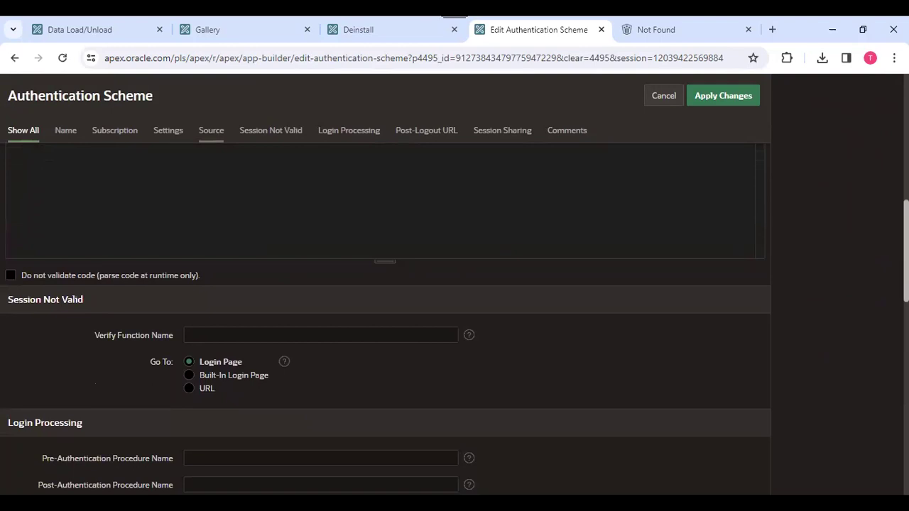
scroll(182, 402, "up", 10)
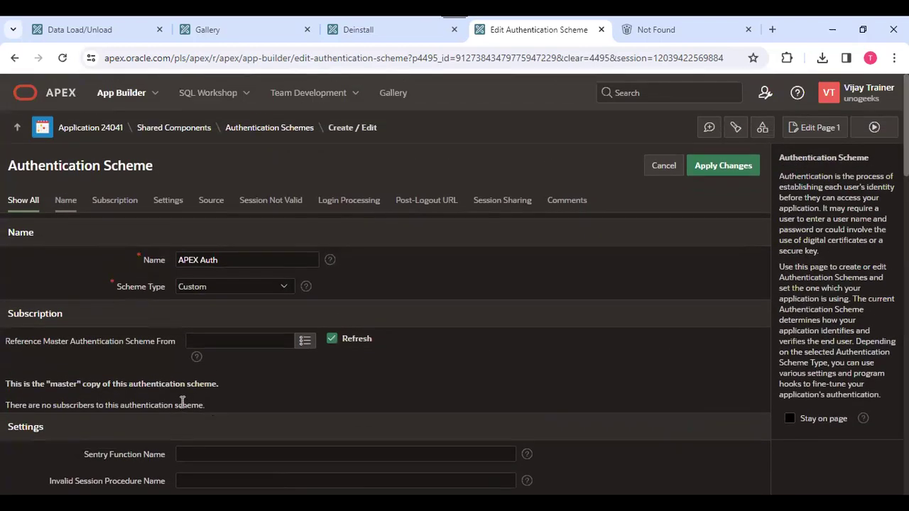
left_click(203, 286)
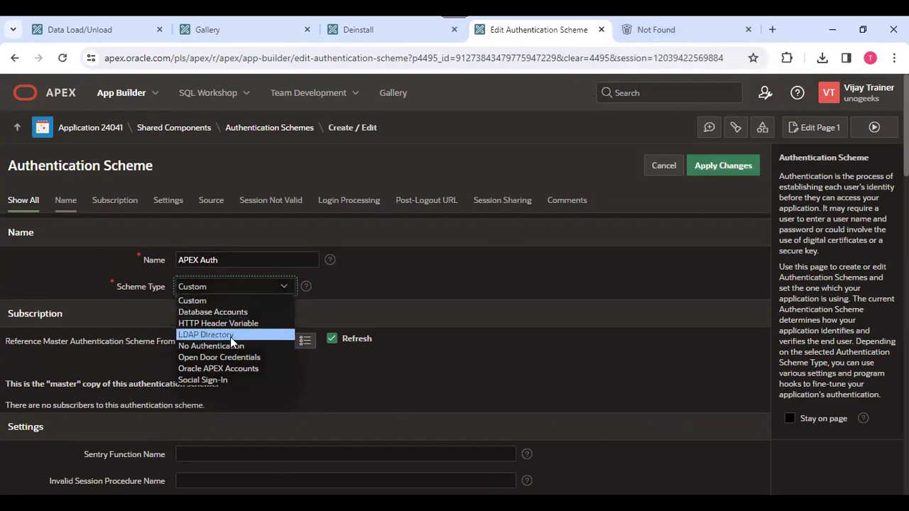
Leave Scheme Type at Custom and view the Deinstall tab reporting Deinstallation complete.
mouse_move(672, 37)
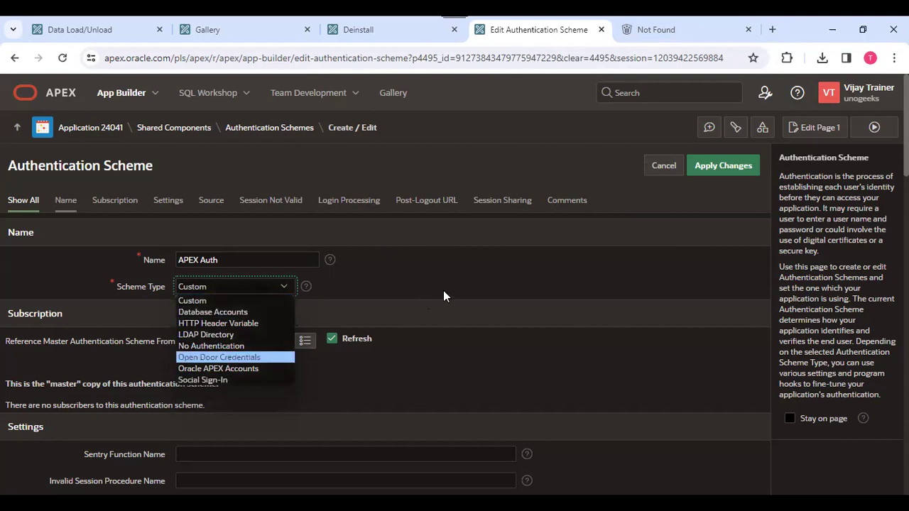
left_click(489, 282)
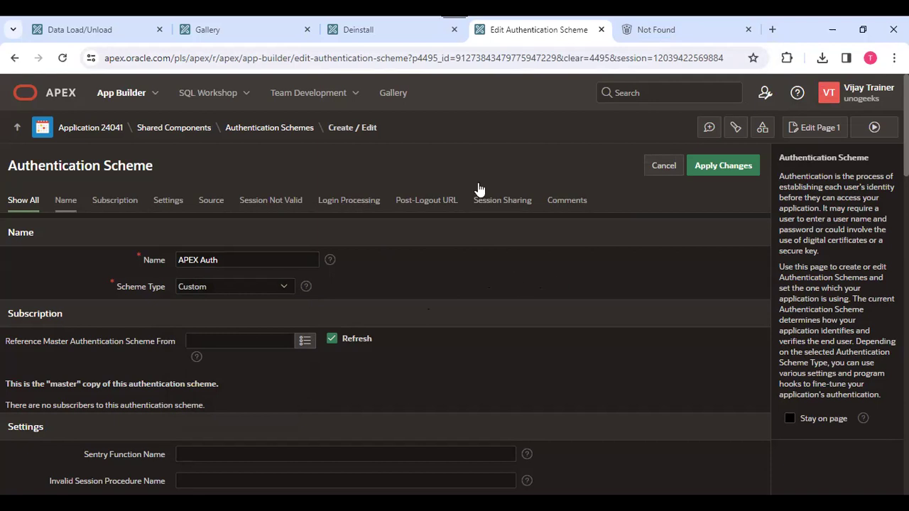
left_click(380, 29)
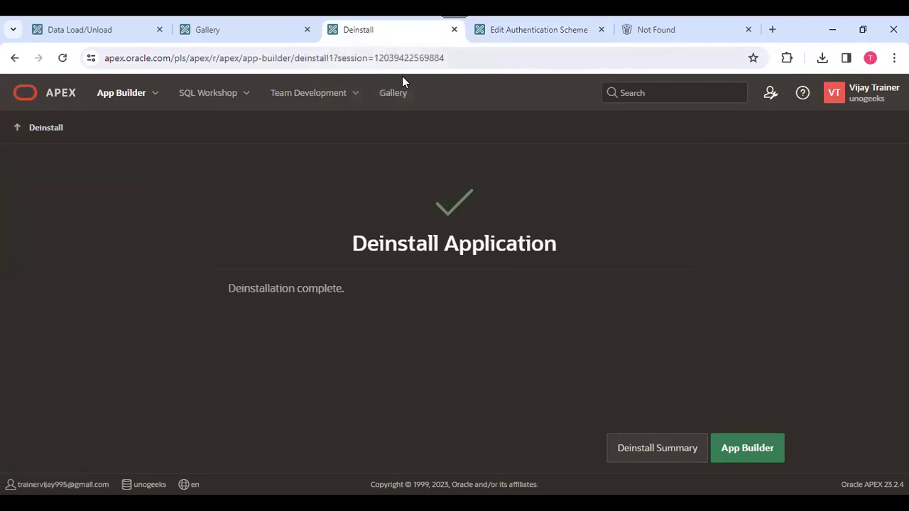
Close the 404 Not Found browser tab, returning to the APEX Auth scheme edit page.
left_click(650, 32)
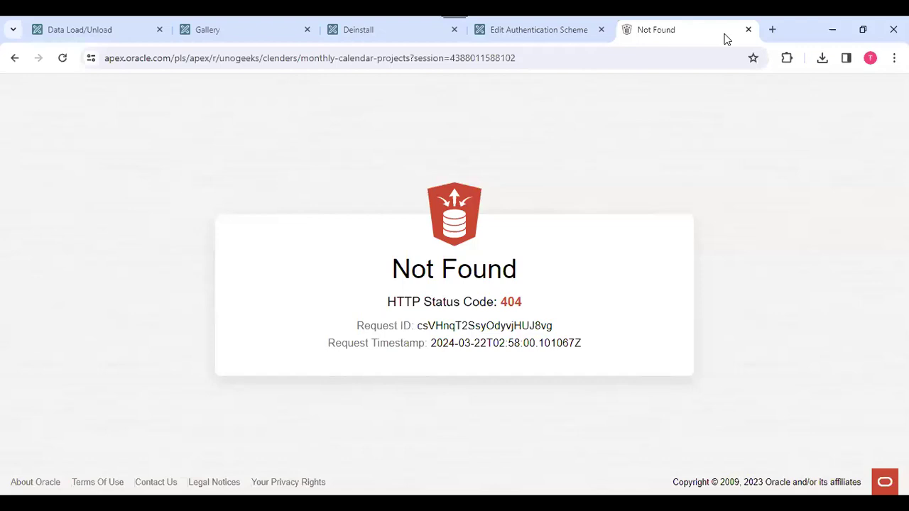
left_click(748, 29)
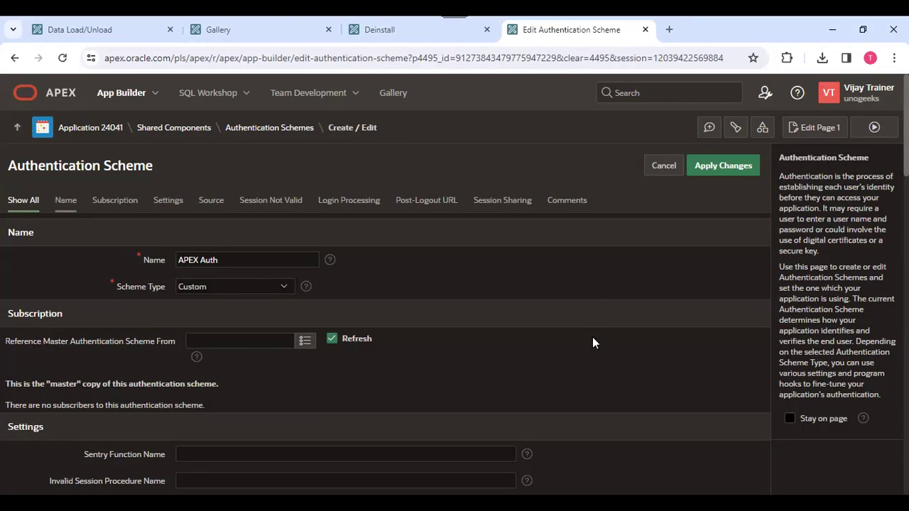